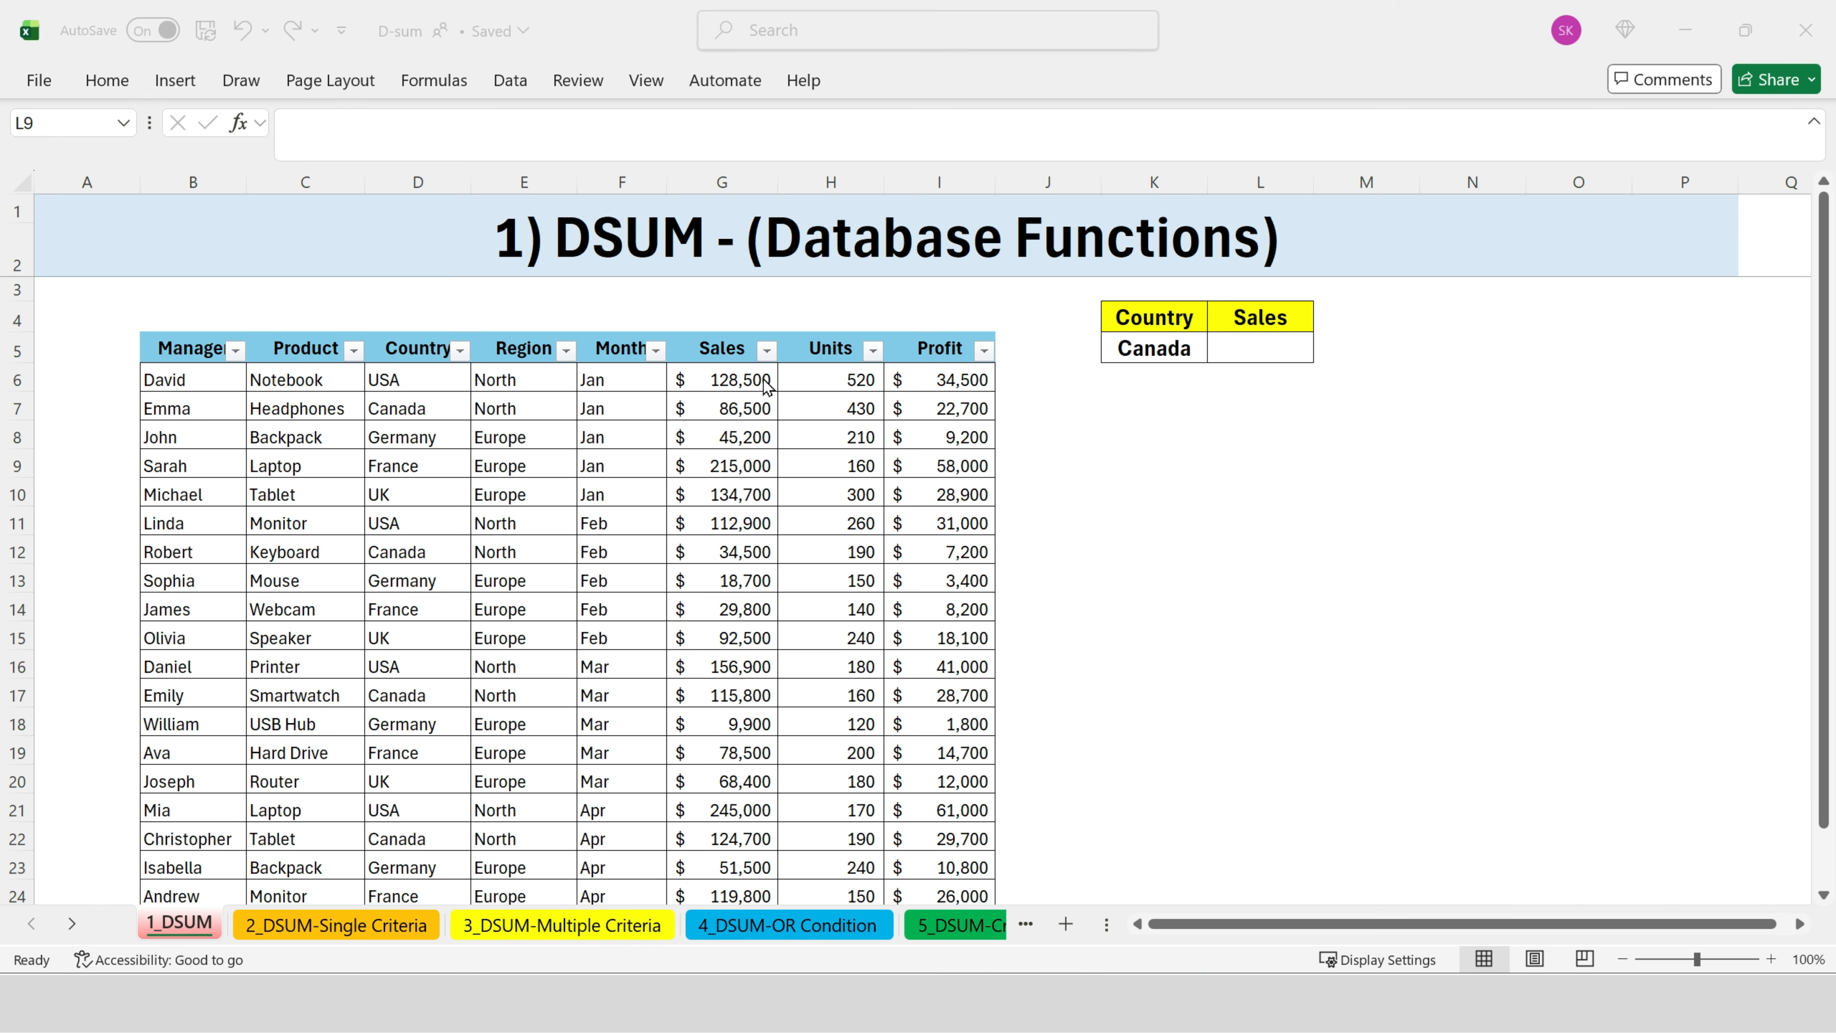
left_click(254, 405)
left_click_drag(188, 353, 878, 756)
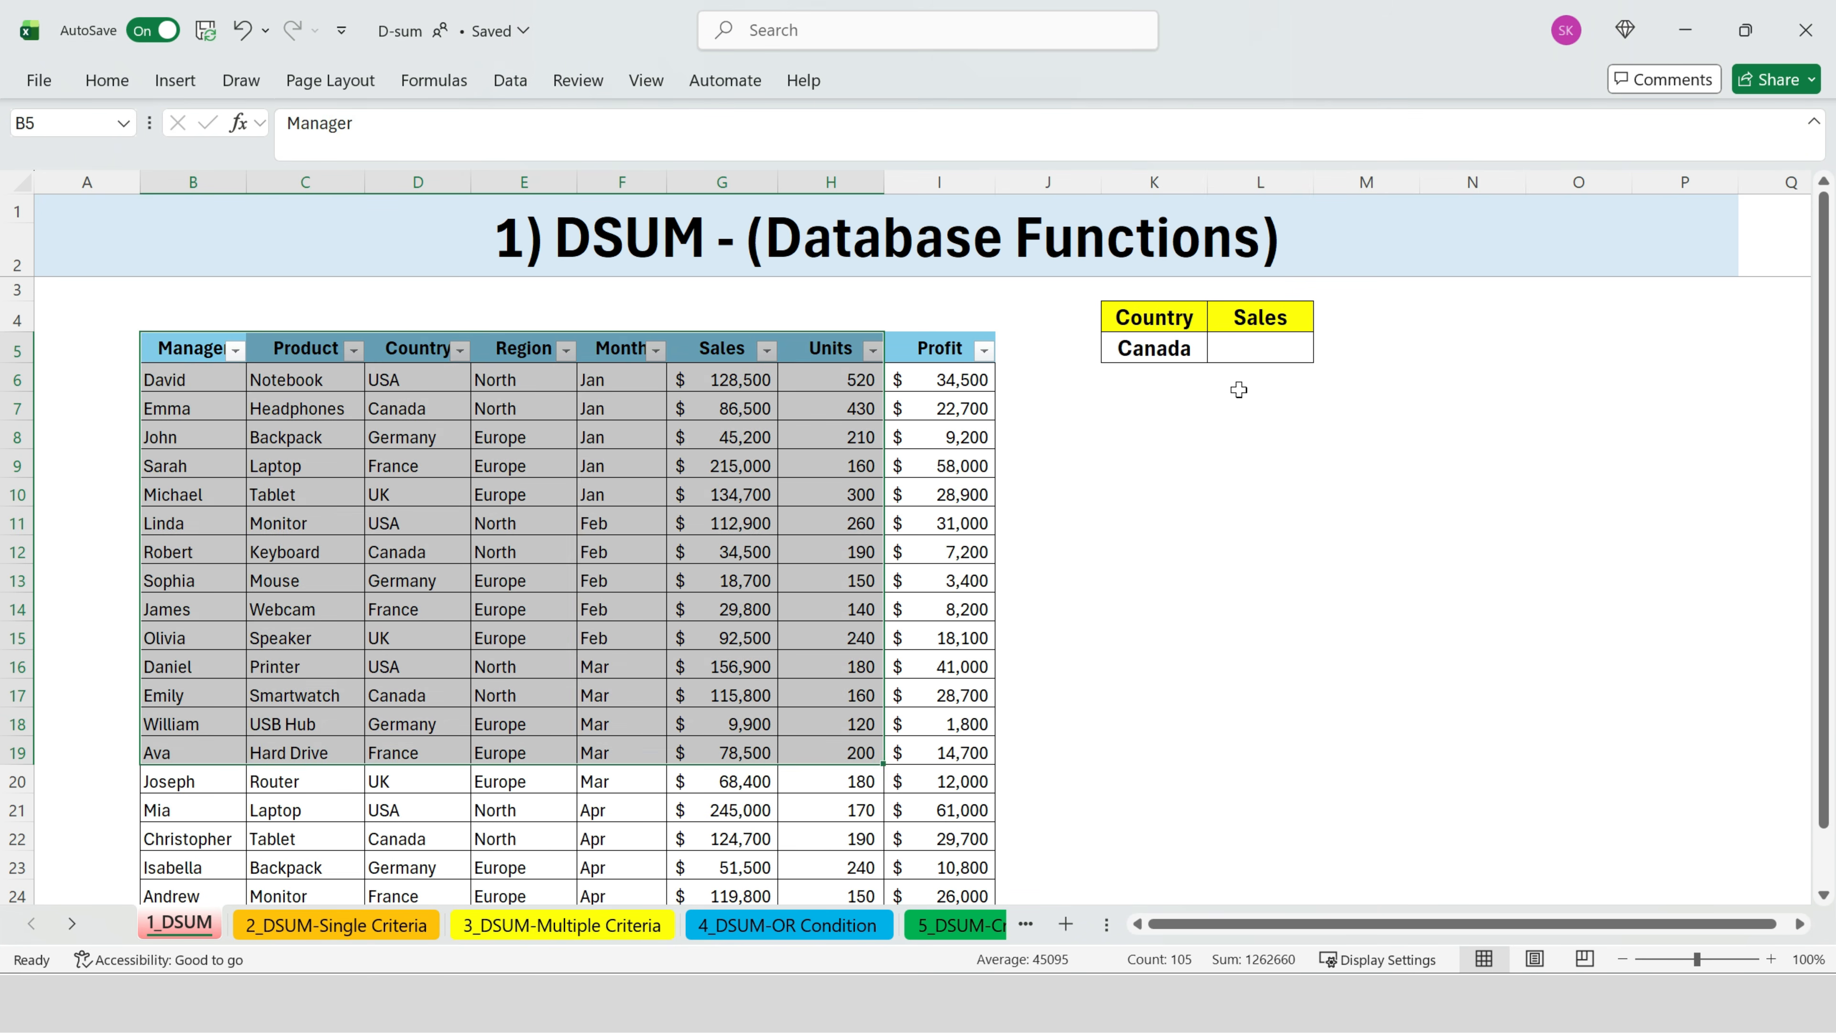
left_click(1140, 316)
left_click(1256, 317)
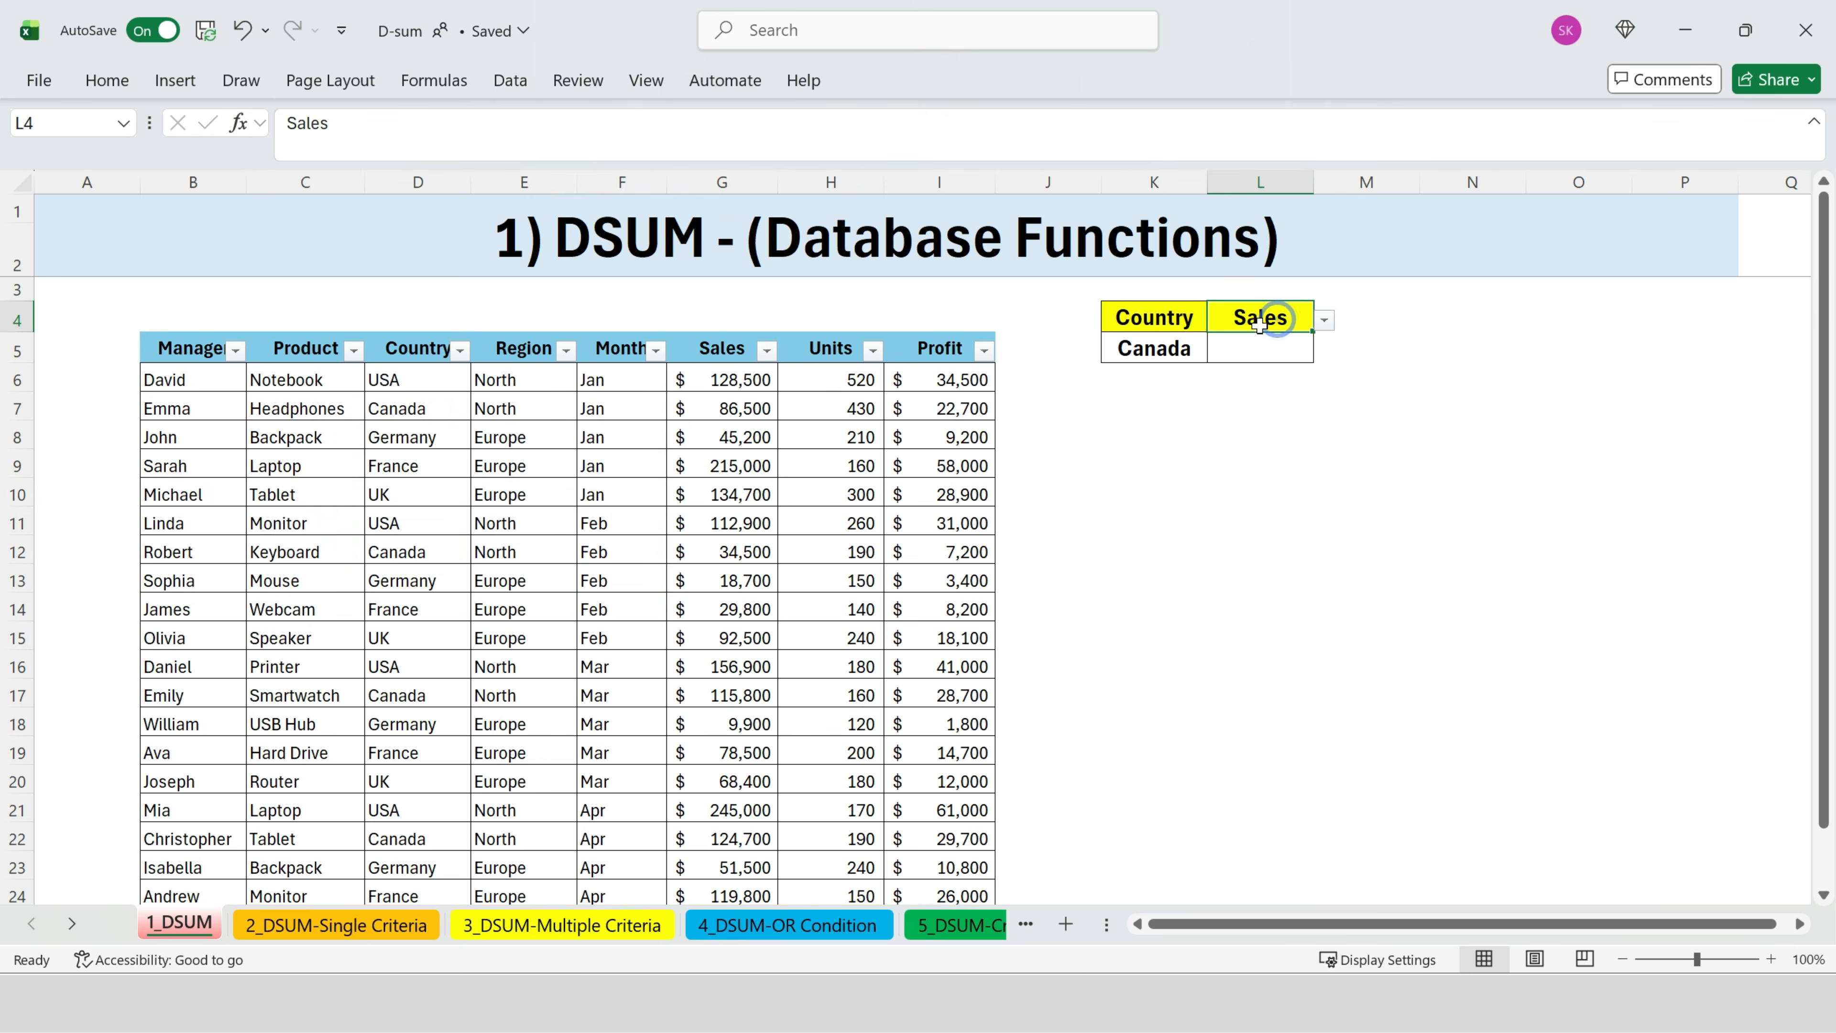
left_click(1175, 344)
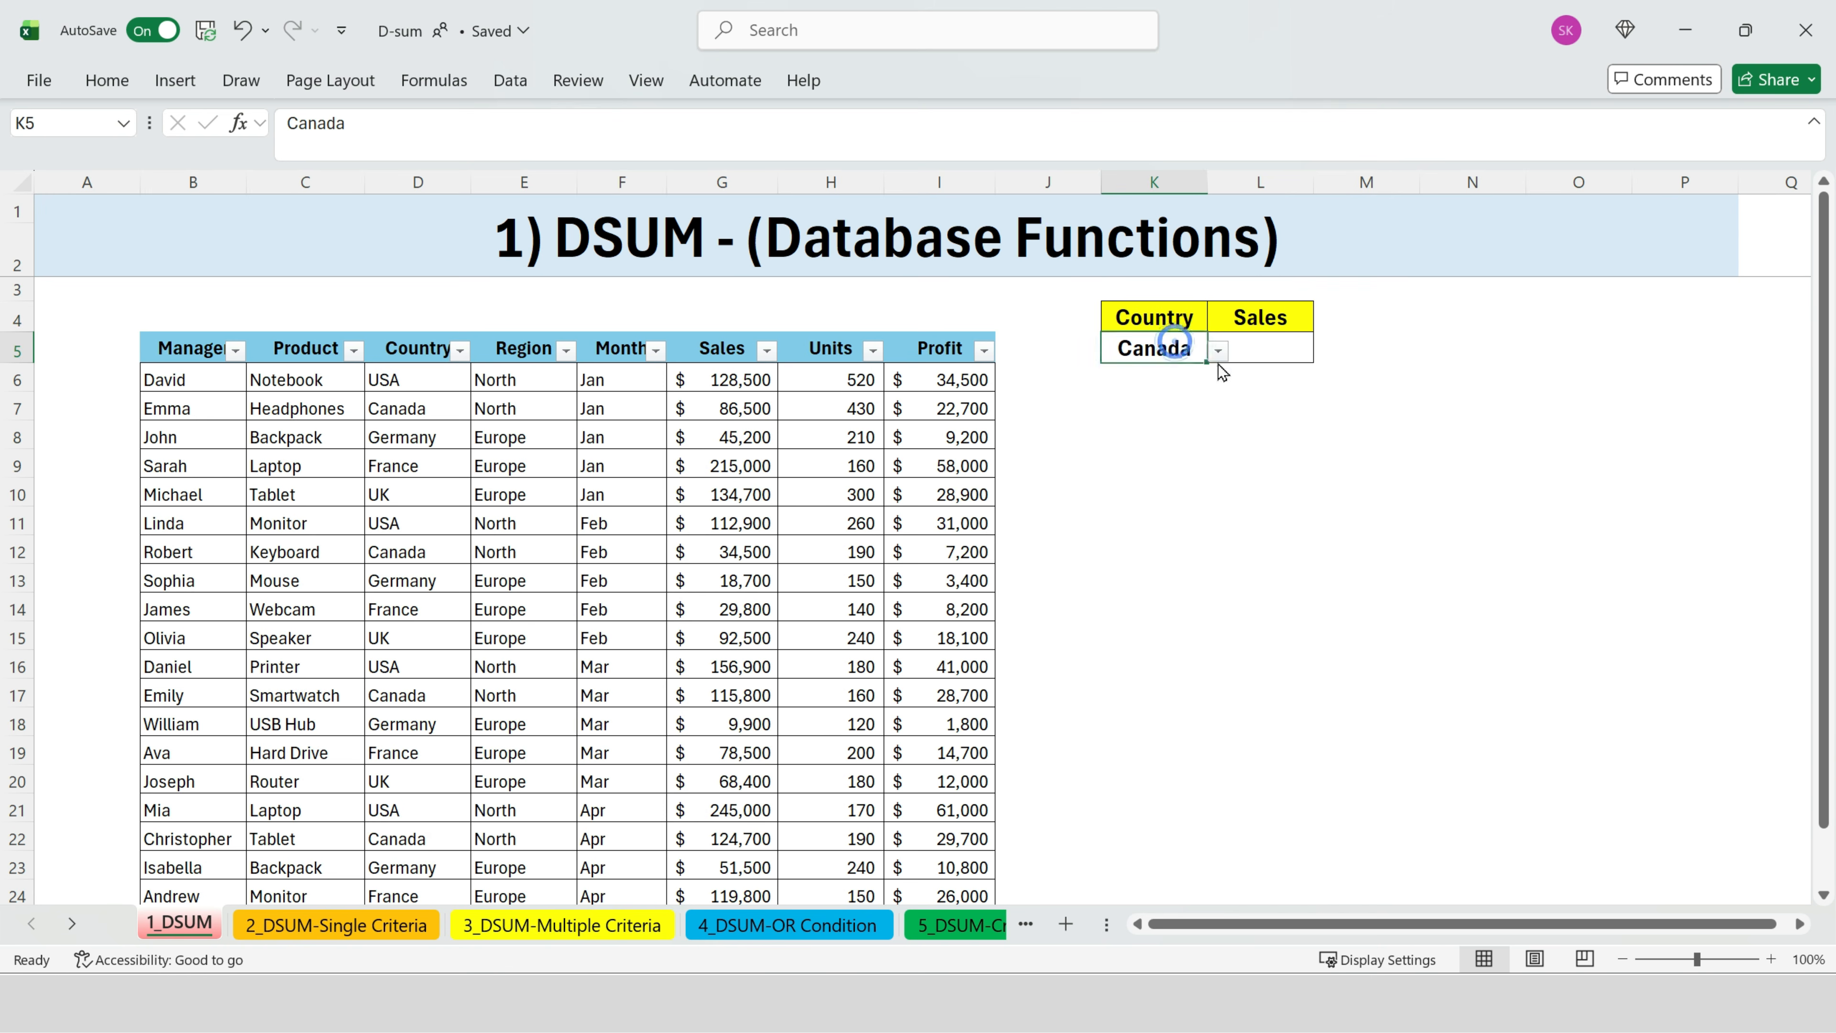
Step: Start a DSUM formula in cell L5 with the whole table including headers, B5:I25, as its database
left_click(1275, 347)
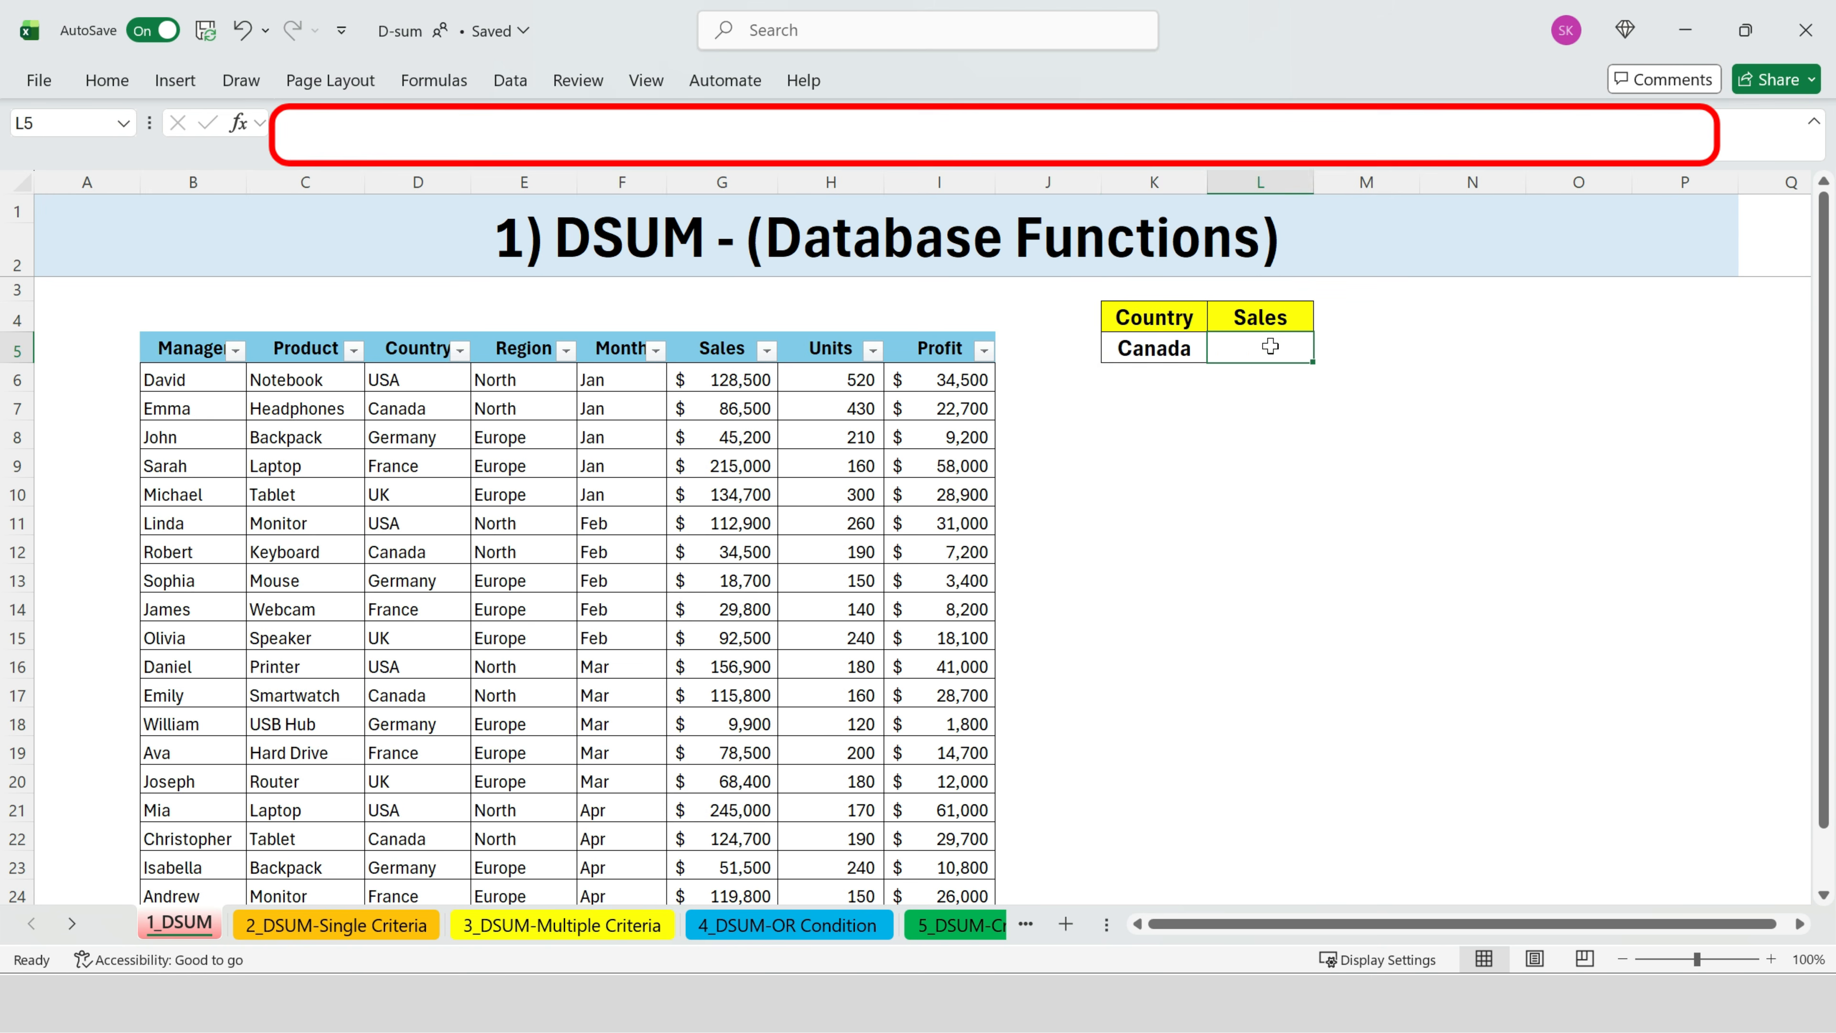
type("=d")
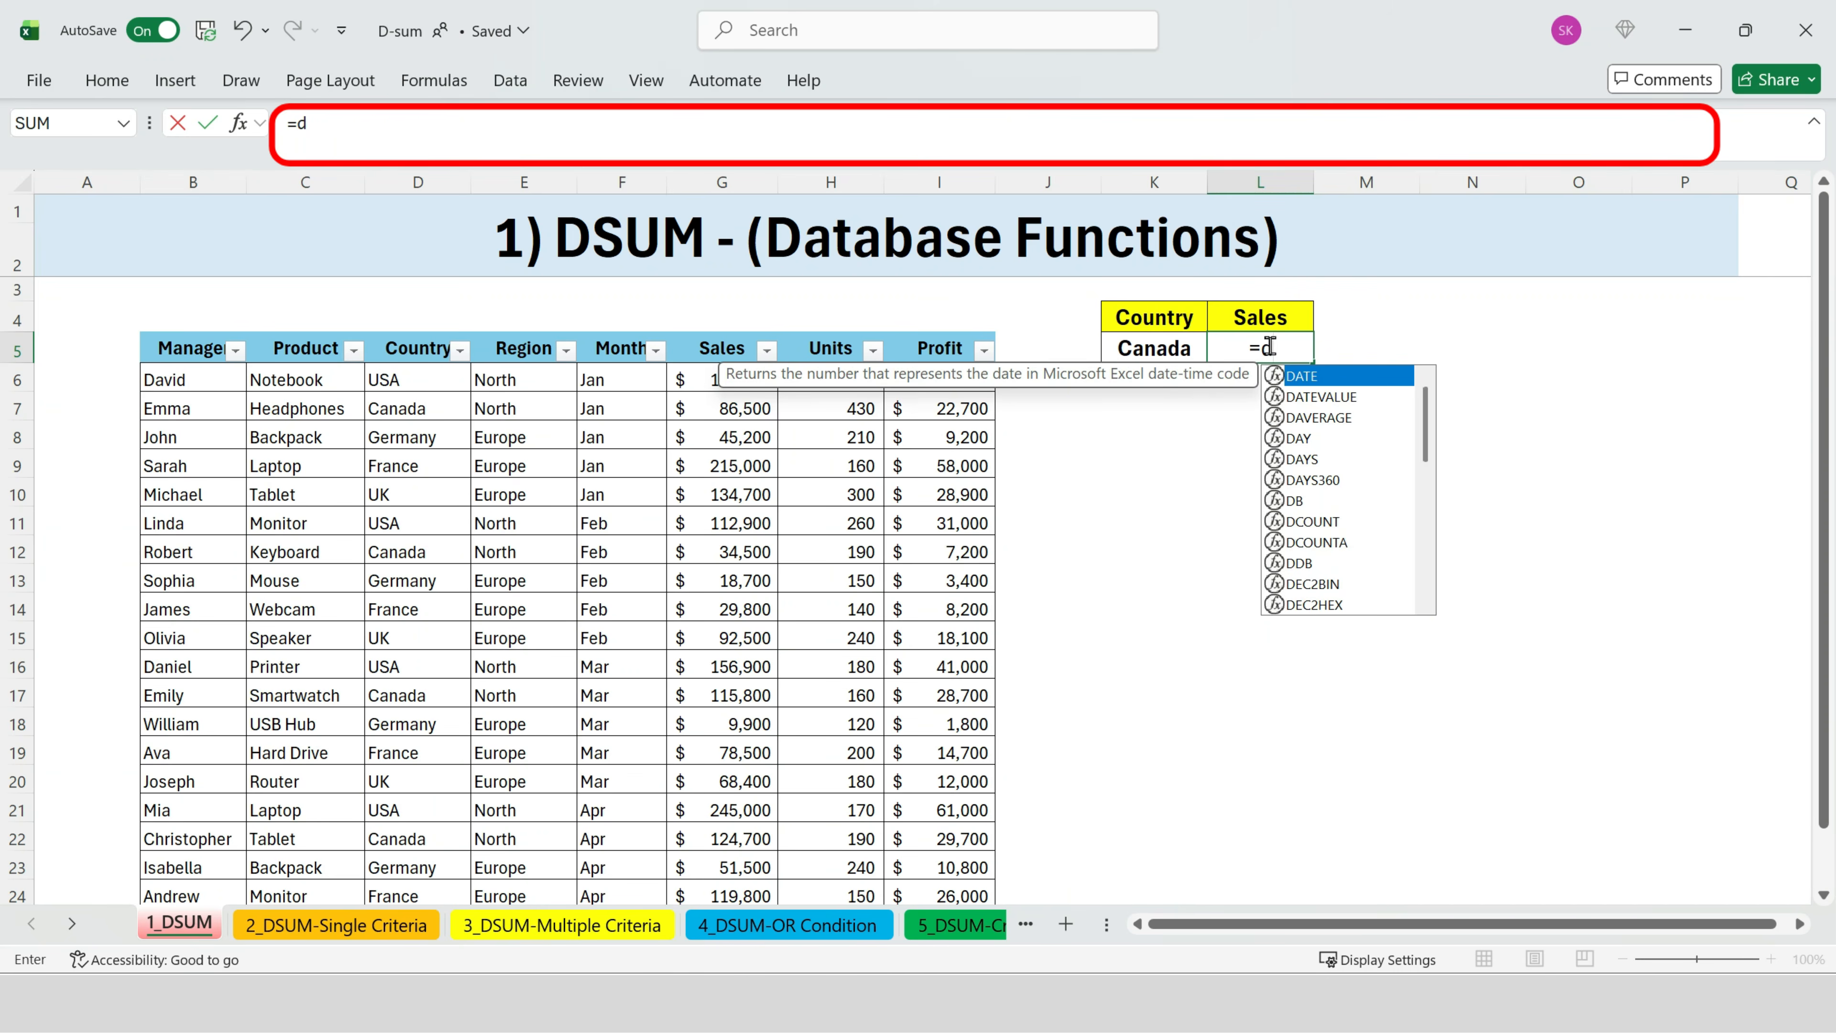
type("s")
double_click(1312, 416)
left_click(182, 348)
key("ctrl+shift+Right")
key("ctrl+shift+Down")
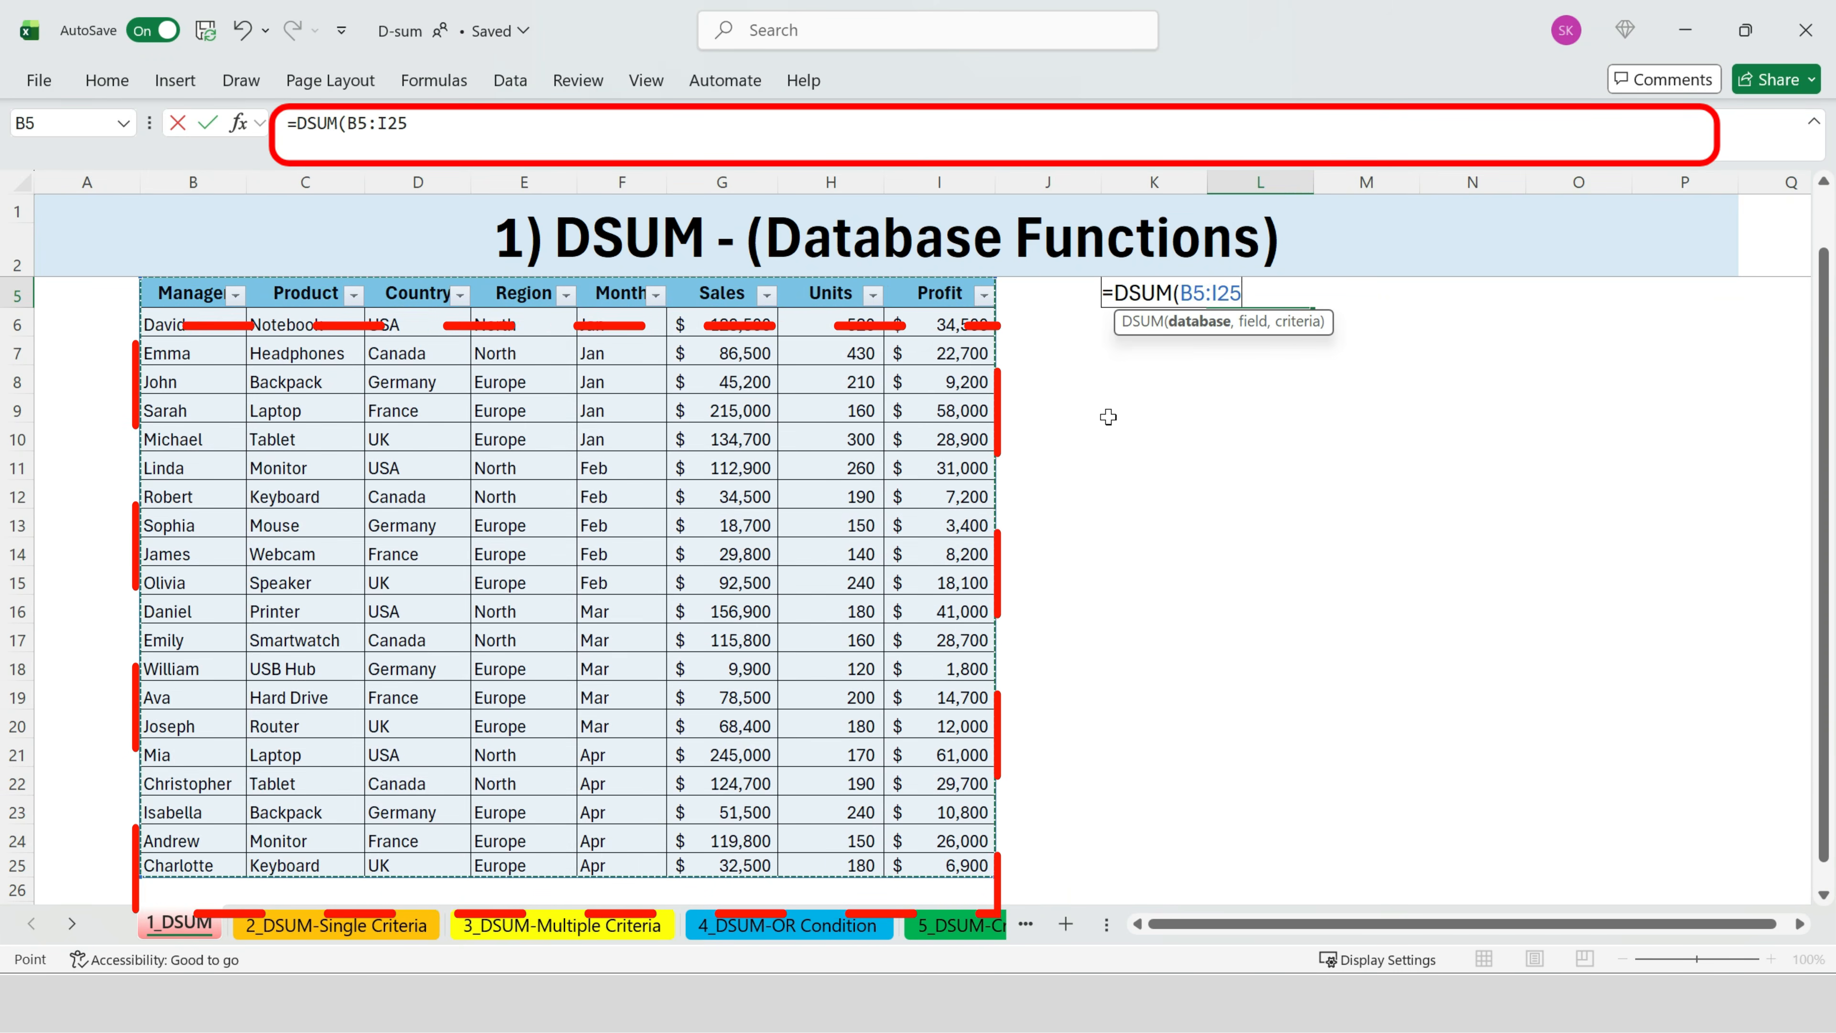
Step: Complete the DSUM formula with the Sales header L4 as field and the Country criteria K4:K5
type(",")
left_click(1283, 314)
type(",")
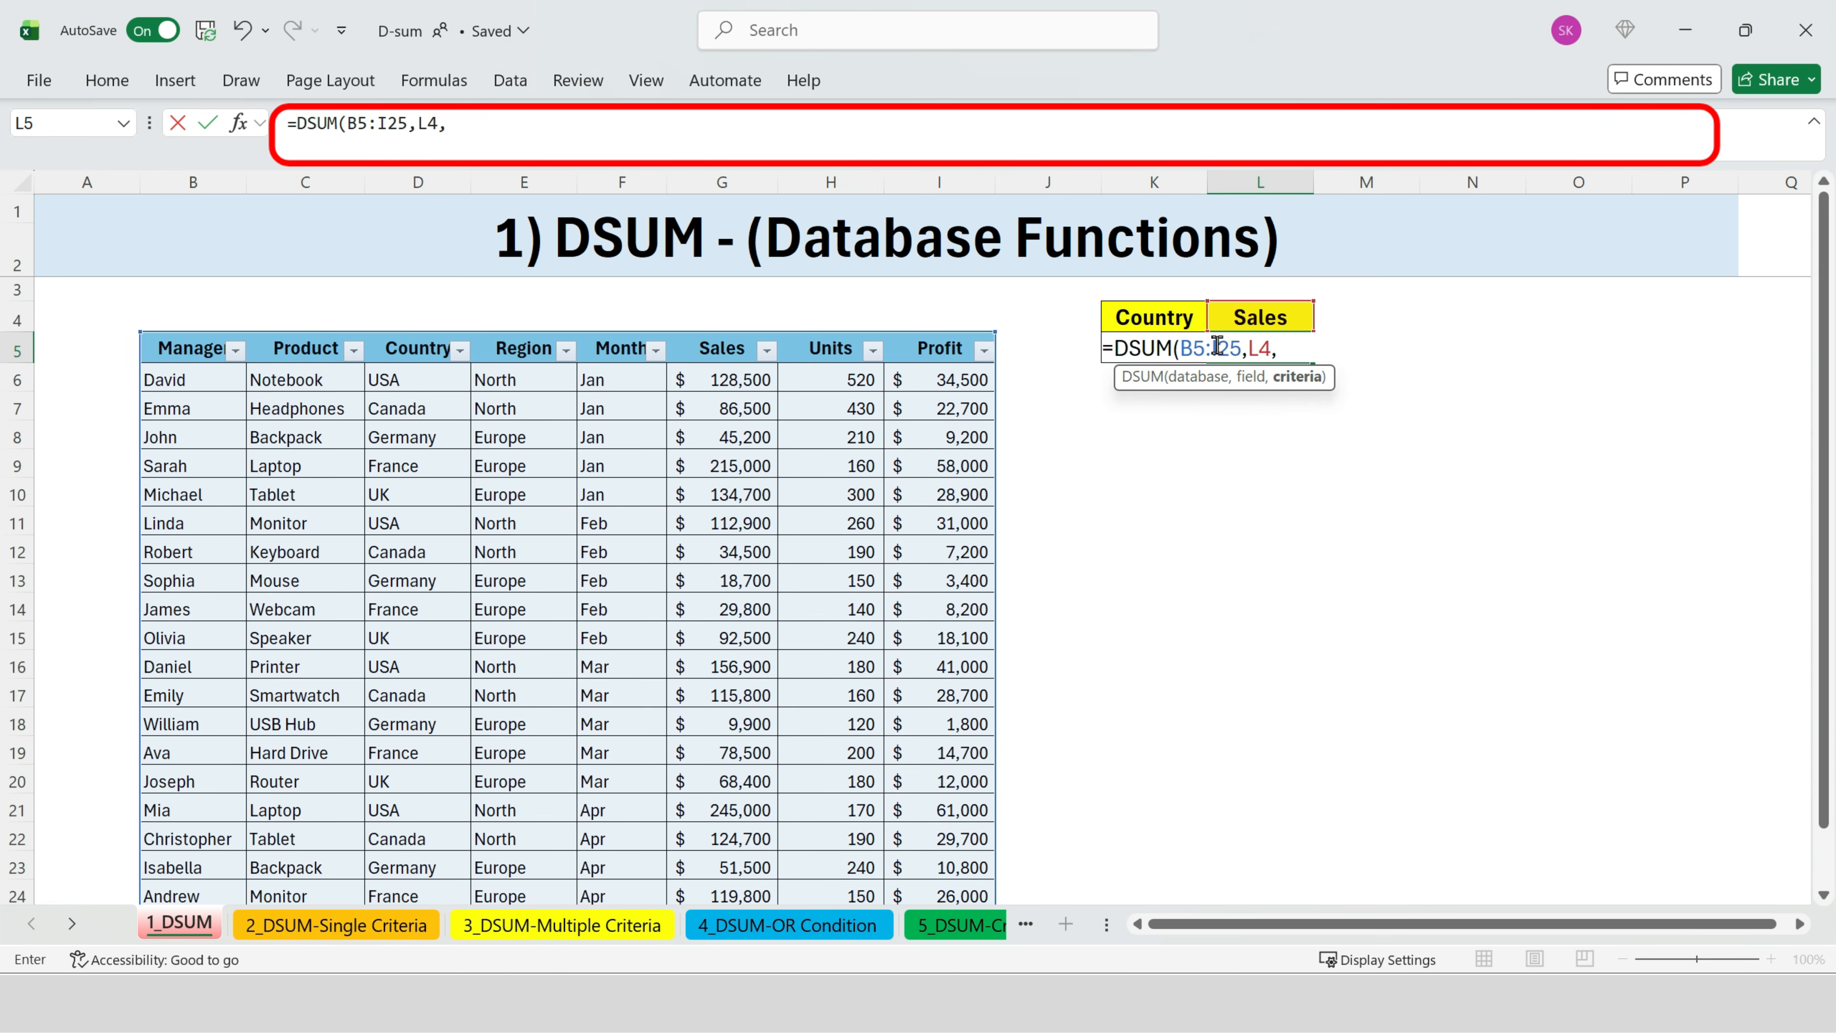
mouse_move(1159, 320)
left_mouse_down()
mouse_move(1153, 377)
mouse_move(1154, 356)
left_mouse_up()
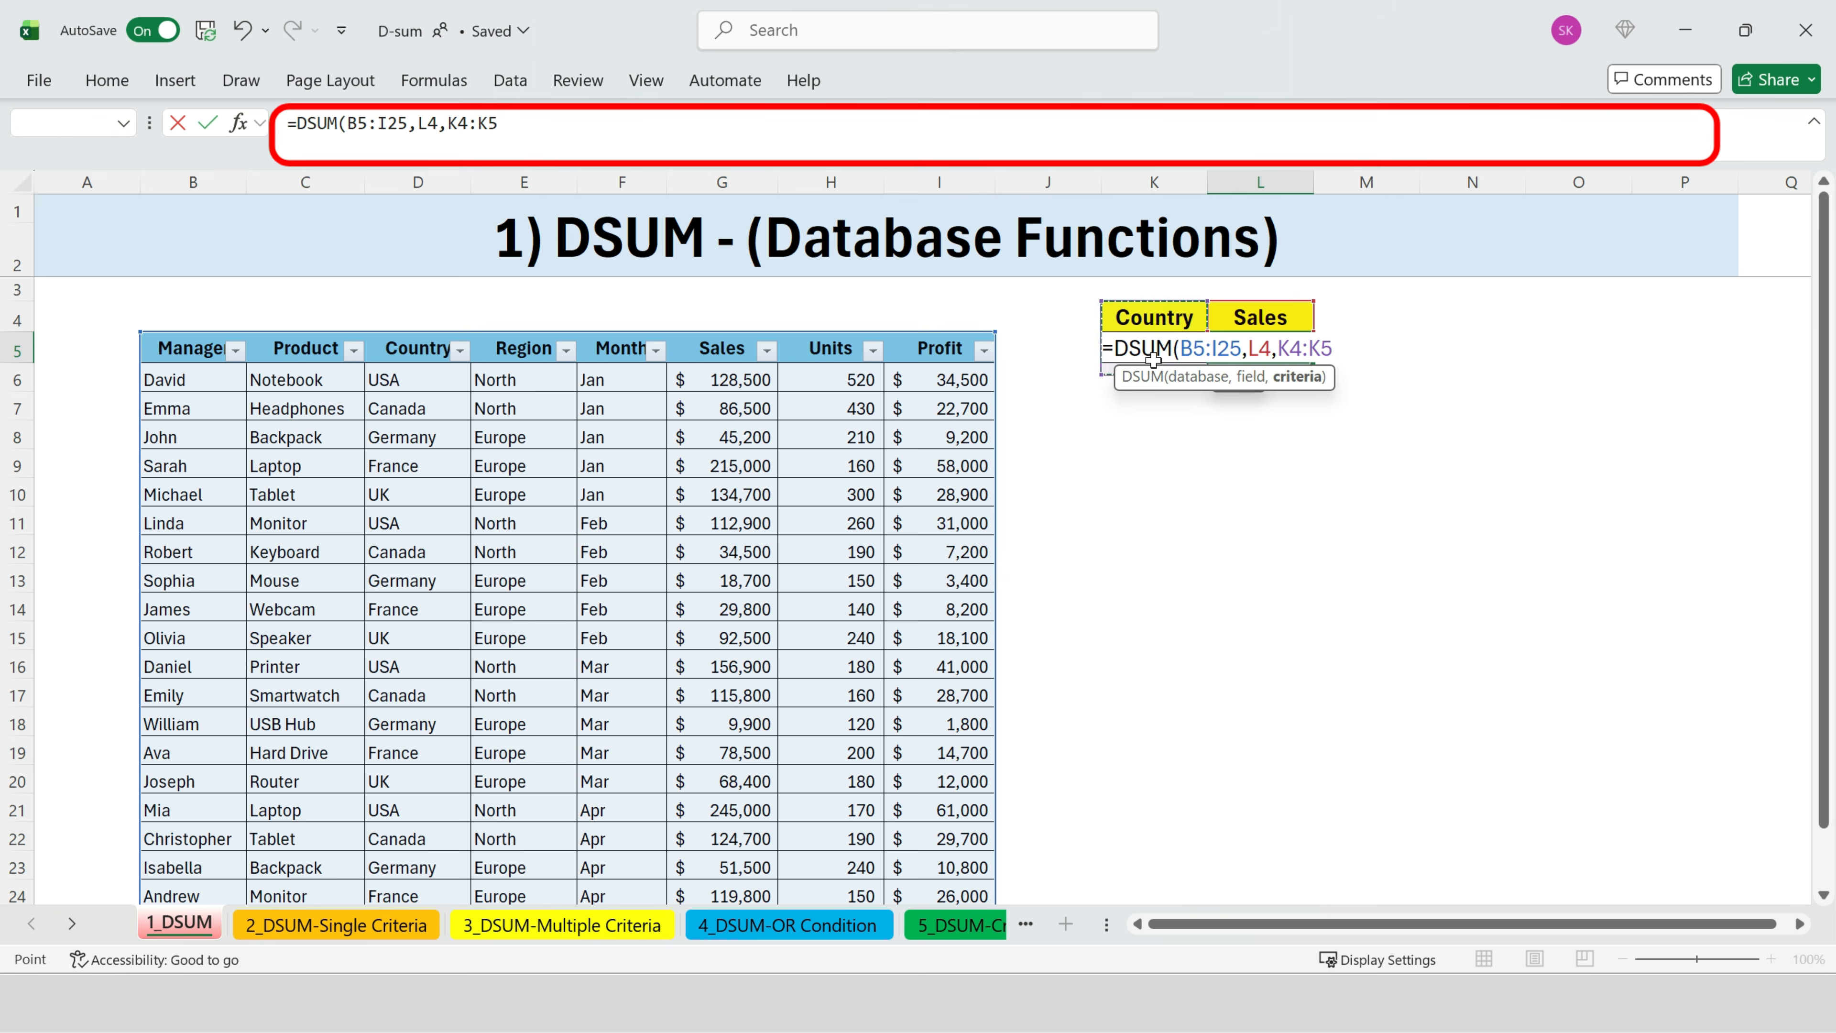
left_click_drag(1278, 350, 1329, 350)
left_click(1351, 350)
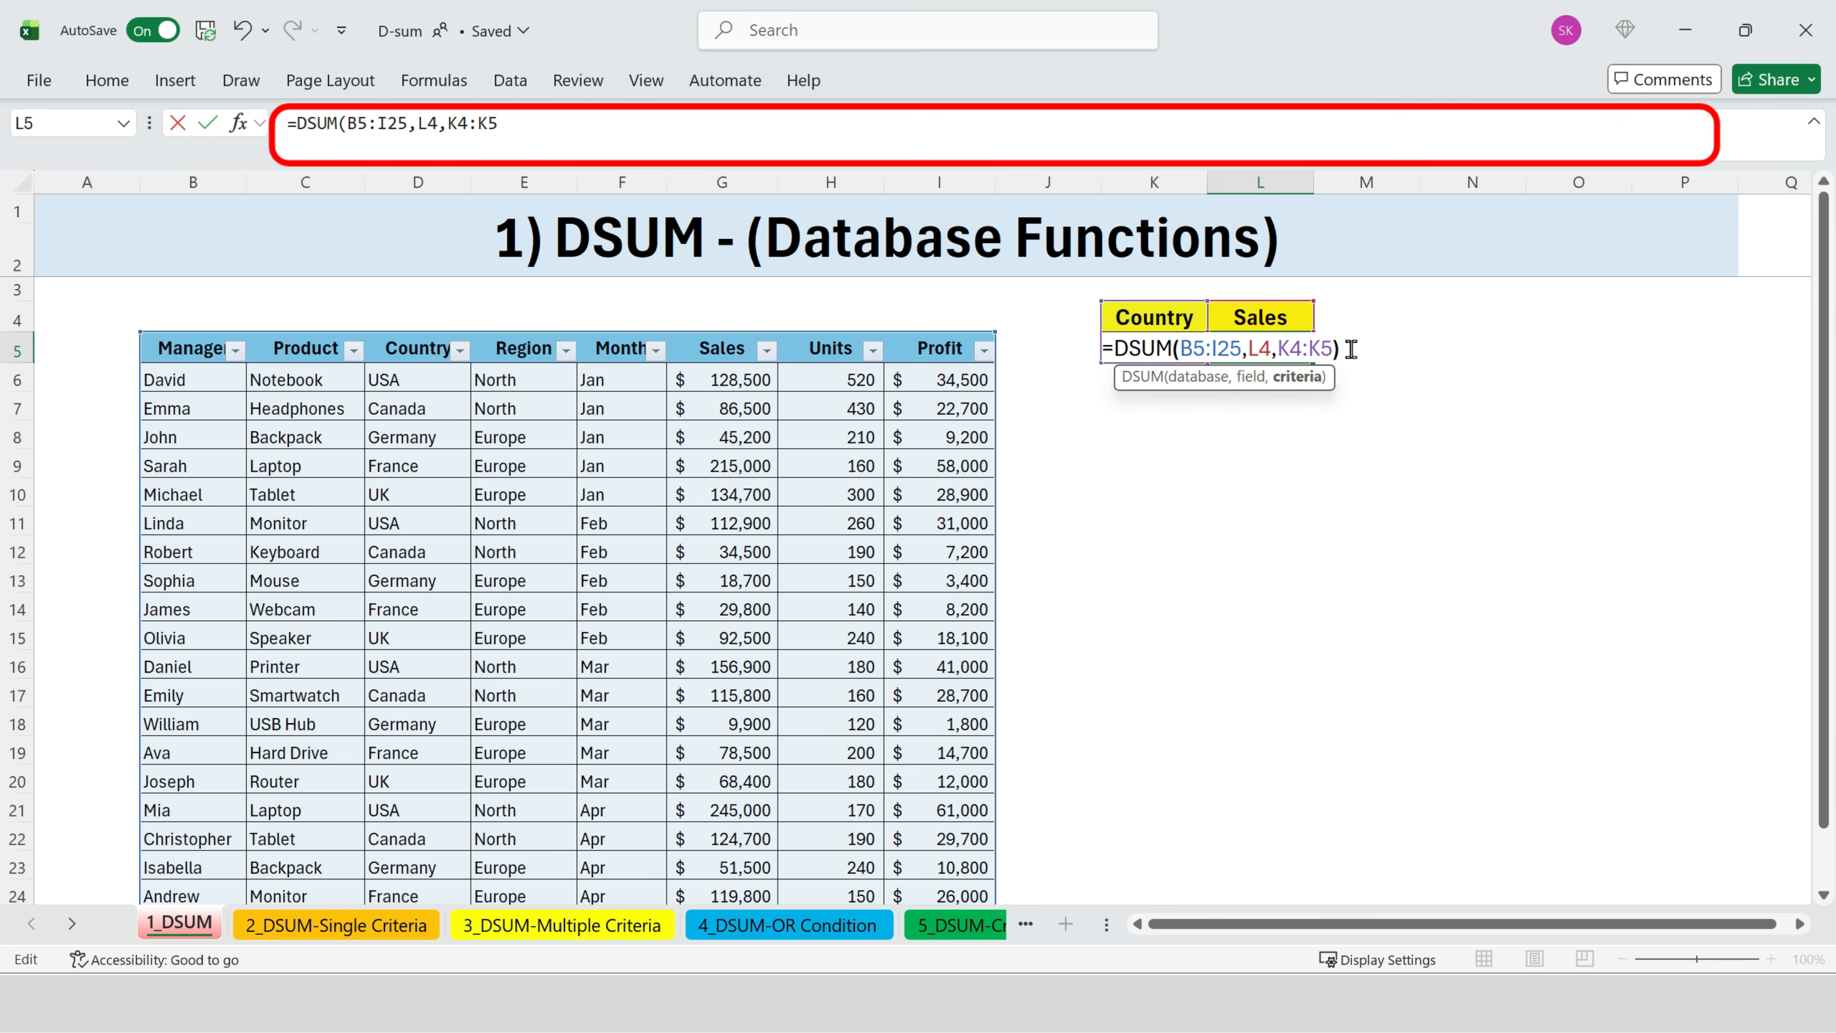
type(")")
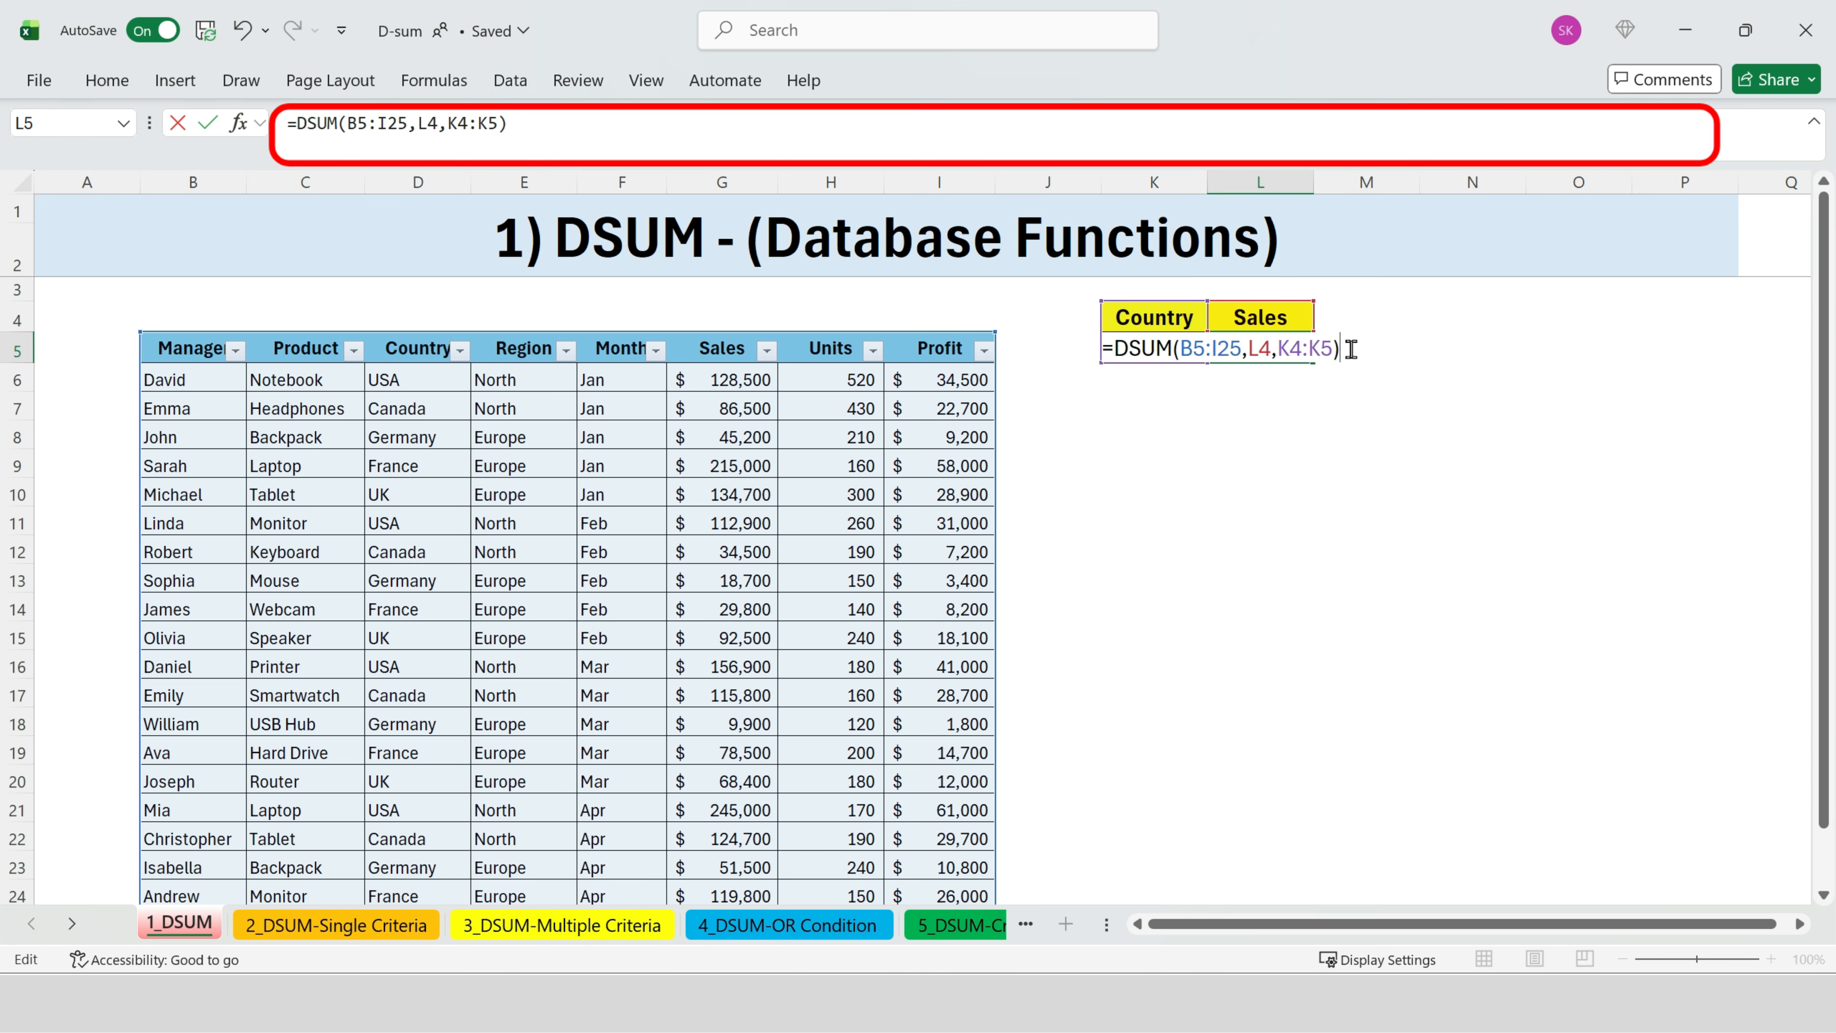
key("Return")
Step: Filter the table's Country column to Canada and select the visible Sales values to check their sum
left_click(1280, 350)
left_click(528, 428)
left_click(460, 350)
left_click(176, 597)
left_click(177, 620)
left_click(341, 937)
left_click(1048, 539)
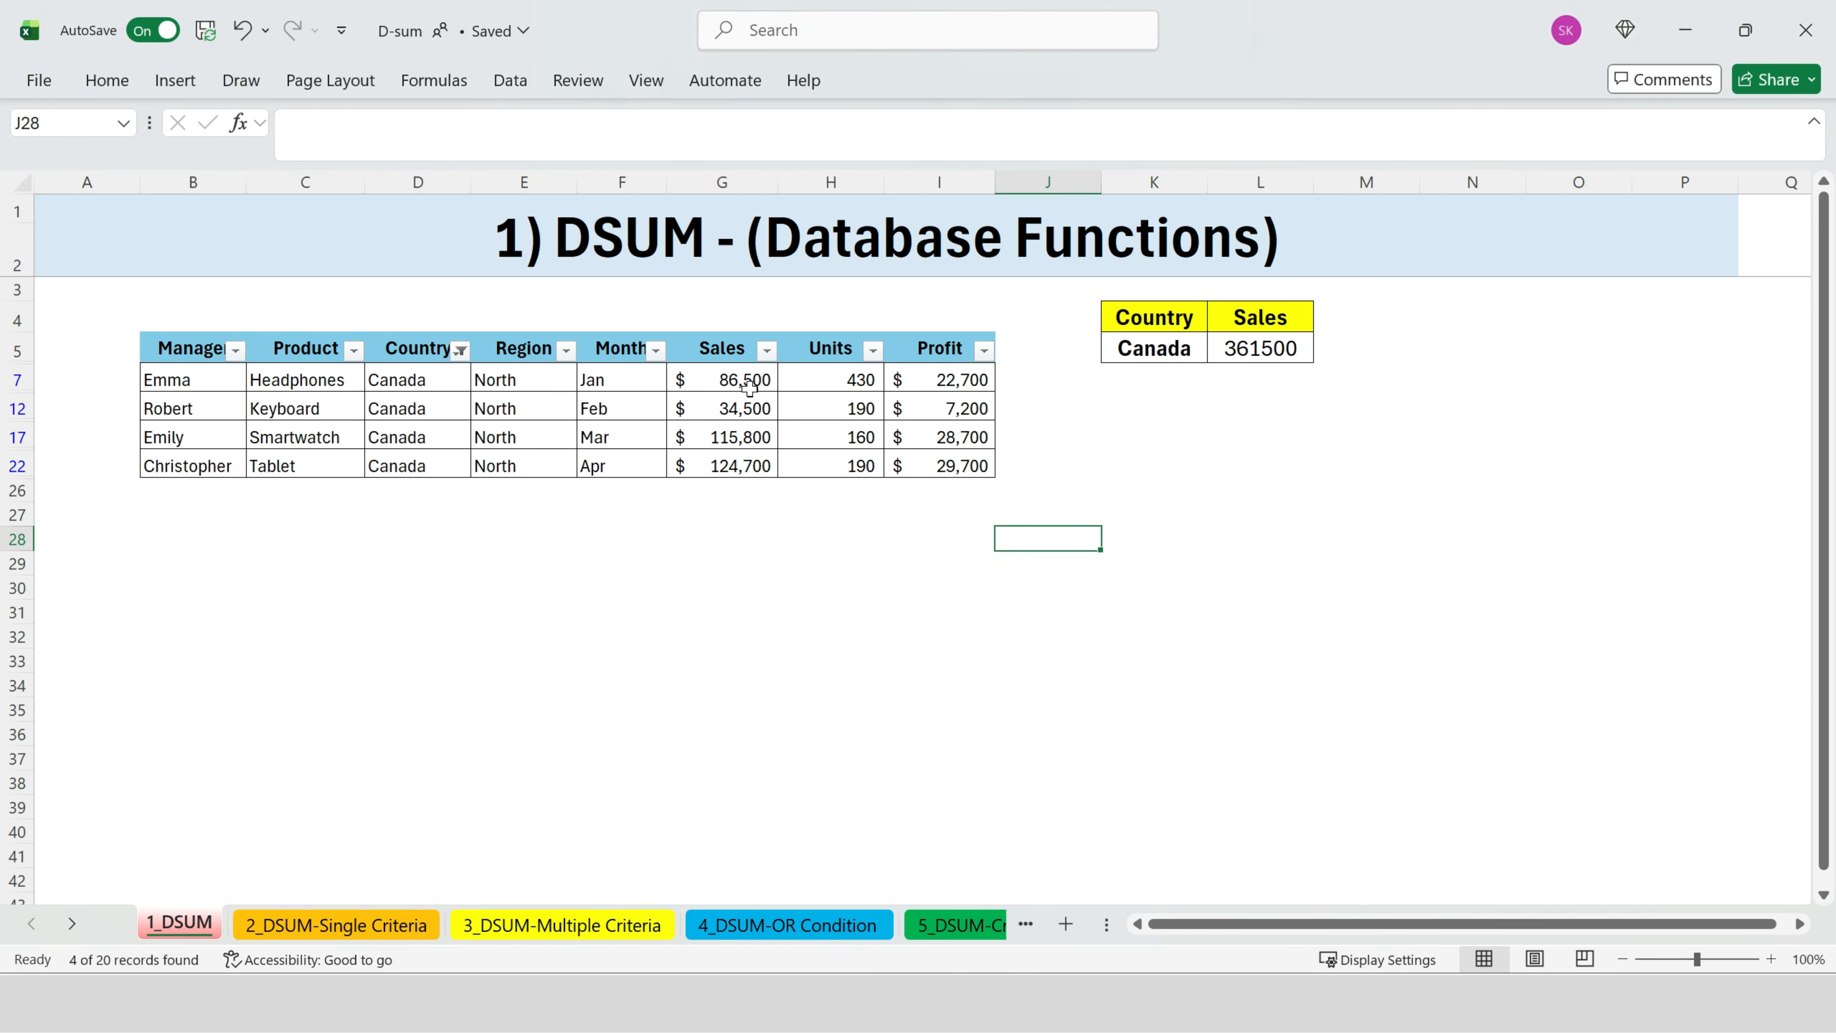
left_click(722, 349)
left_click_drag(723, 379, 738, 467)
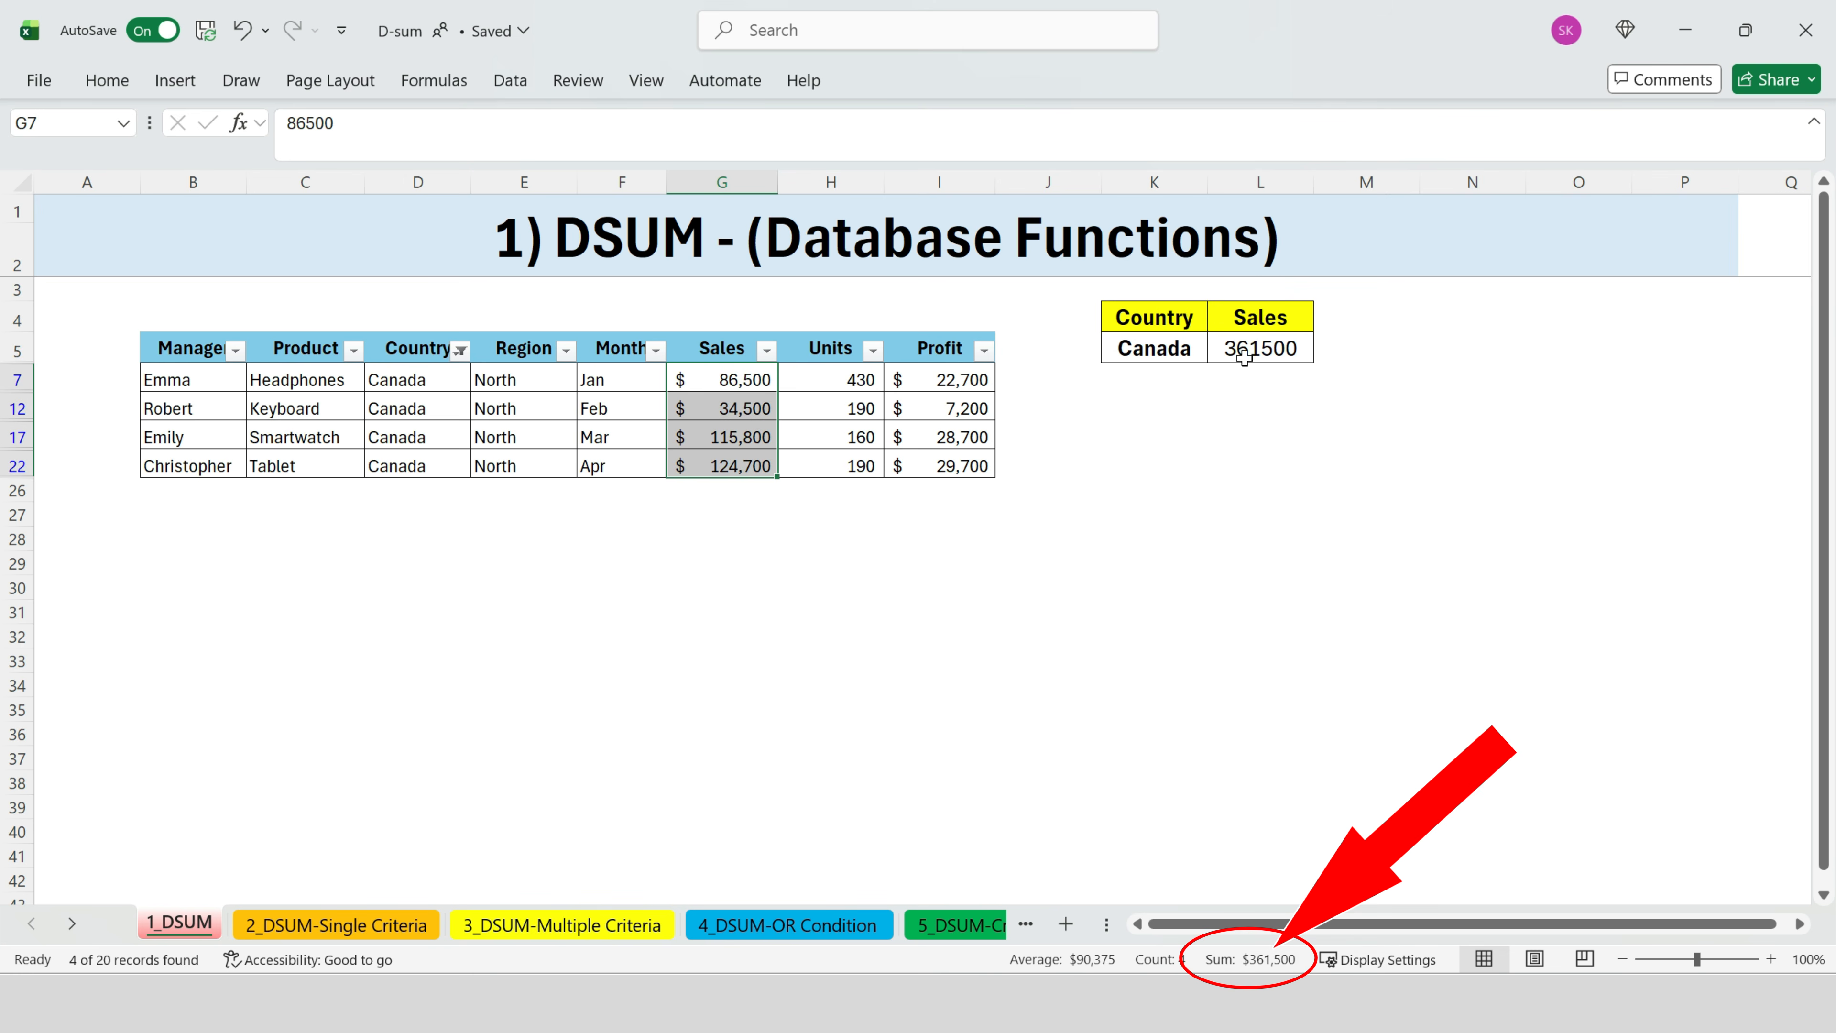
Step: Restore all countries in the table's Country filter
left_click(461, 350)
left_click(163, 602)
left_click(342, 937)
left_click(1164, 518)
Step: Replace the DSUM function in cell L5 with DAVERAGE, keeping the arguments B5:I25, L4 and K4:K5
double_click(1265, 350)
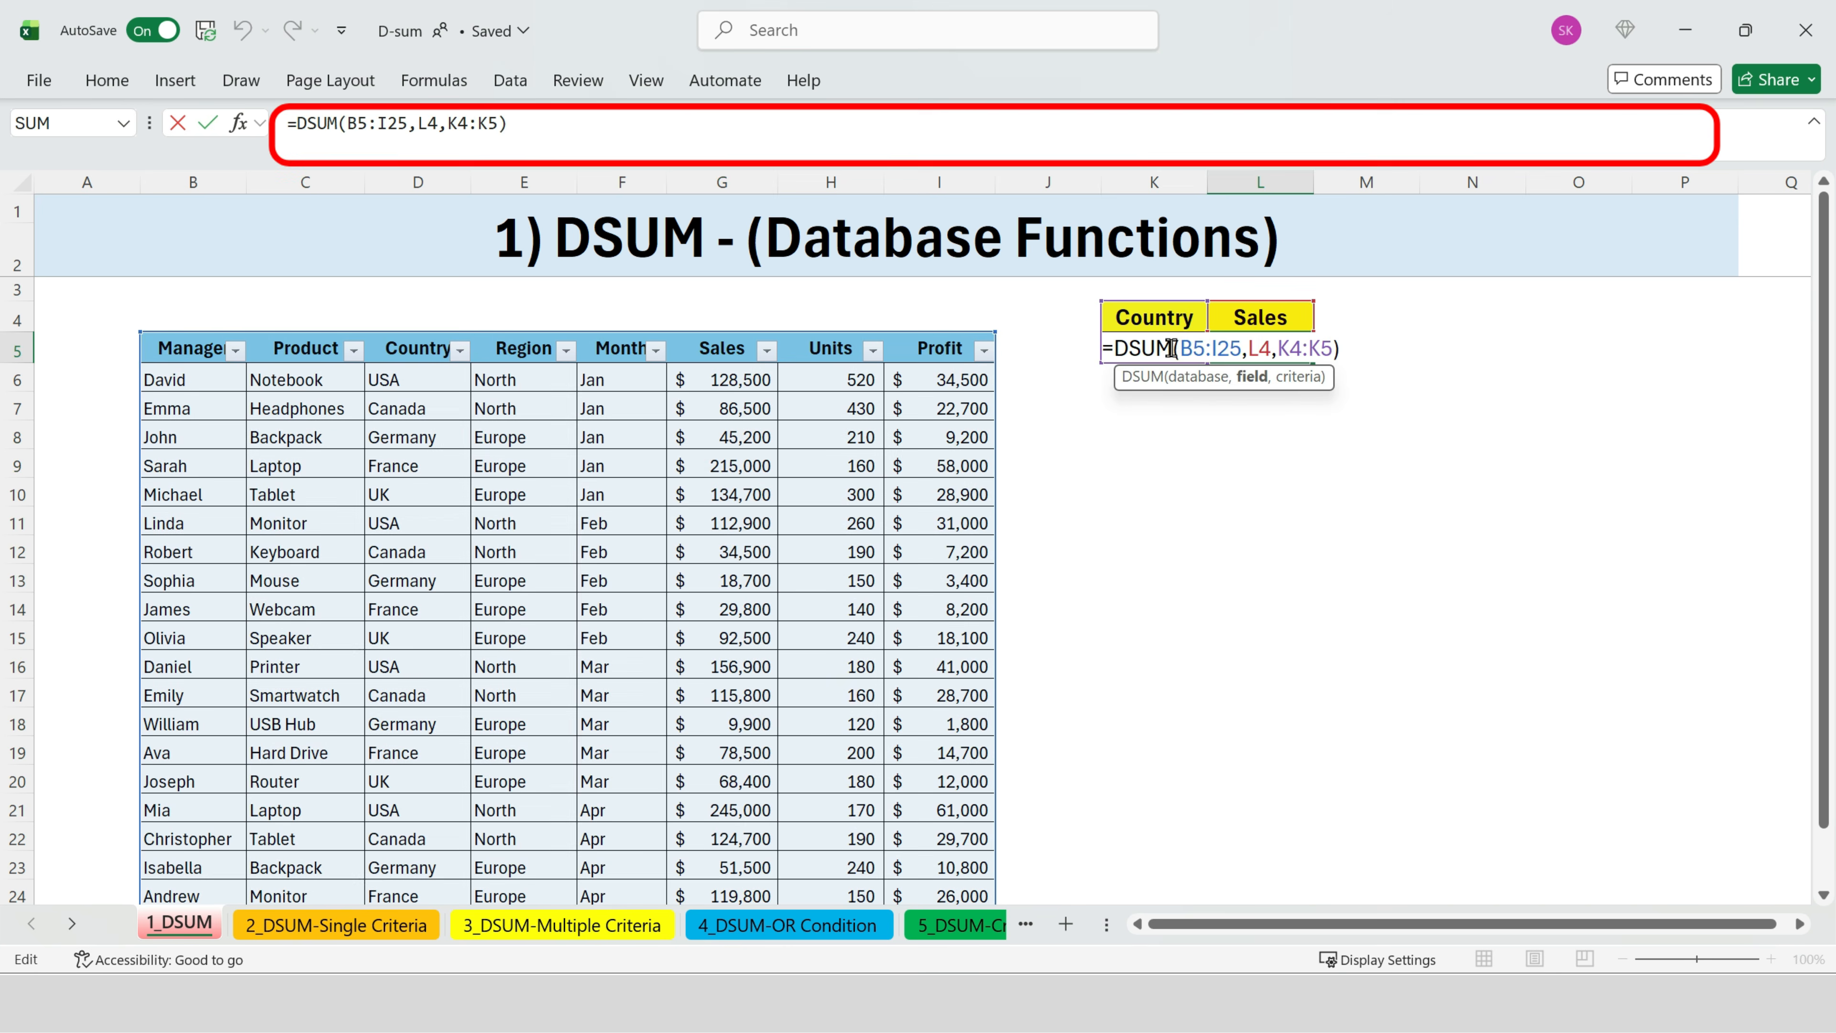
key("BackSpace")
key("BackSpace")
key("BackSpace")
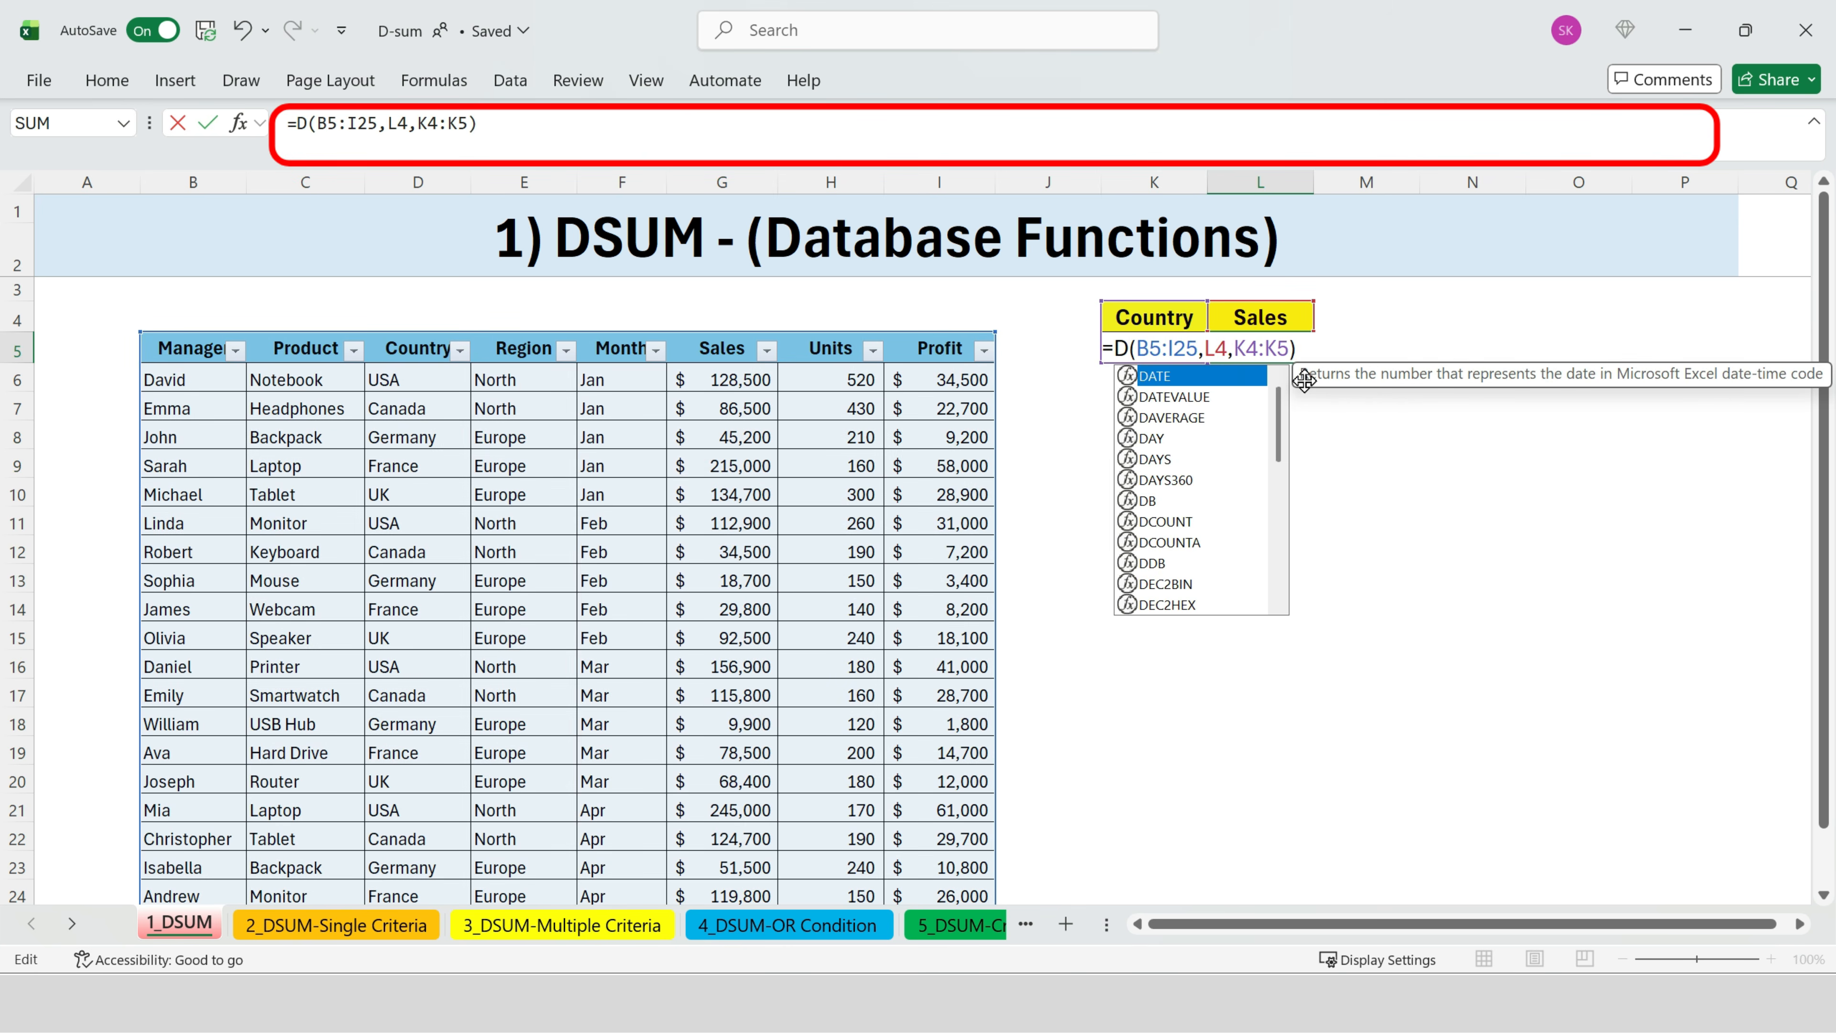
double_click(1200, 418)
key("Return")
left_click(1328, 438)
left_click(1275, 346)
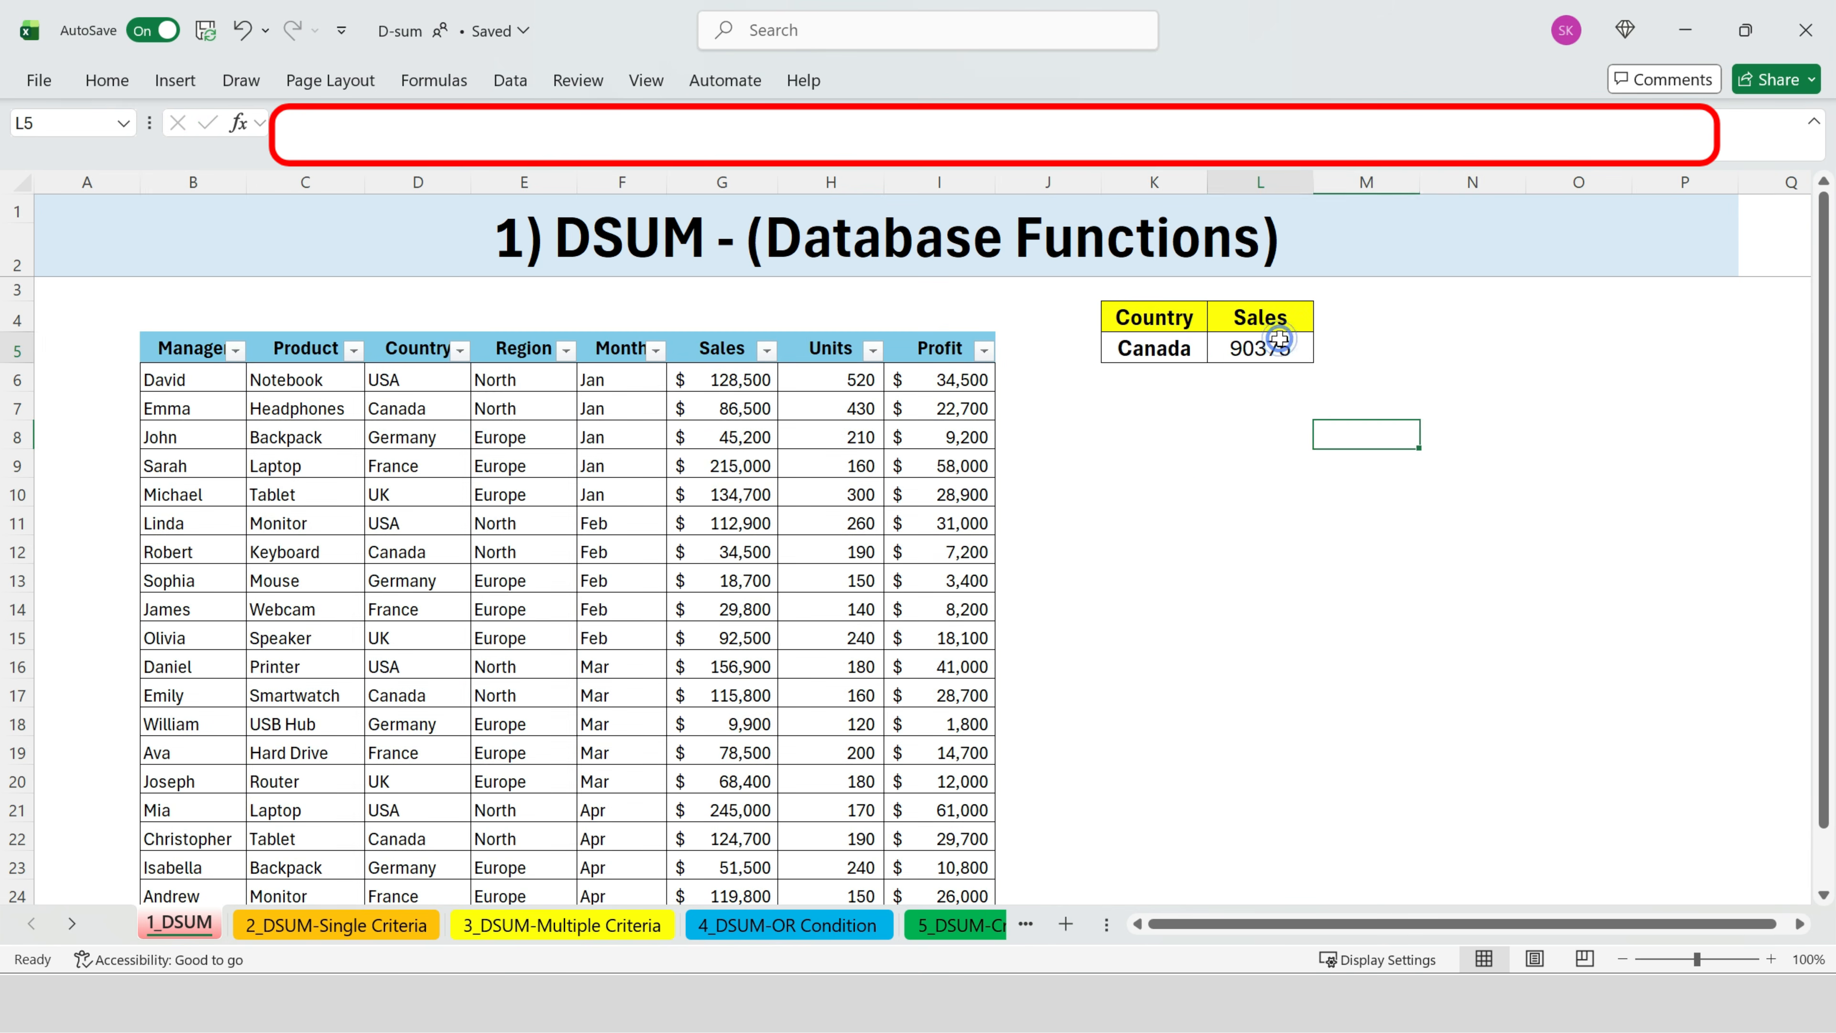
Step: Try DPRODUCT as the function in cell L5's formula, and discard the edit
double_click(1252, 347)
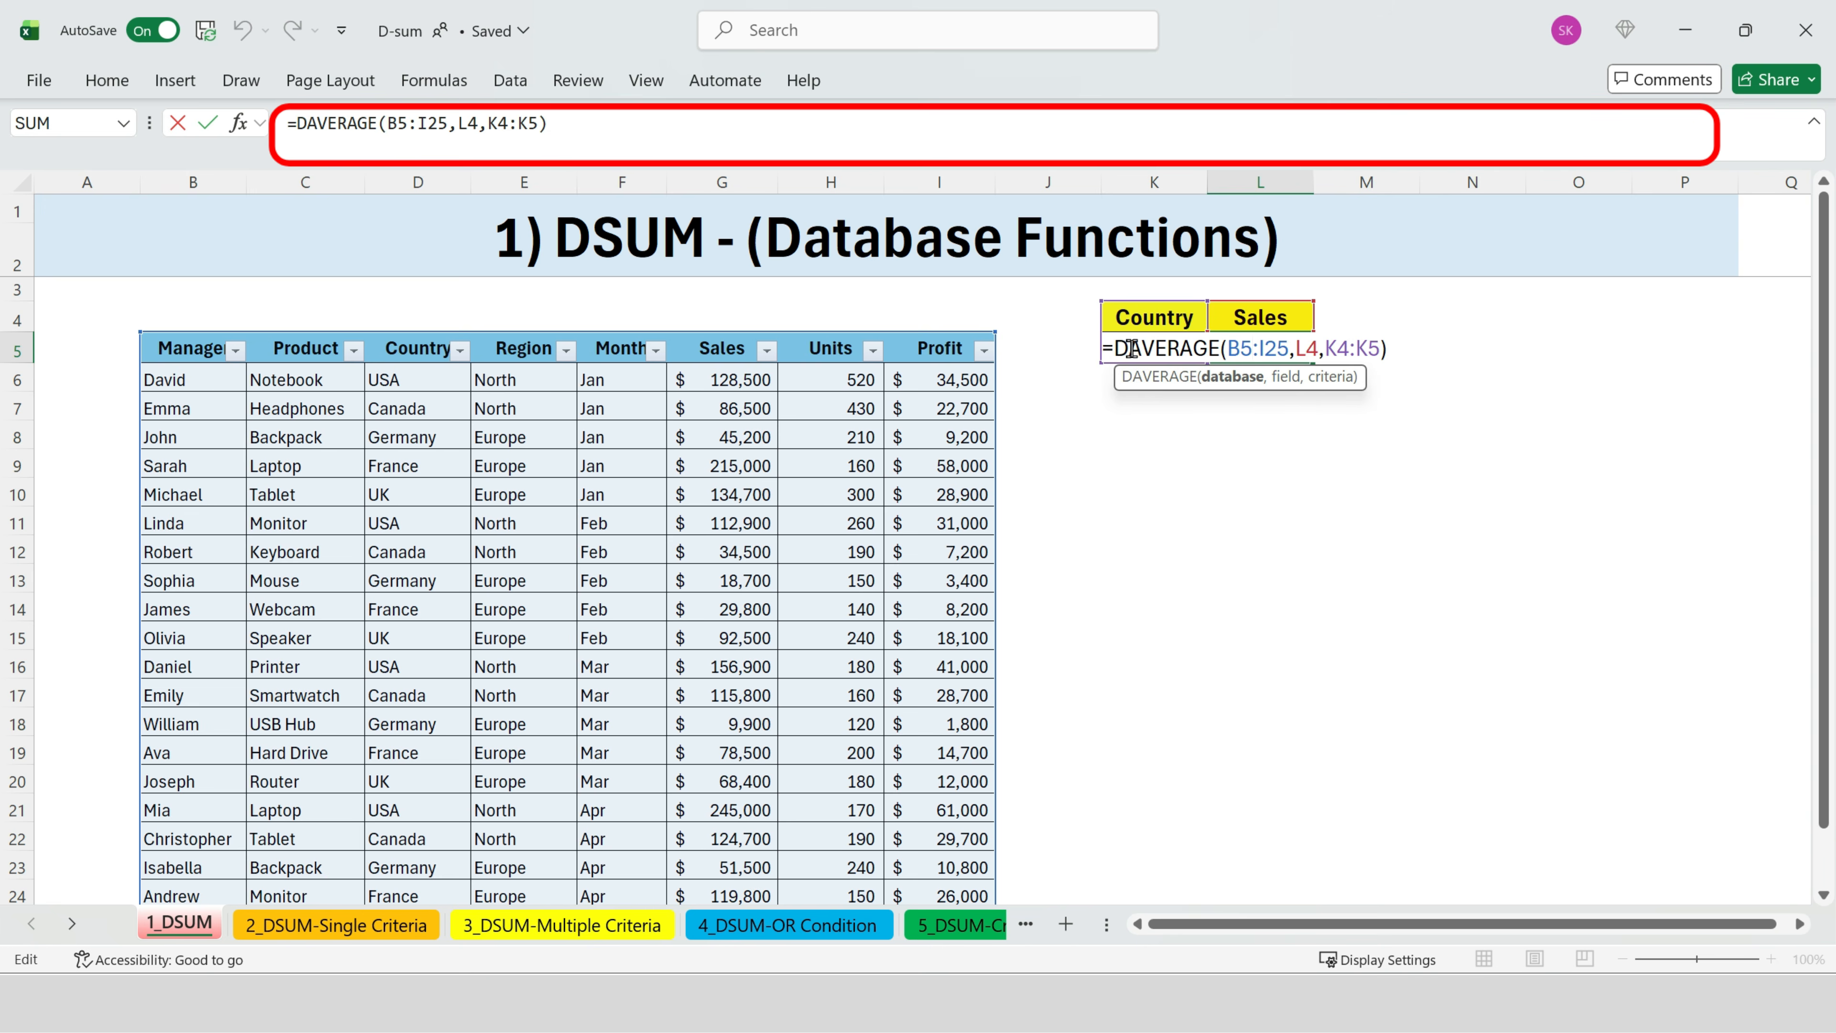
left_click_drag(1132, 349, 1207, 350)
key("BackSpace")
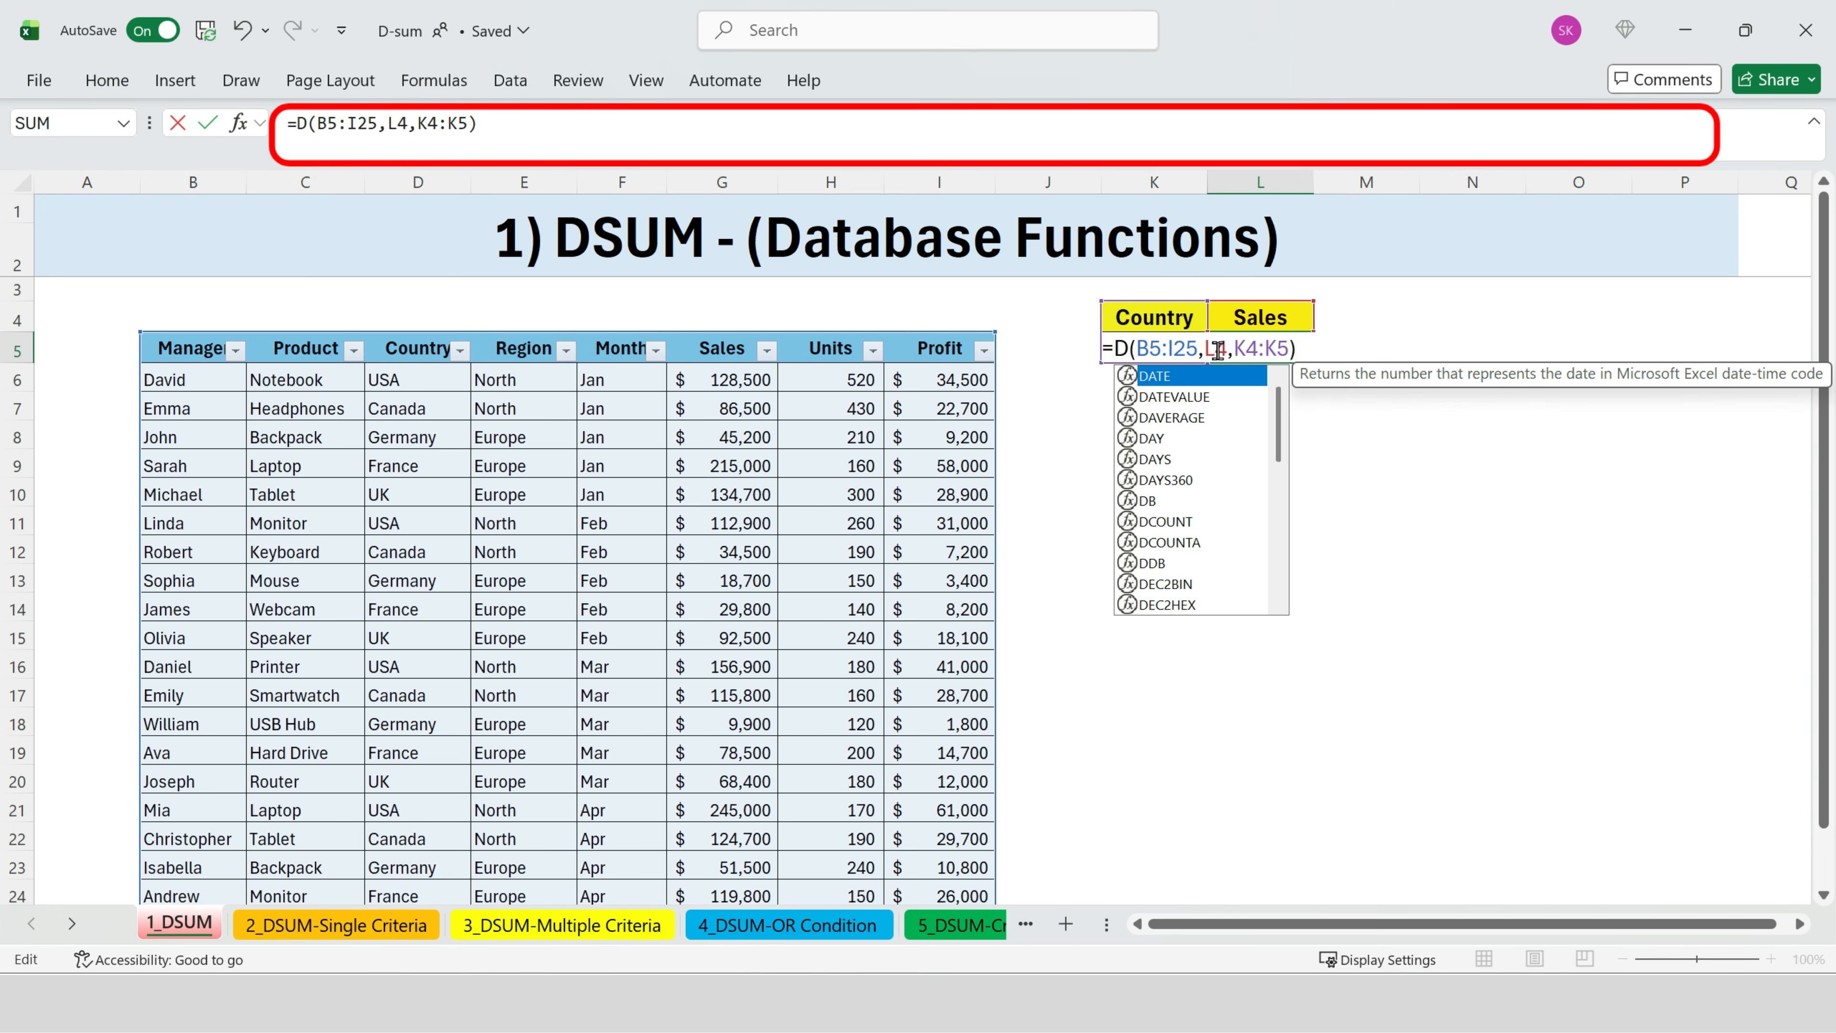
type("PRODUCT")
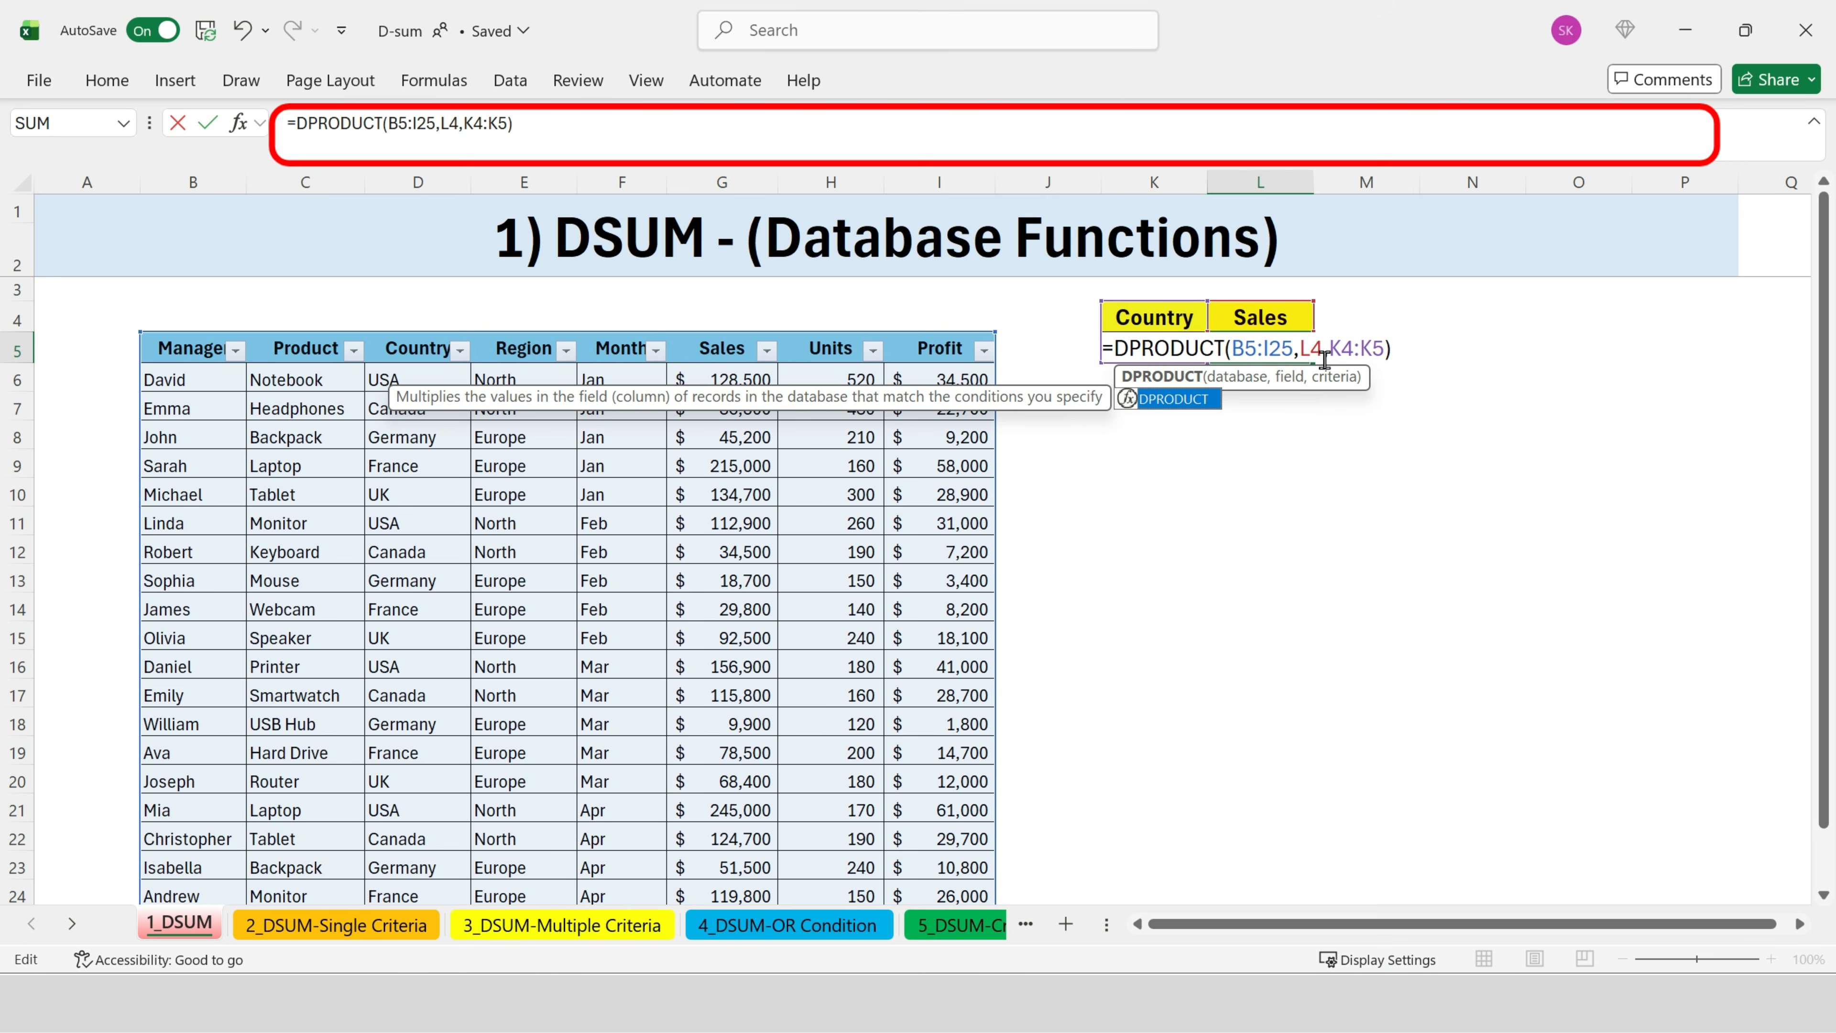
key("Escape")
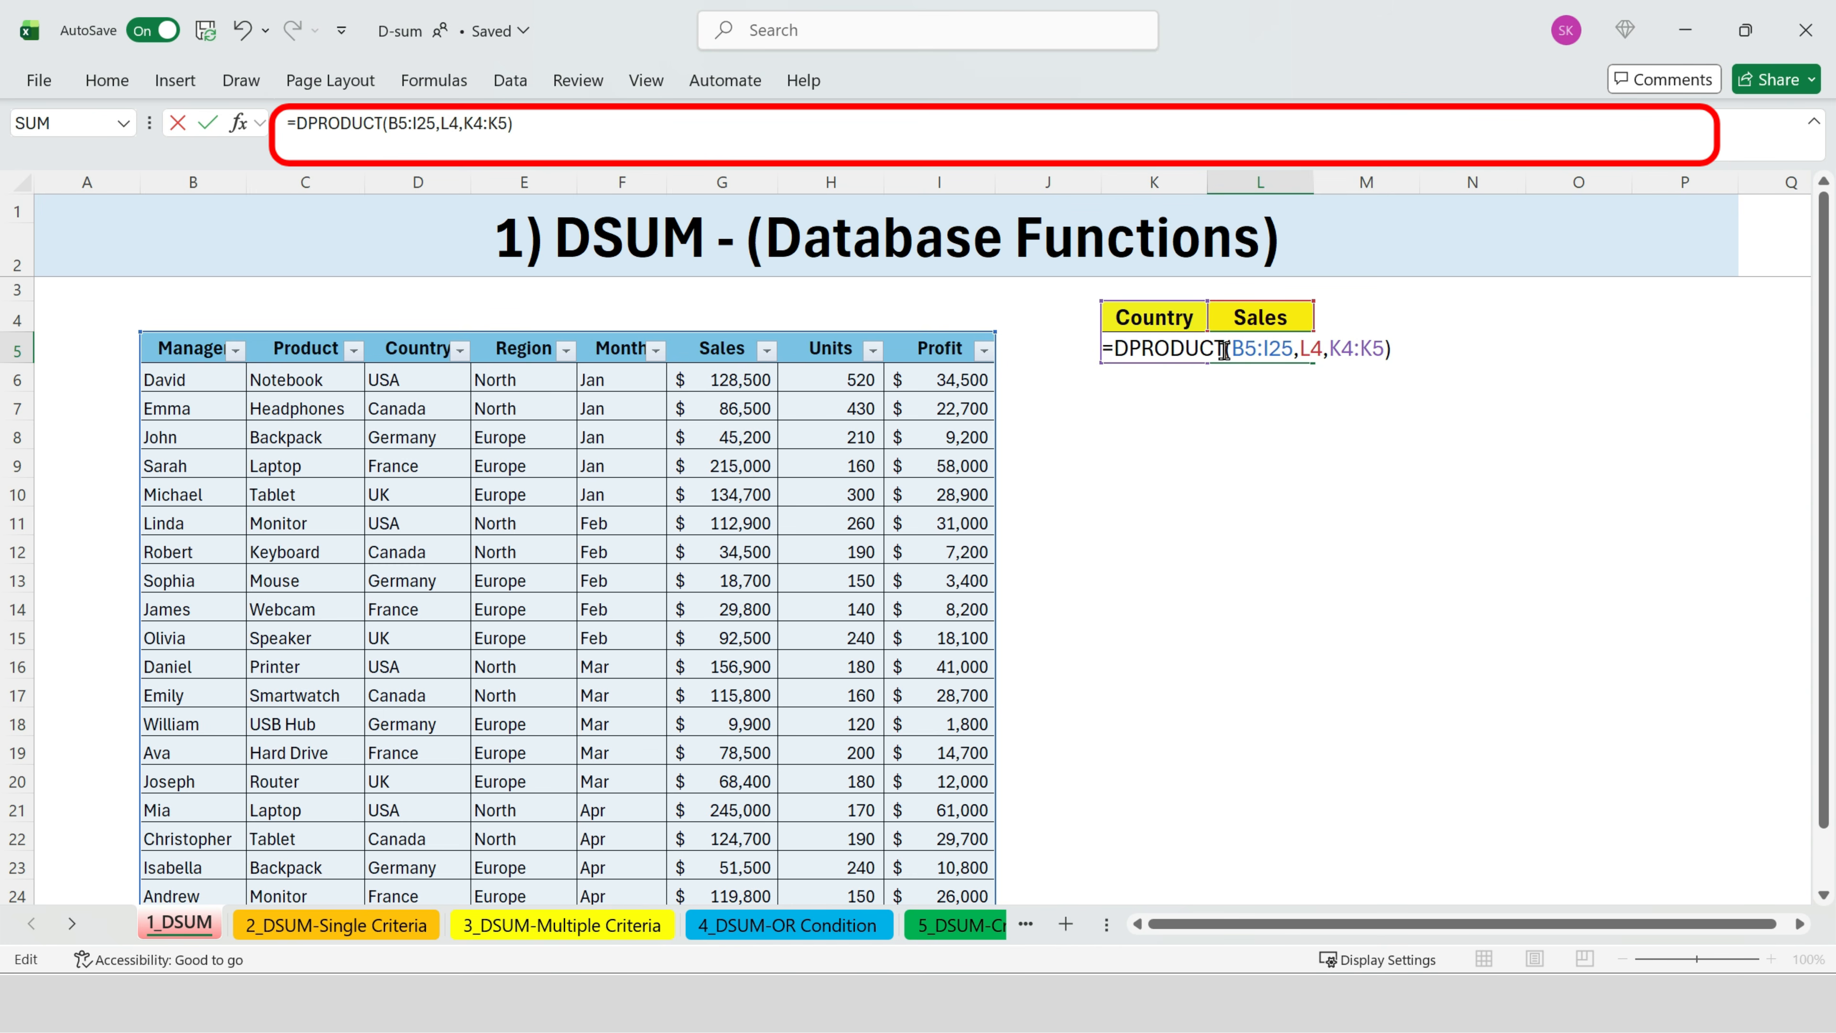
left_click_drag(1224, 350, 1104, 350)
key("BackSpace")
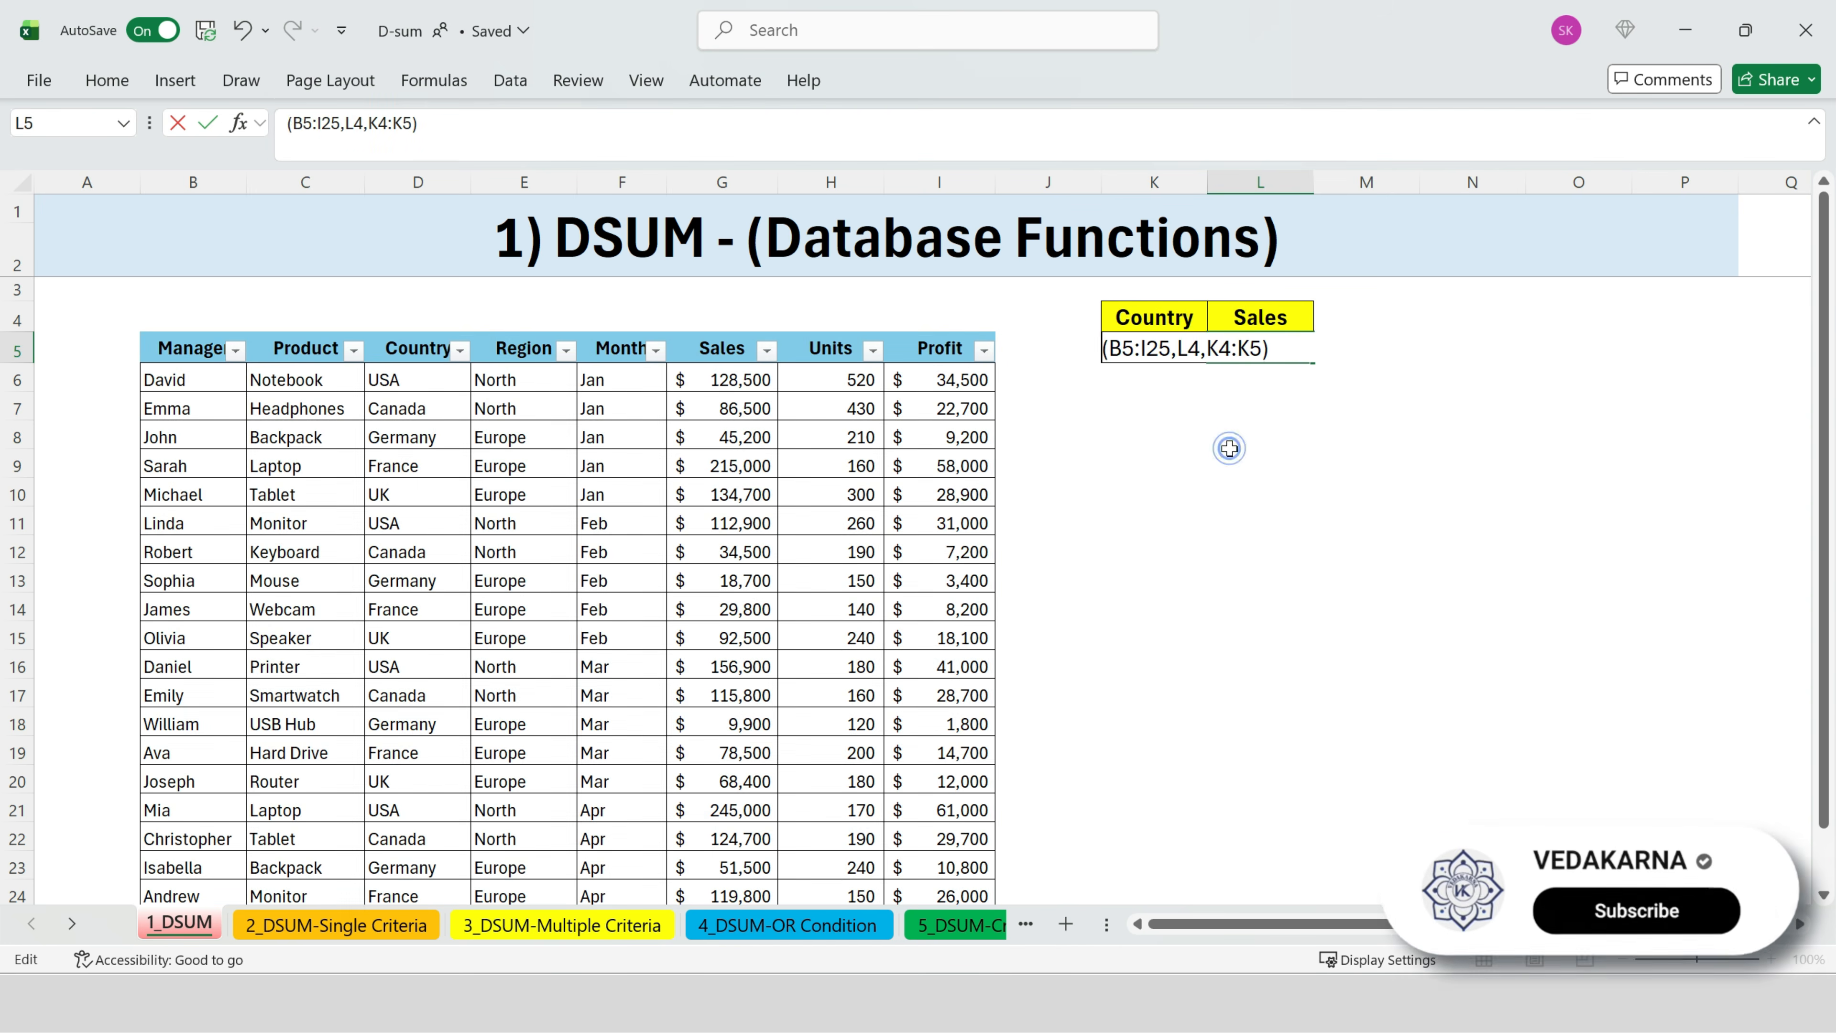
left_click(1278, 468)
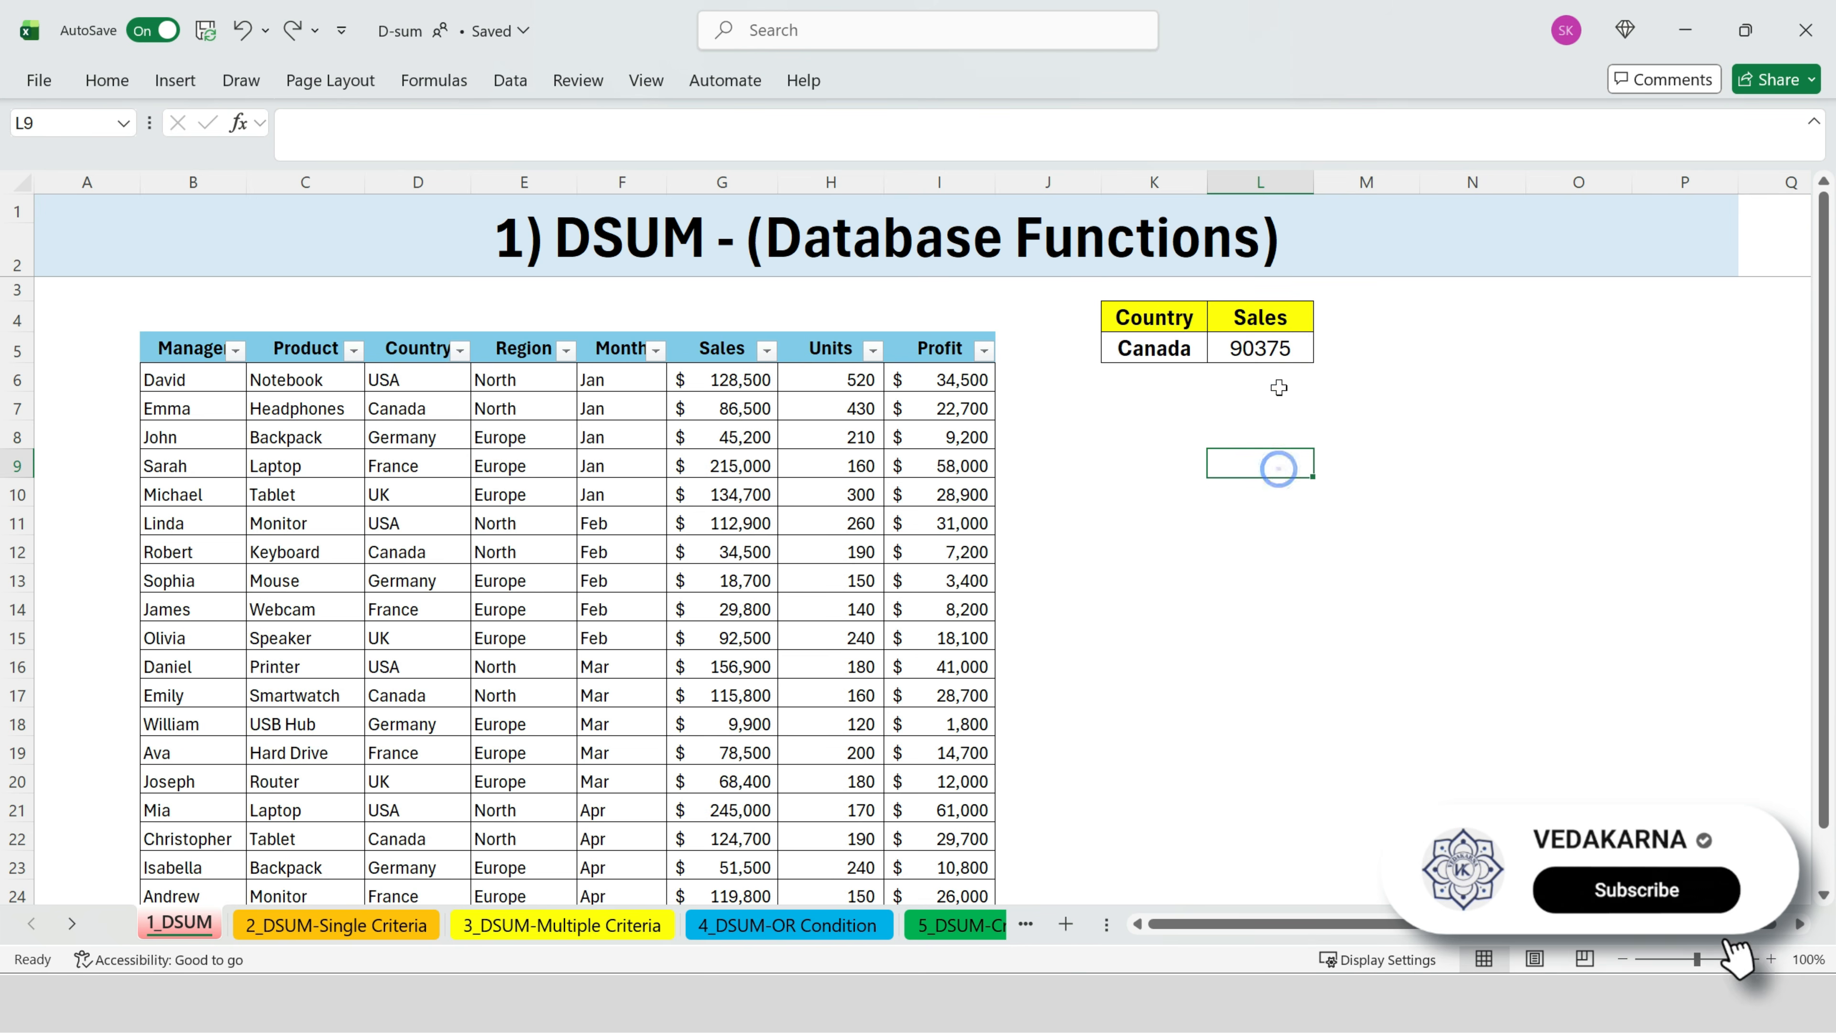
left_click(1276, 350)
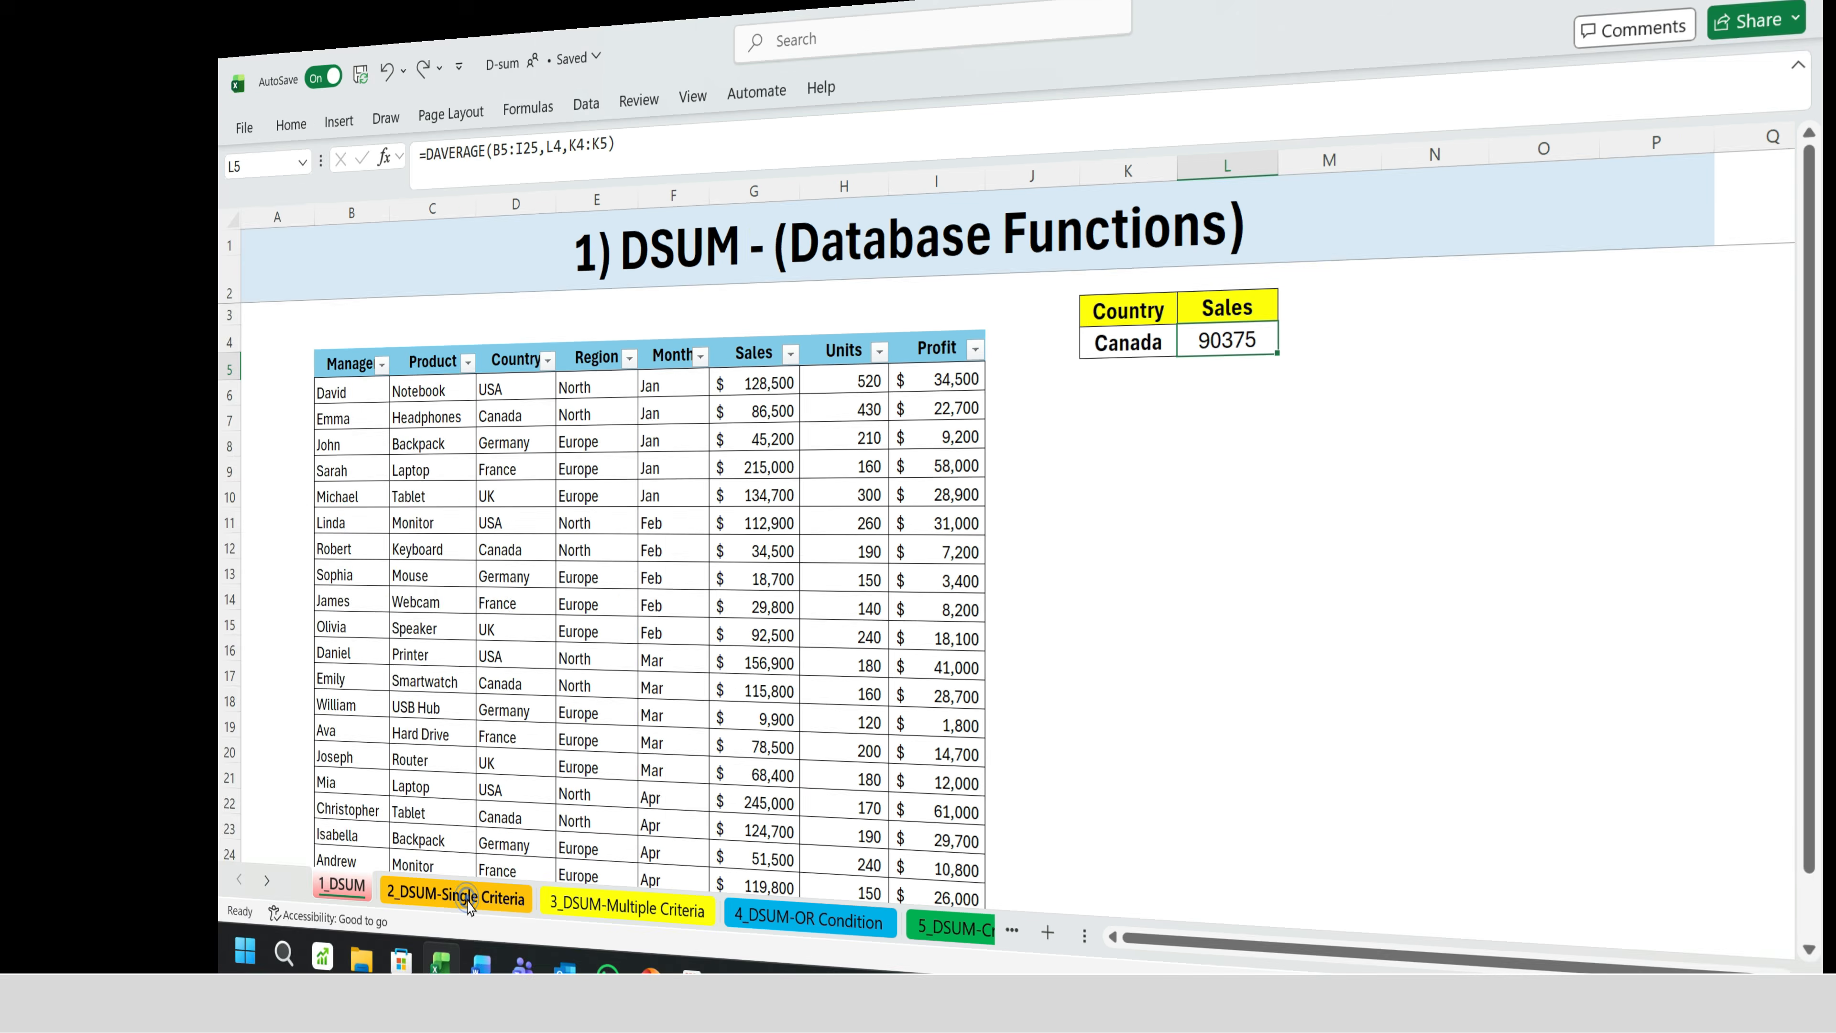
Step: Switch to the 2_DSUM-Single Criteria sheet and review the product table, the Monitor criterion and the Units column
left_click(336, 925)
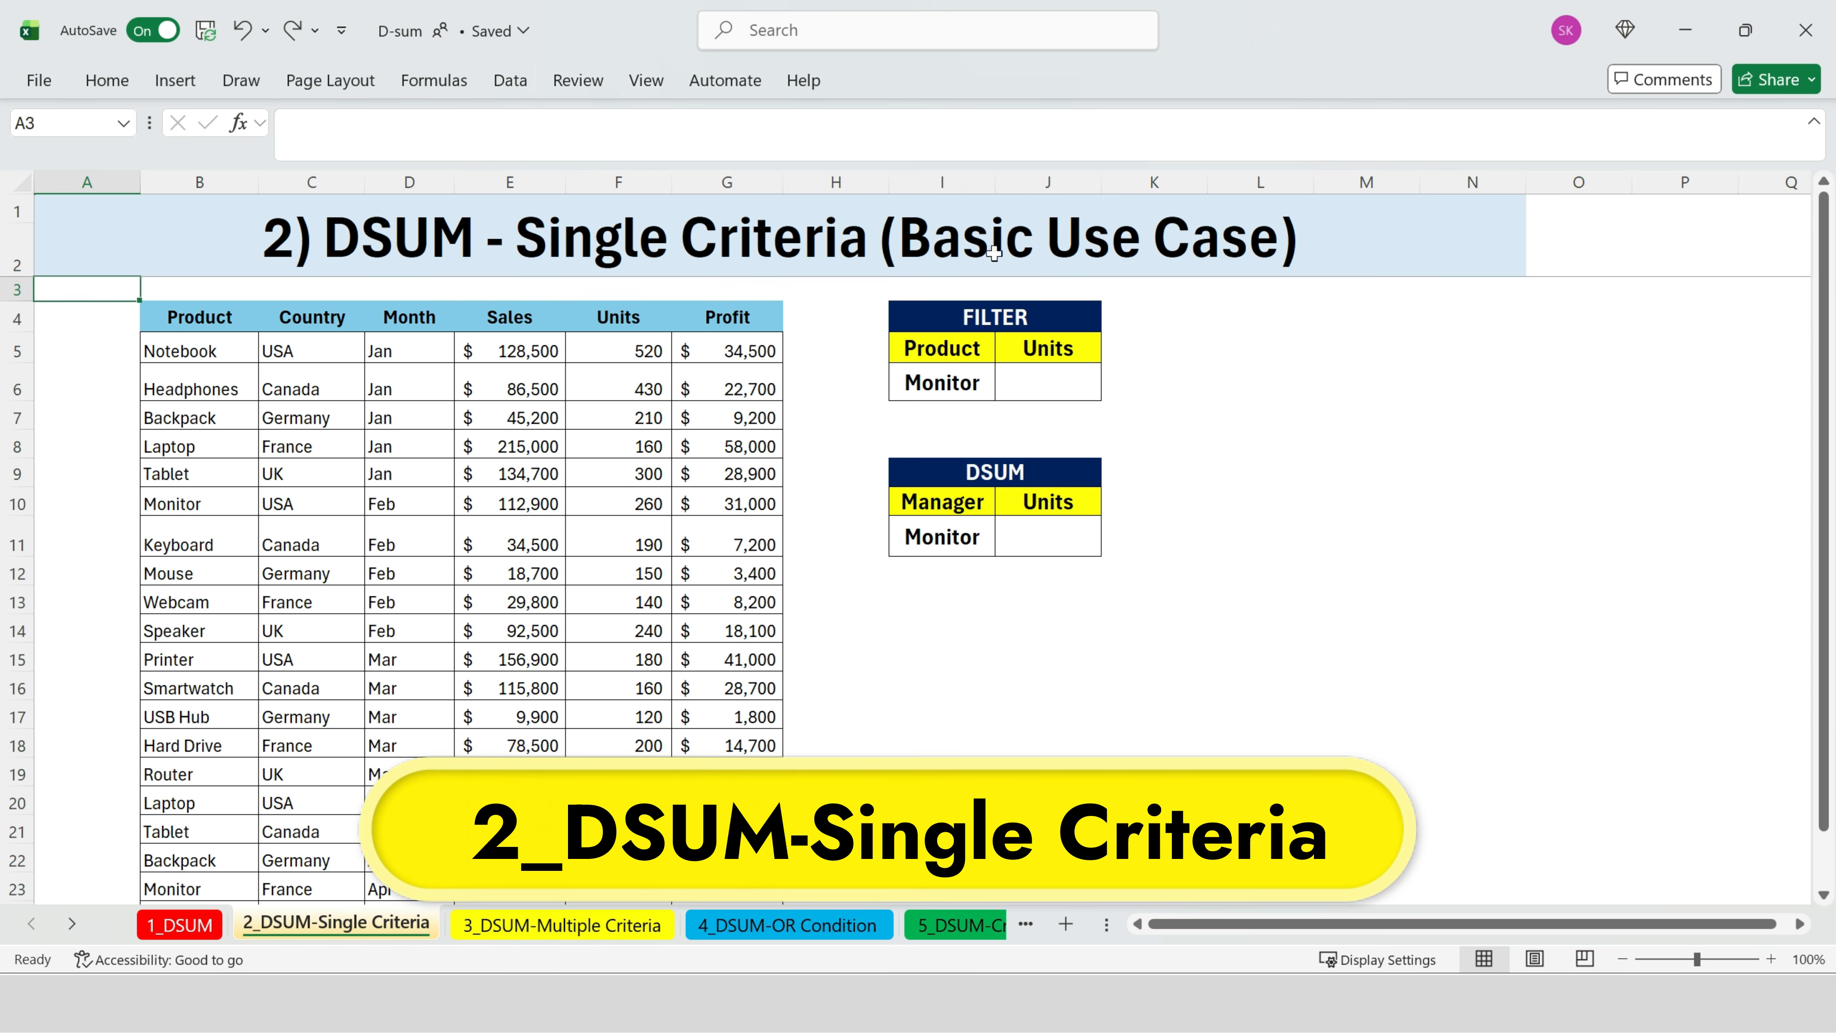
left_click(622, 266)
left_click(1319, 418)
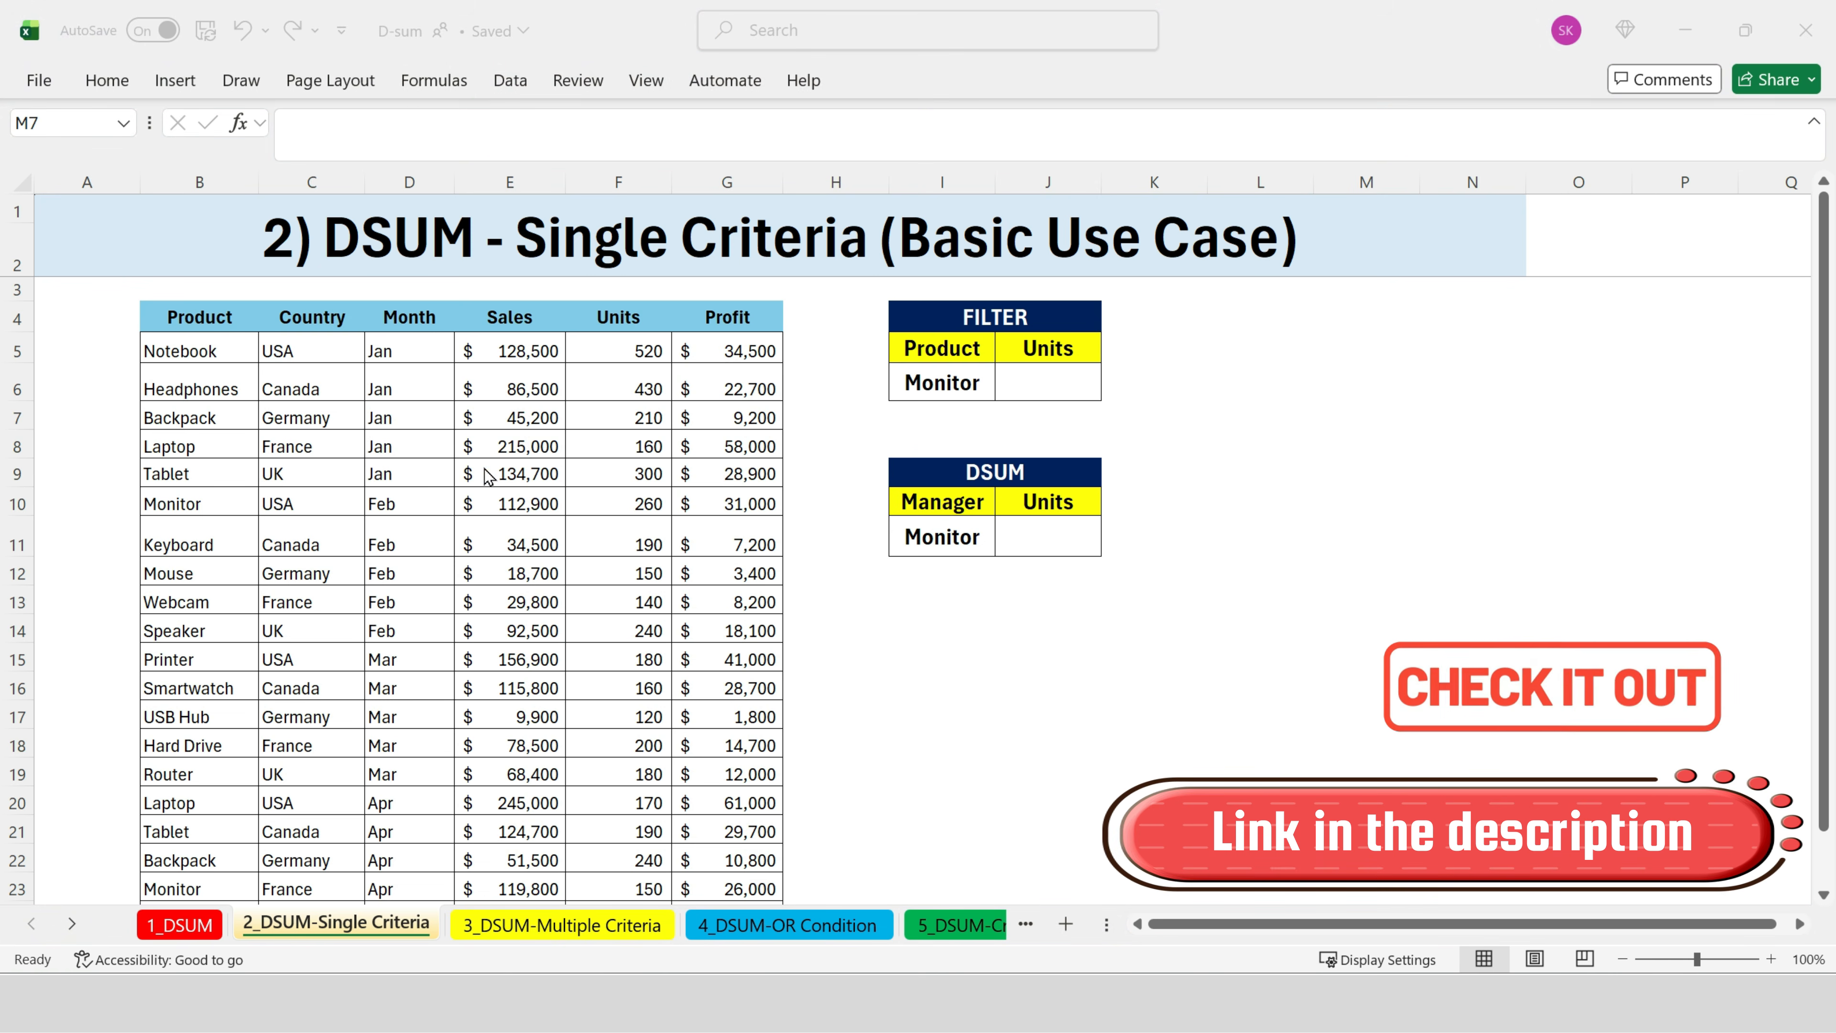
left_click_drag(199, 317, 730, 691)
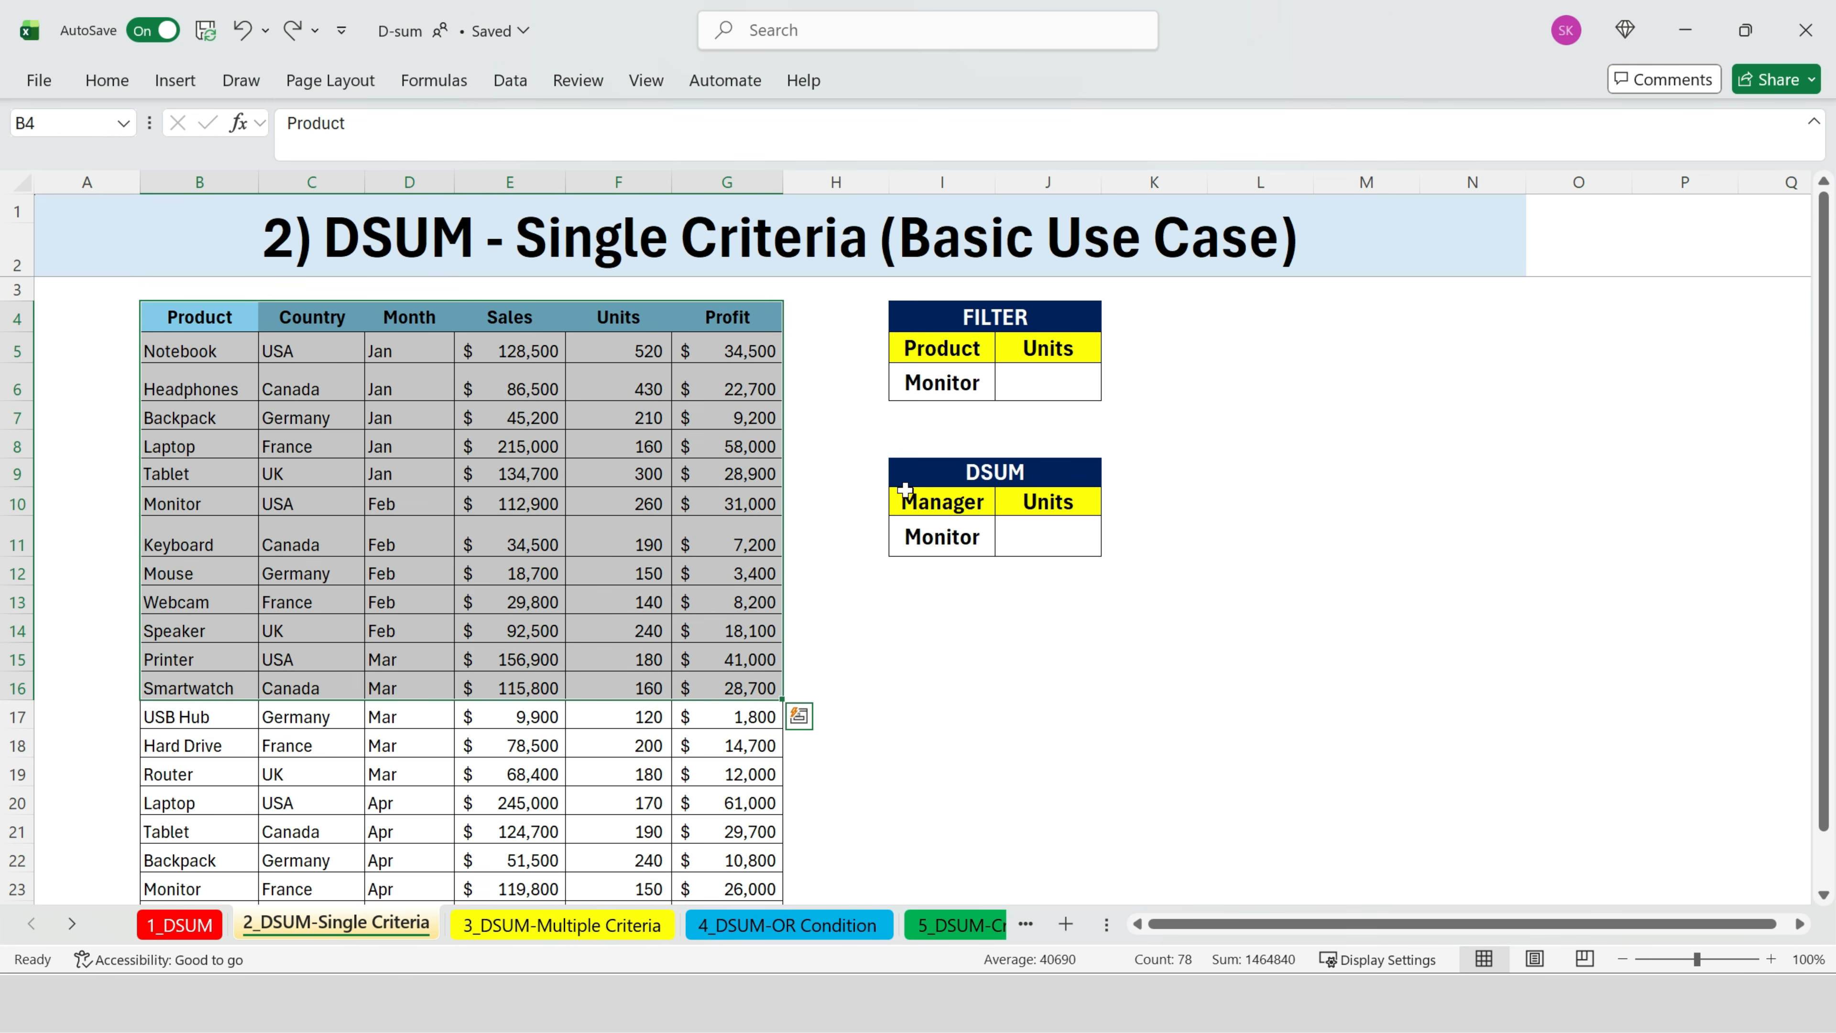
left_click(973, 376)
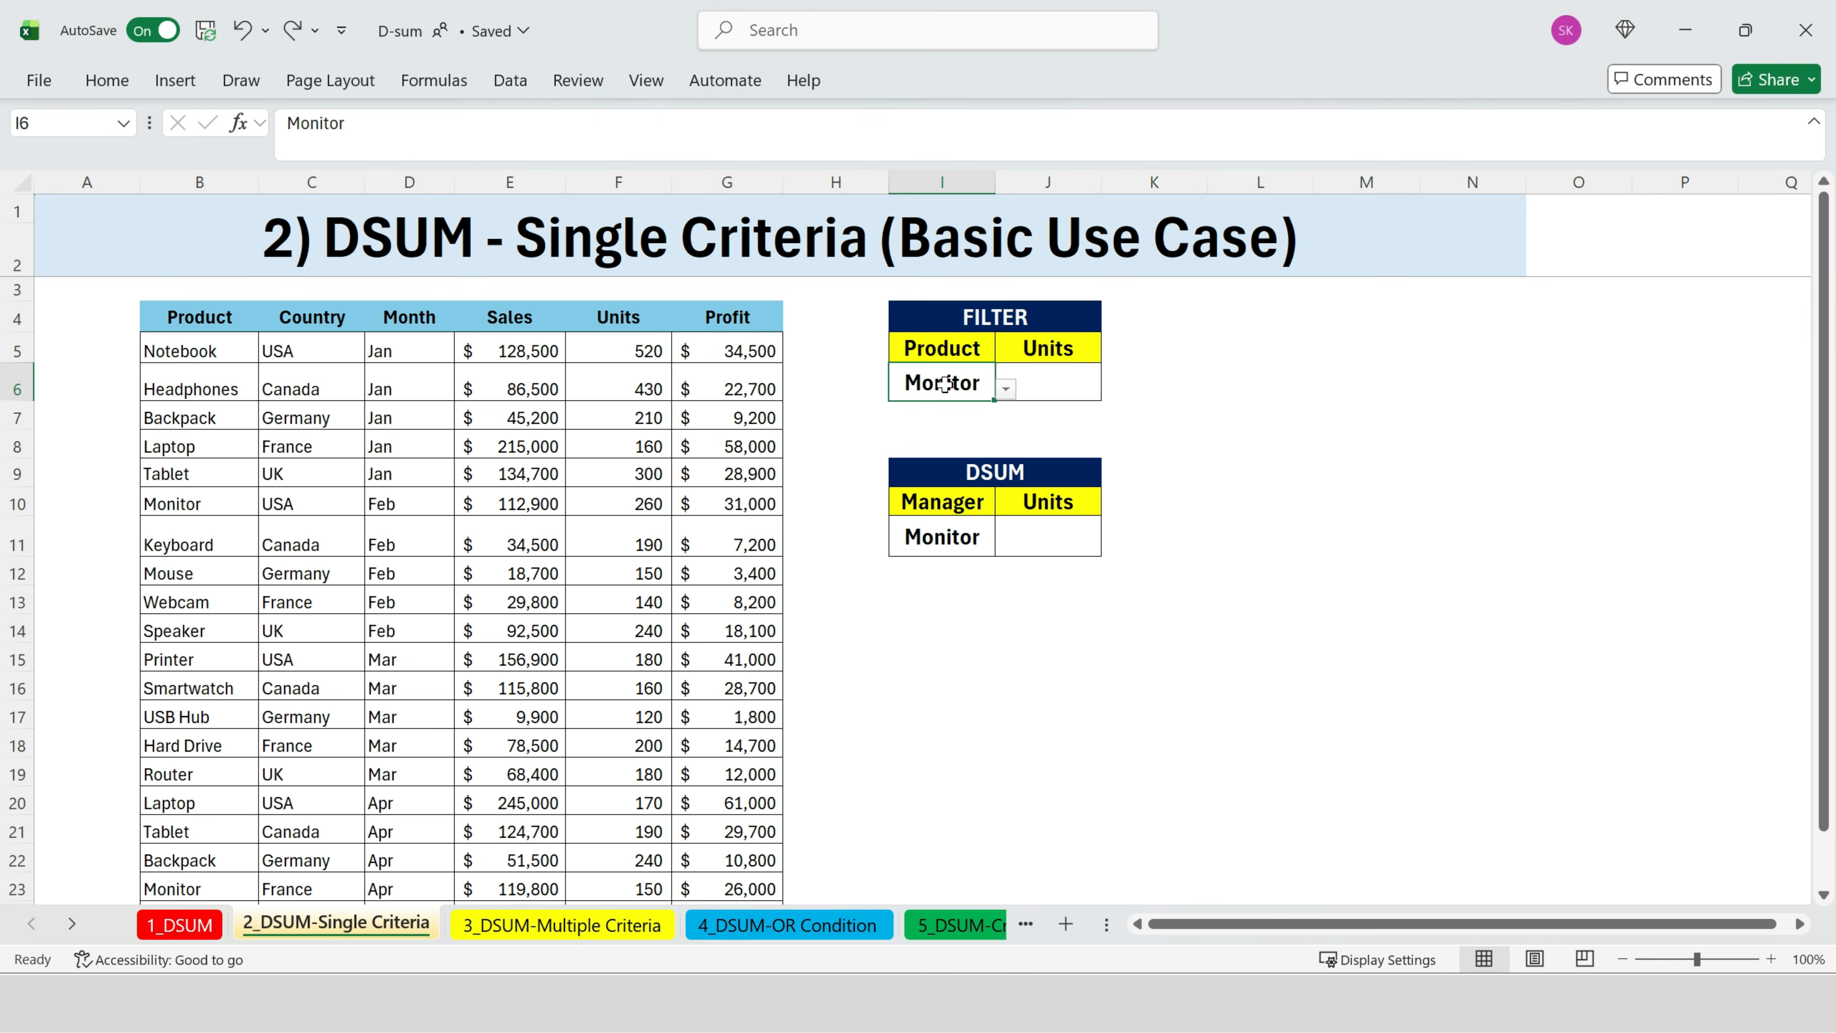
left_click_drag(646, 347, 623, 777)
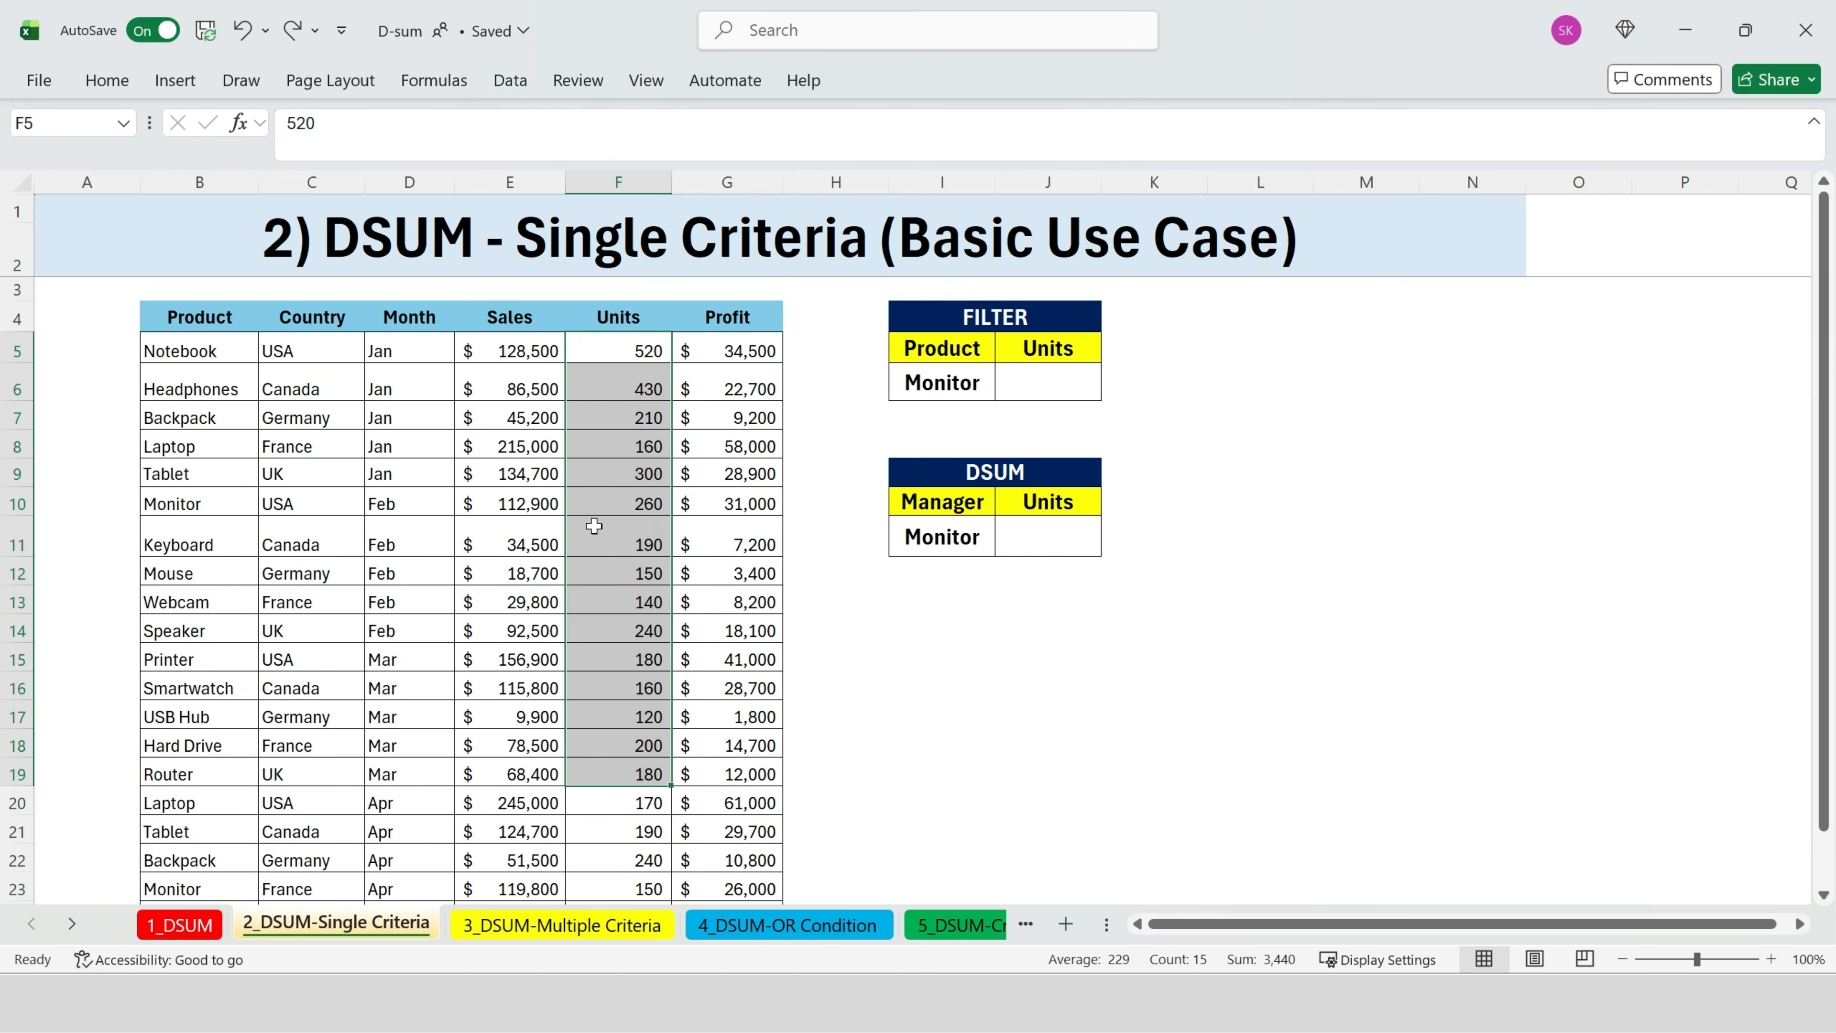
Step: Add filters to the product table's header row and filter the Product column to Monitor only
left_click(228, 311)
left_click(510, 82)
left_click(1114, 137)
left_click(247, 319)
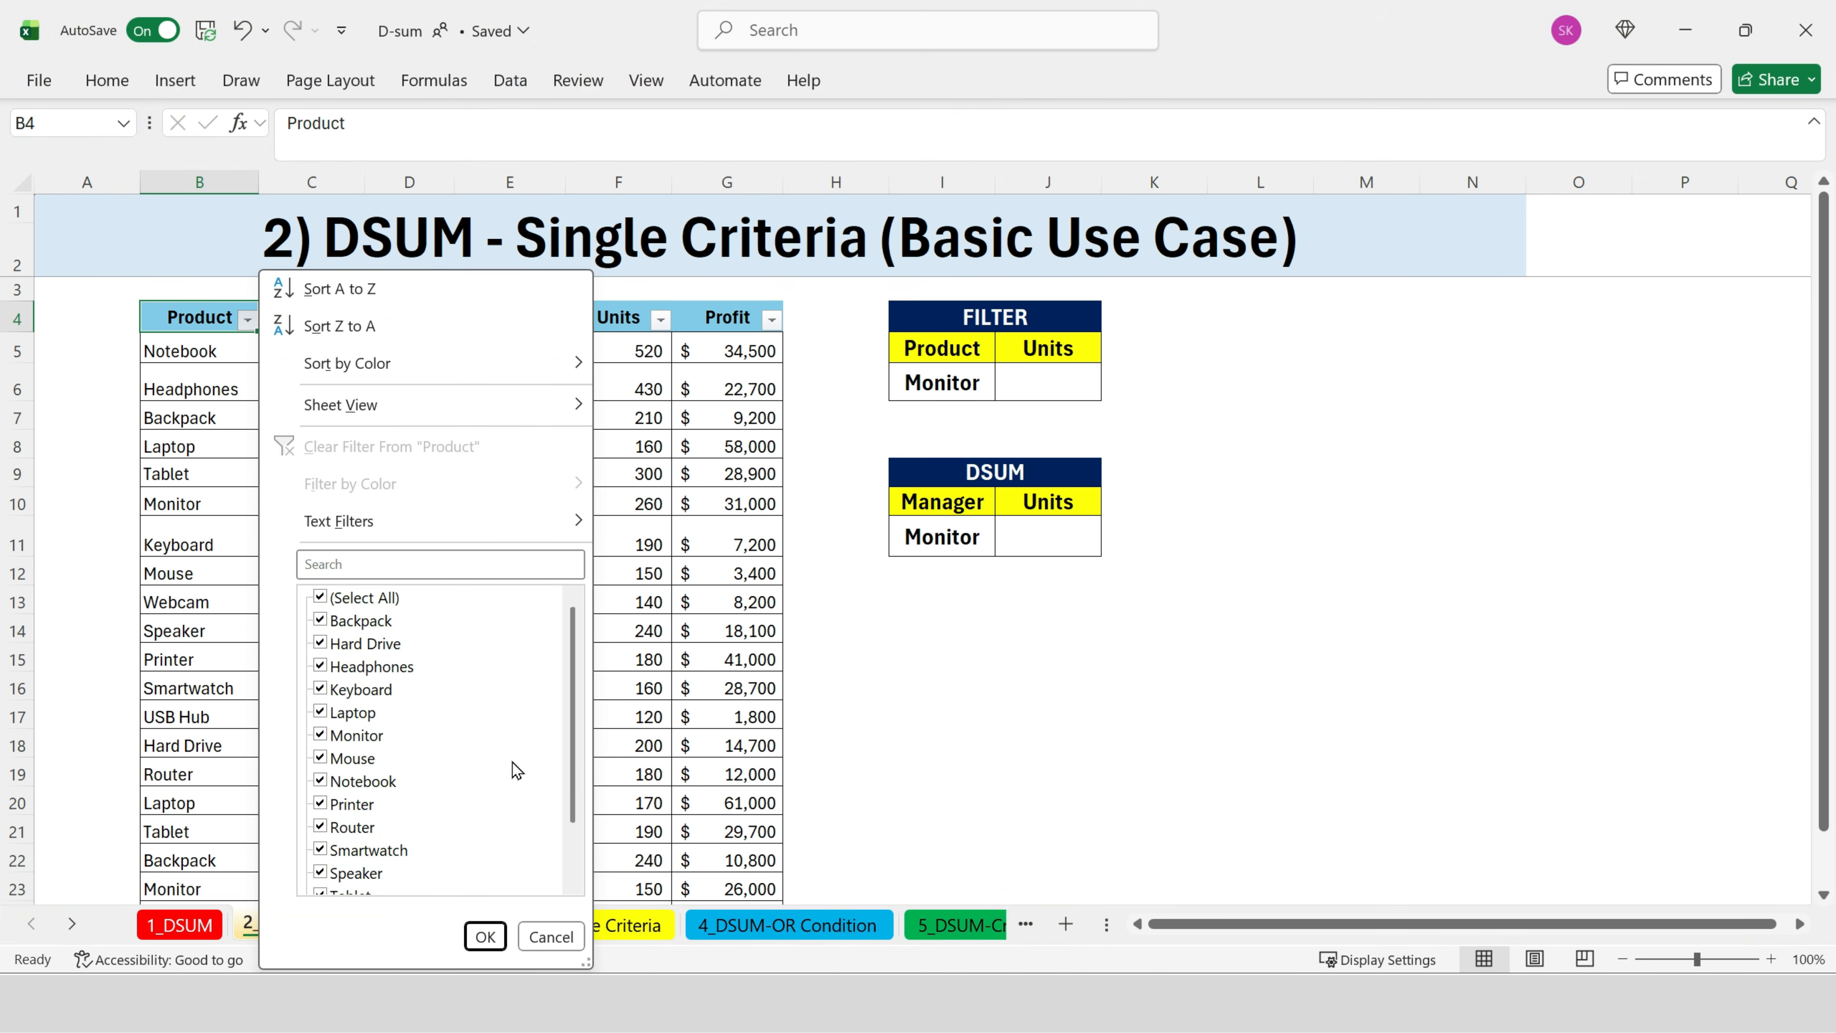
left_click(320, 598)
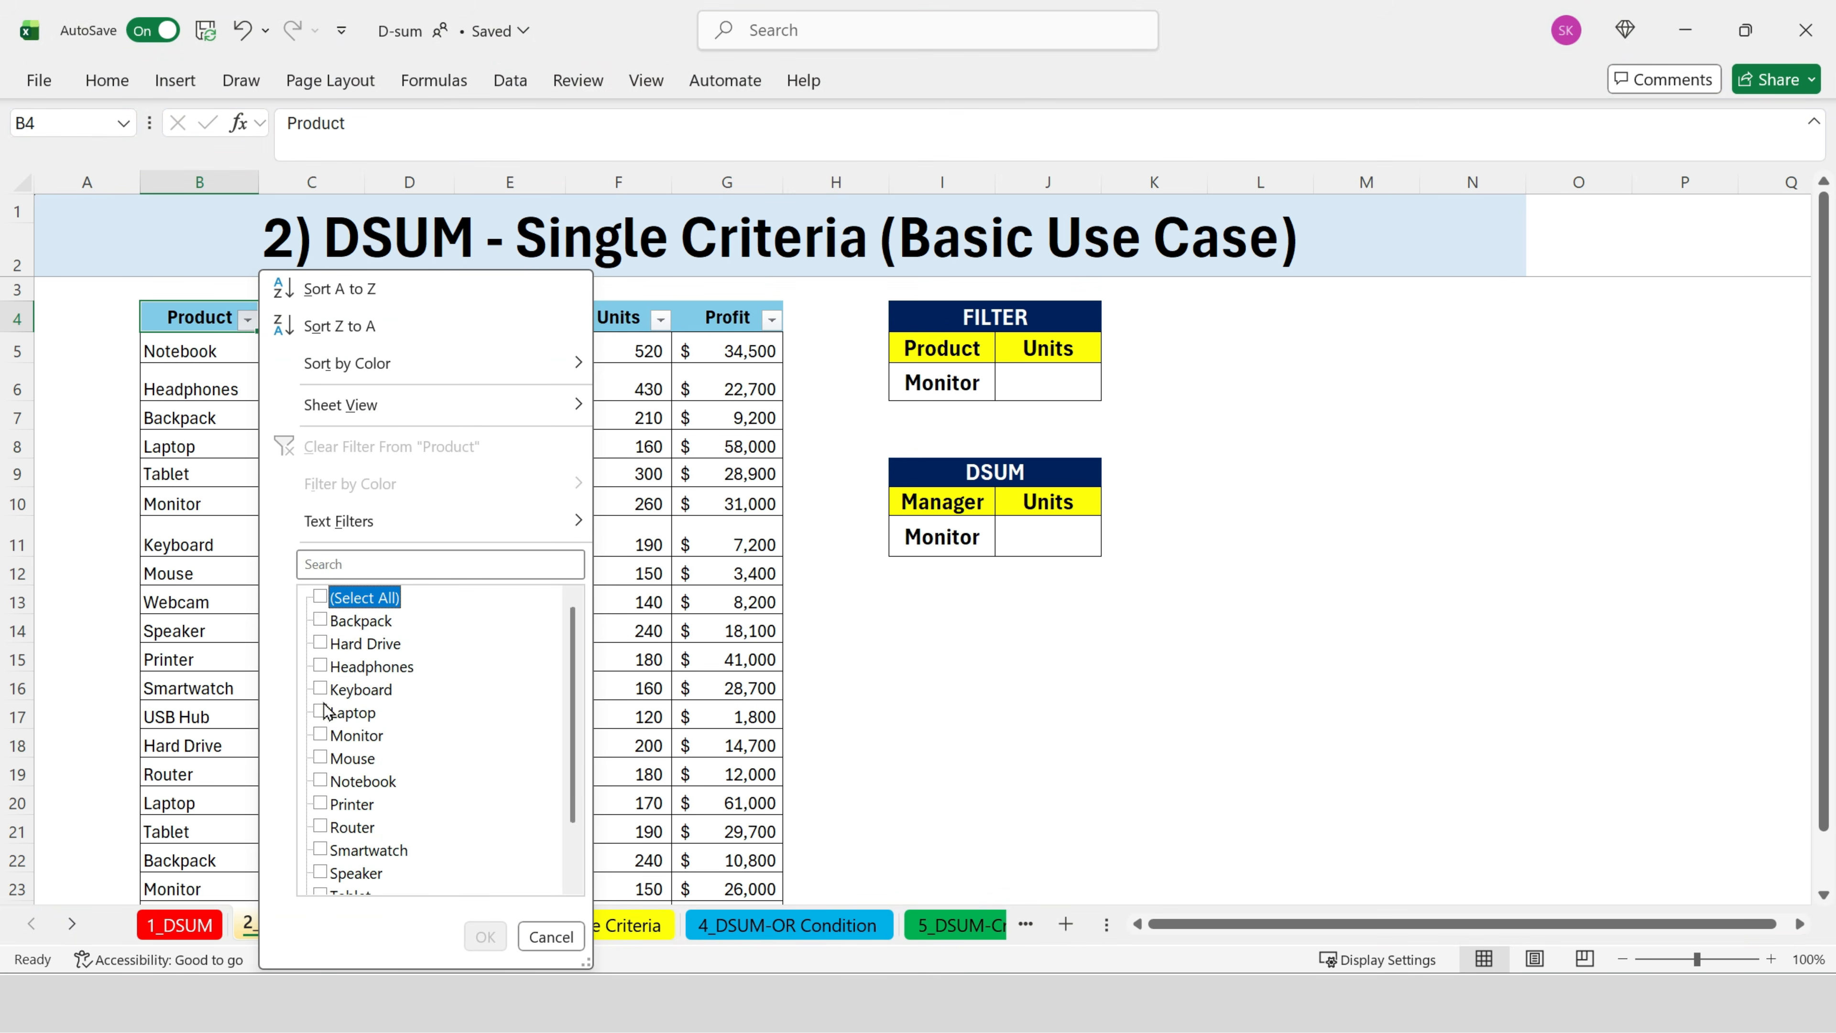
left_click(320, 735)
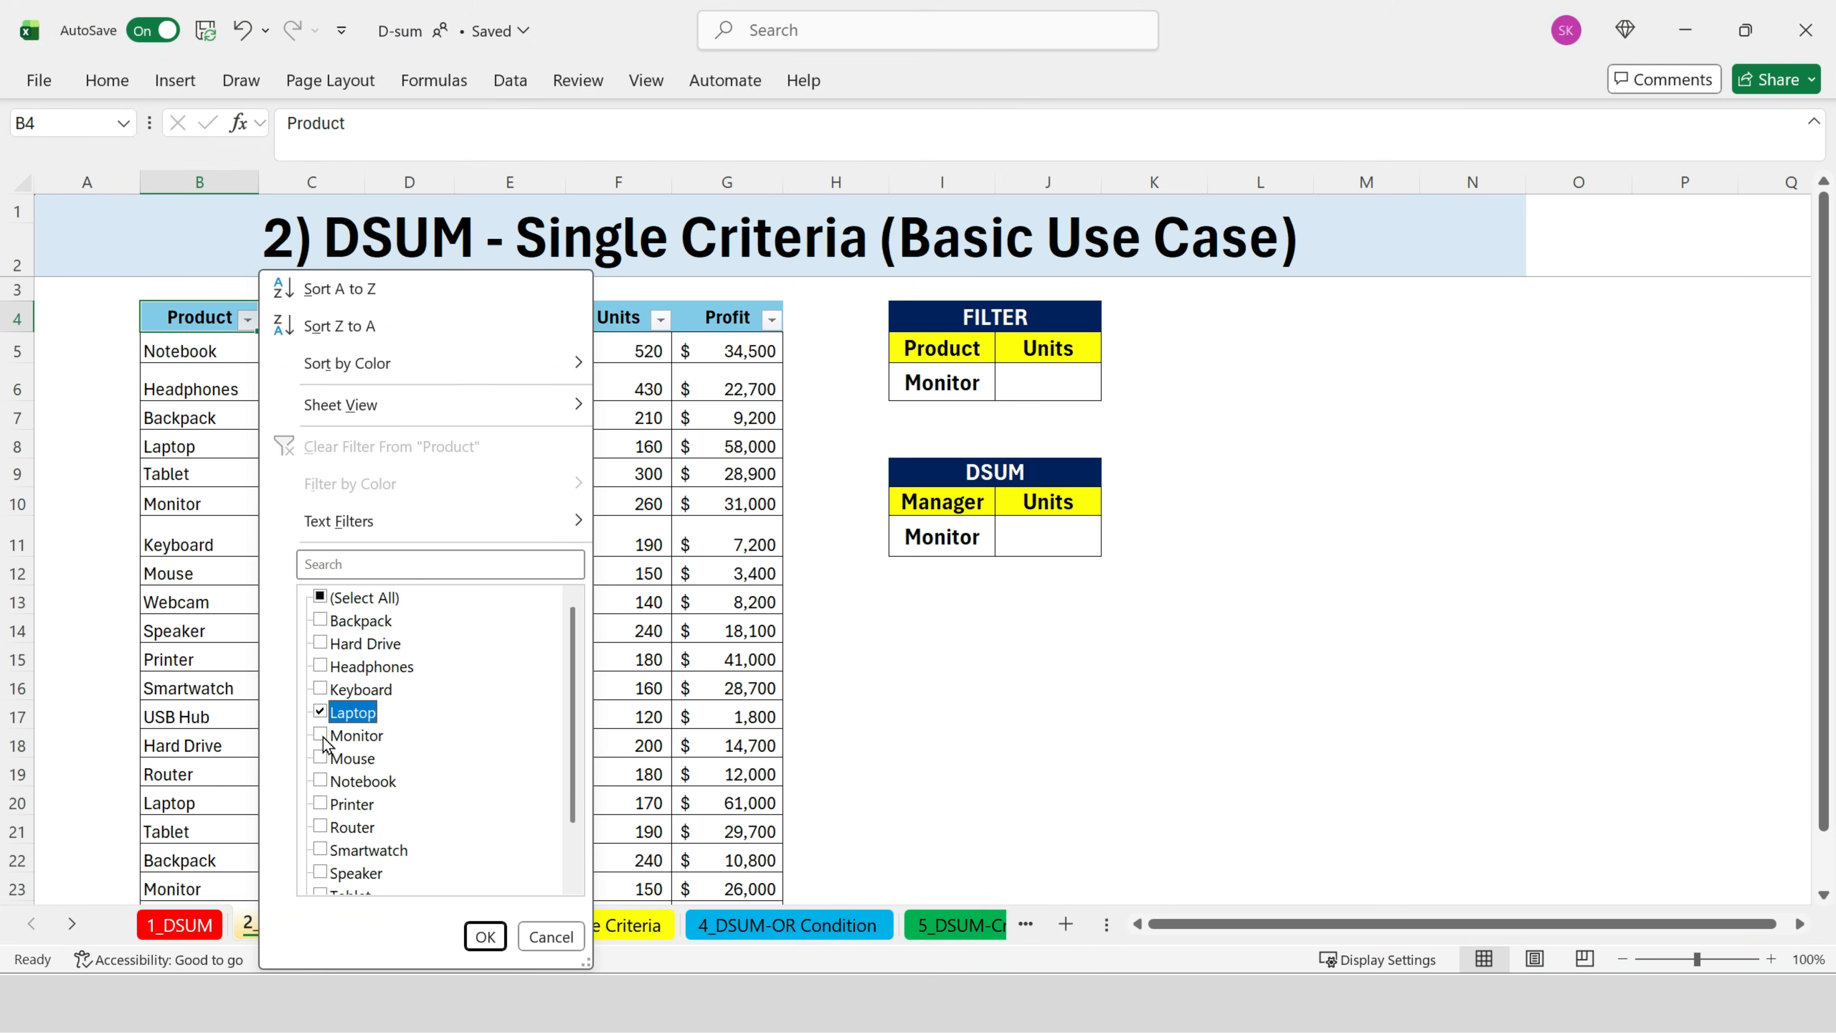
left_click(485, 937)
left_click(769, 539)
Step: Total the filtered Monitor units with a SUM formula over F12:F25 in cell F30
left_click_drag(629, 414, 635, 442)
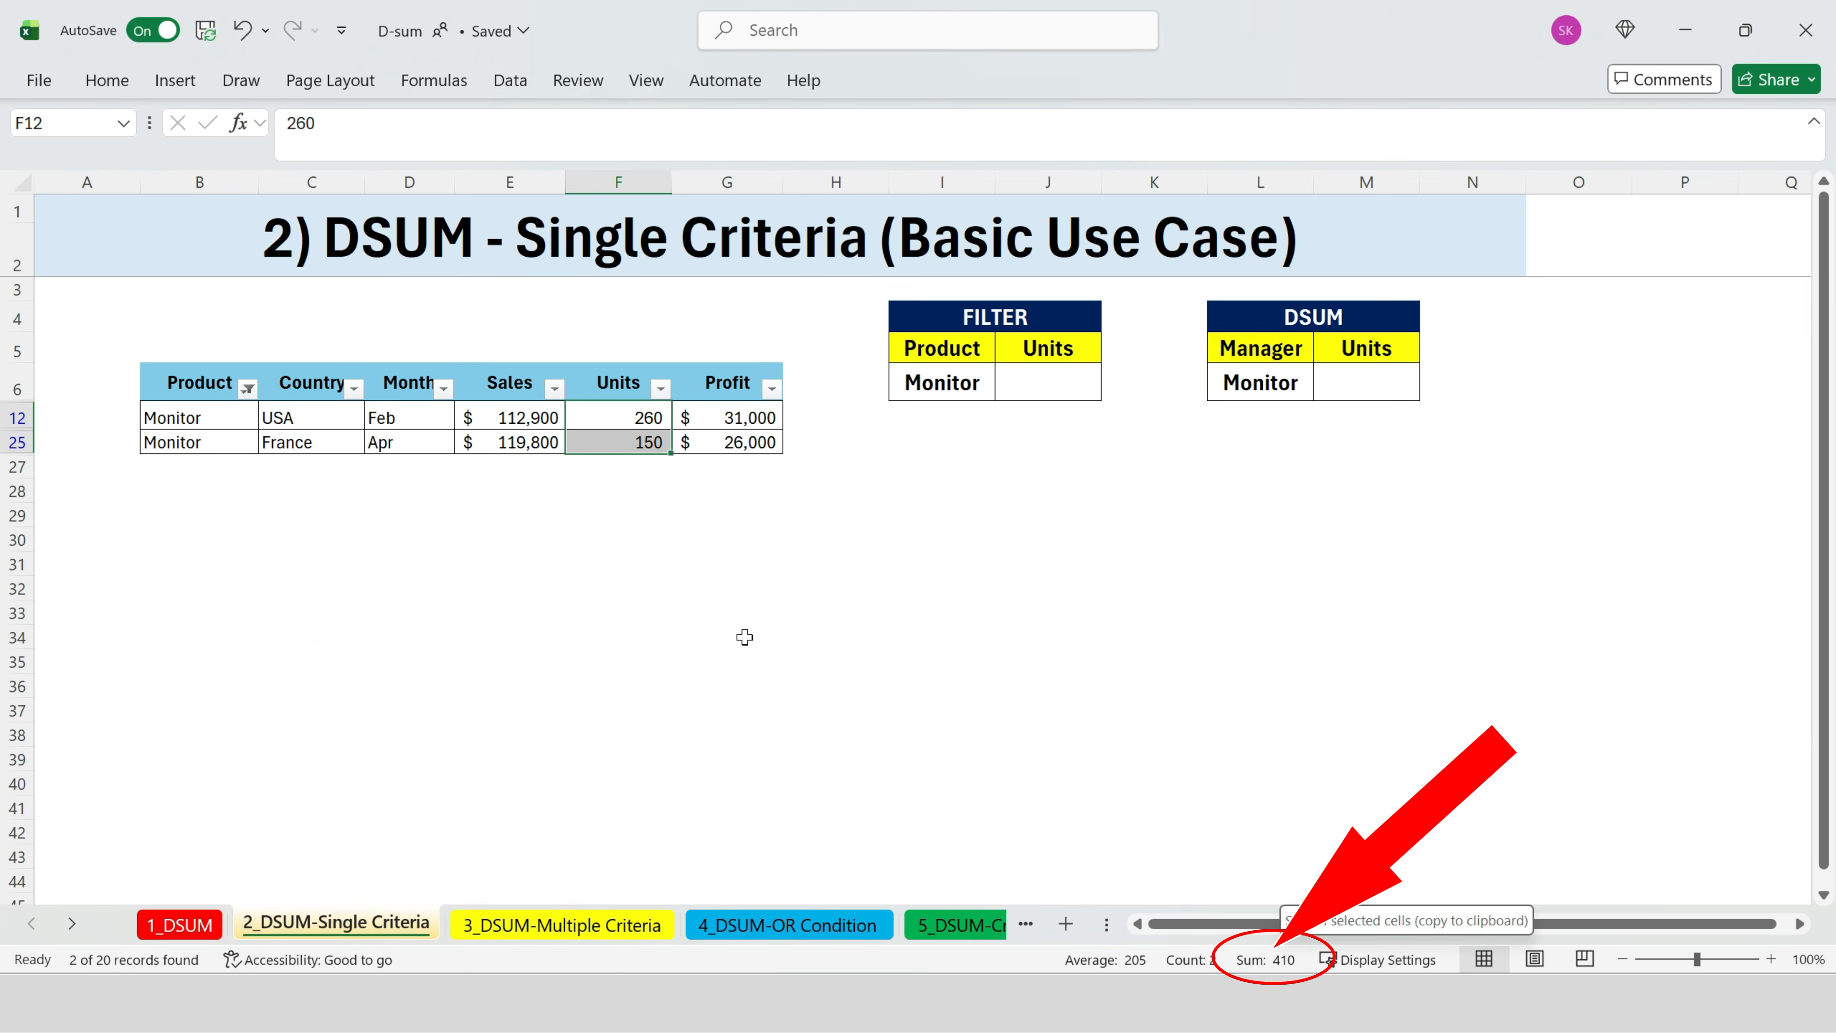
left_click(626, 543)
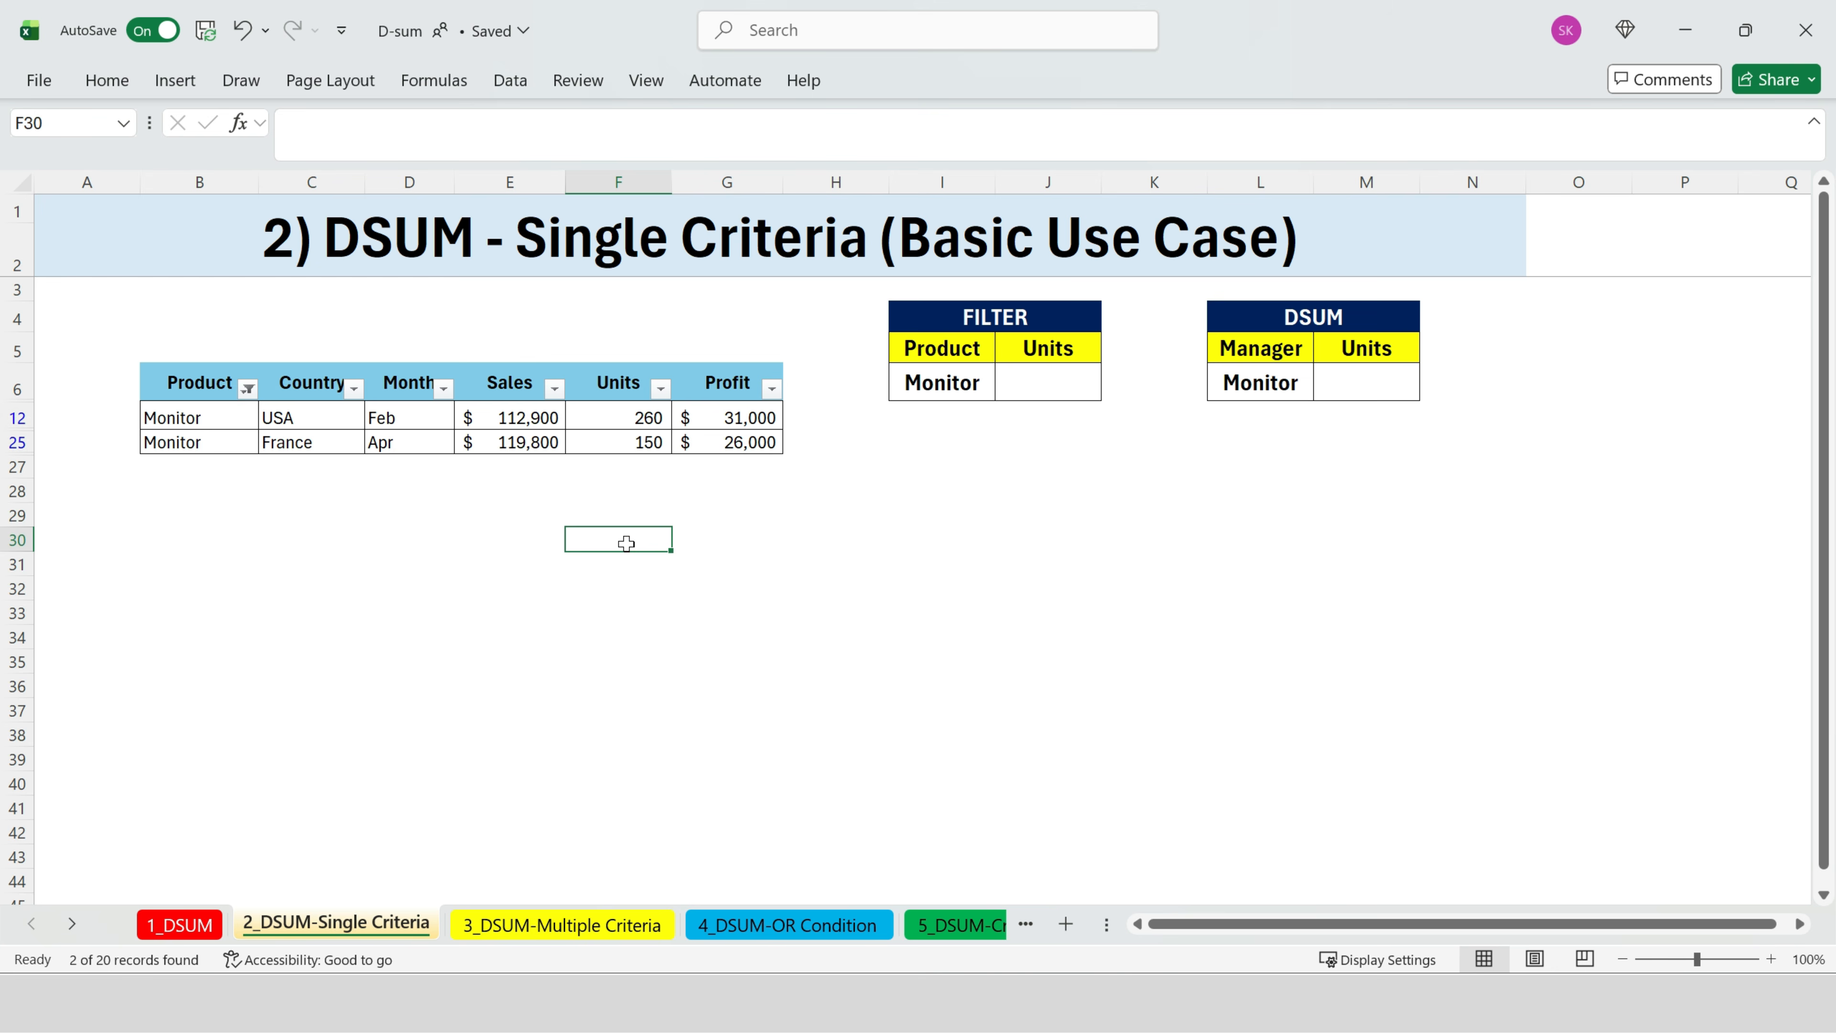
type("=sum")
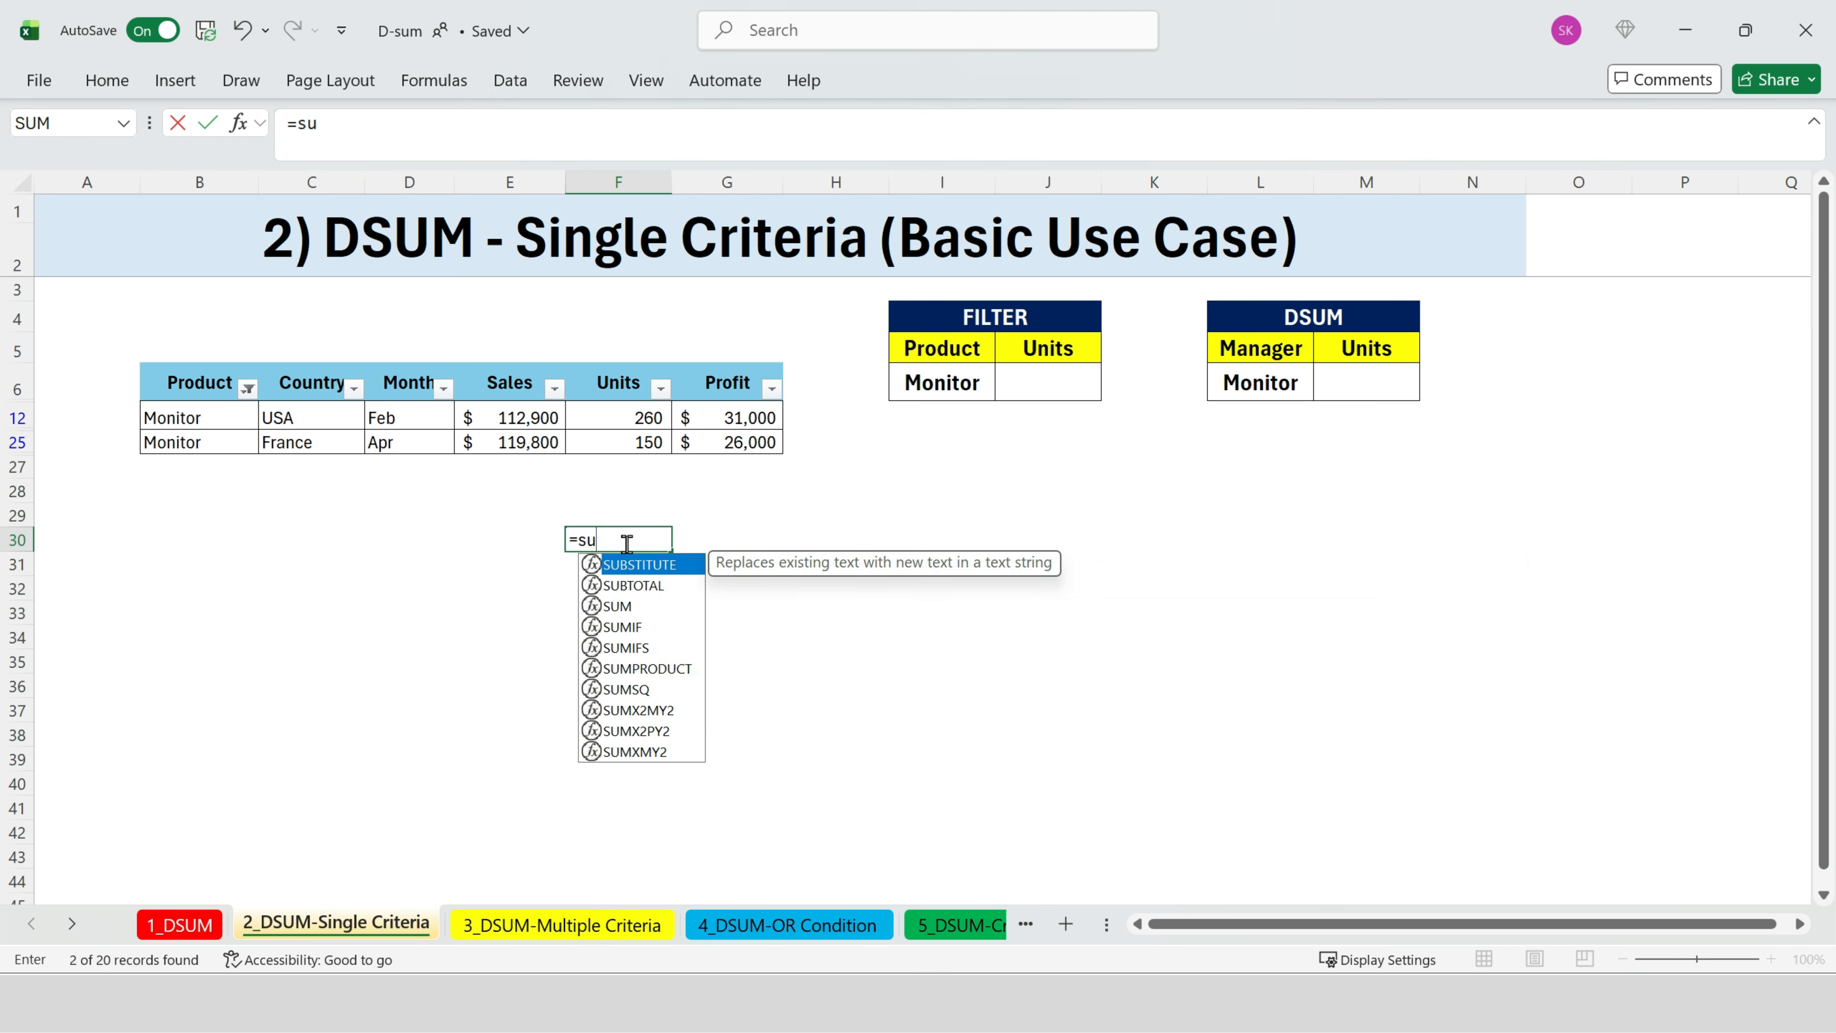
double_click(635, 569)
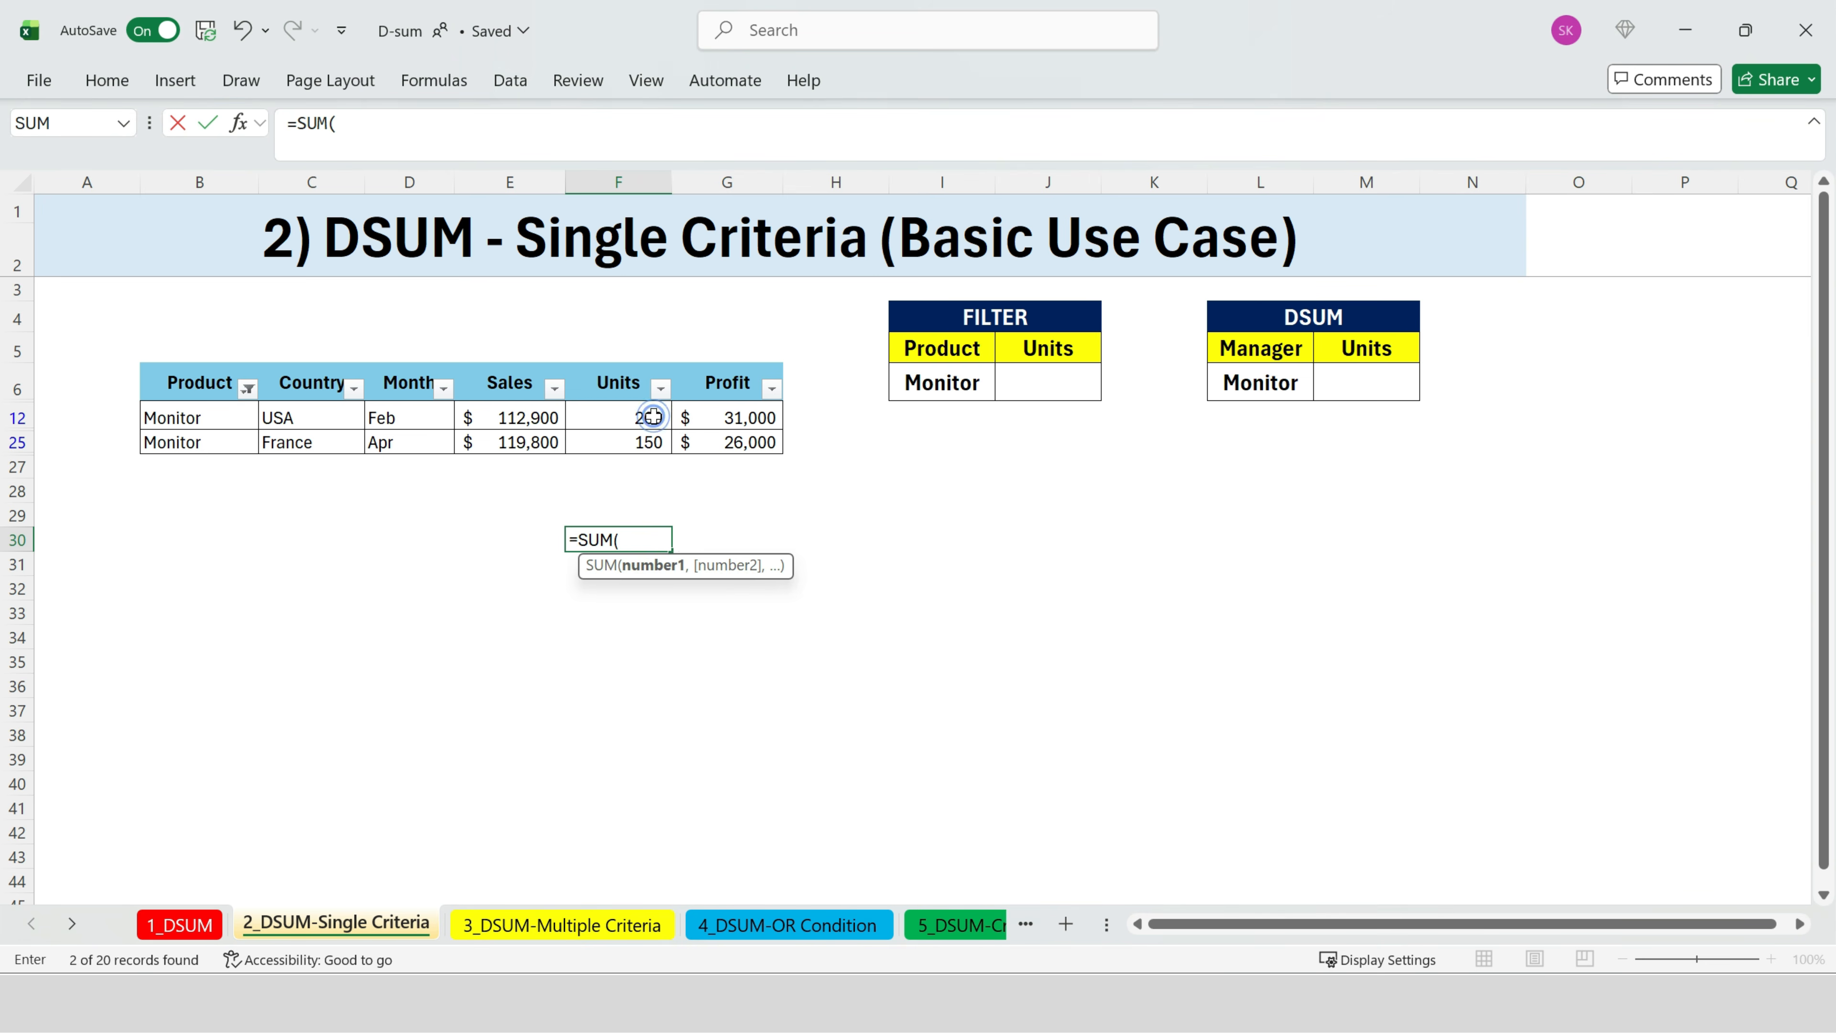
left_click_drag(644, 418, 653, 445)
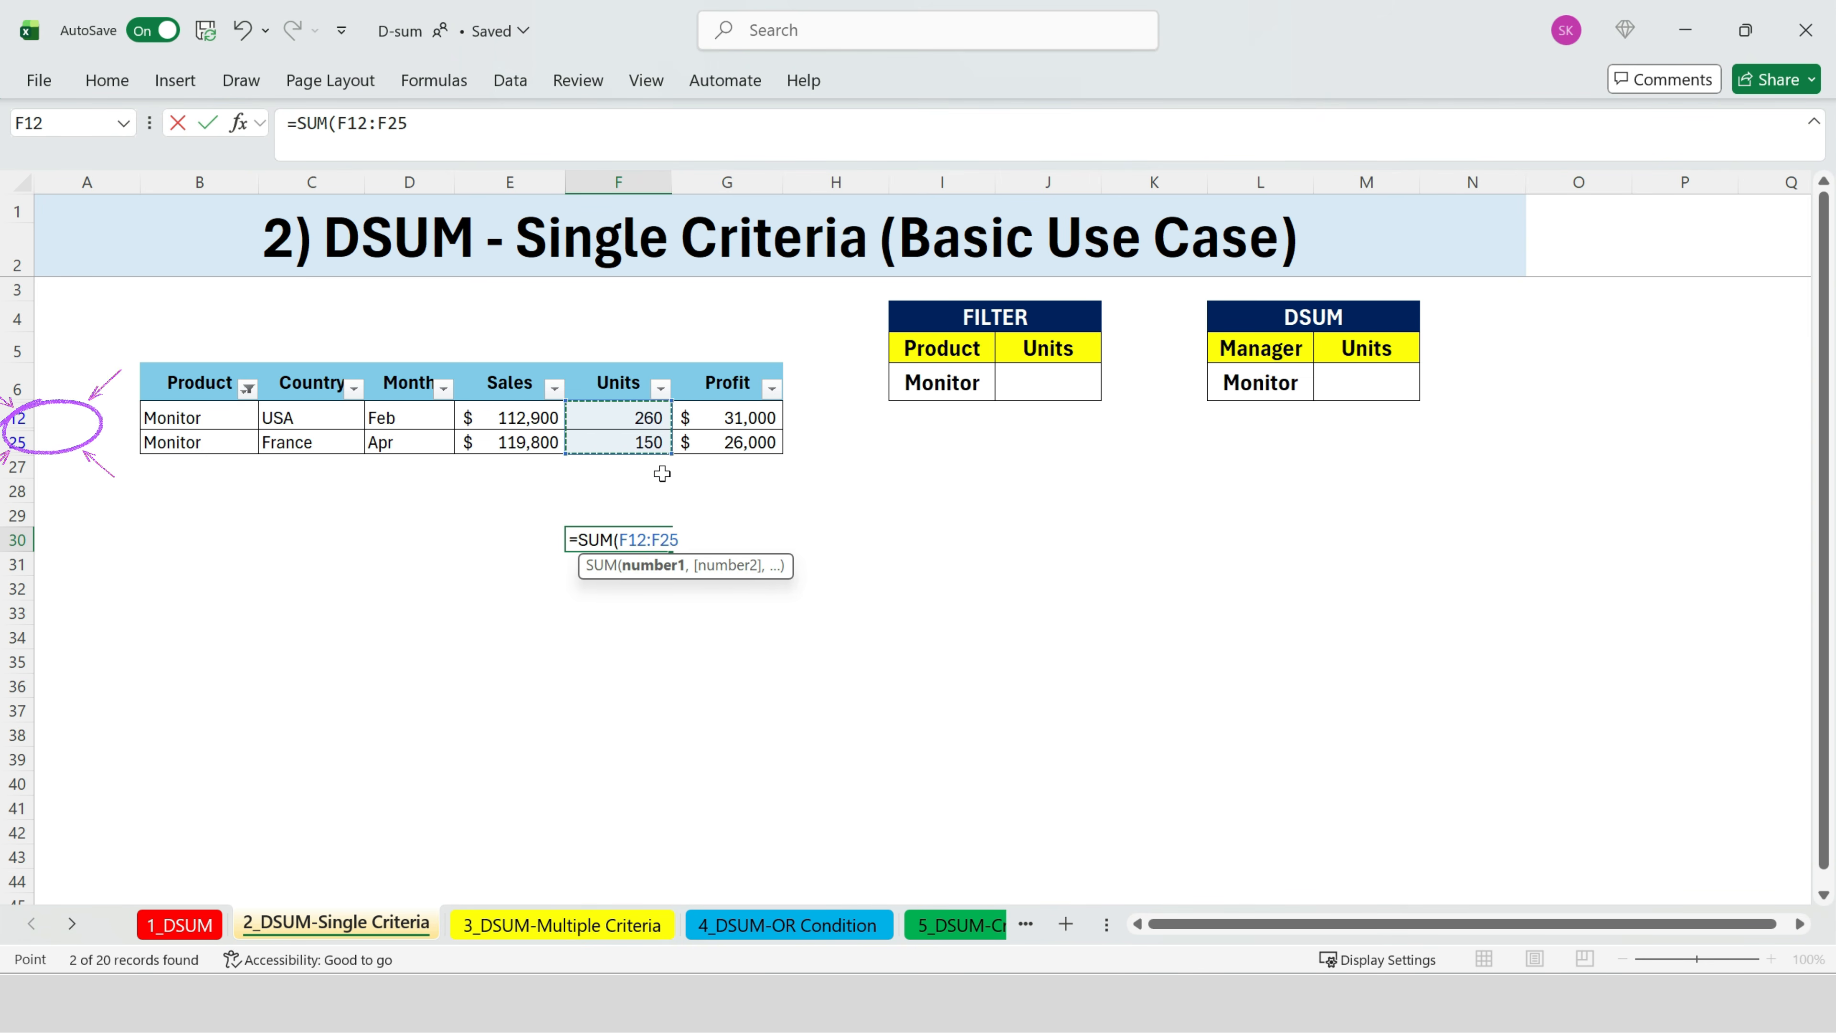
key("Return")
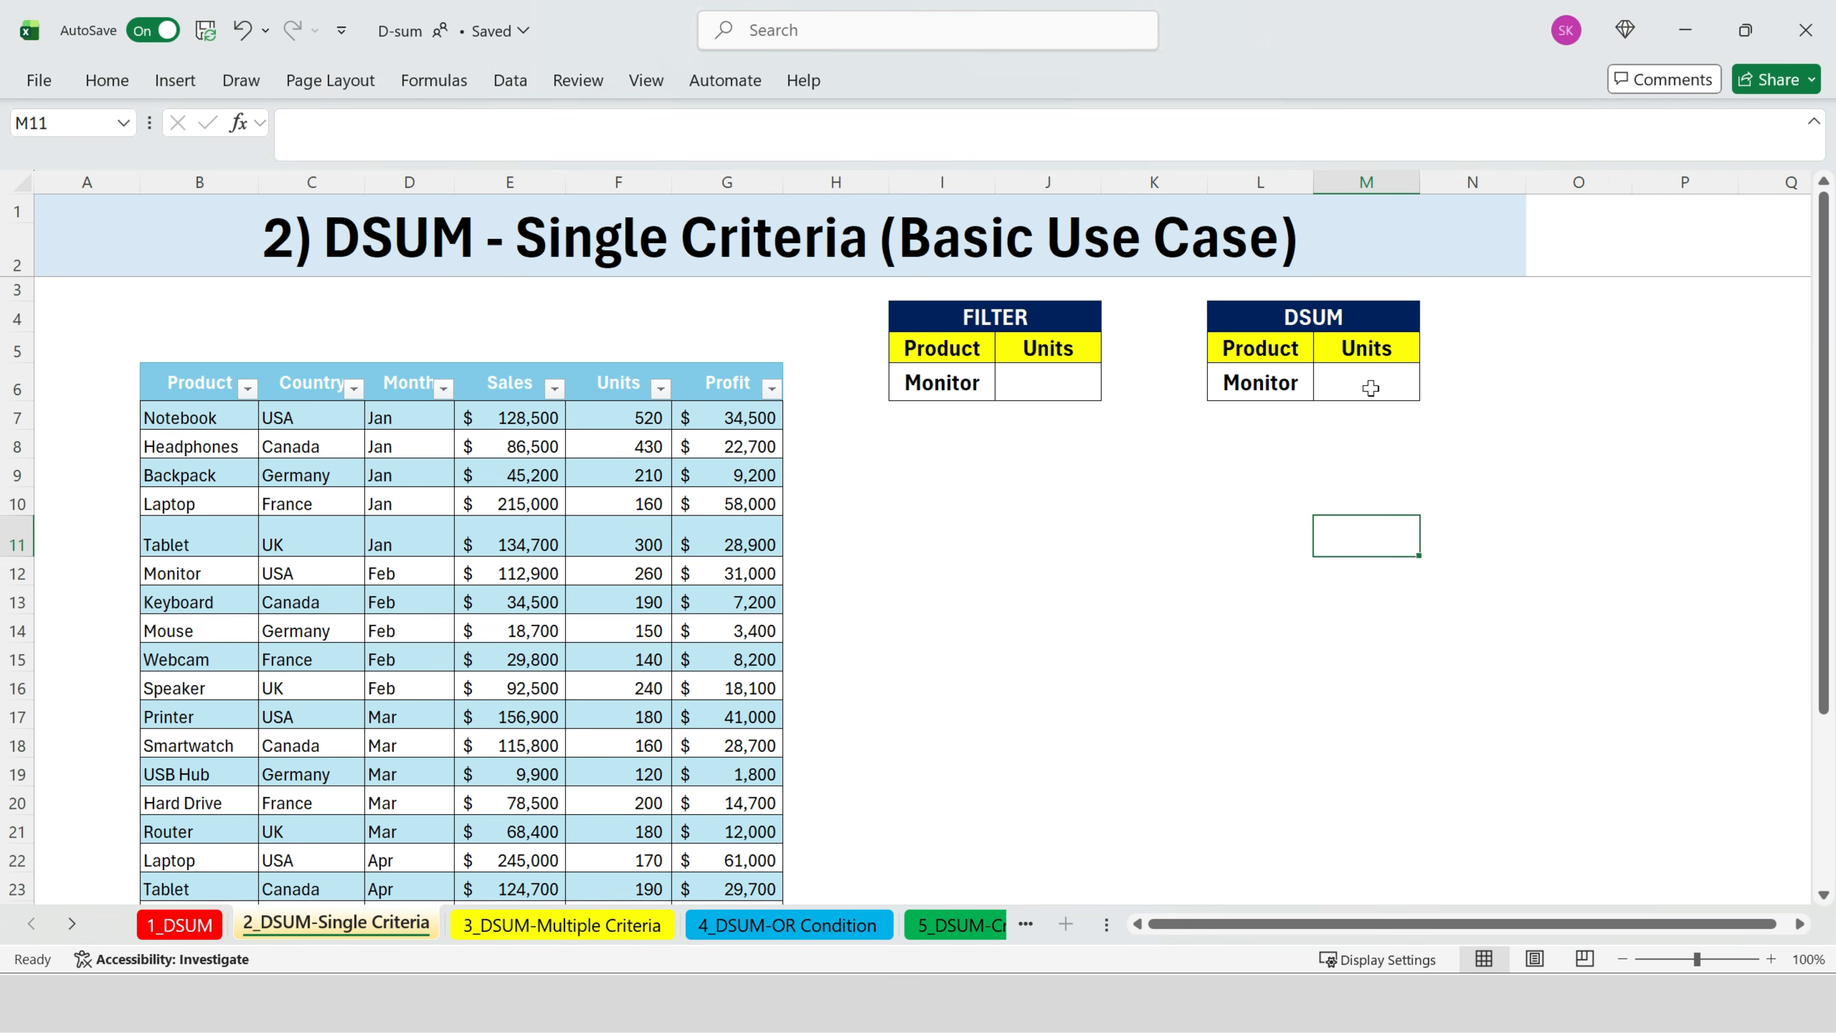
Step: Start a DSUM formula in cell M6 with the whole product table, Table3[#All], as the database
left_click(1371, 385)
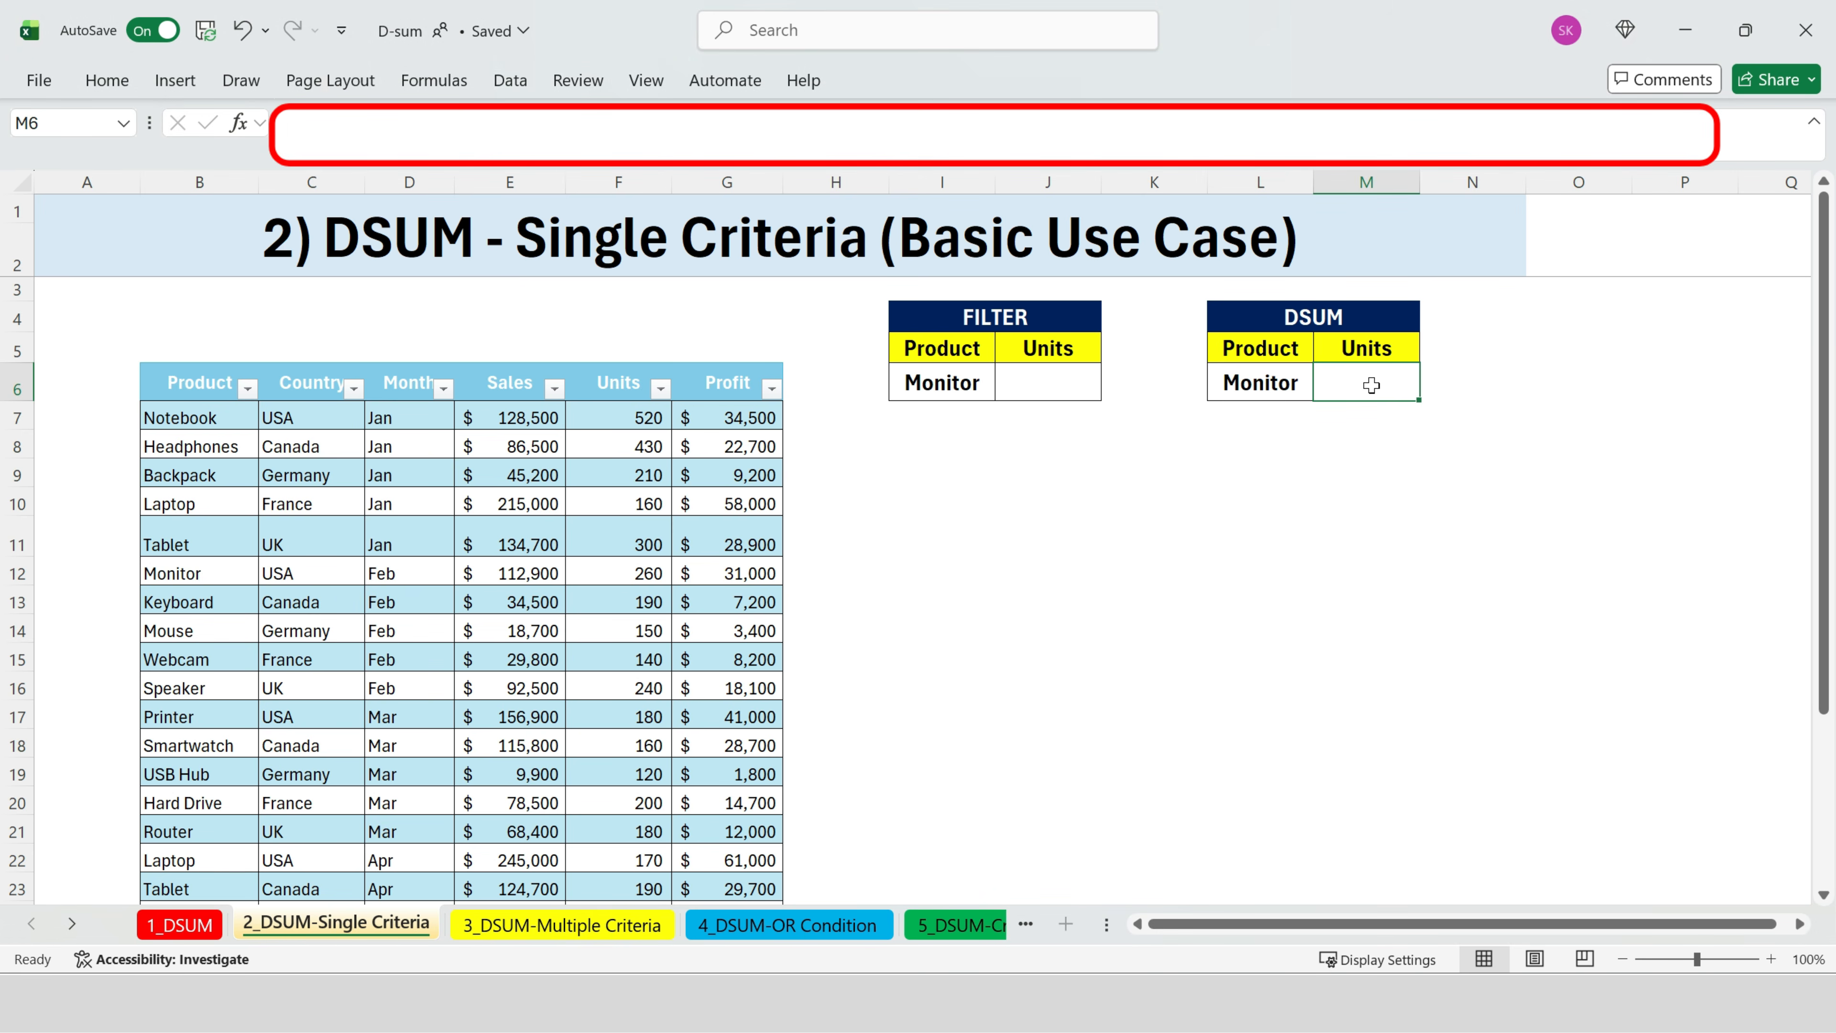
type("=ds")
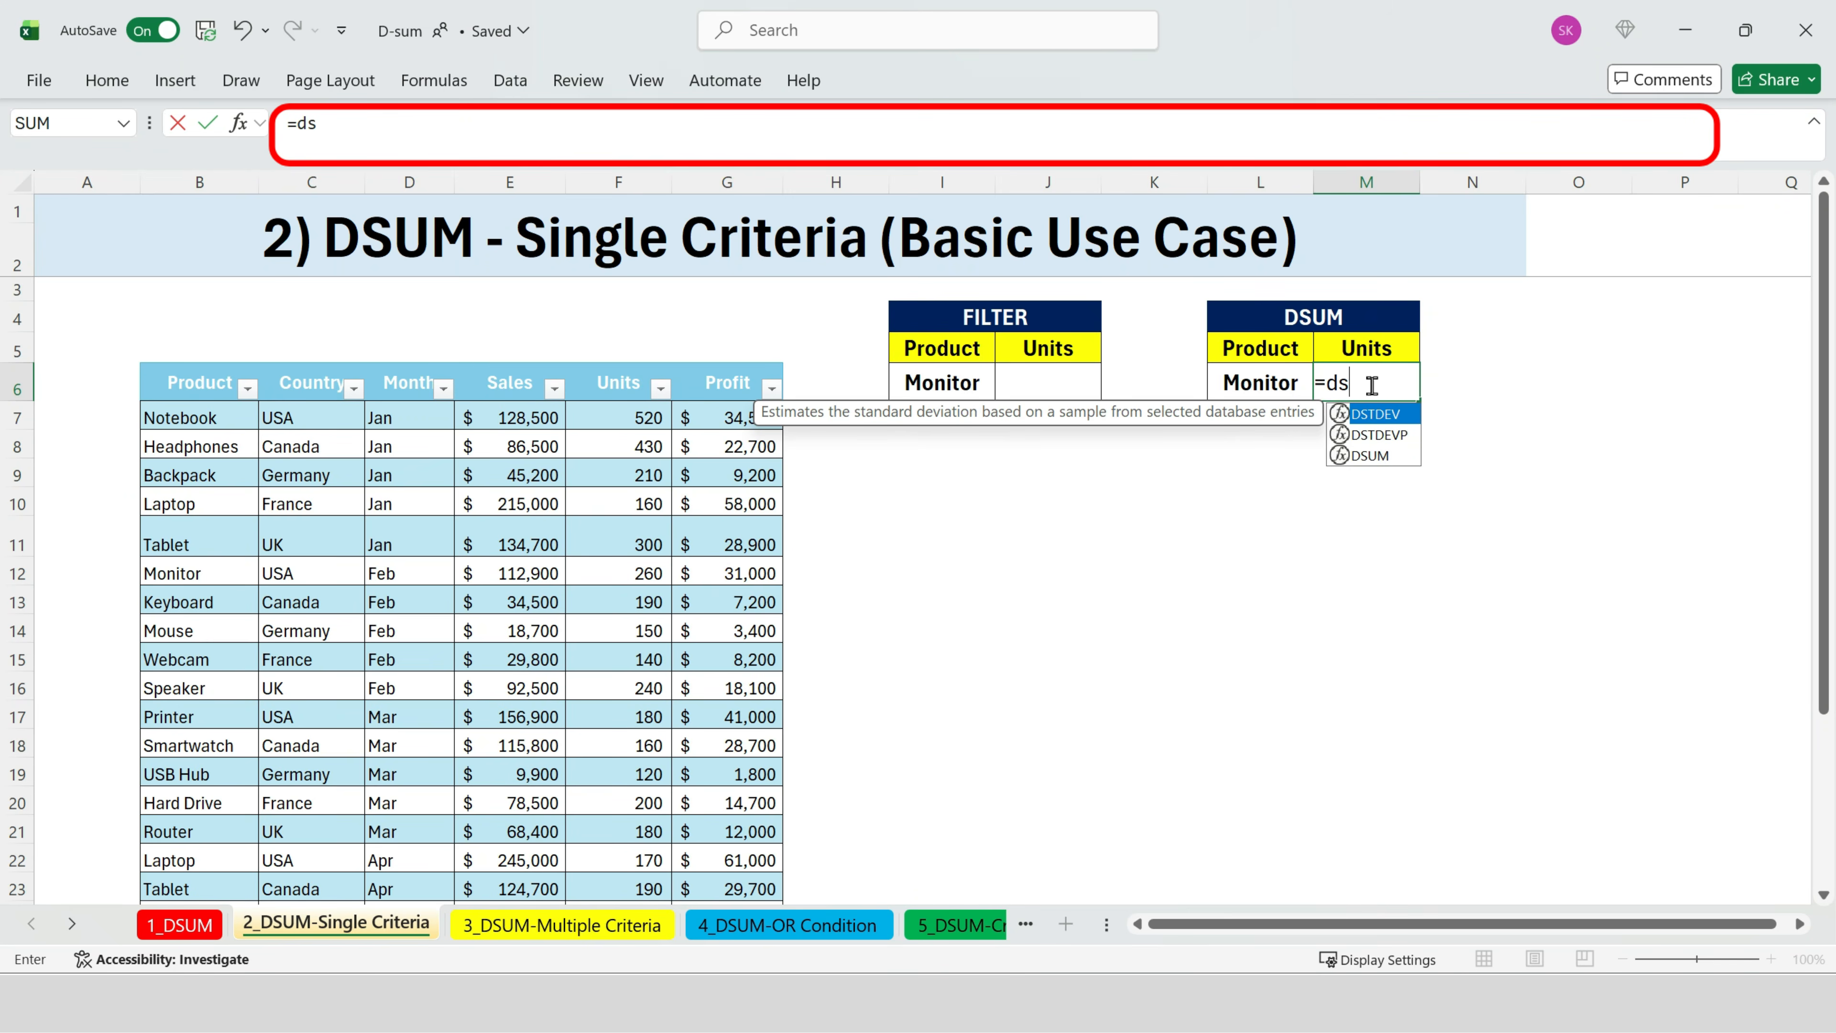
double_click(1394, 452)
left_click(185, 385)
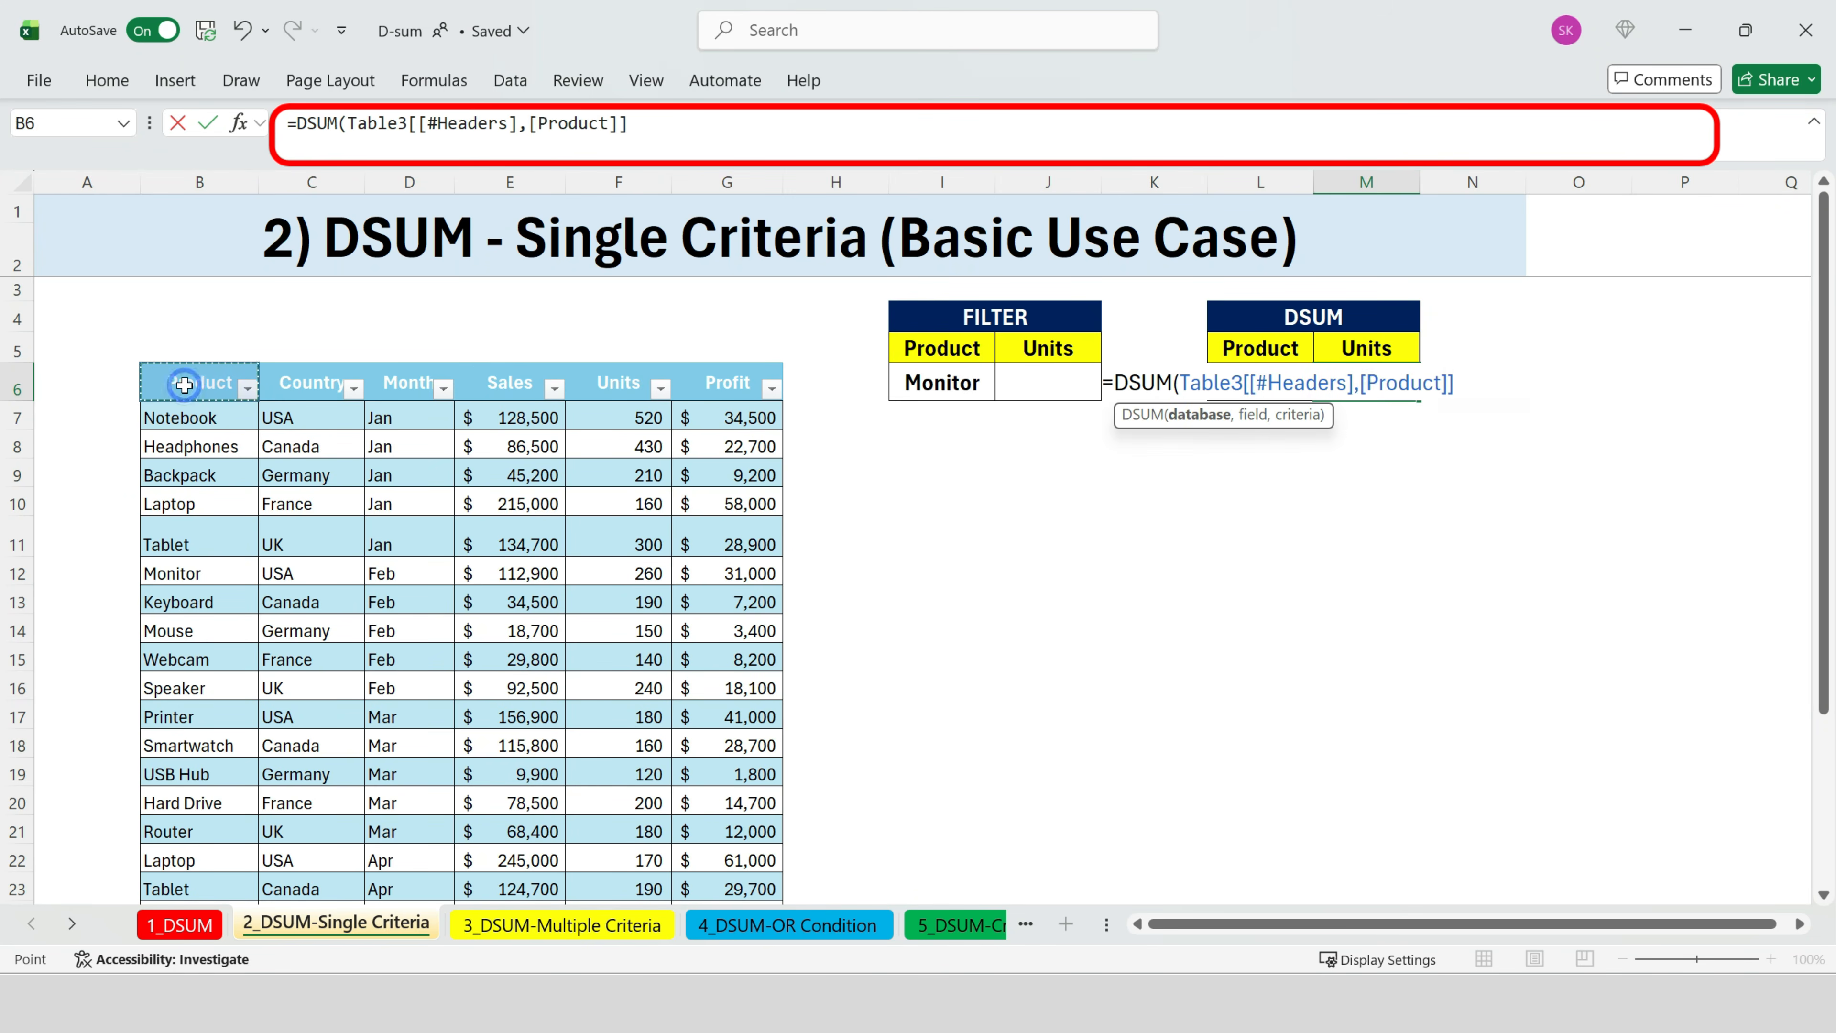
key("ctrl+shift+Right")
key("ctrl+shift+Down")
scroll(753, 475, "up", 1)
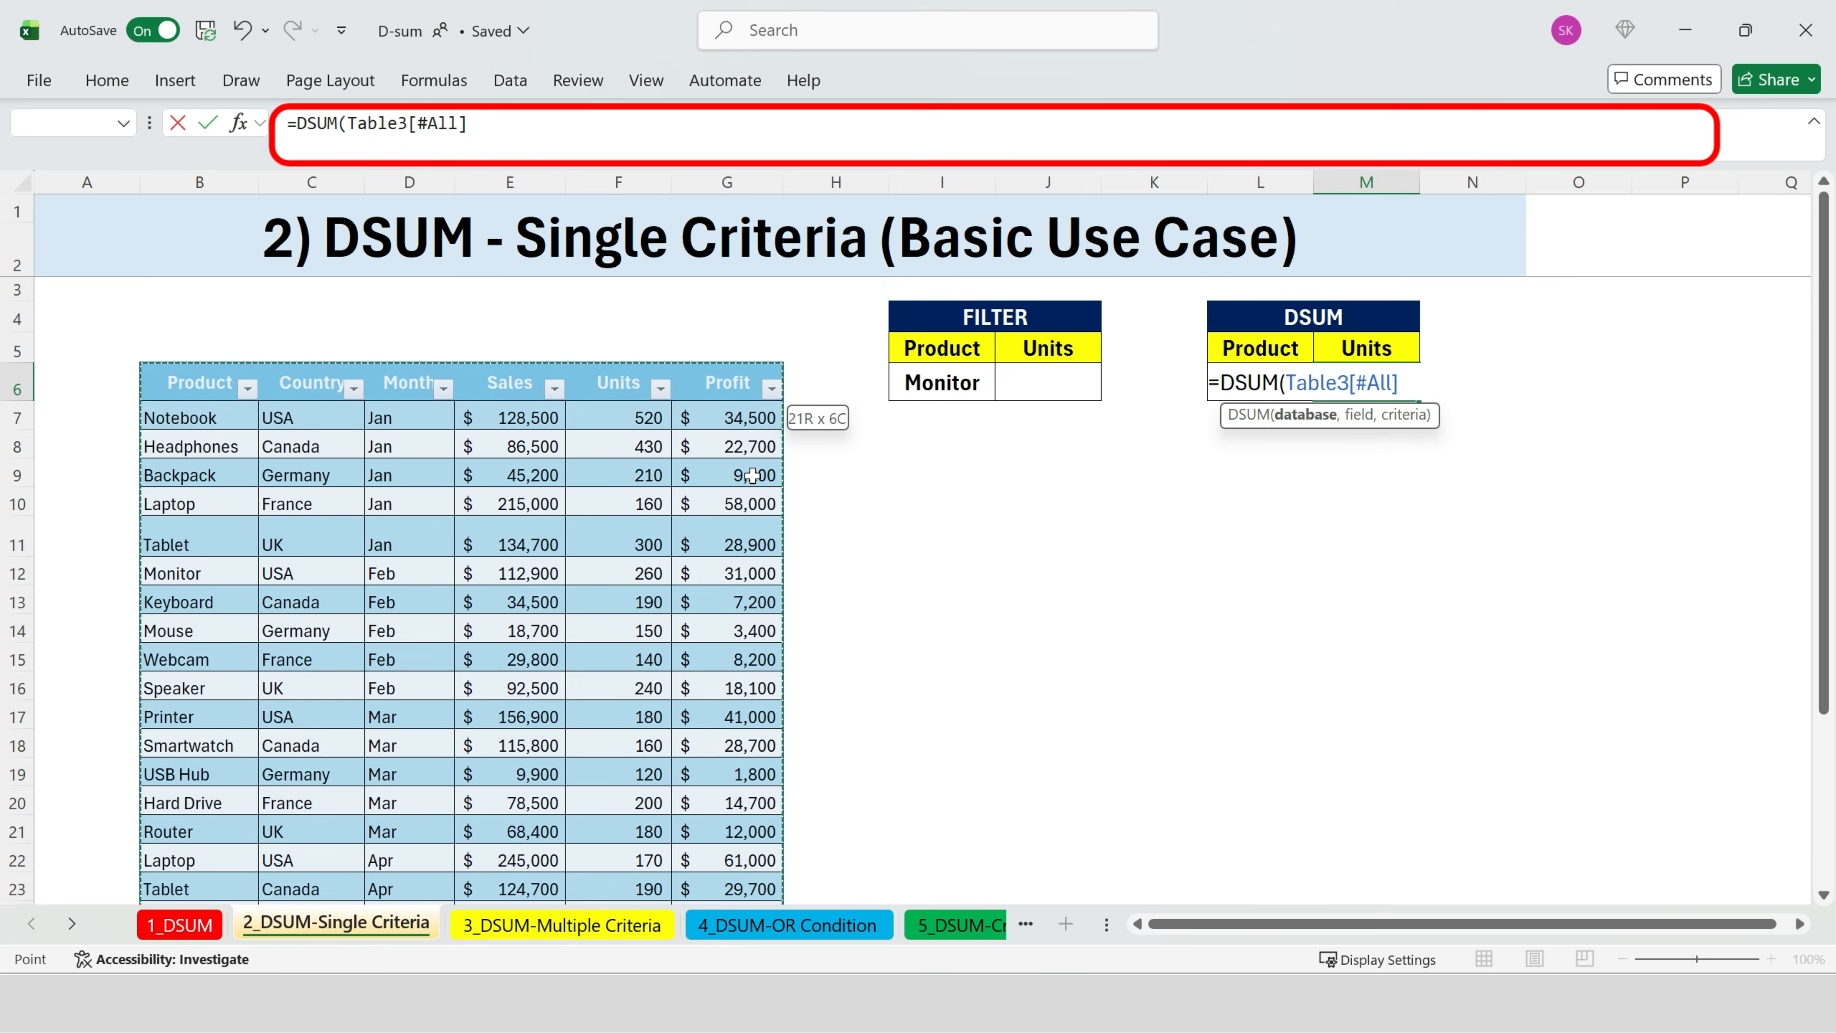
type(",")
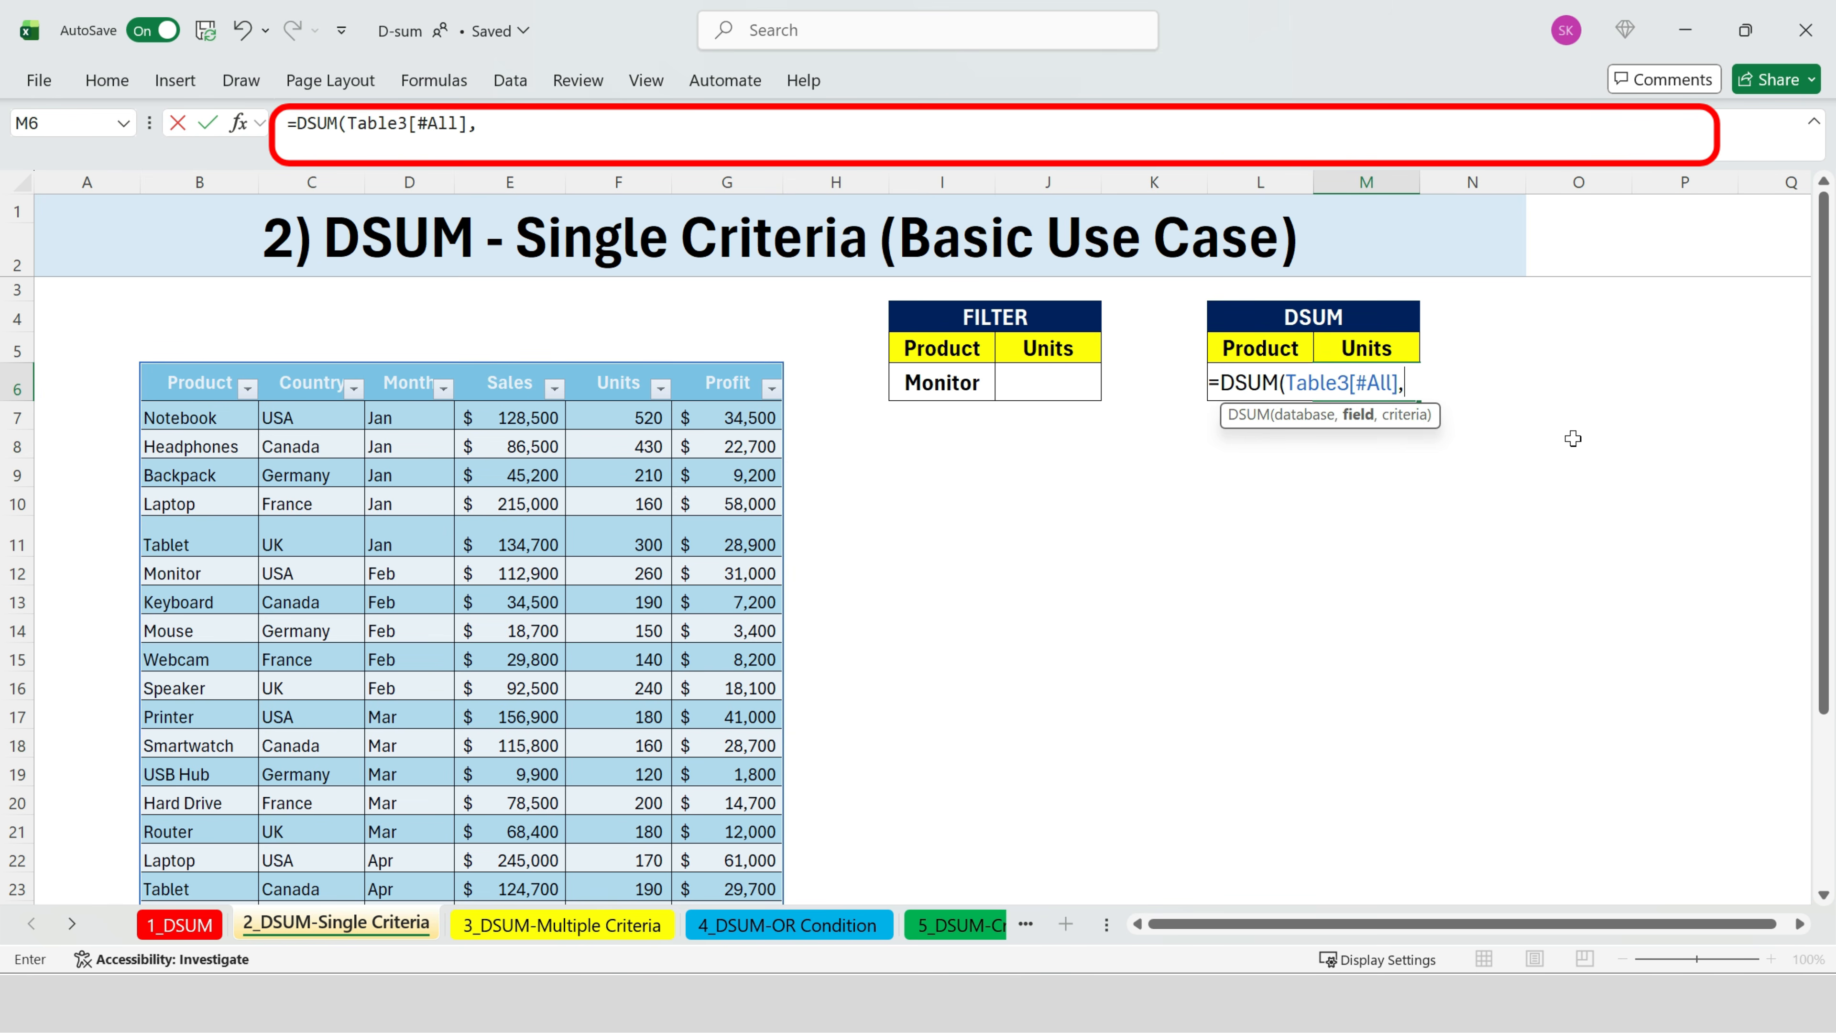
Step: Complete the DSUM formula in M6 with the table's Units header as the field and L5:L6 as the criteria
left_click(624, 385)
type(",")
left_click_drag(1262, 348, 1264, 391)
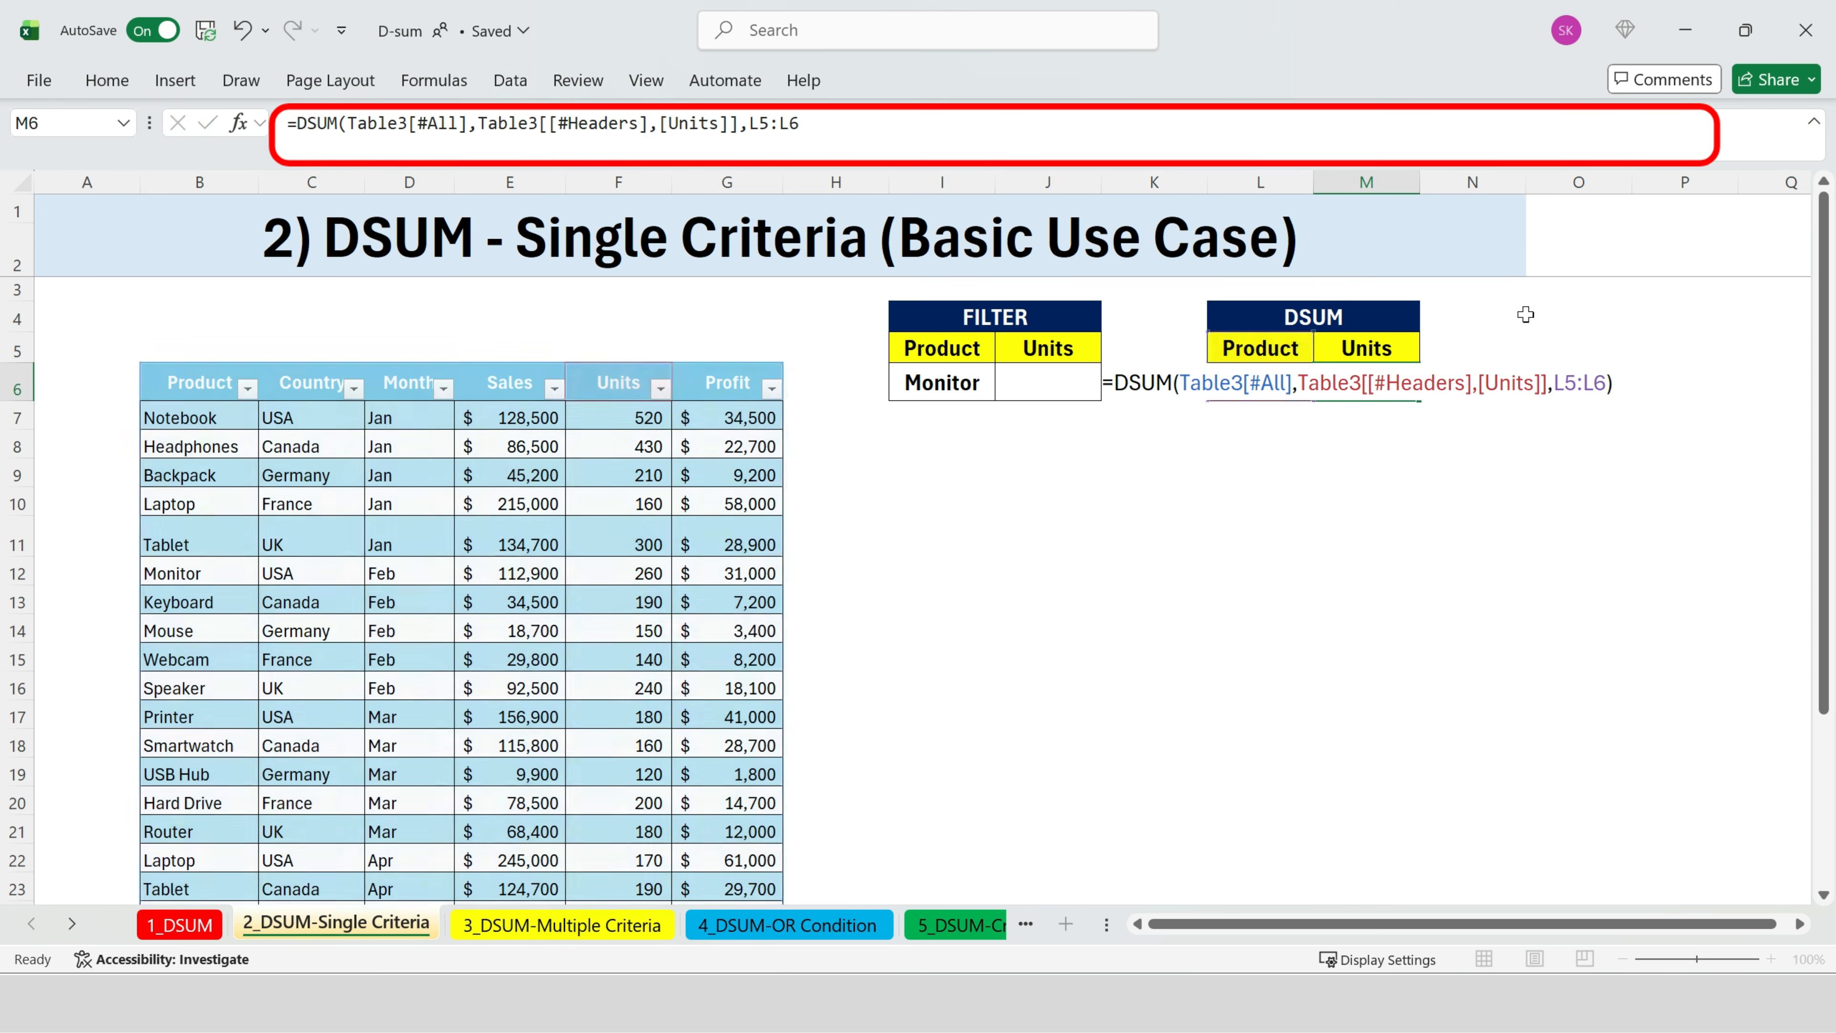
key("Return")
left_click(1402, 377)
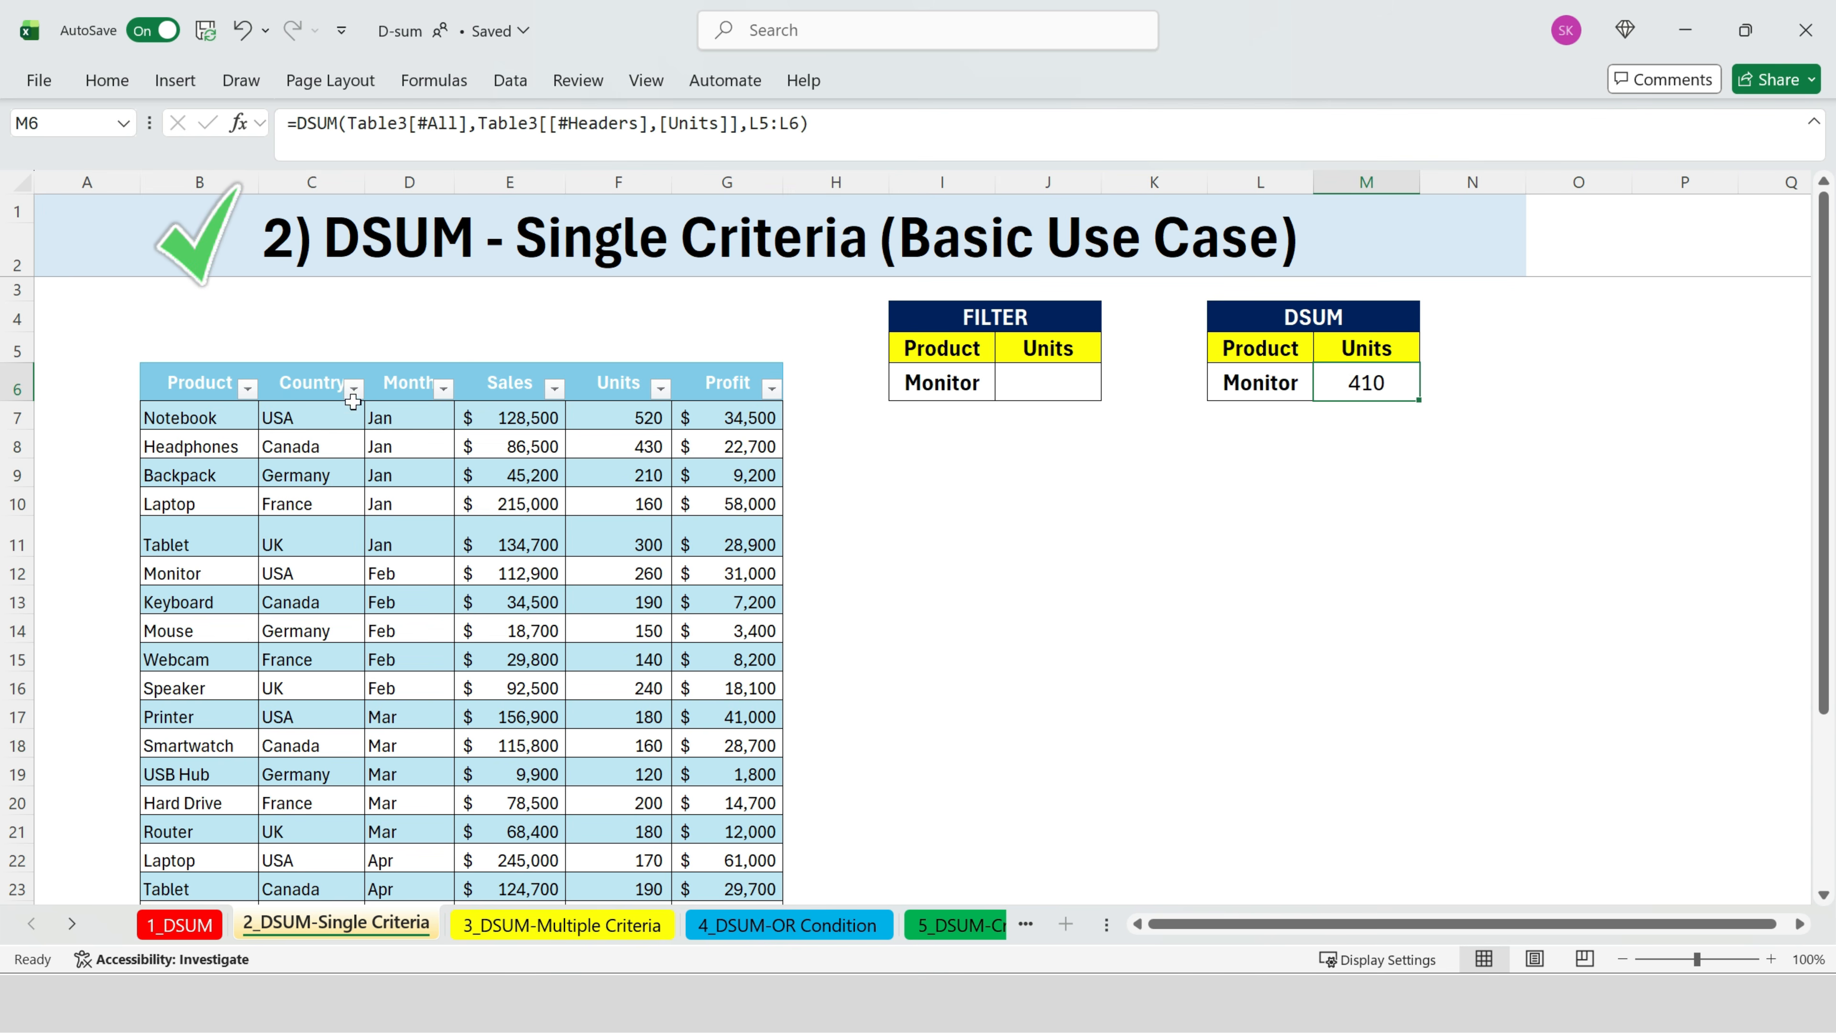
Step: Test the DSUM formula by switching the product criterion in L6 to Mouse, Headphones and back to Monitor
left_click(1285, 396)
left_click(1325, 391)
left_click(1262, 496)
left_click(1324, 391)
left_click(1251, 558)
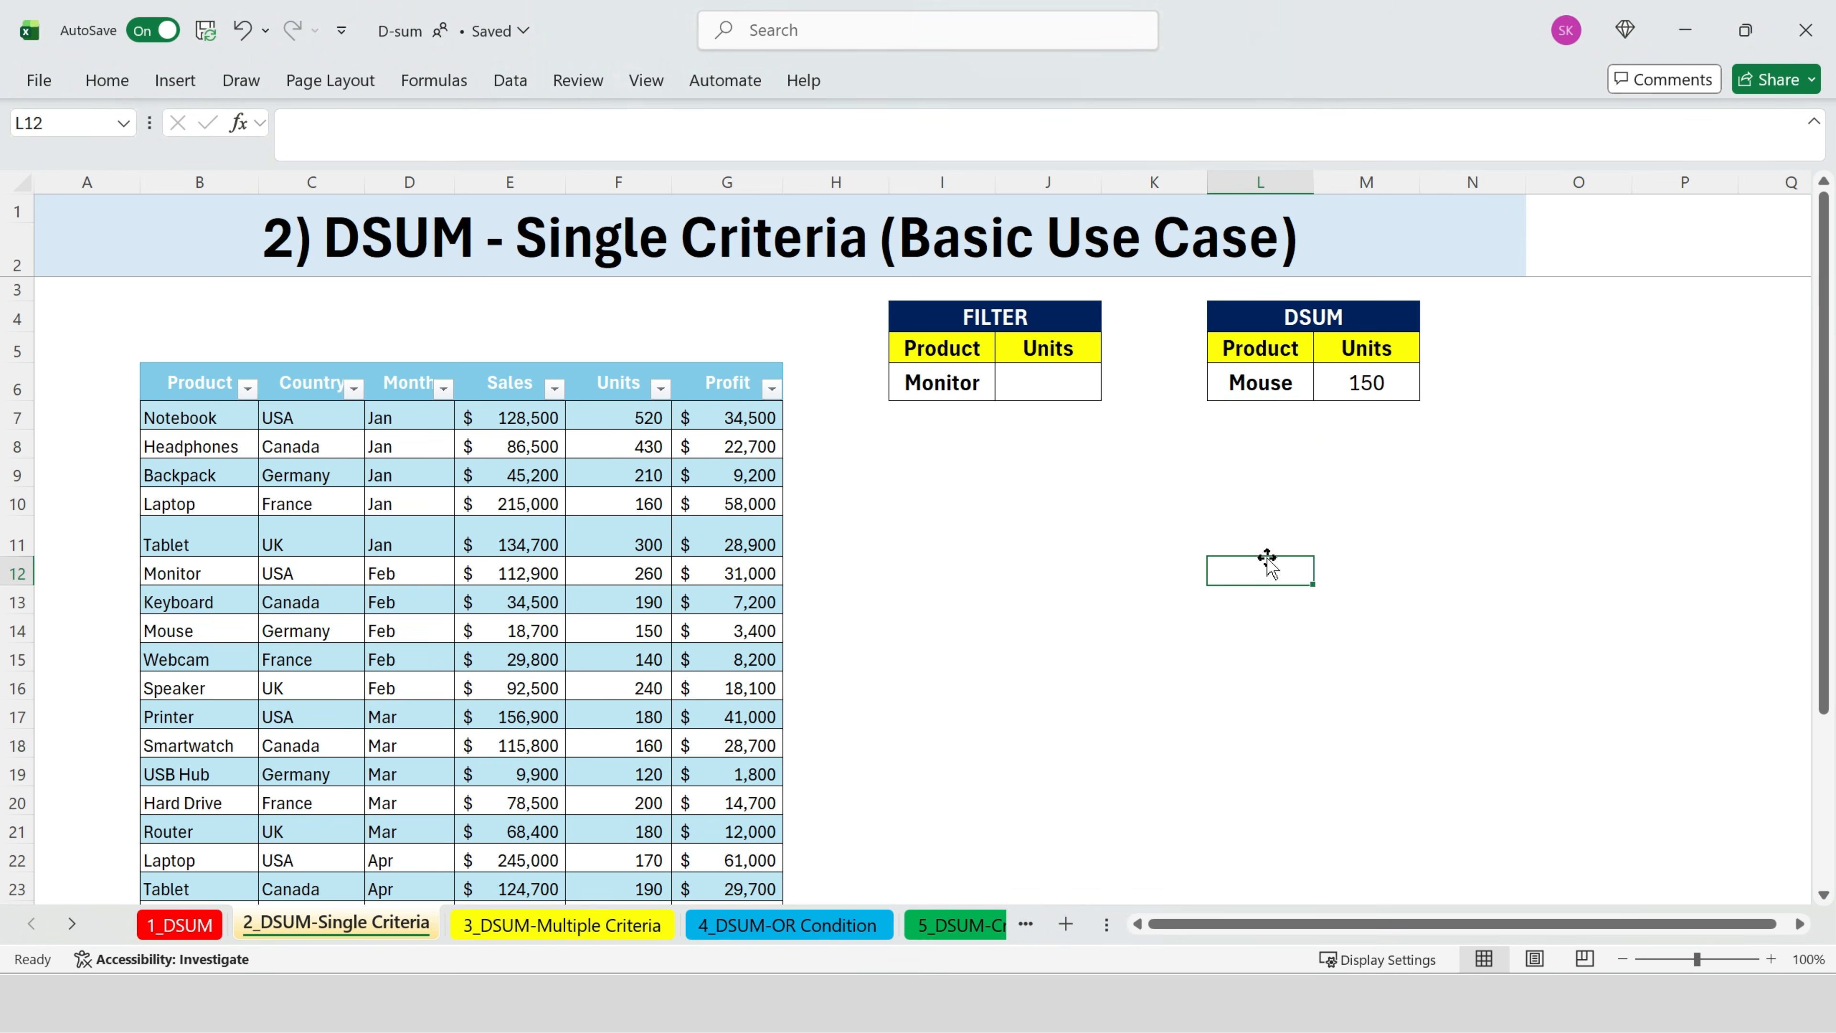
left_click(1326, 390)
left_click(1265, 433)
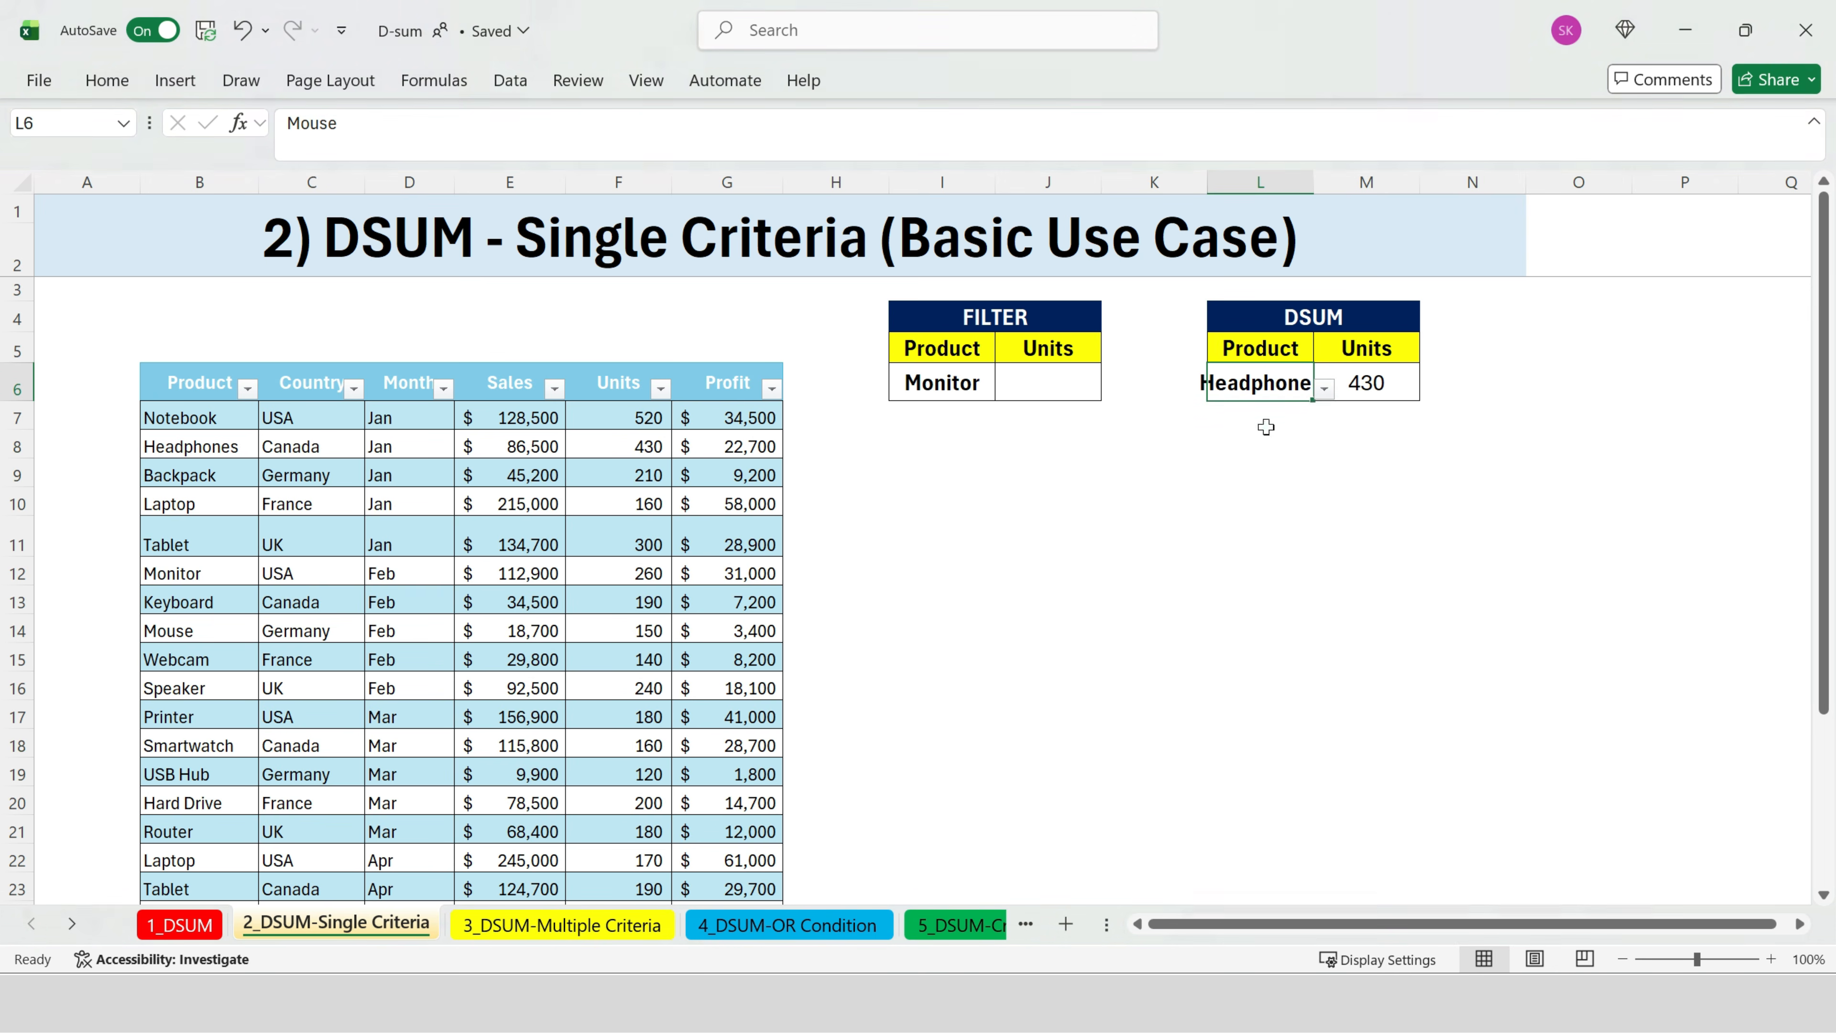
left_click(1325, 389)
left_click(1276, 516)
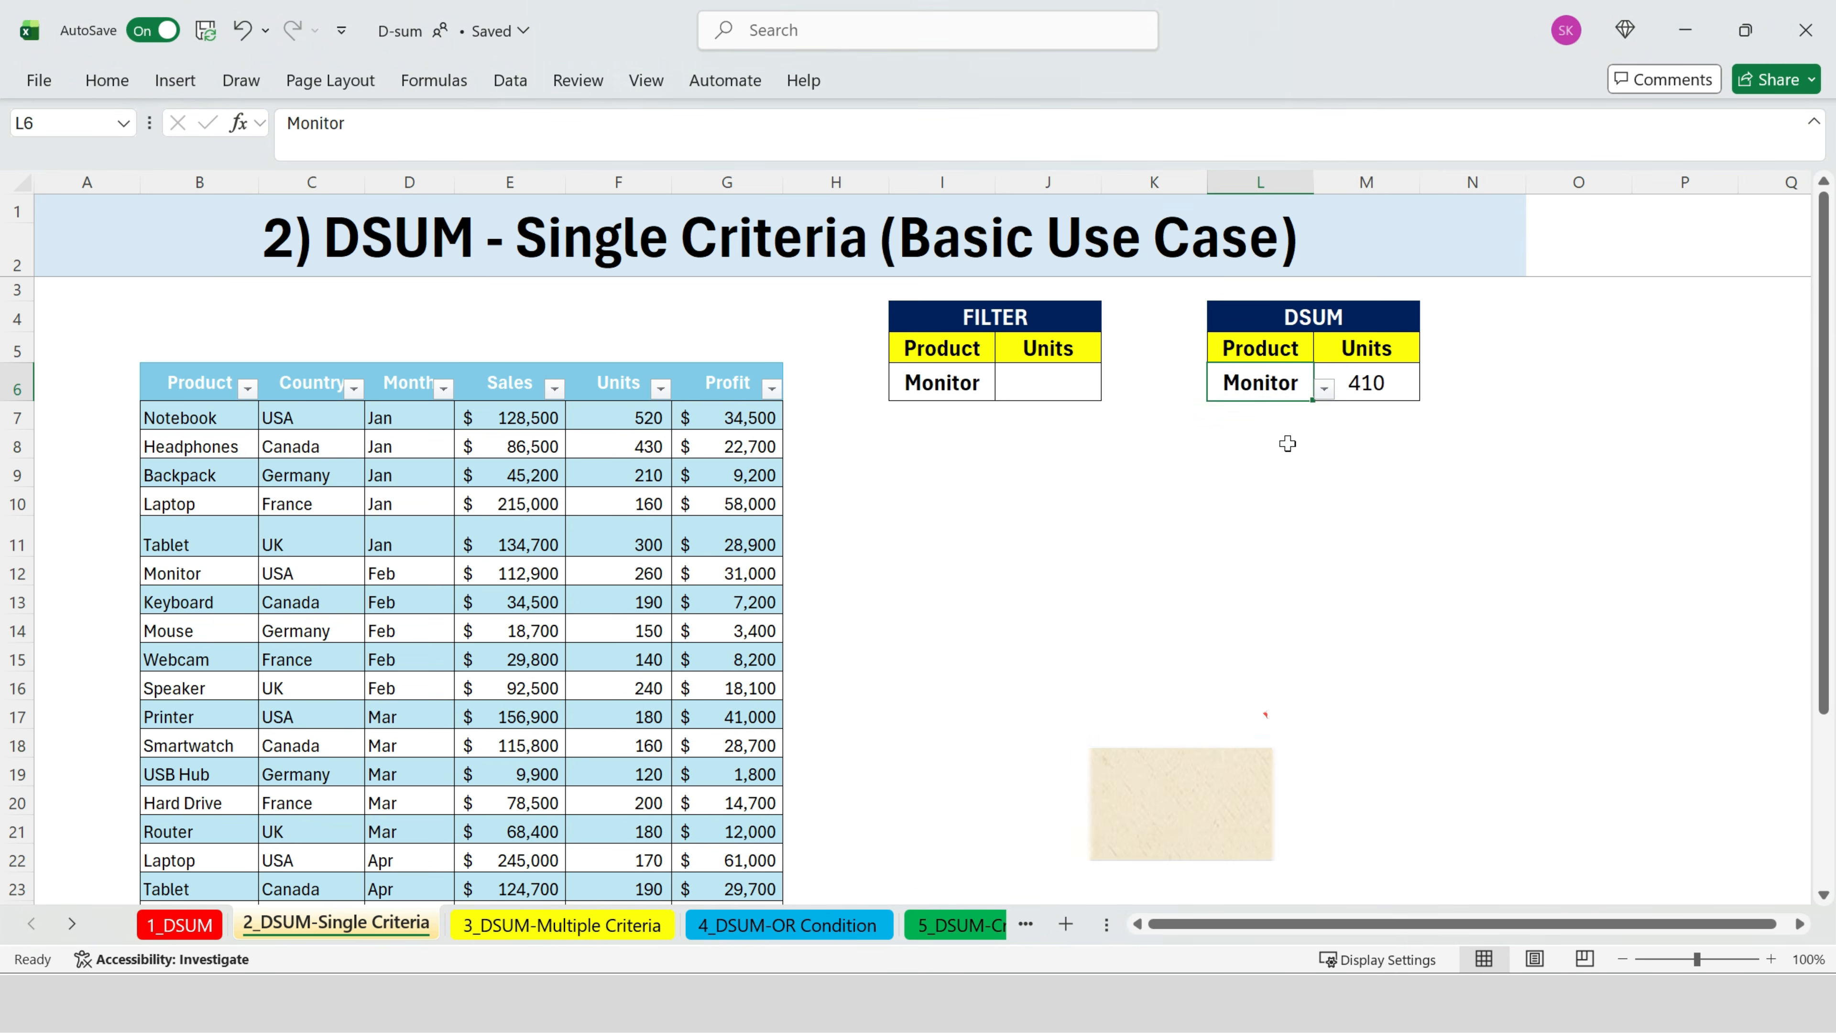
Step: Test the product criterion in L6 with Printer and Smartwatch, and set it back to Monitor
left_click(1323, 390)
left_click(1253, 620)
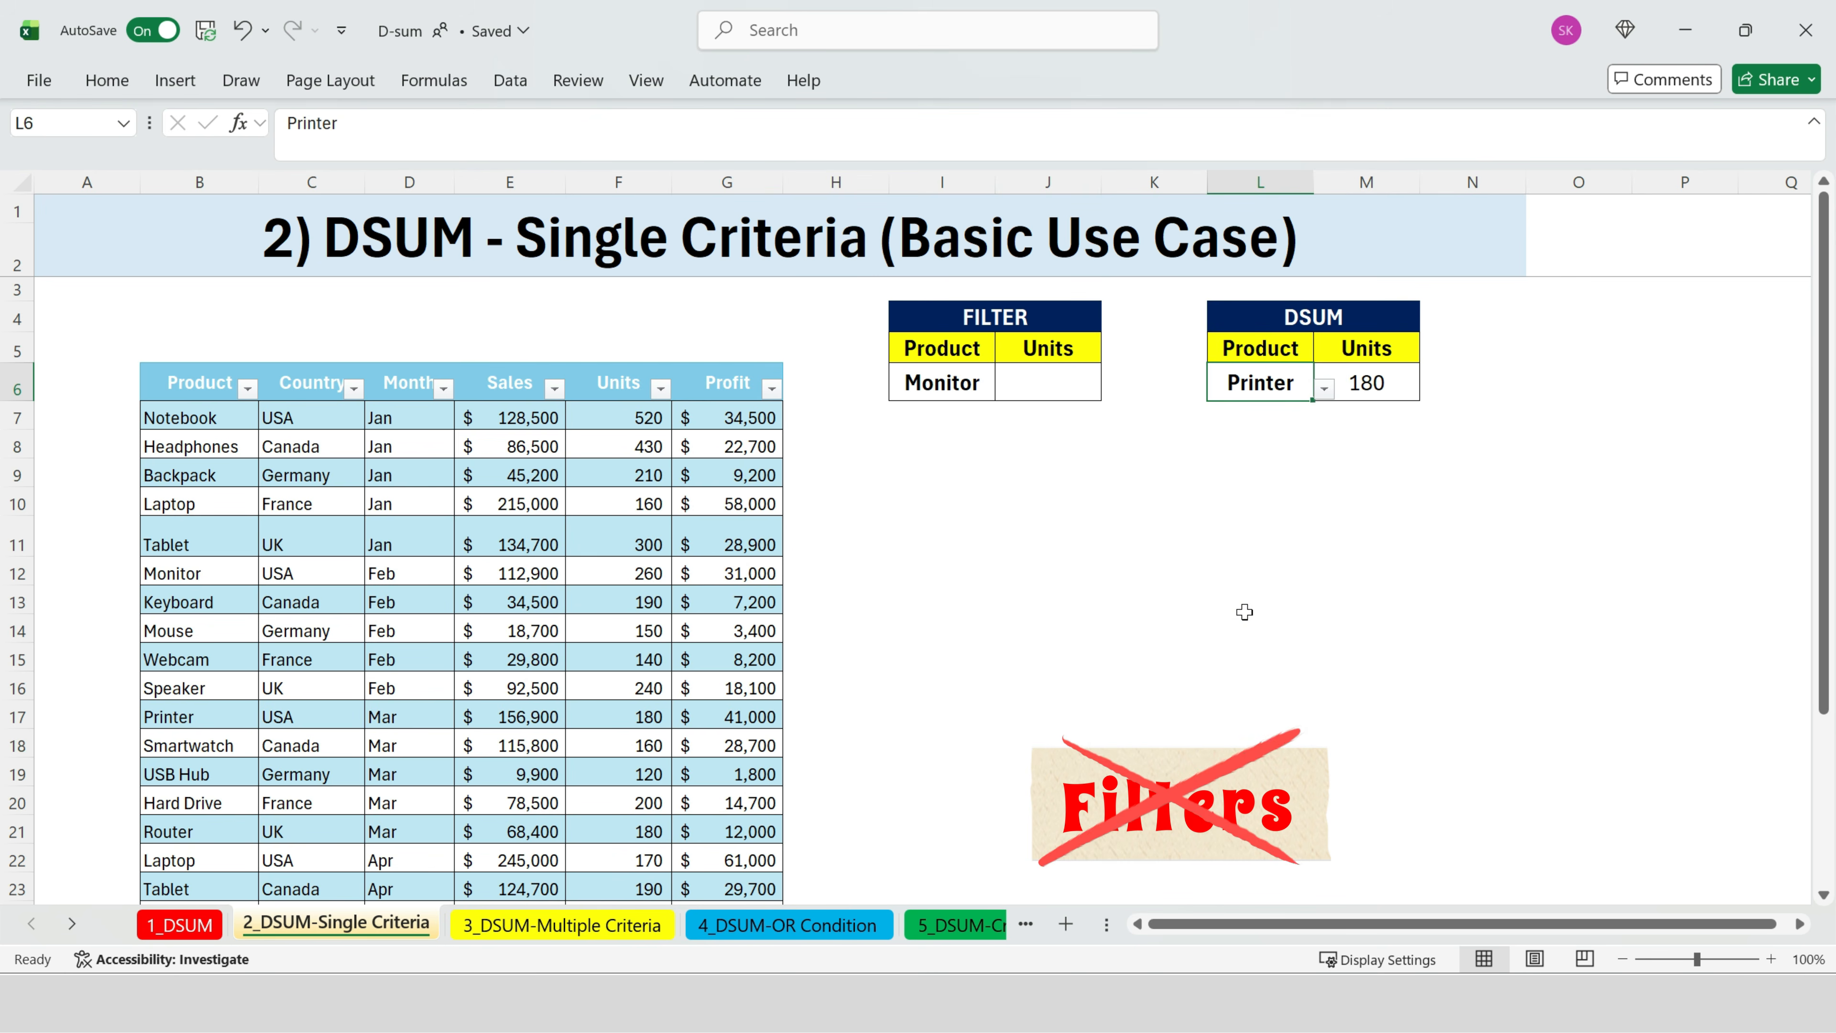
left_click(1324, 391)
left_click(1248, 641)
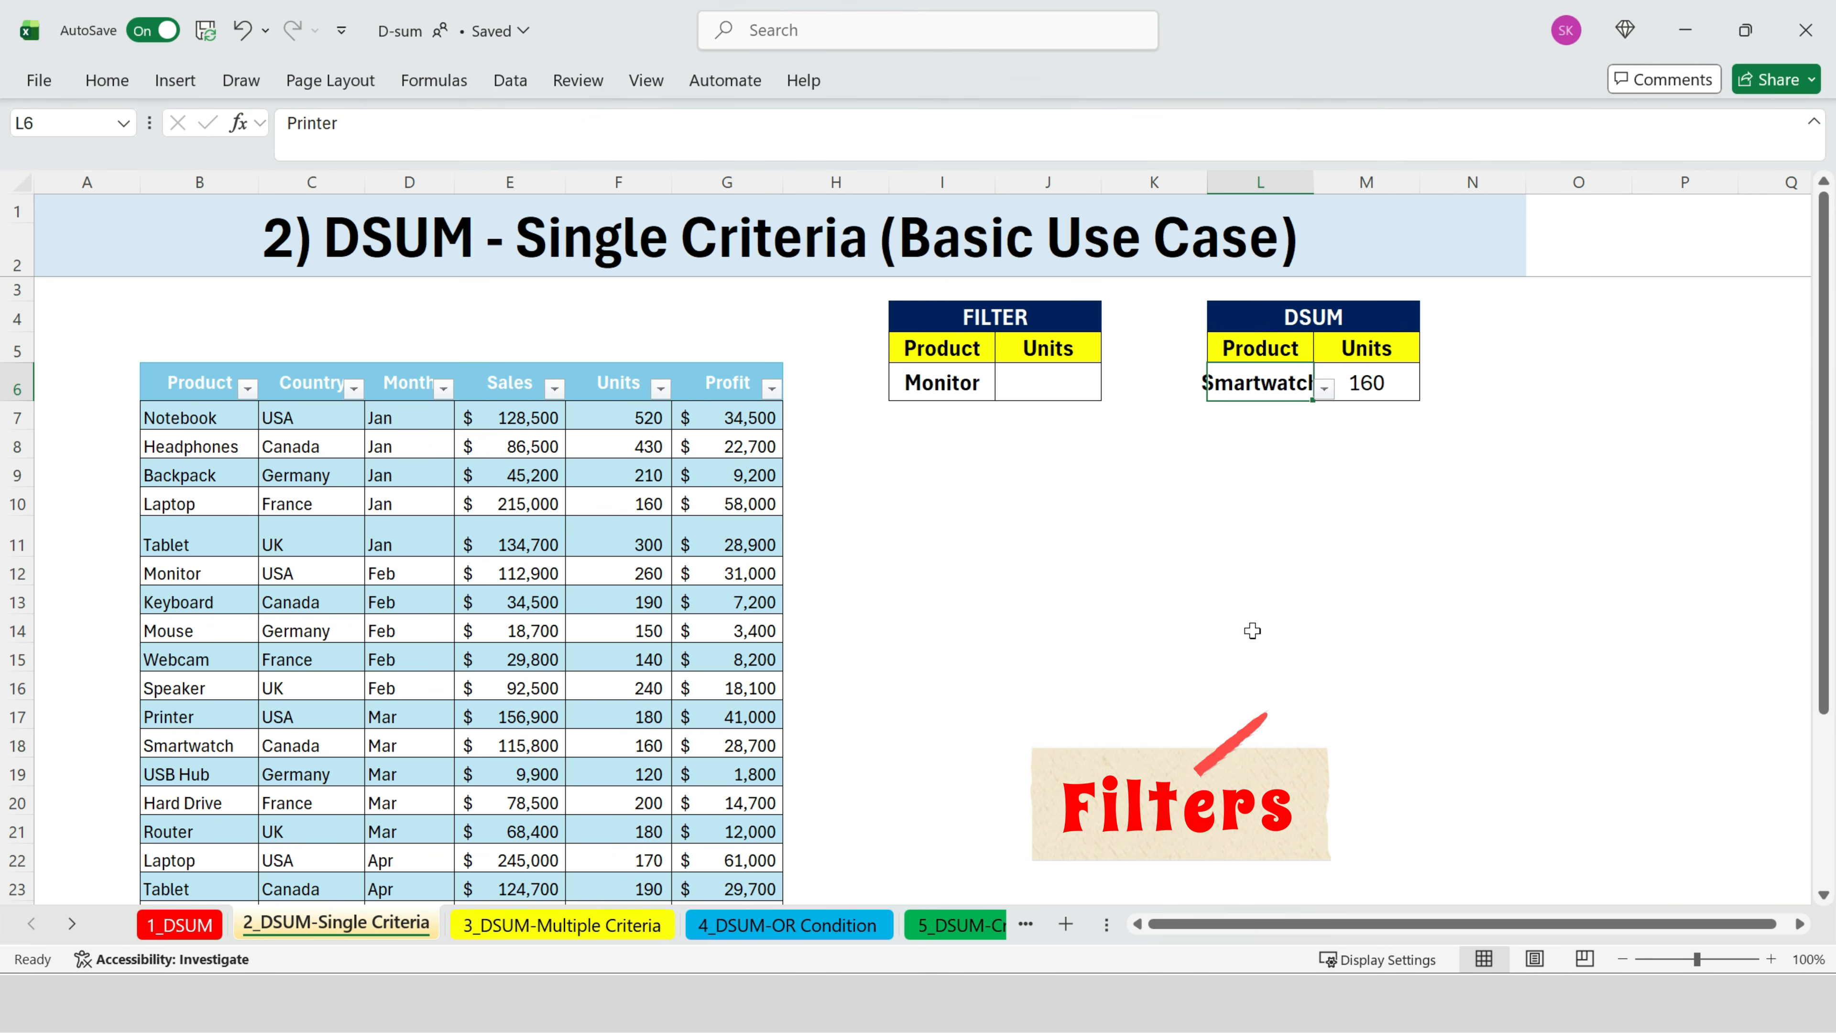
left_click(1324, 390)
left_click(1263, 516)
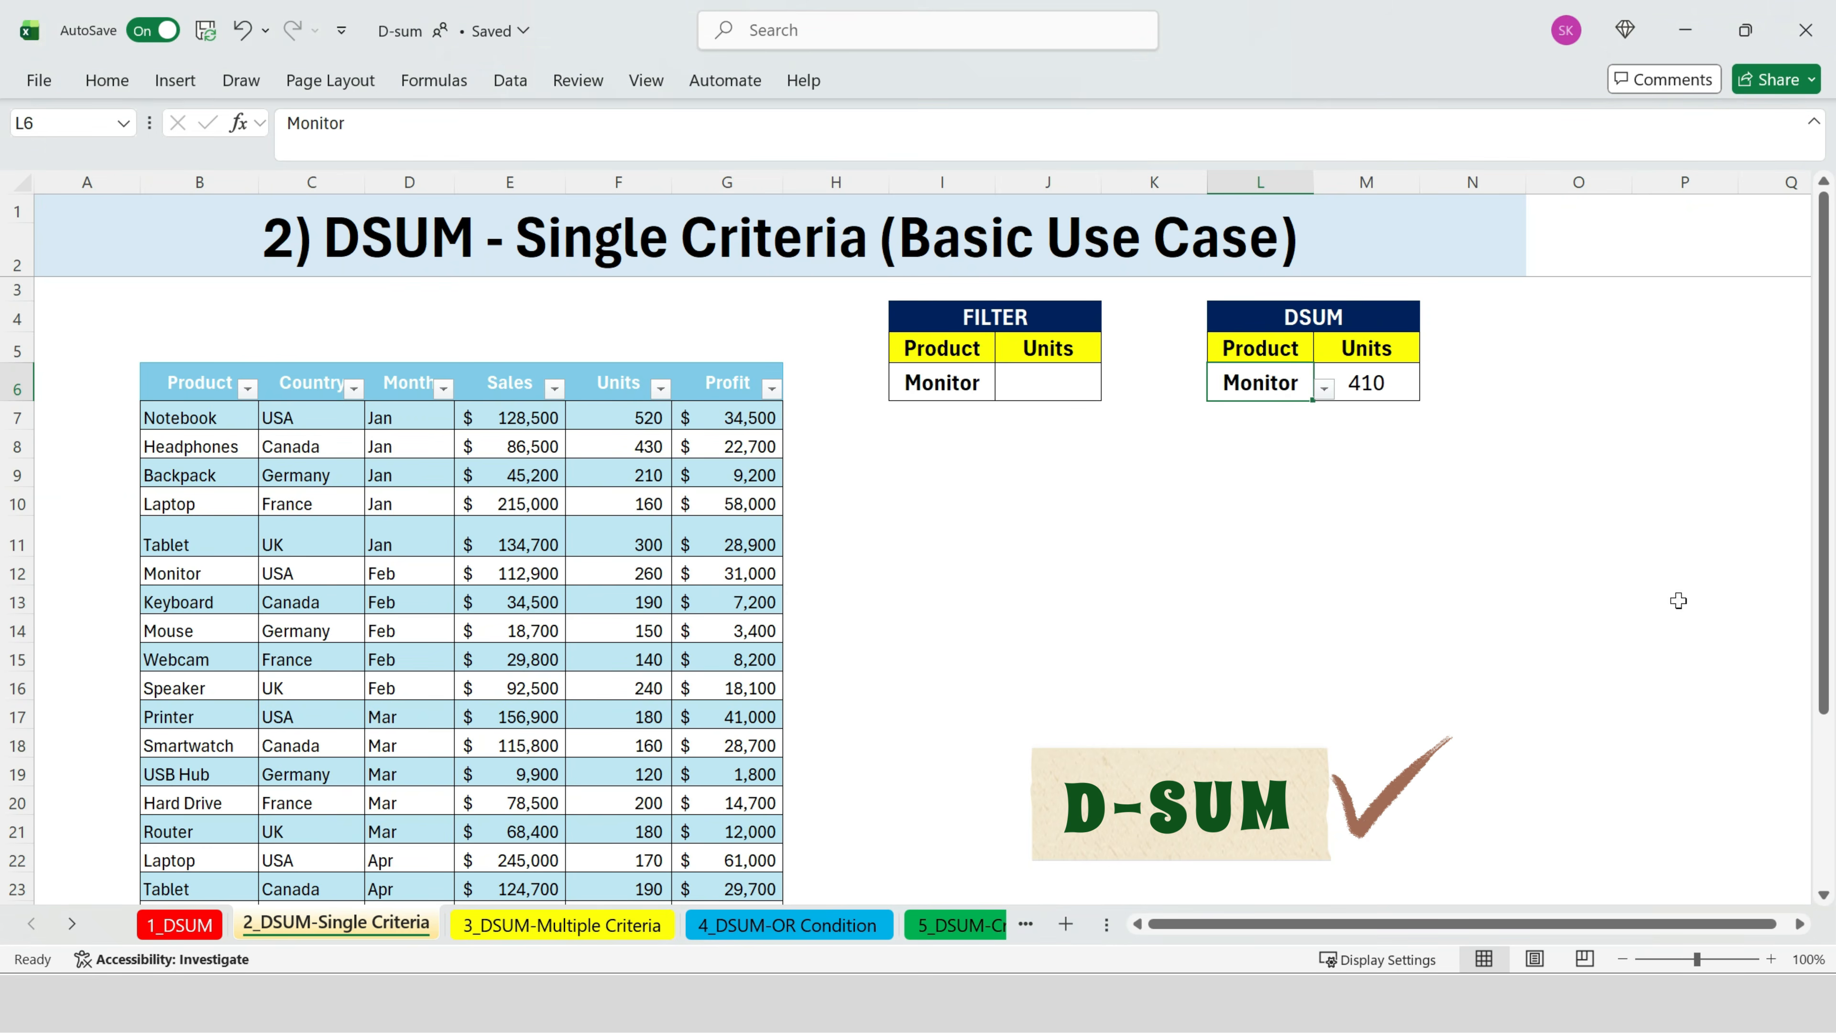
left_click(1217, 492)
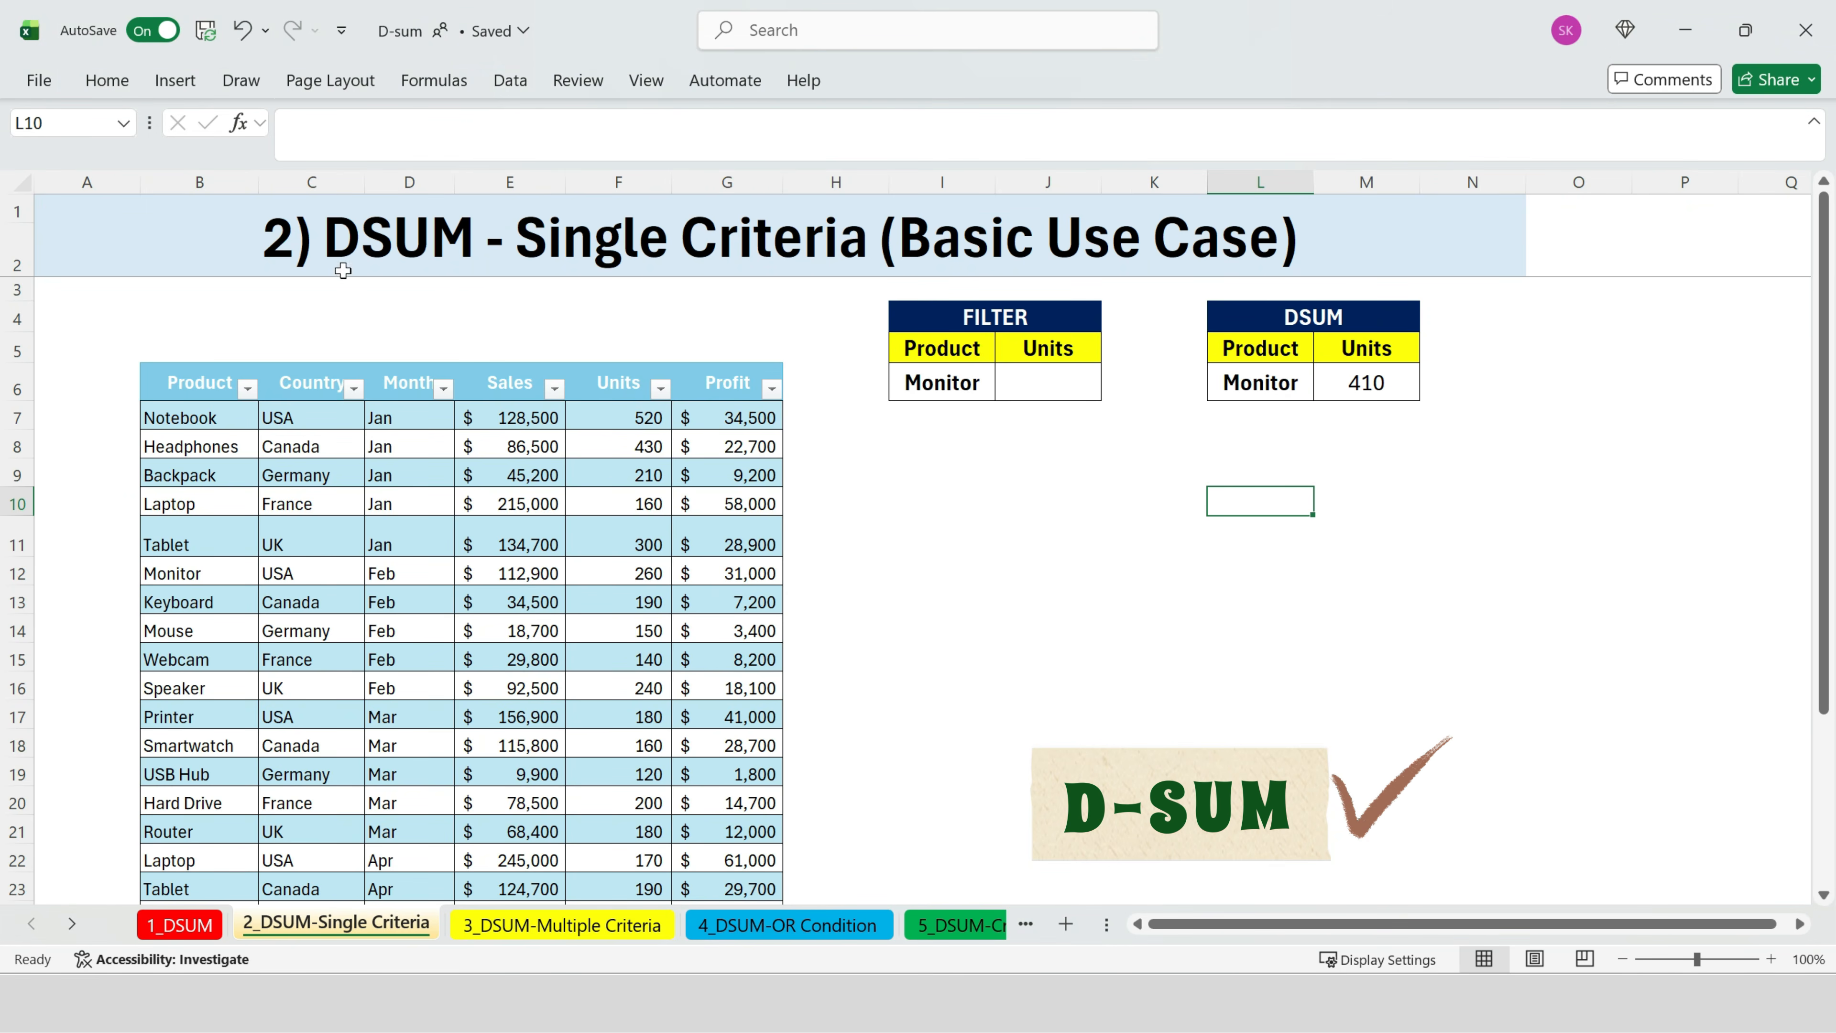
Step: Switch to the 3_DSUM-Multiple Criteria sheet and review the Product, Country and Units criteria and the product table
left_click(587, 933)
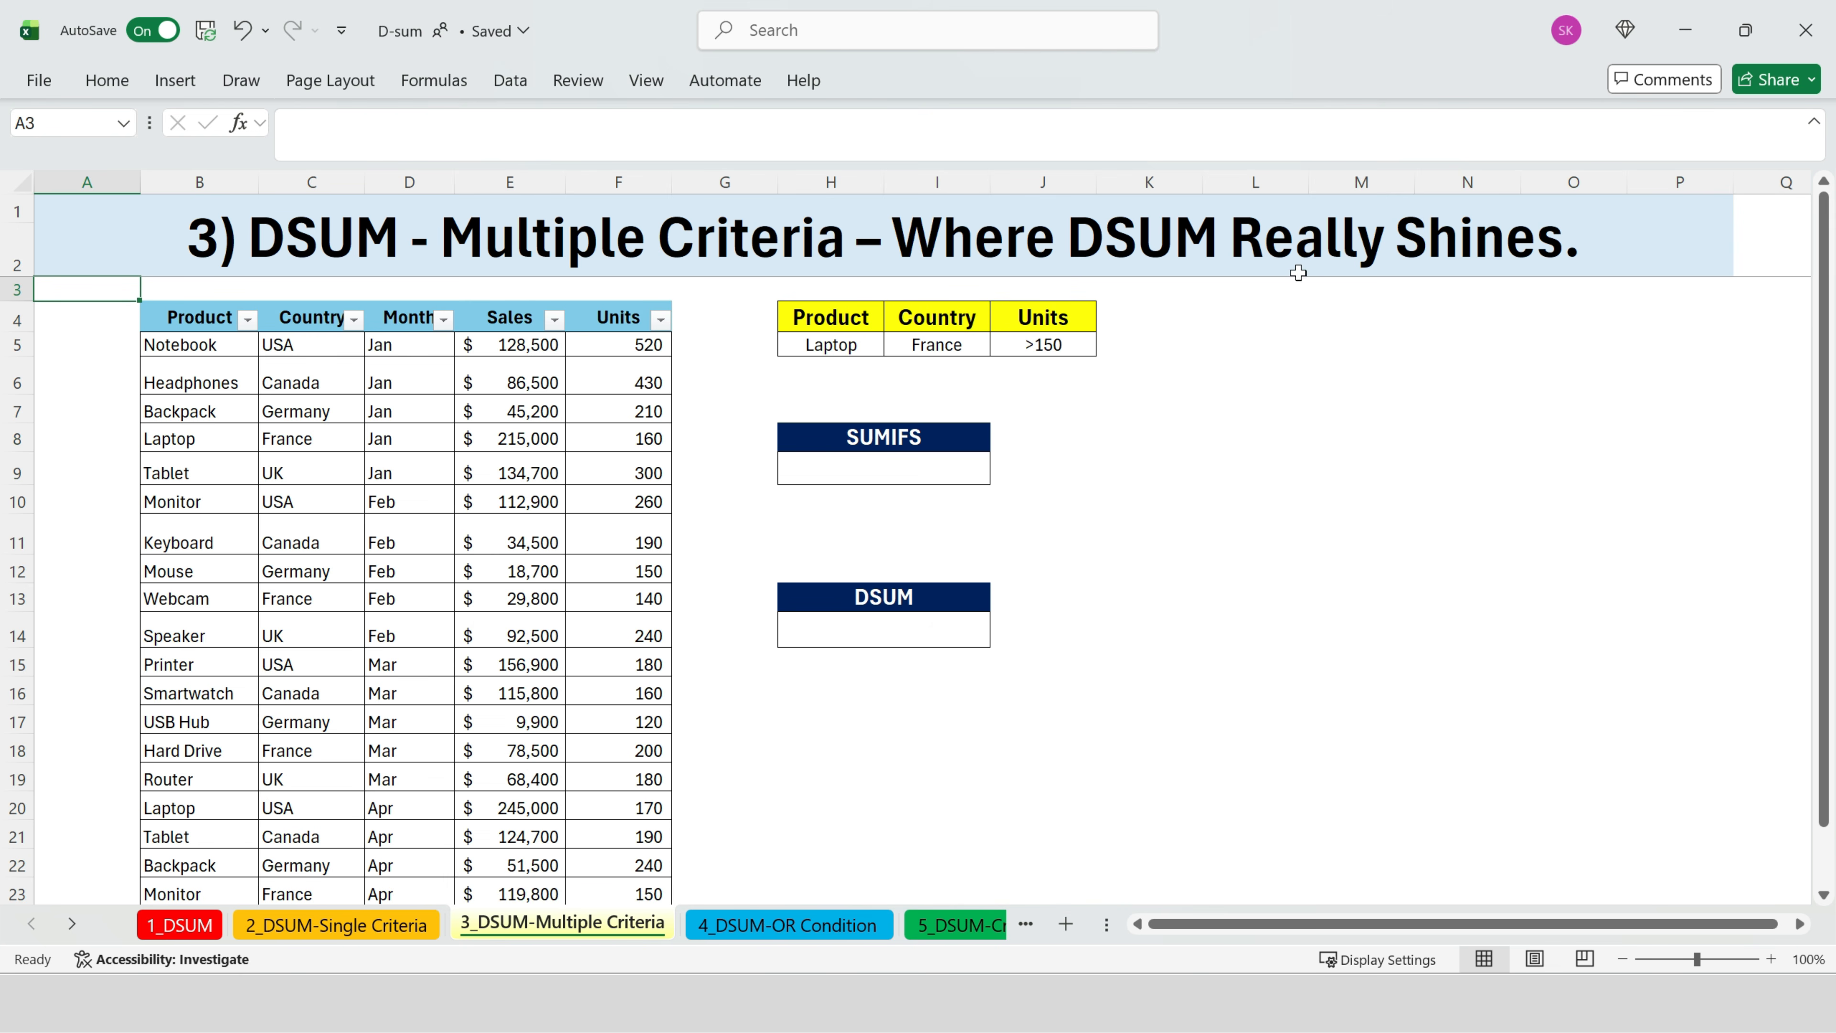
left_click(1288, 464)
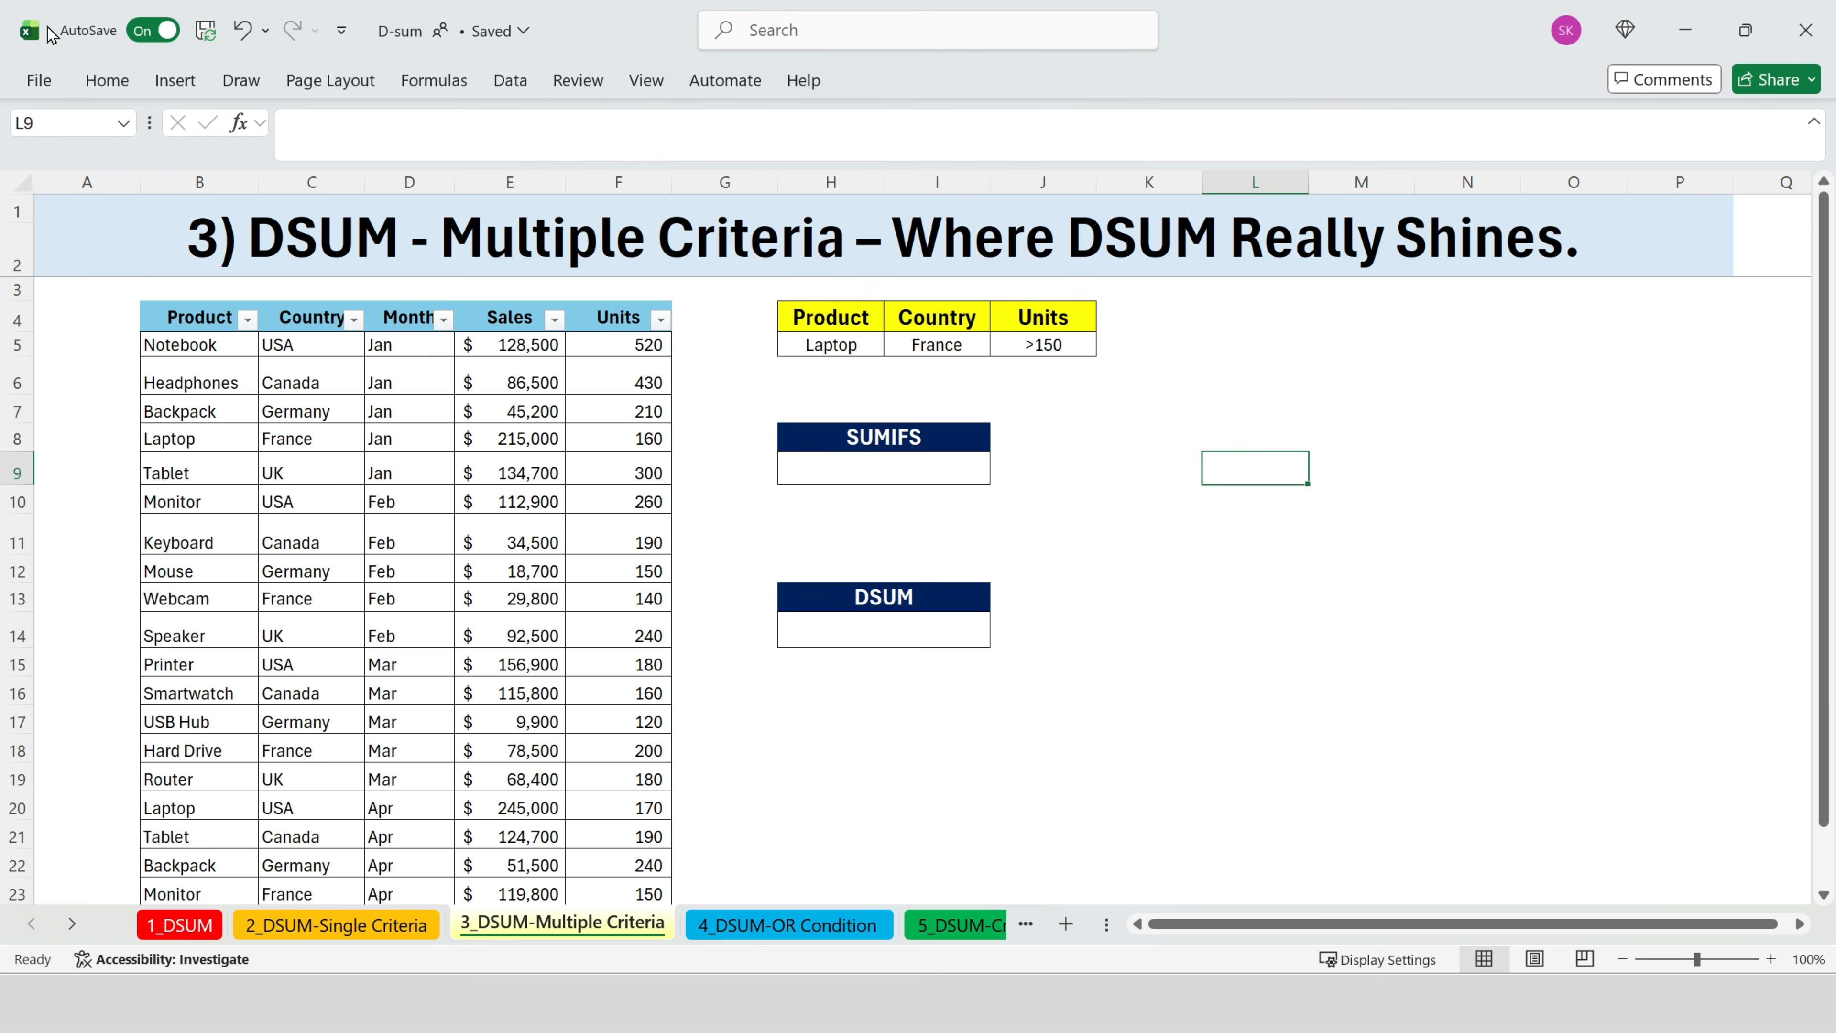
left_click(29, 37)
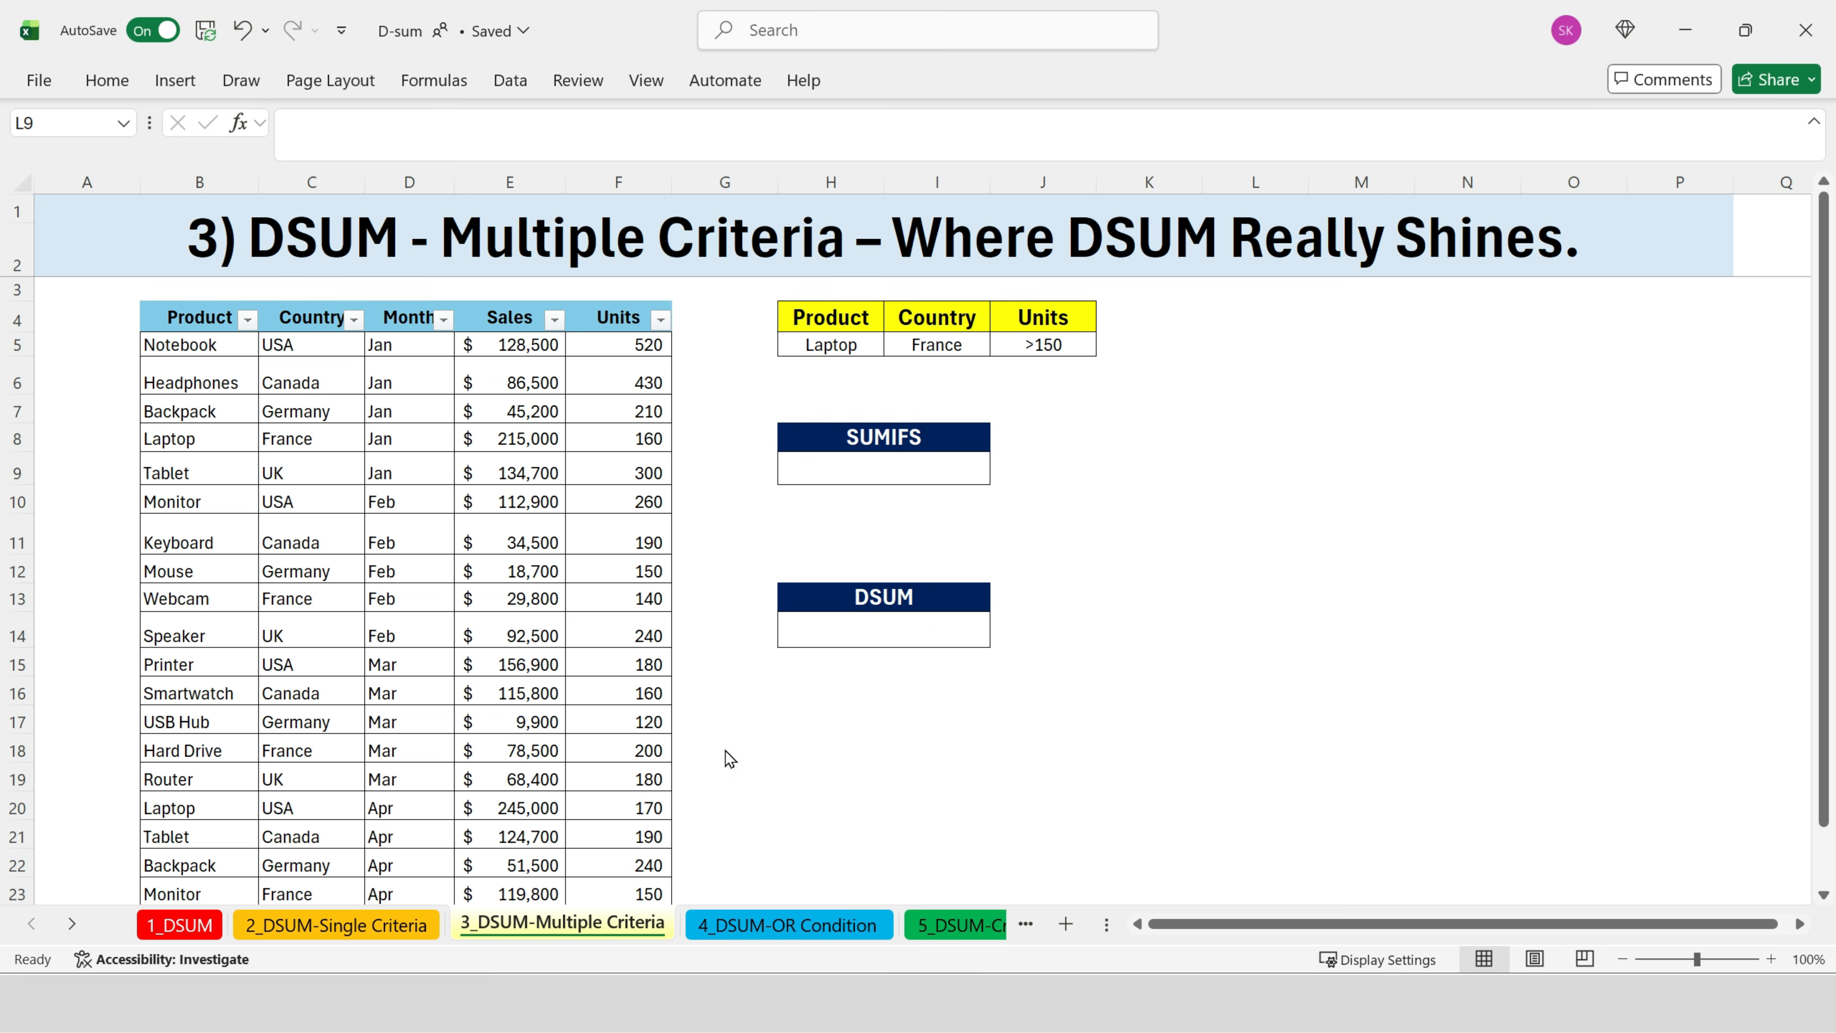
left_click(808, 348)
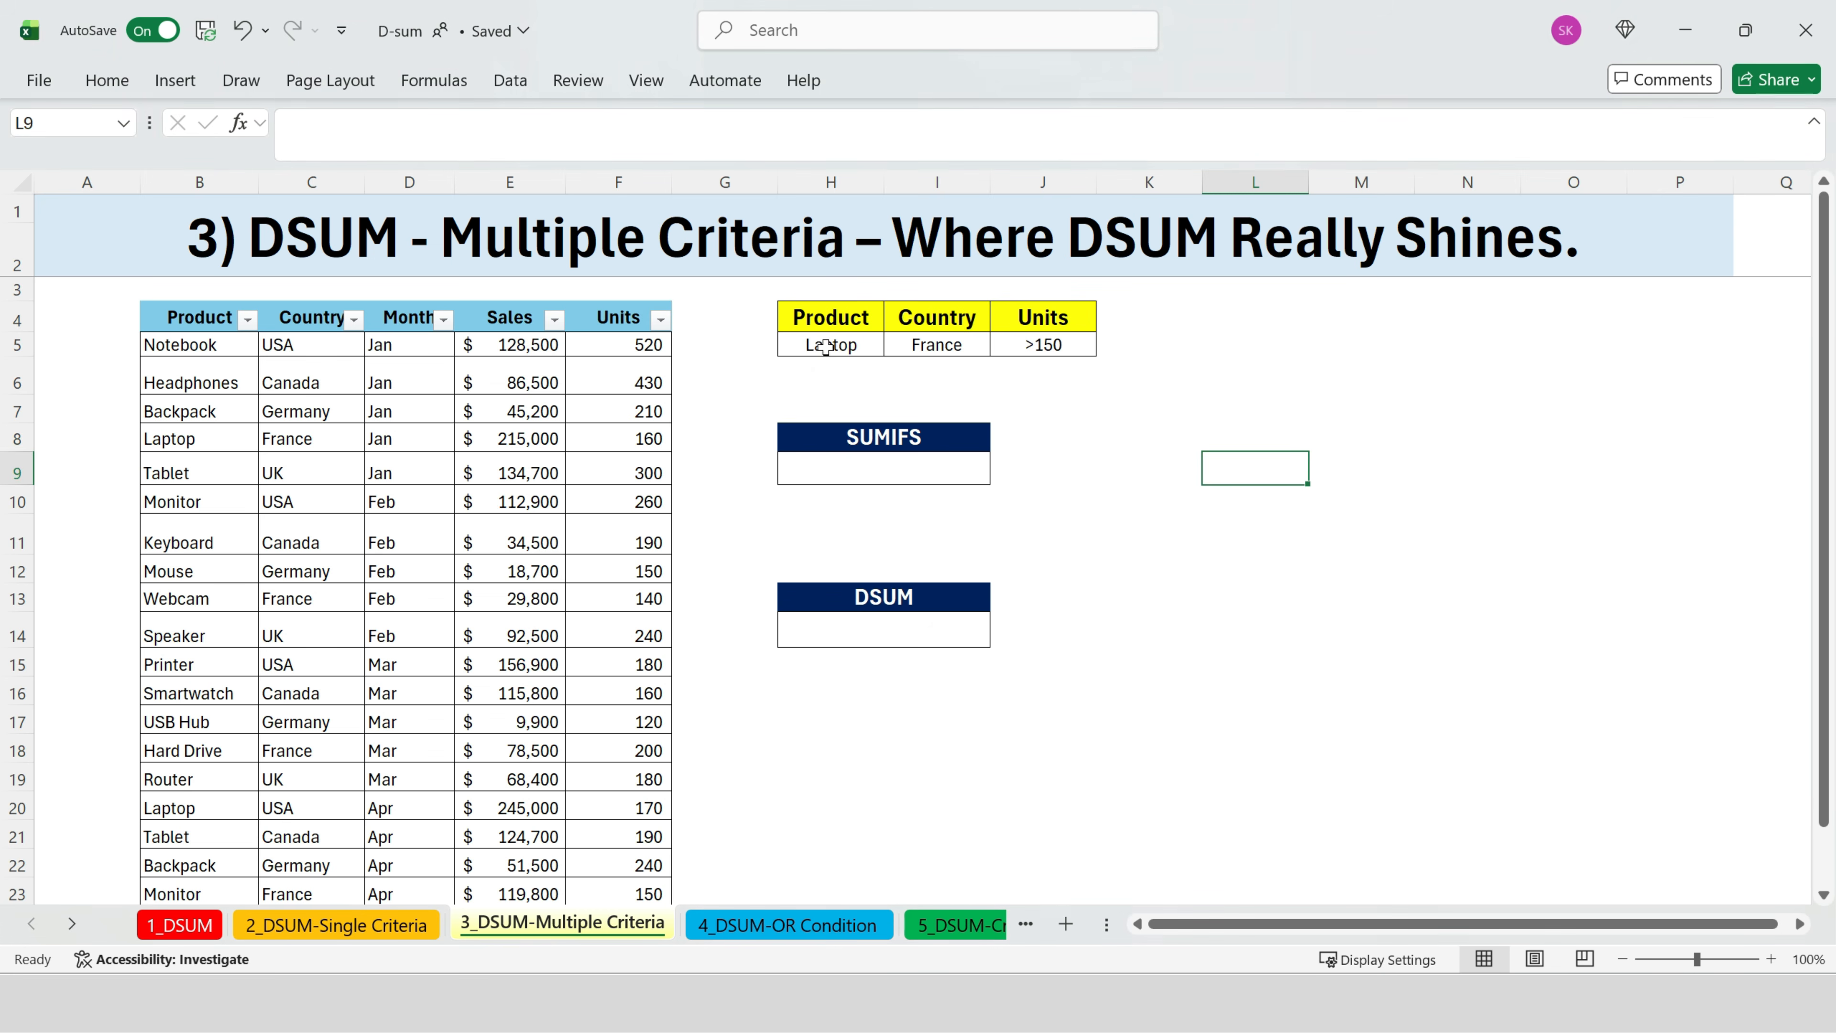
left_click(825, 348)
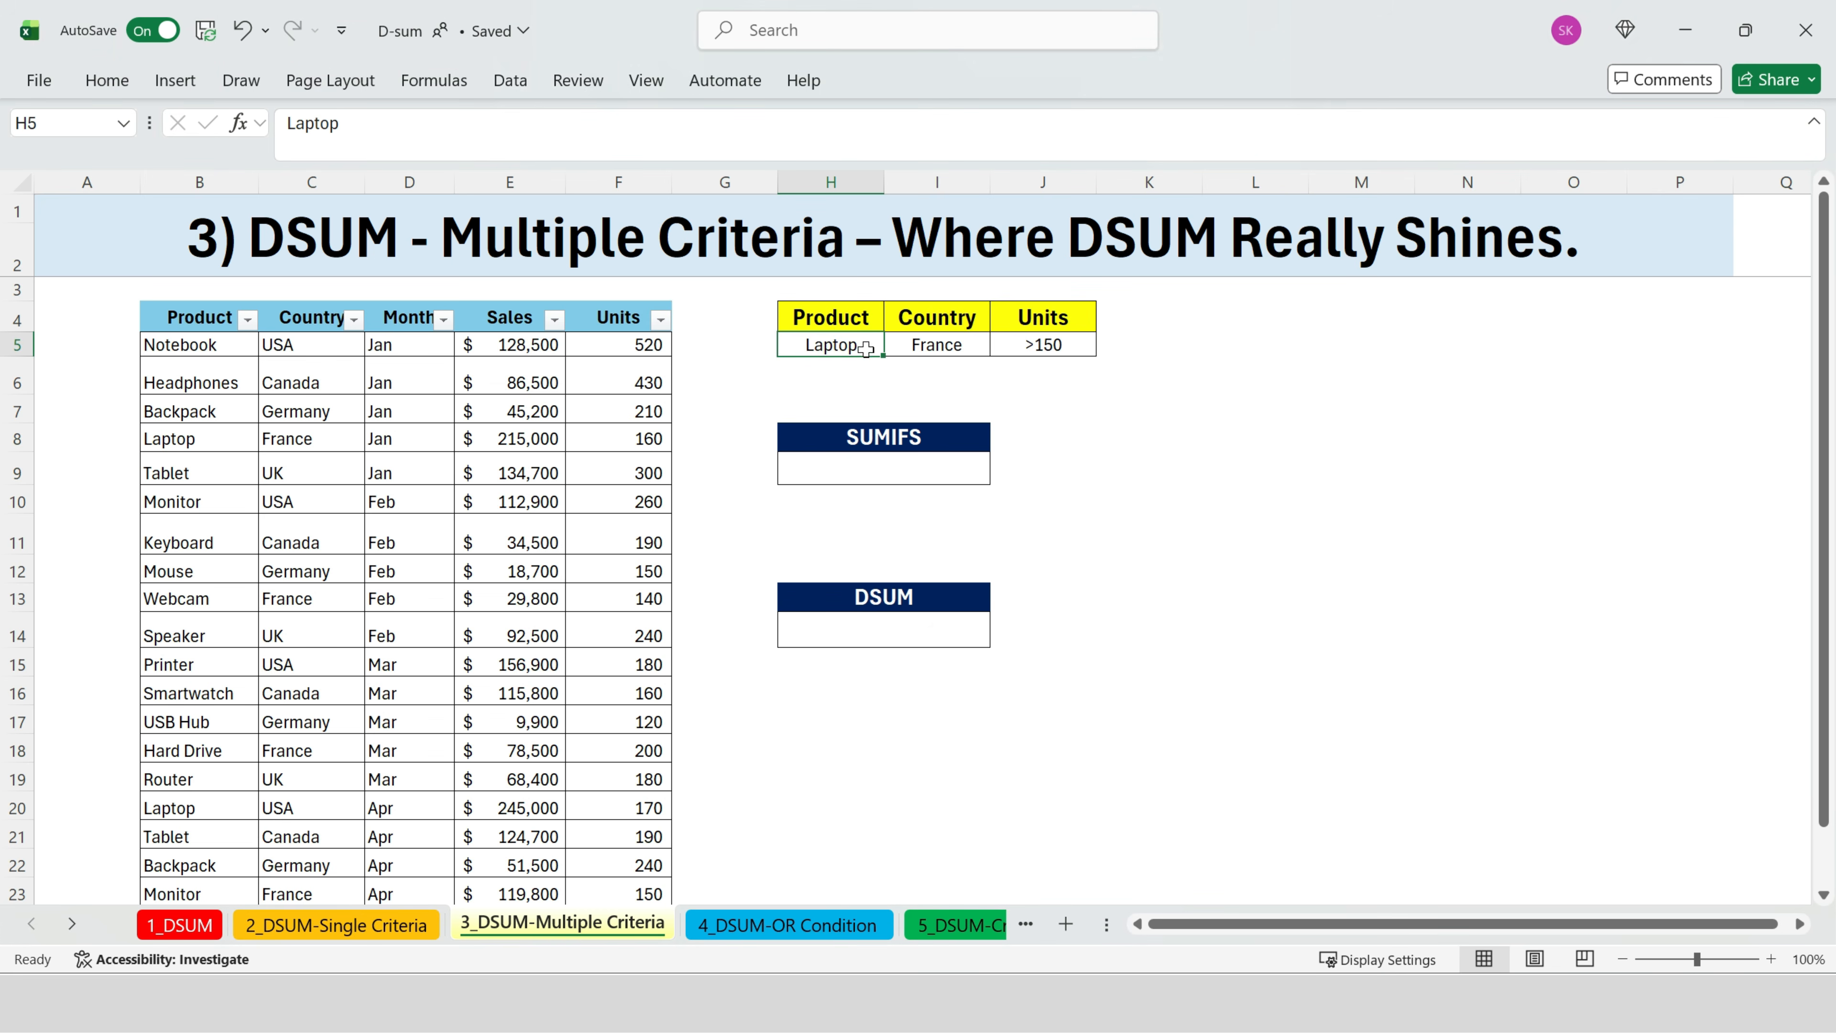
left_click_drag(832, 315, 835, 342)
left_click_drag(946, 316, 947, 346)
left_click_drag(1061, 316, 1055, 345)
left_click_drag(197, 318, 629, 719)
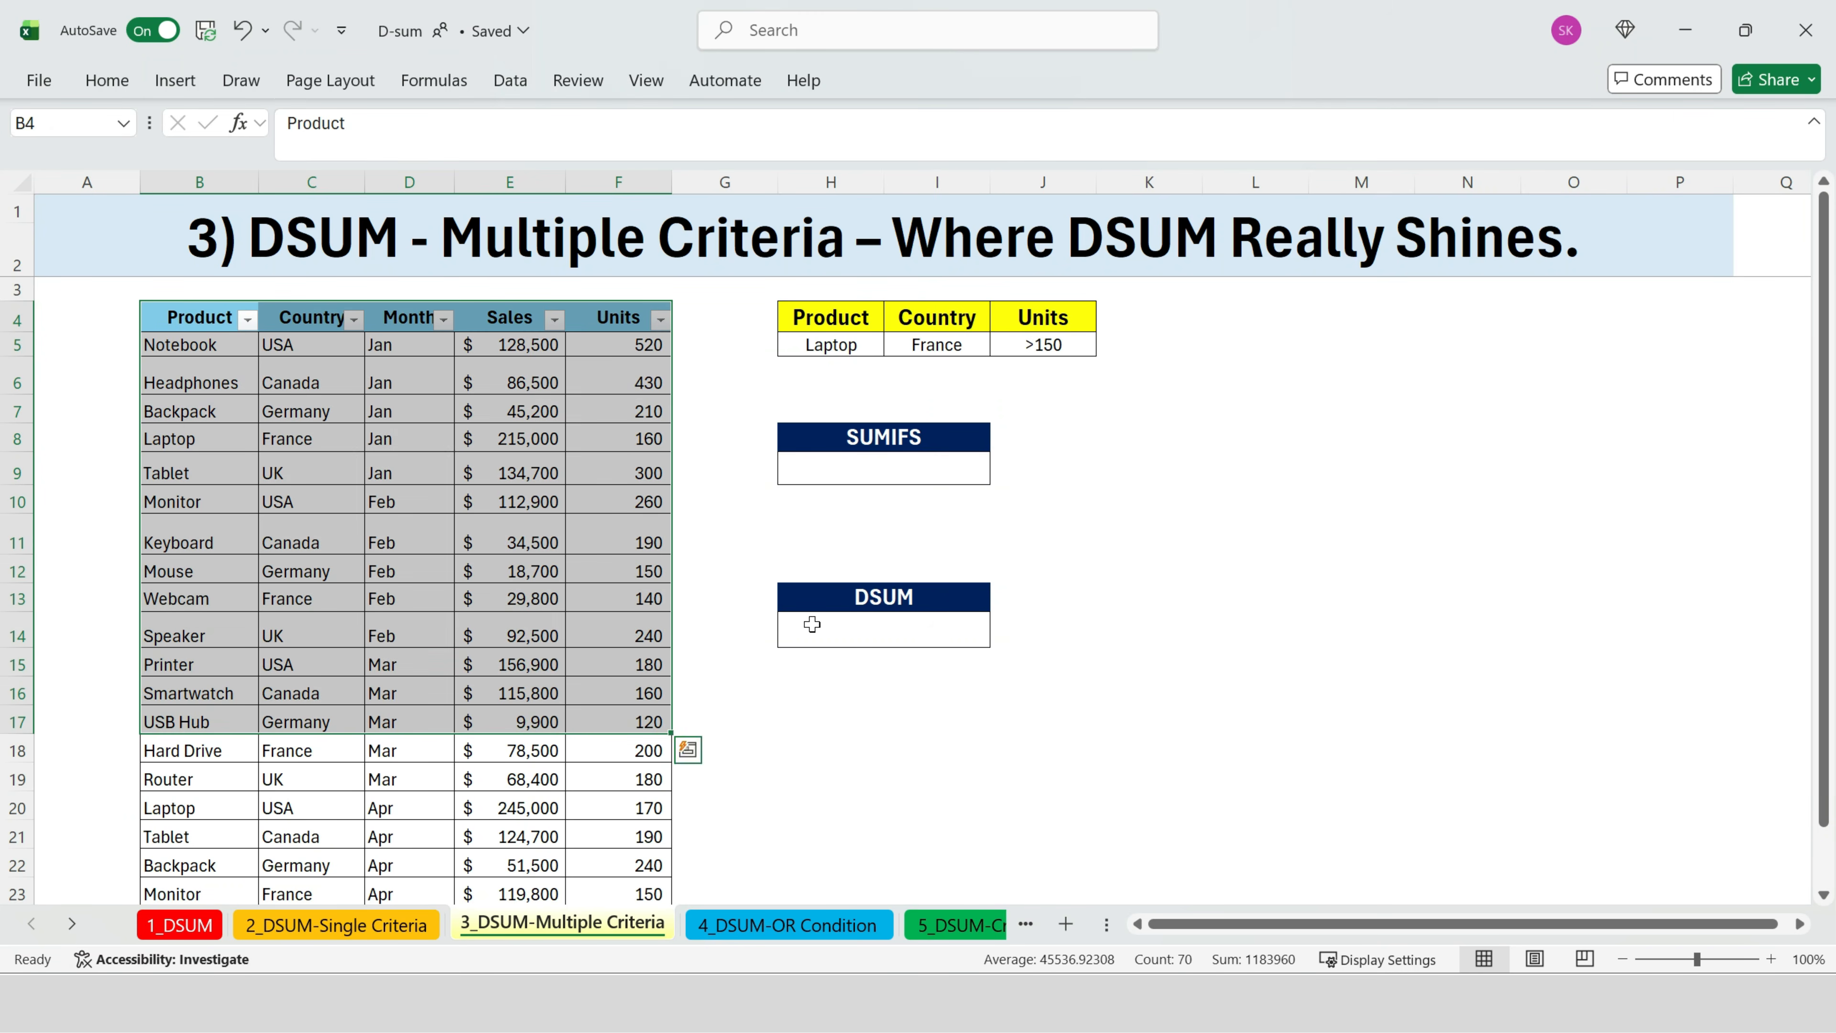
Step: Start a SUMIFS formula in cell H9 with the Units values F5:F24 as the sum range
left_click(863, 440)
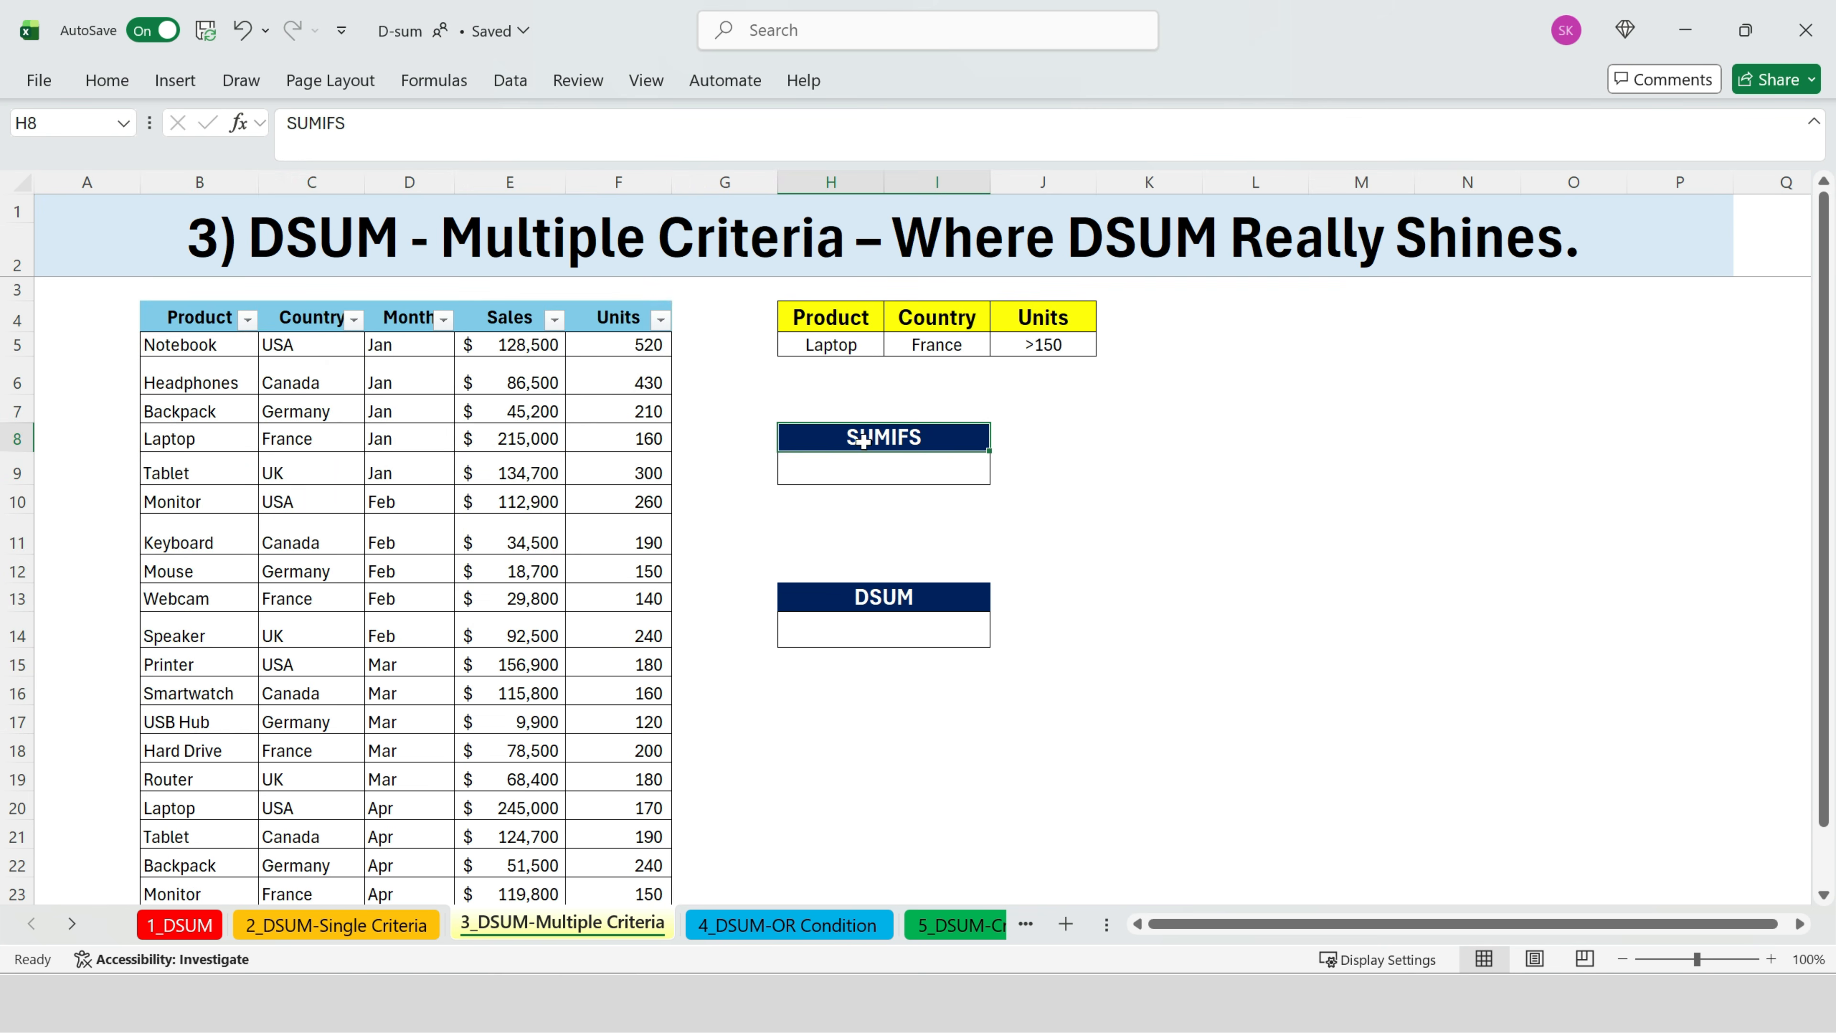
left_click(933, 469)
type("=su")
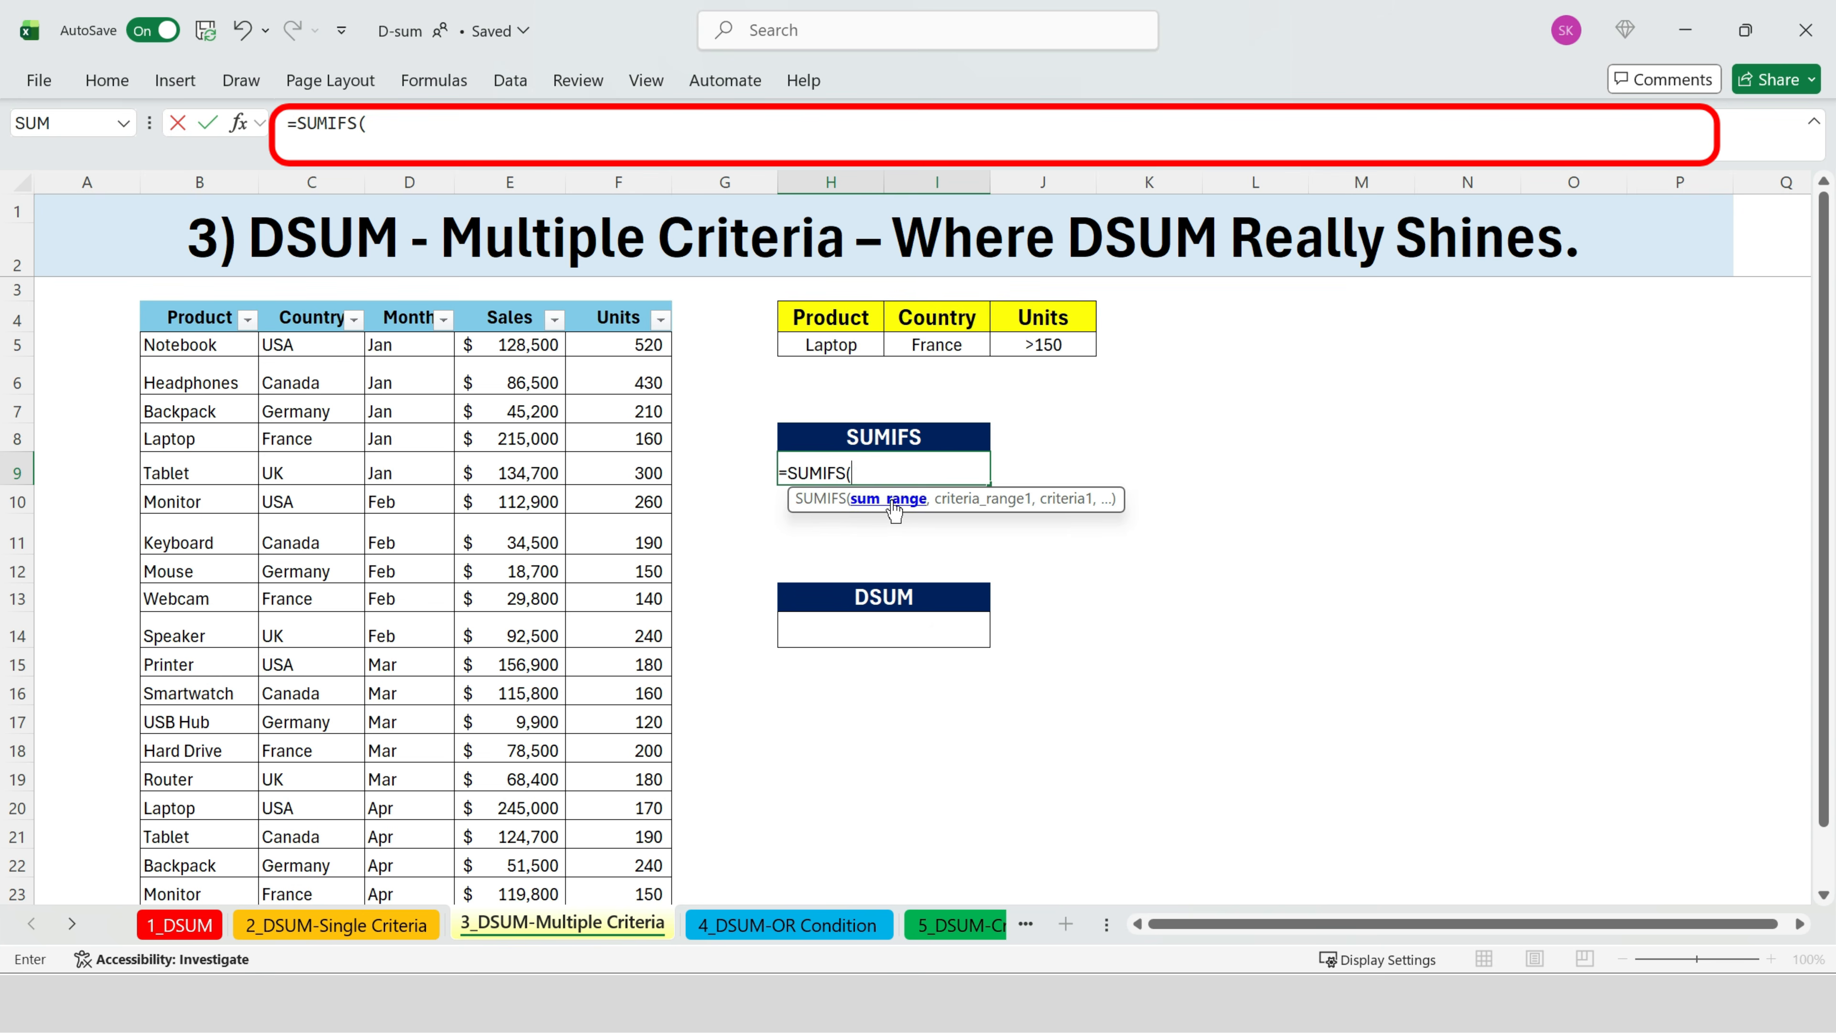
left_click(647, 345)
key("ctrl+shift+Down")
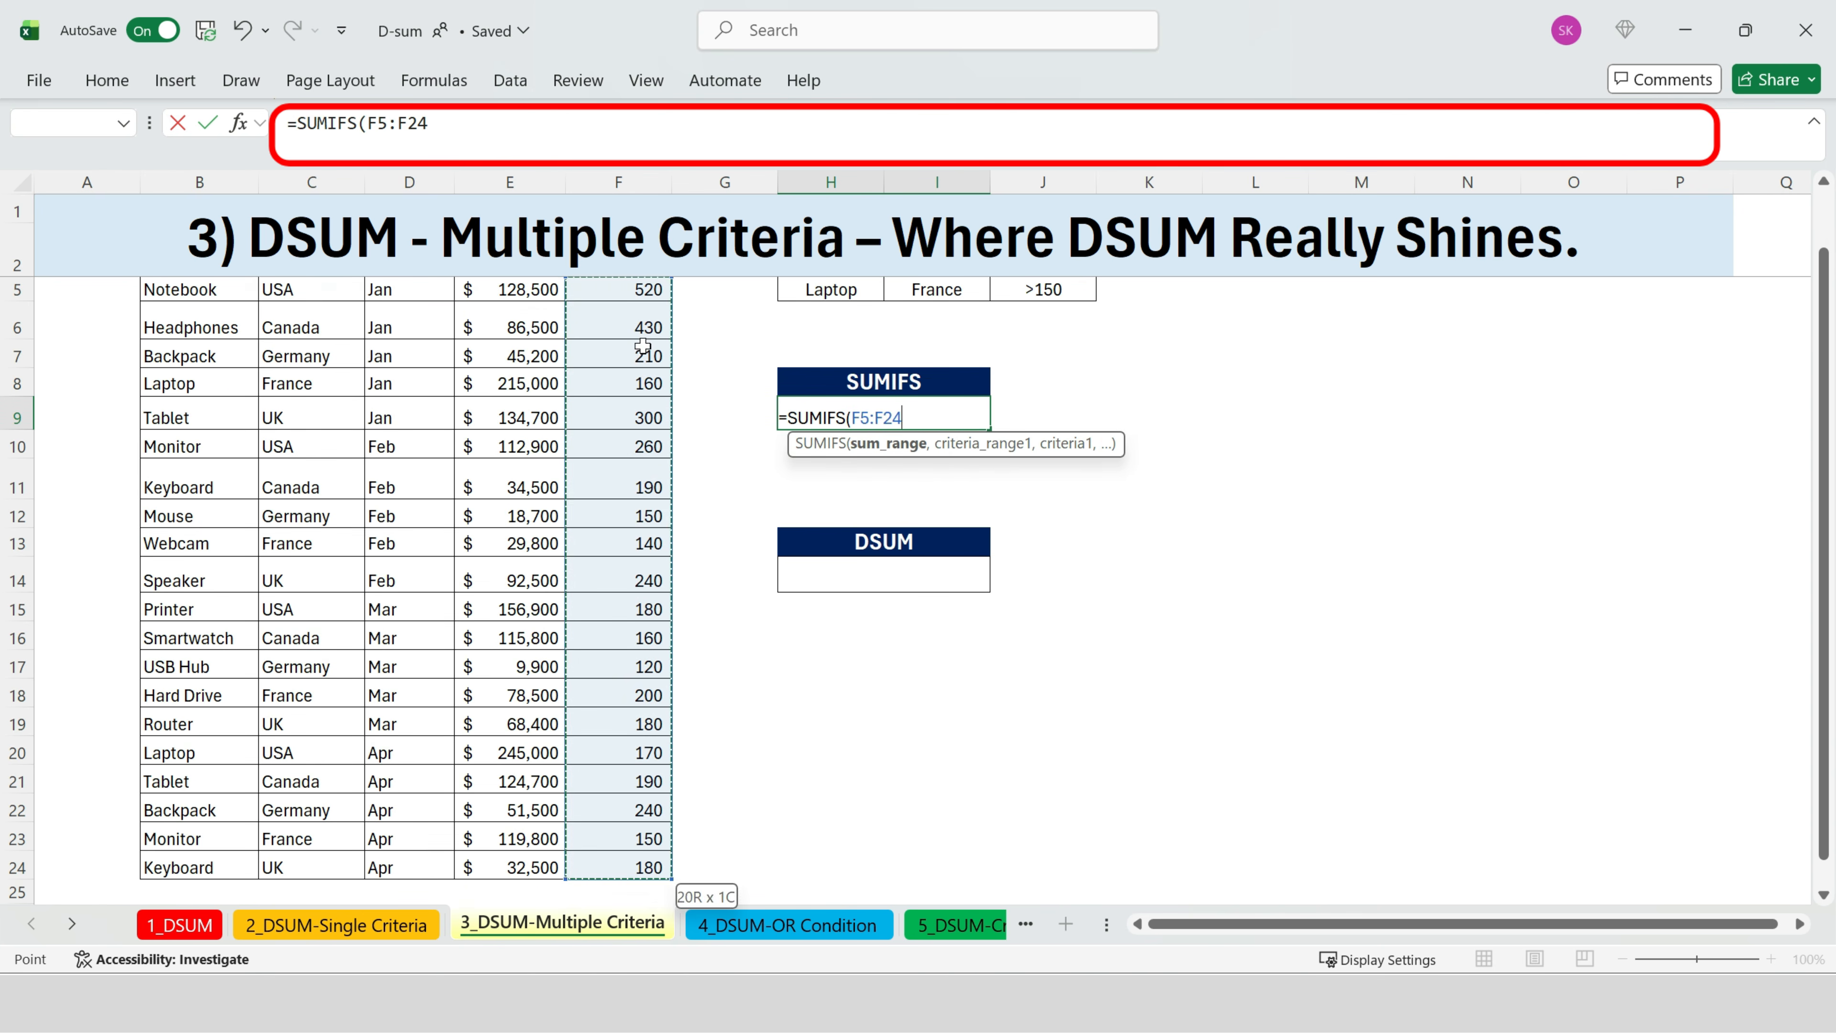
type(",")
Step: Add the Product range B5:B24 with criterion H5 as the first condition of the SUMIFS formula
left_click(229, 348)
key("ctrl+shift+Down")
type(",")
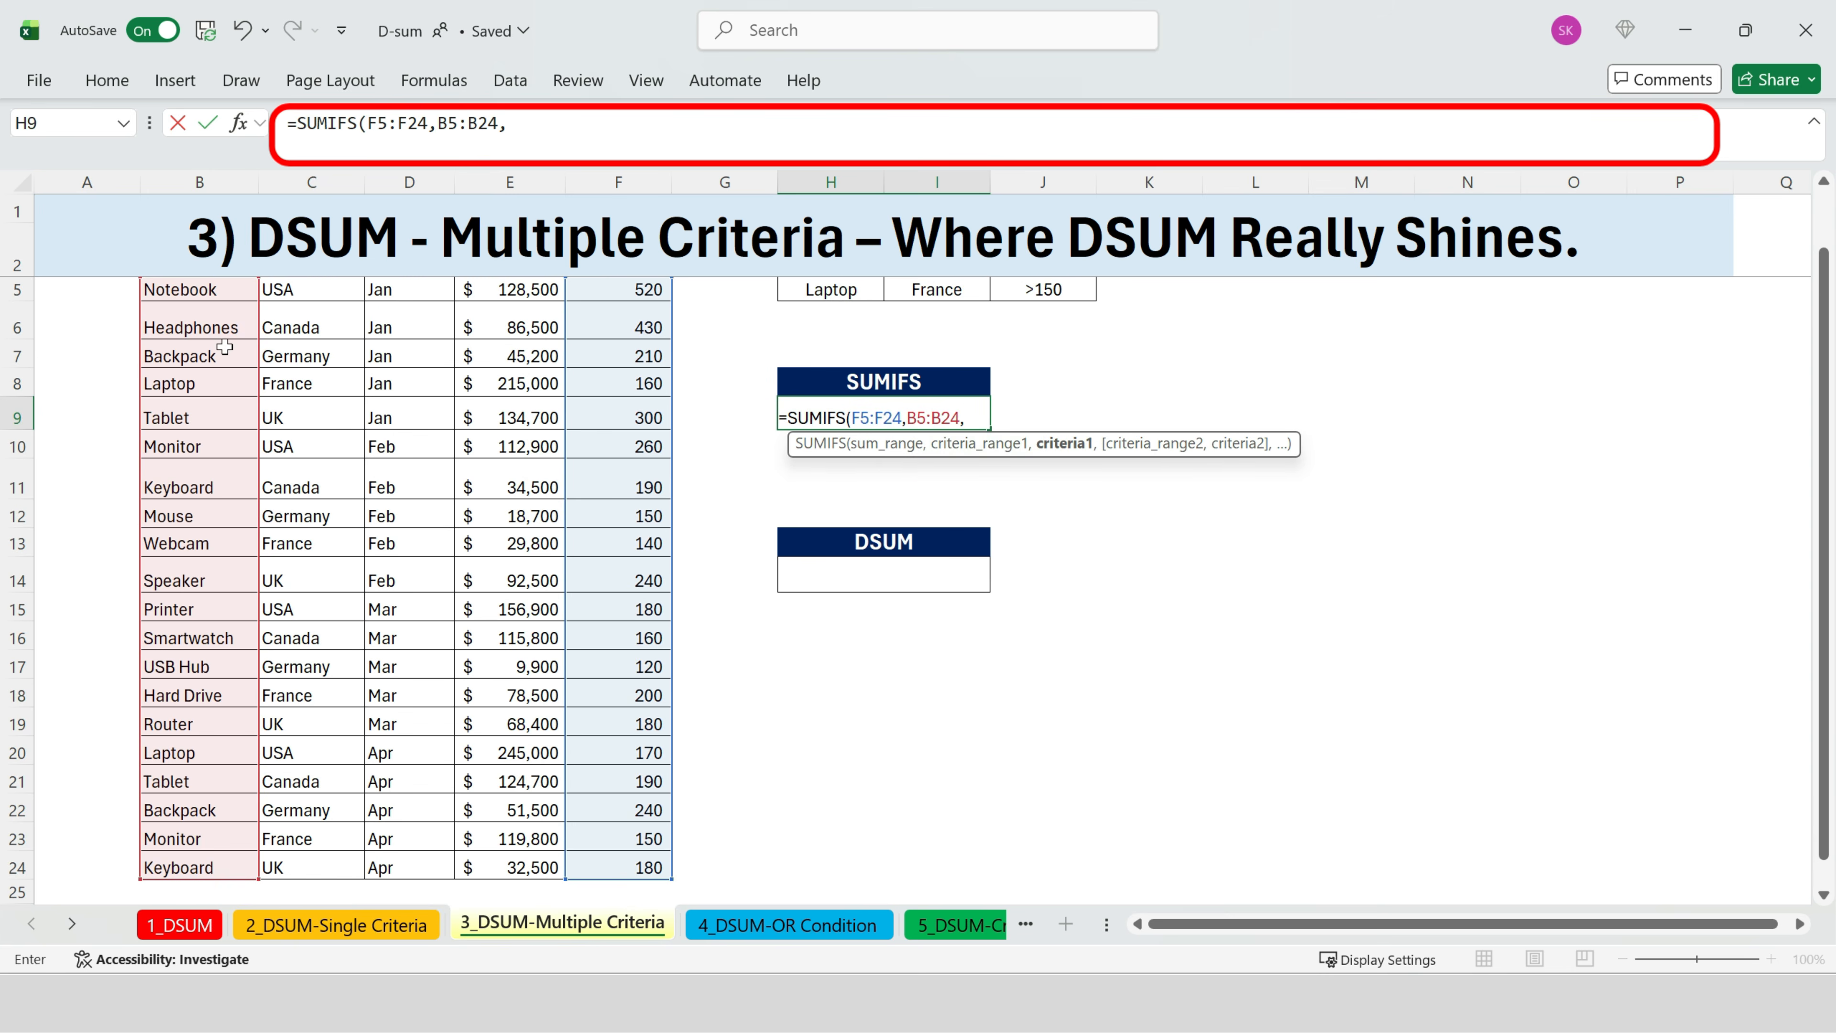
left_click(858, 349)
type(",")
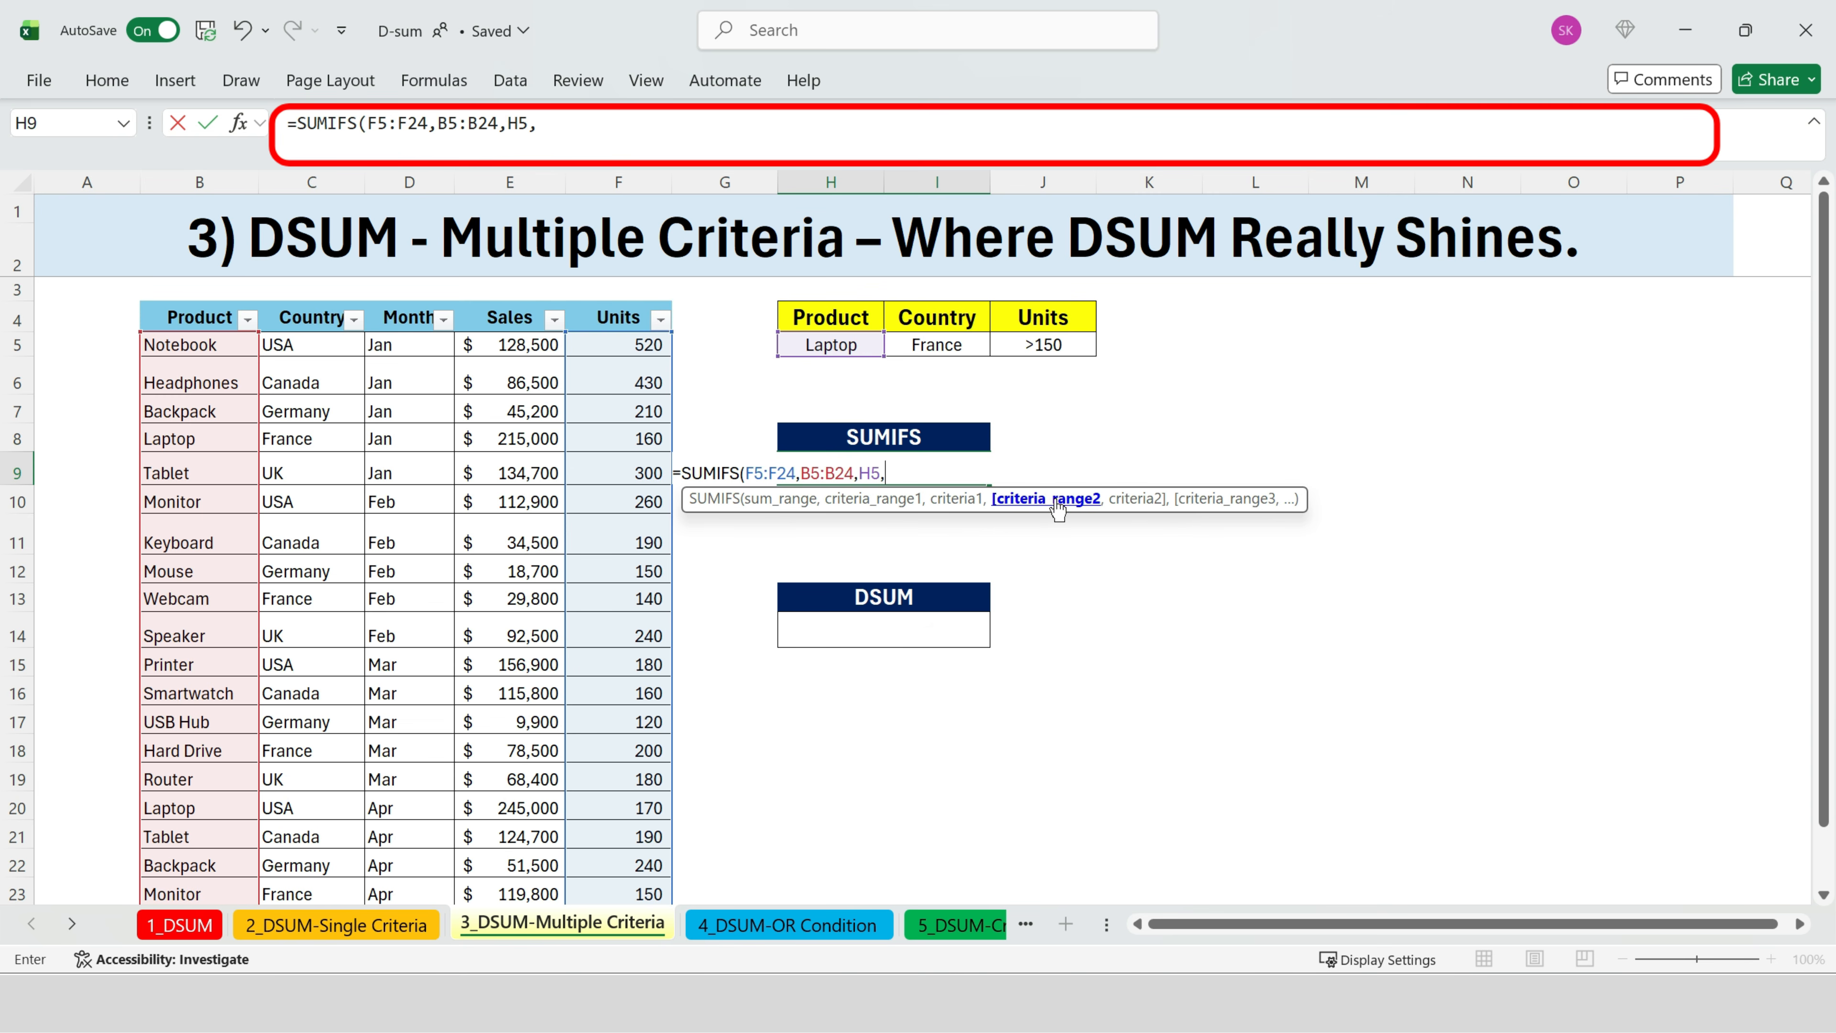
Step: Add the Country range C5:C24 with criterion I5 as the second condition of the SUMIFS formula
left_click(329, 343)
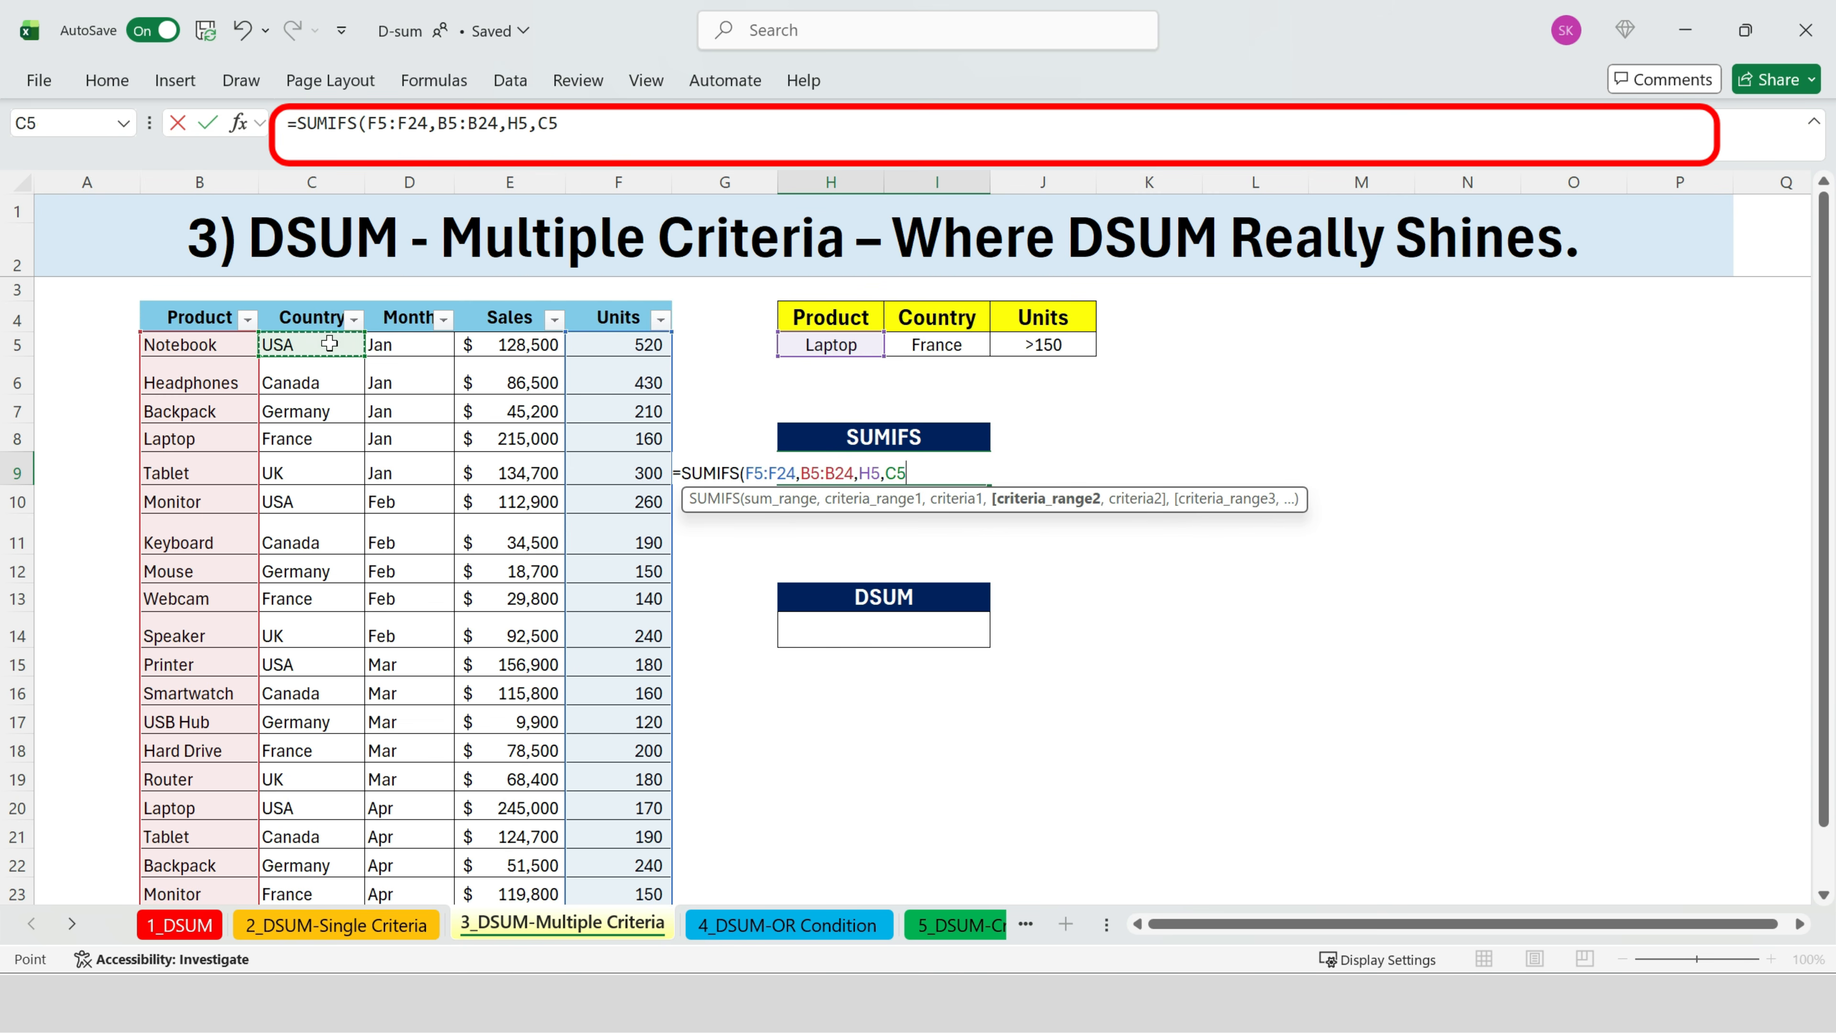
key("ctrl+shift+Down")
type(",")
scroll(1176, 565, "up", 1)
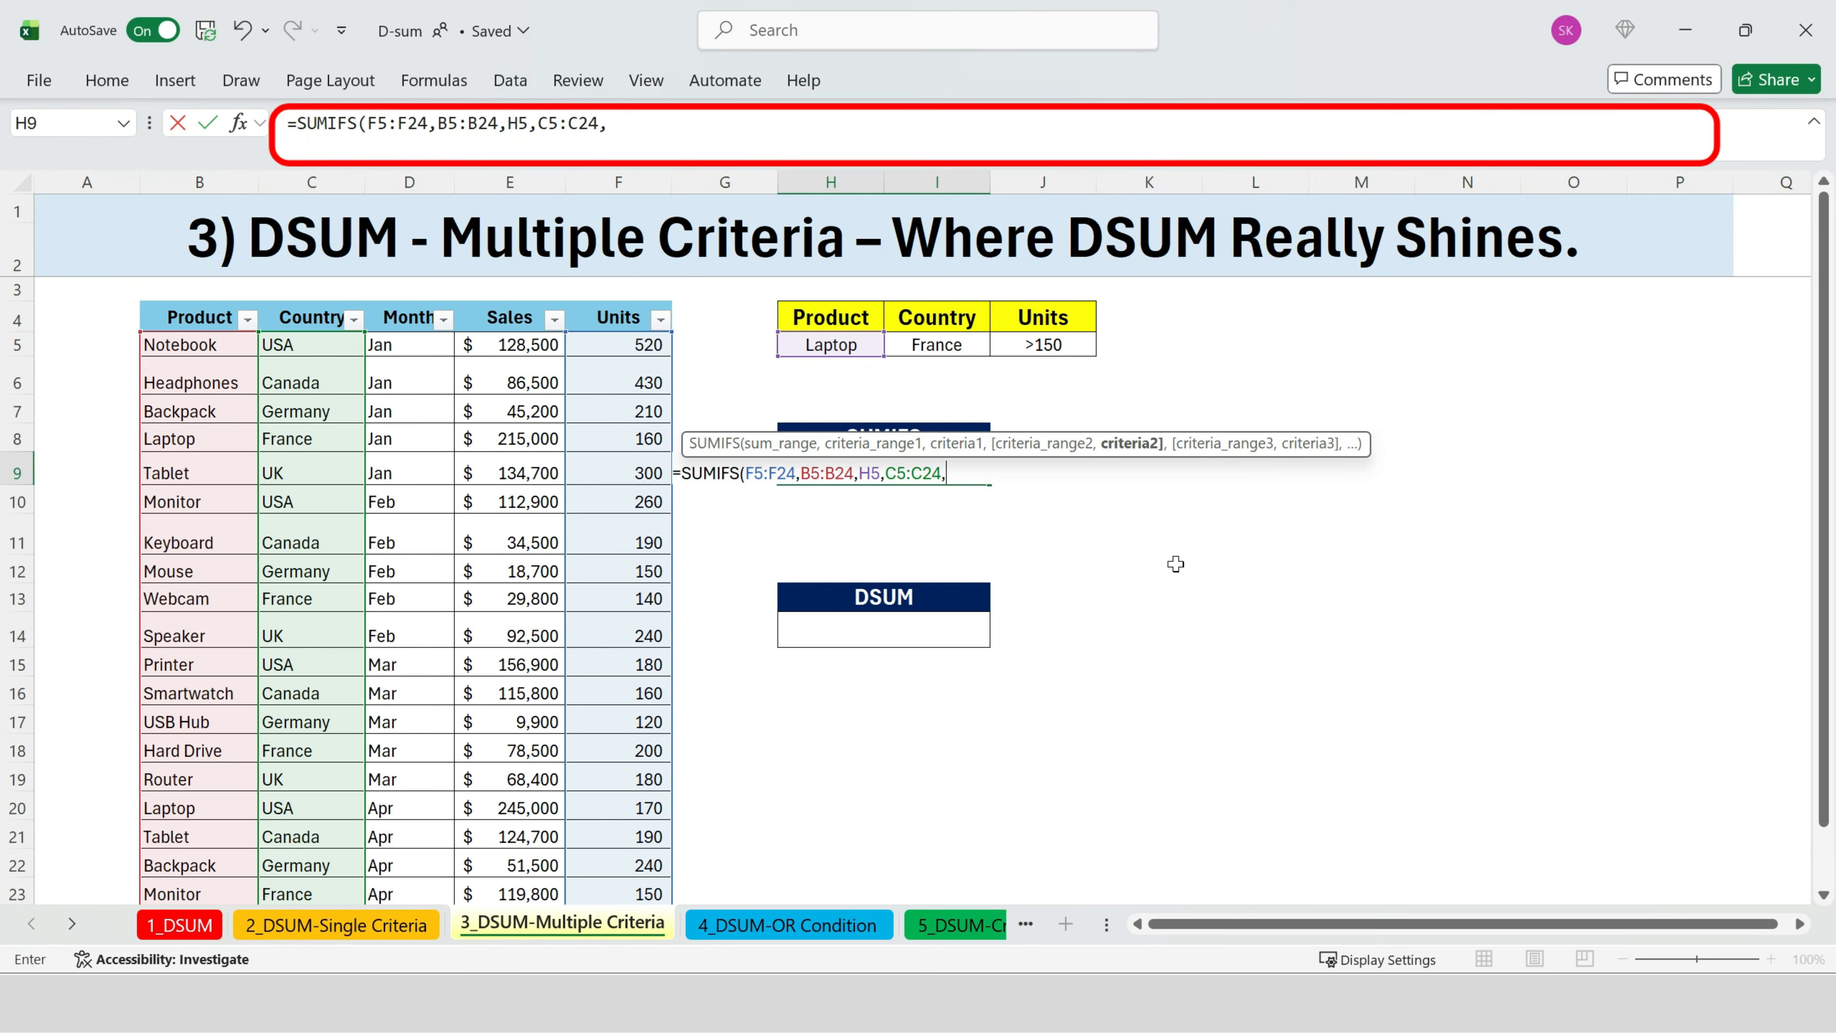
left_click(953, 345)
type(",")
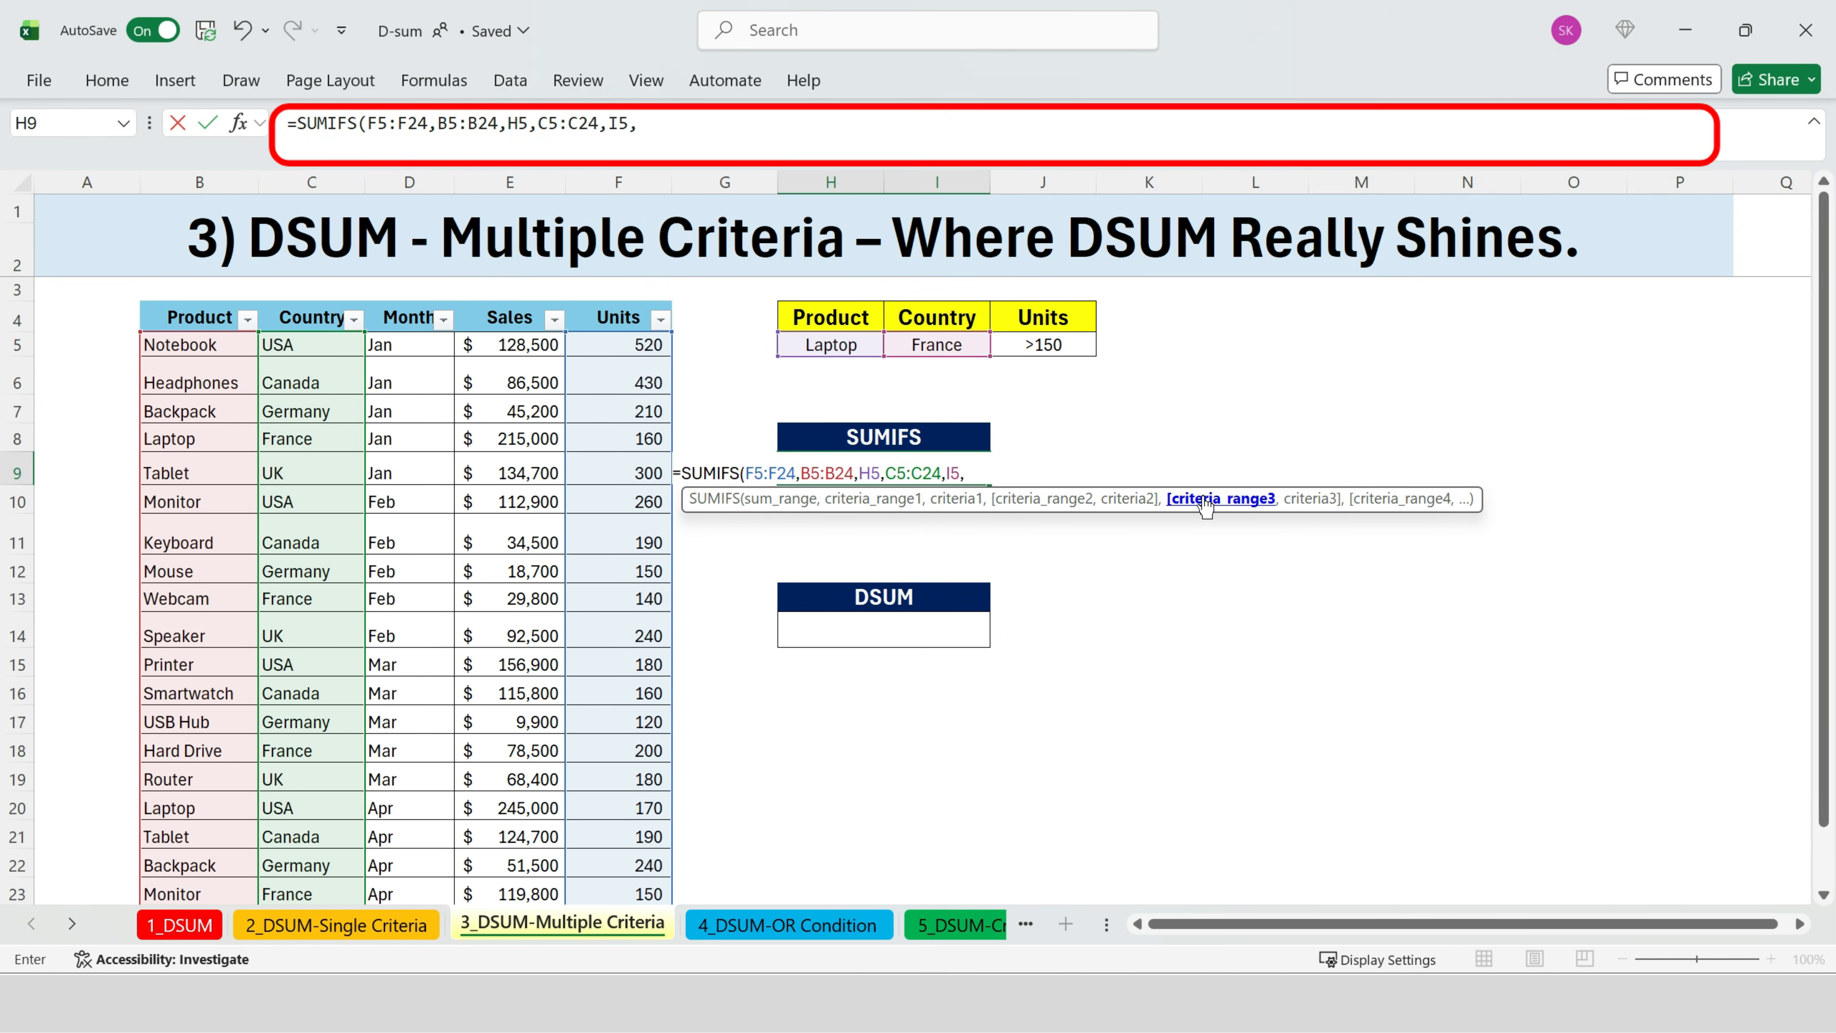
Step: Add the Units range F5:F24 with criterion J5 as the third condition and complete the SUMIFS formula in H9
left_click(640, 345)
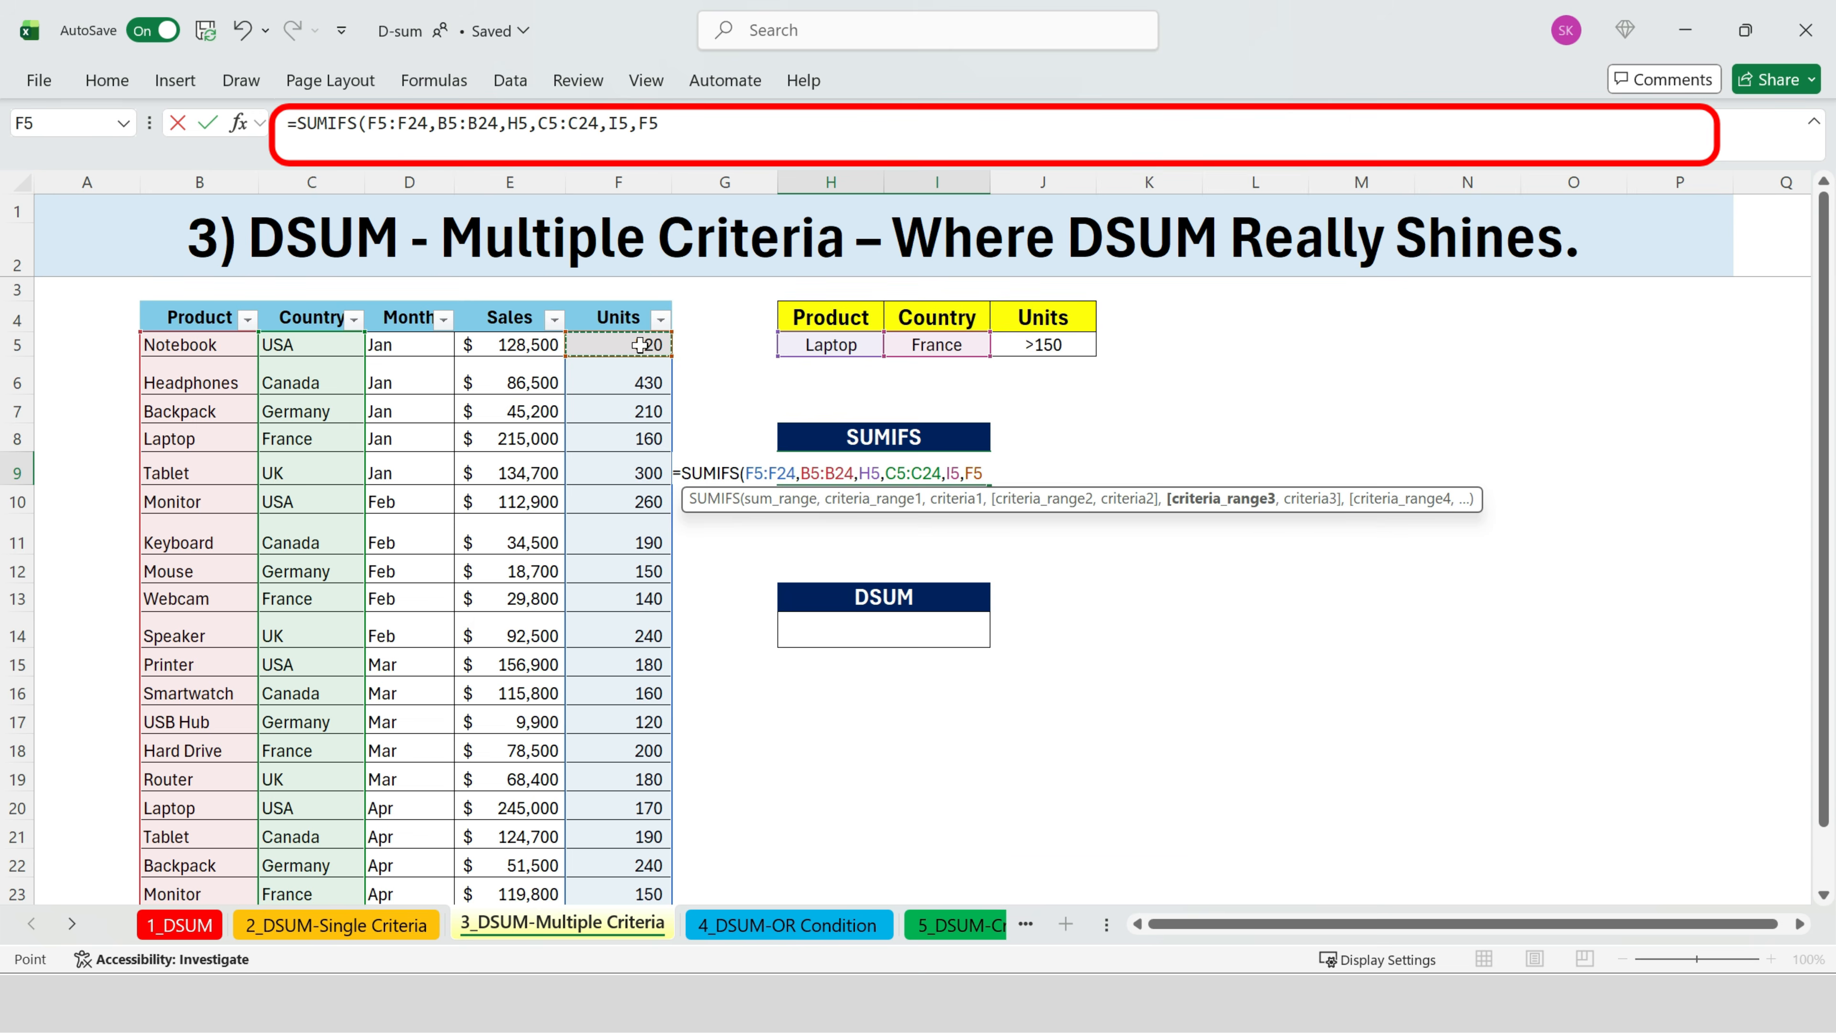
key("ctrl+shift+Down")
type(",")
scroll(1201, 406, "up", 1)
left_click(1058, 343)
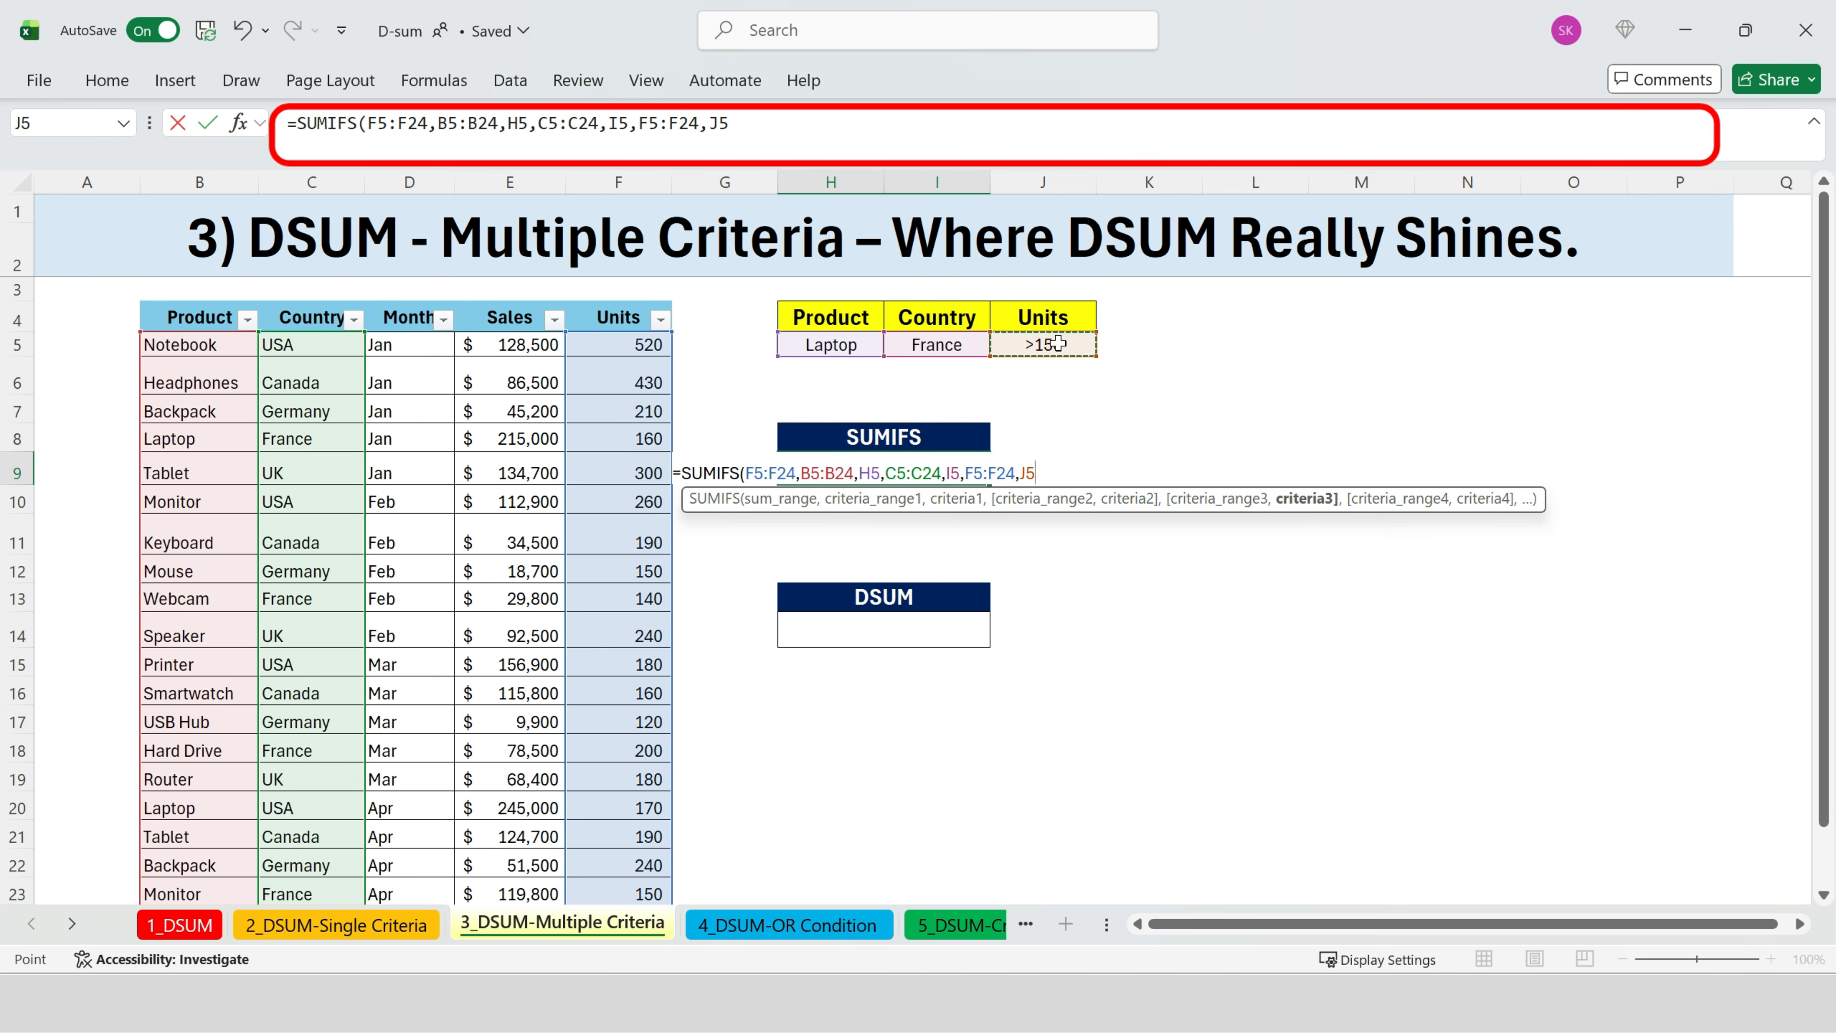
type(")")
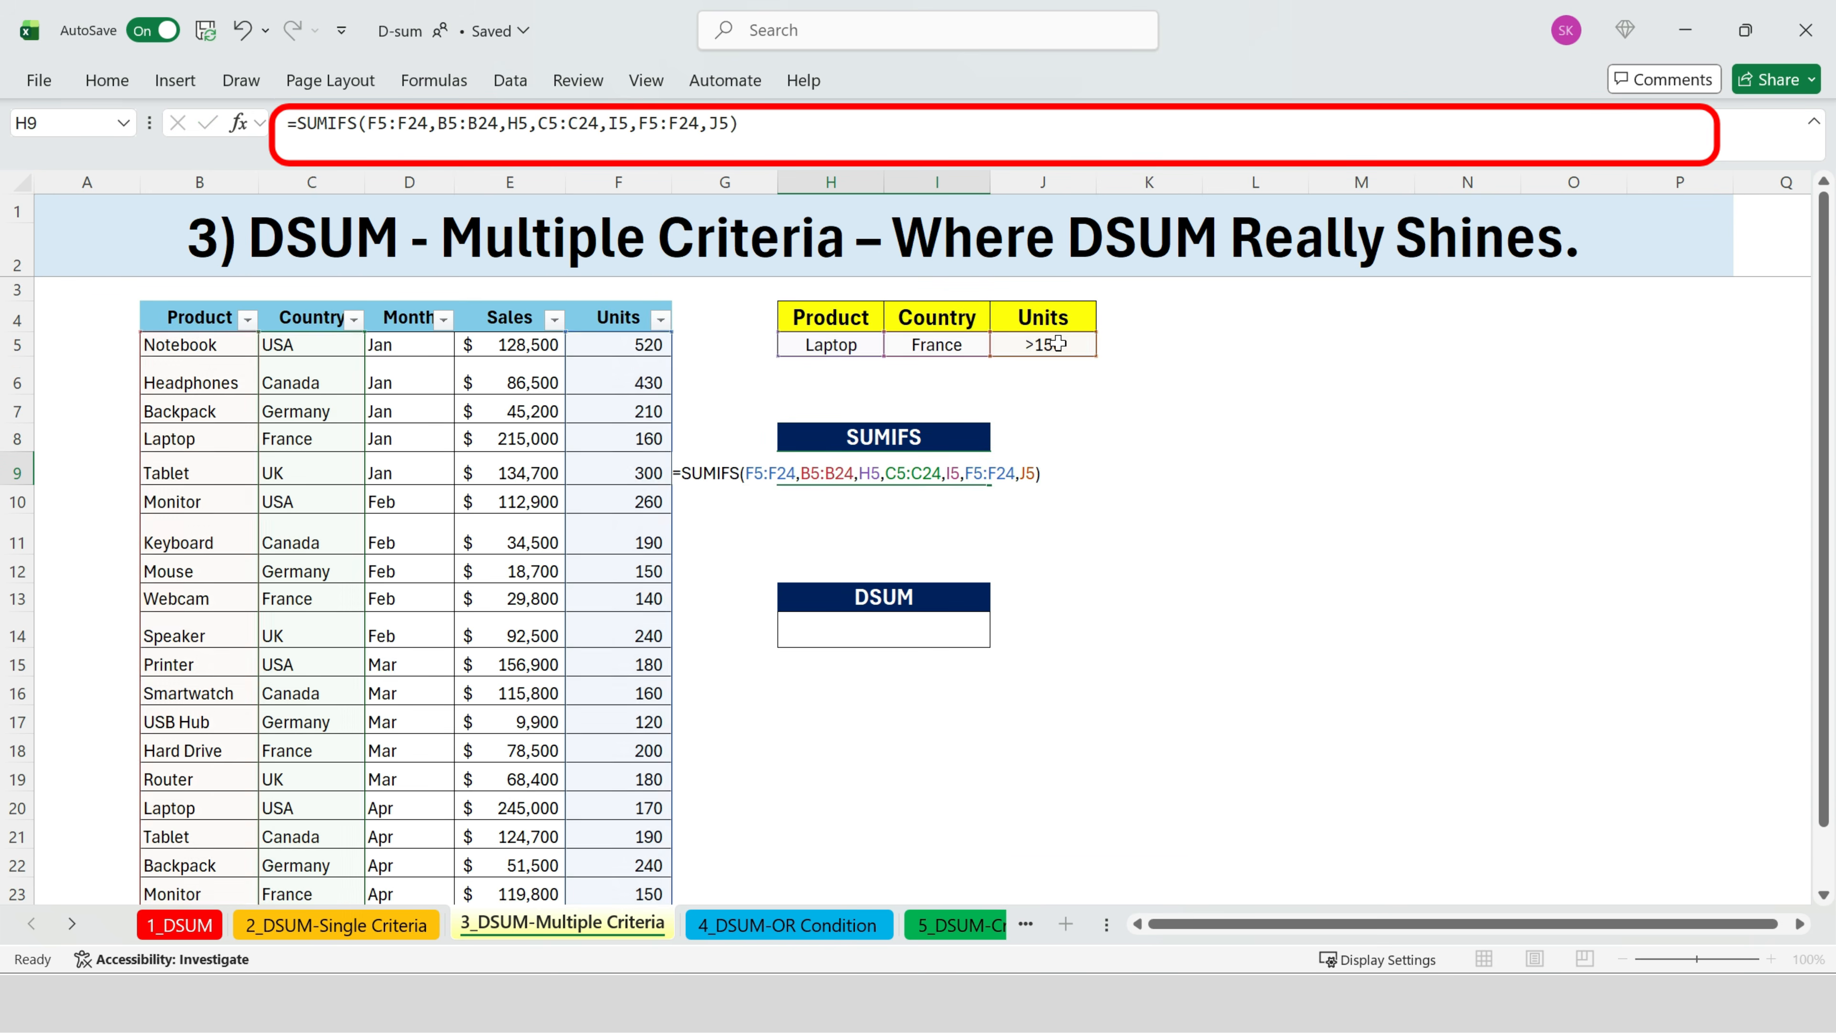
key("Return")
left_click(934, 471)
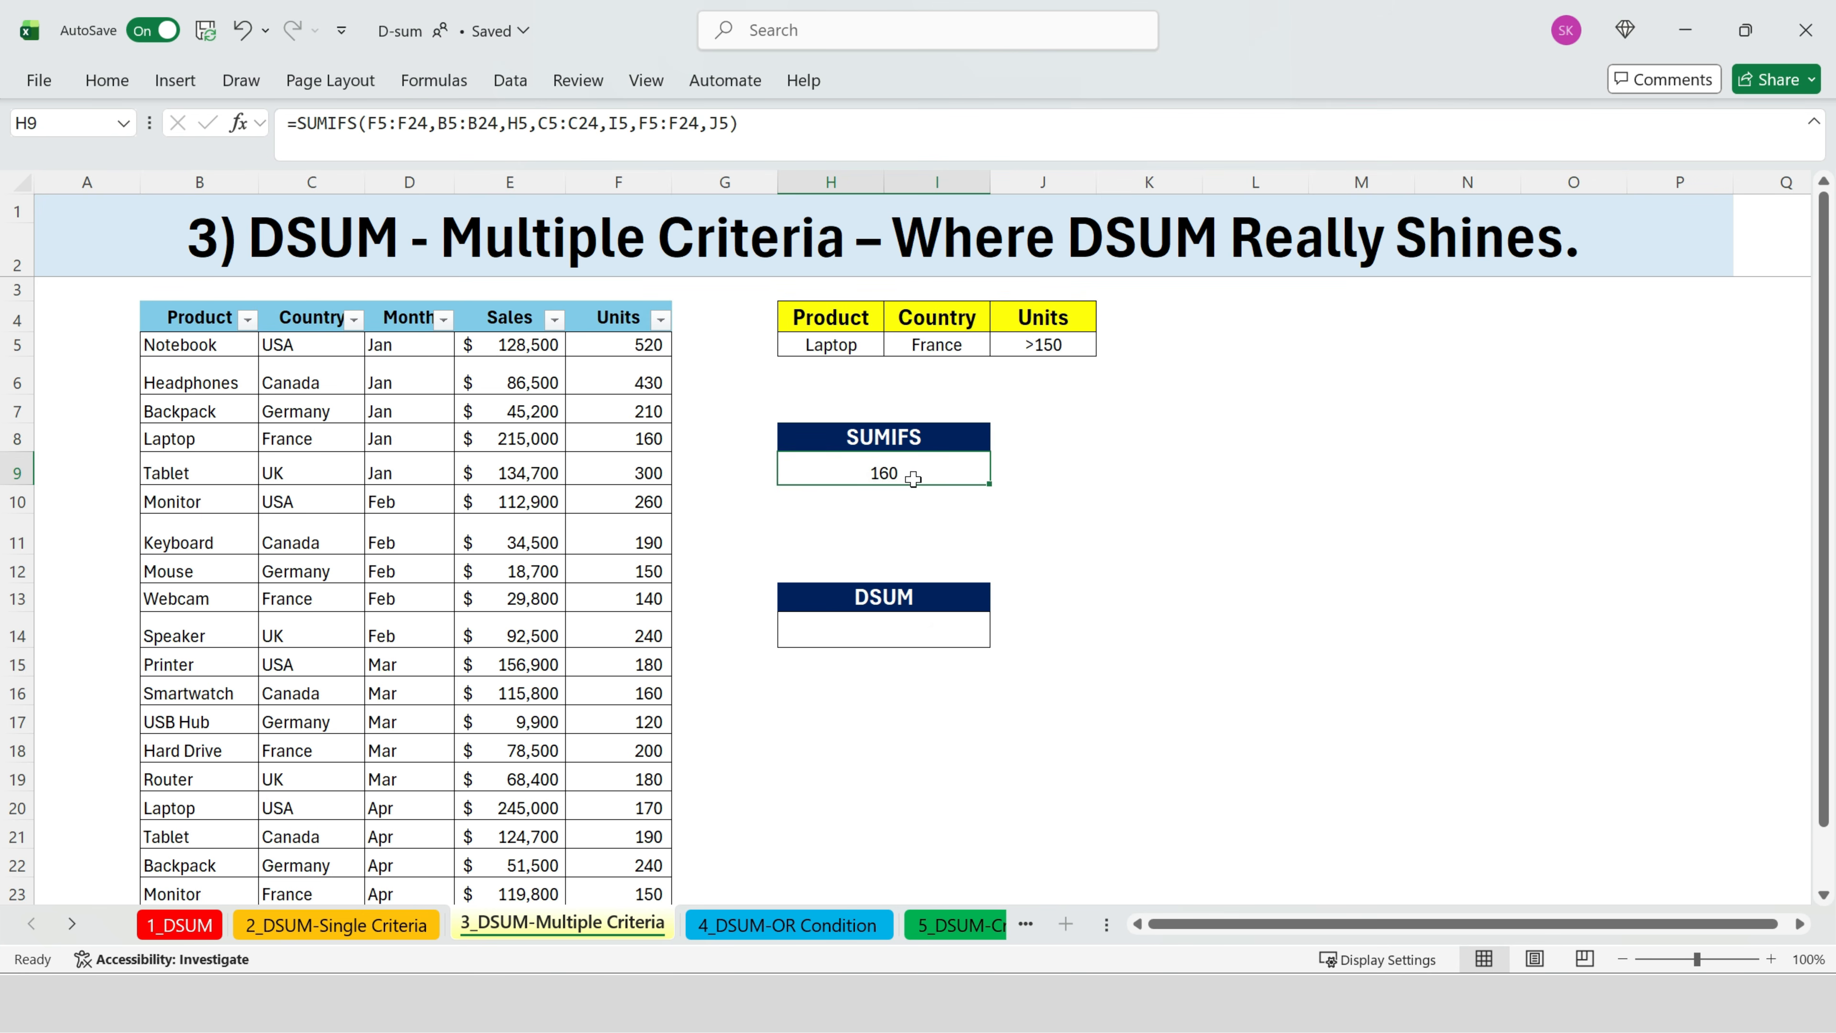
Step: Start a DSUM formula in cell H14 with the product table B4:F24, headers included, as the database
left_click(918, 631)
type("=")
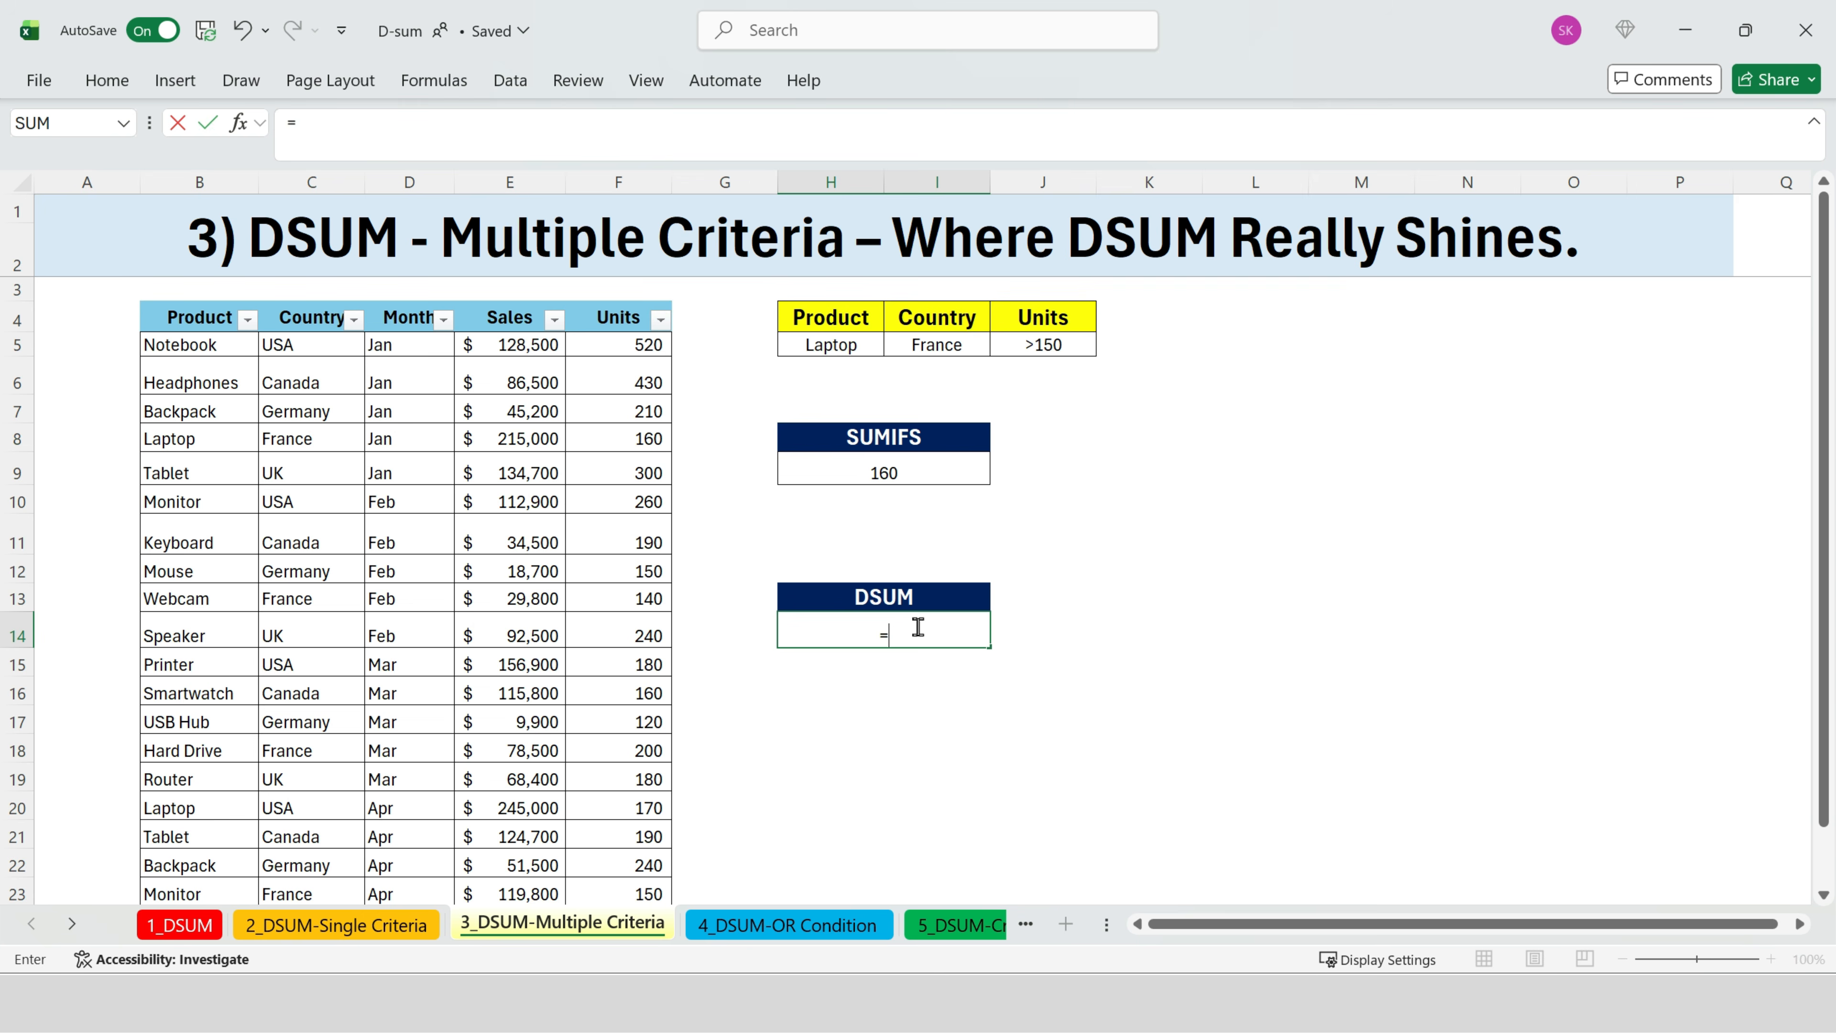
type("dsu")
double_click(918, 661)
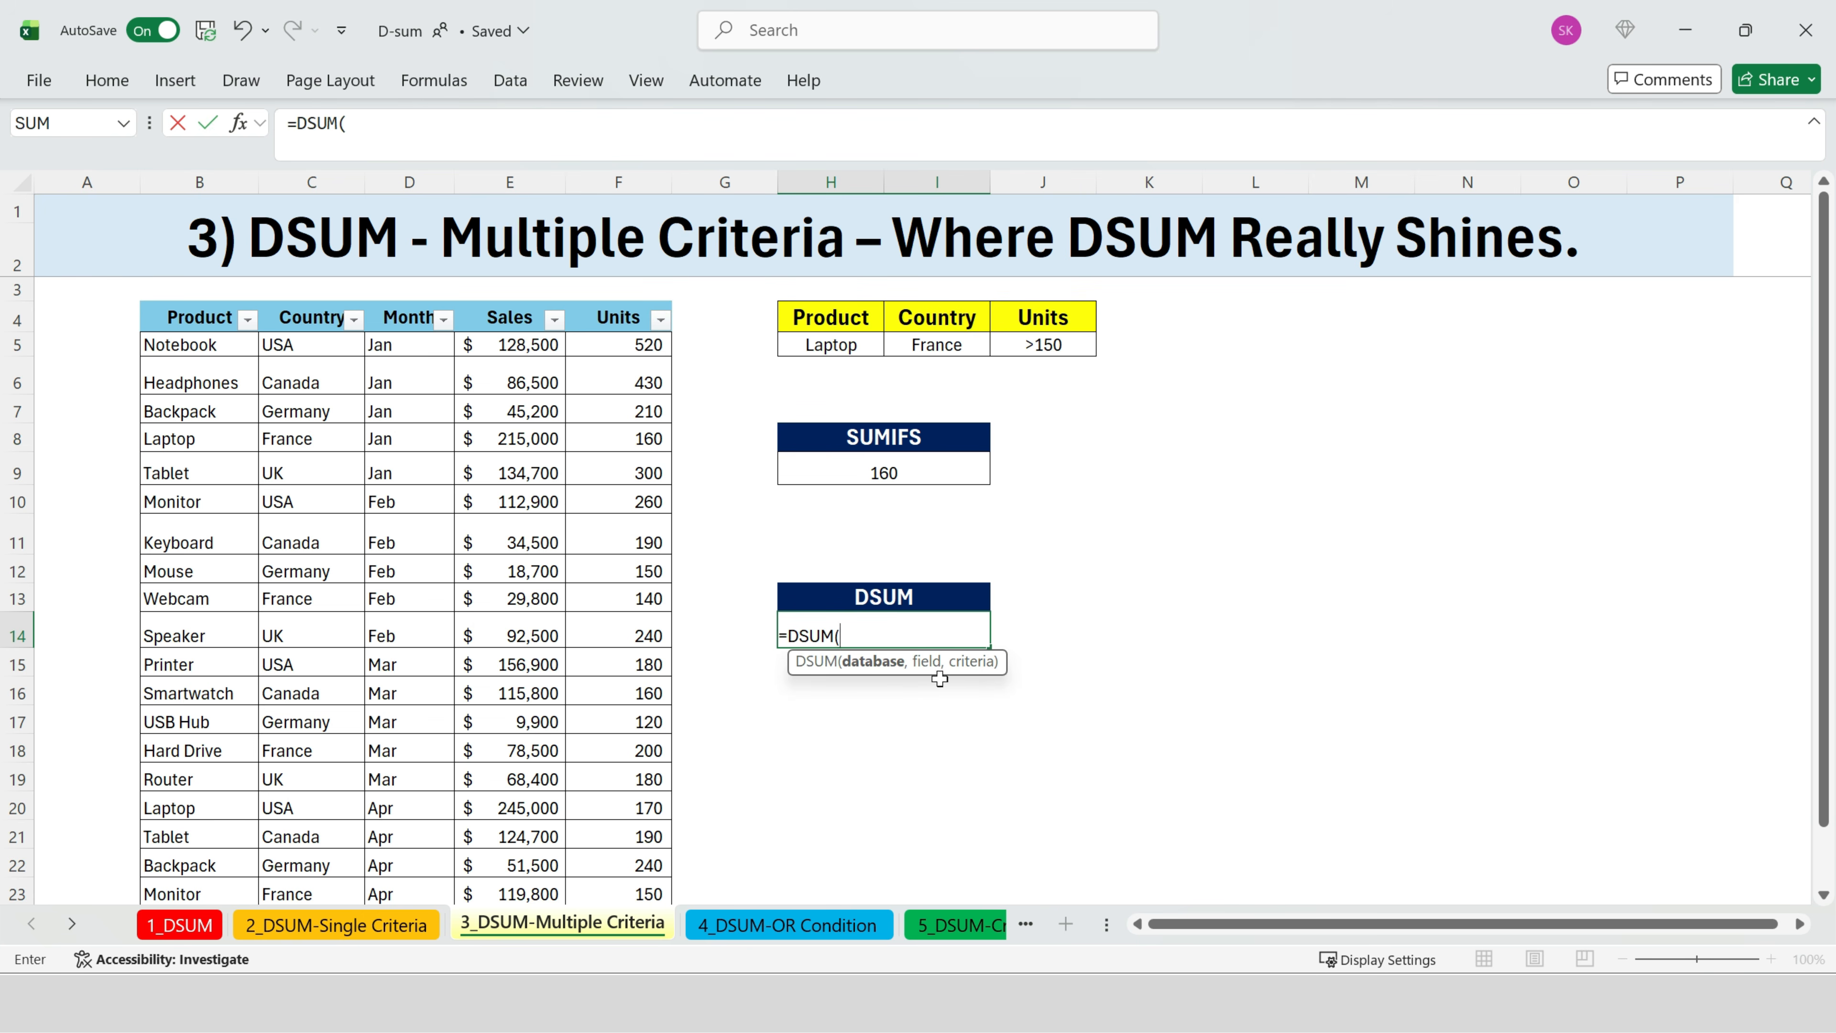
left_click(214, 322)
key("ctrl+shift+Right")
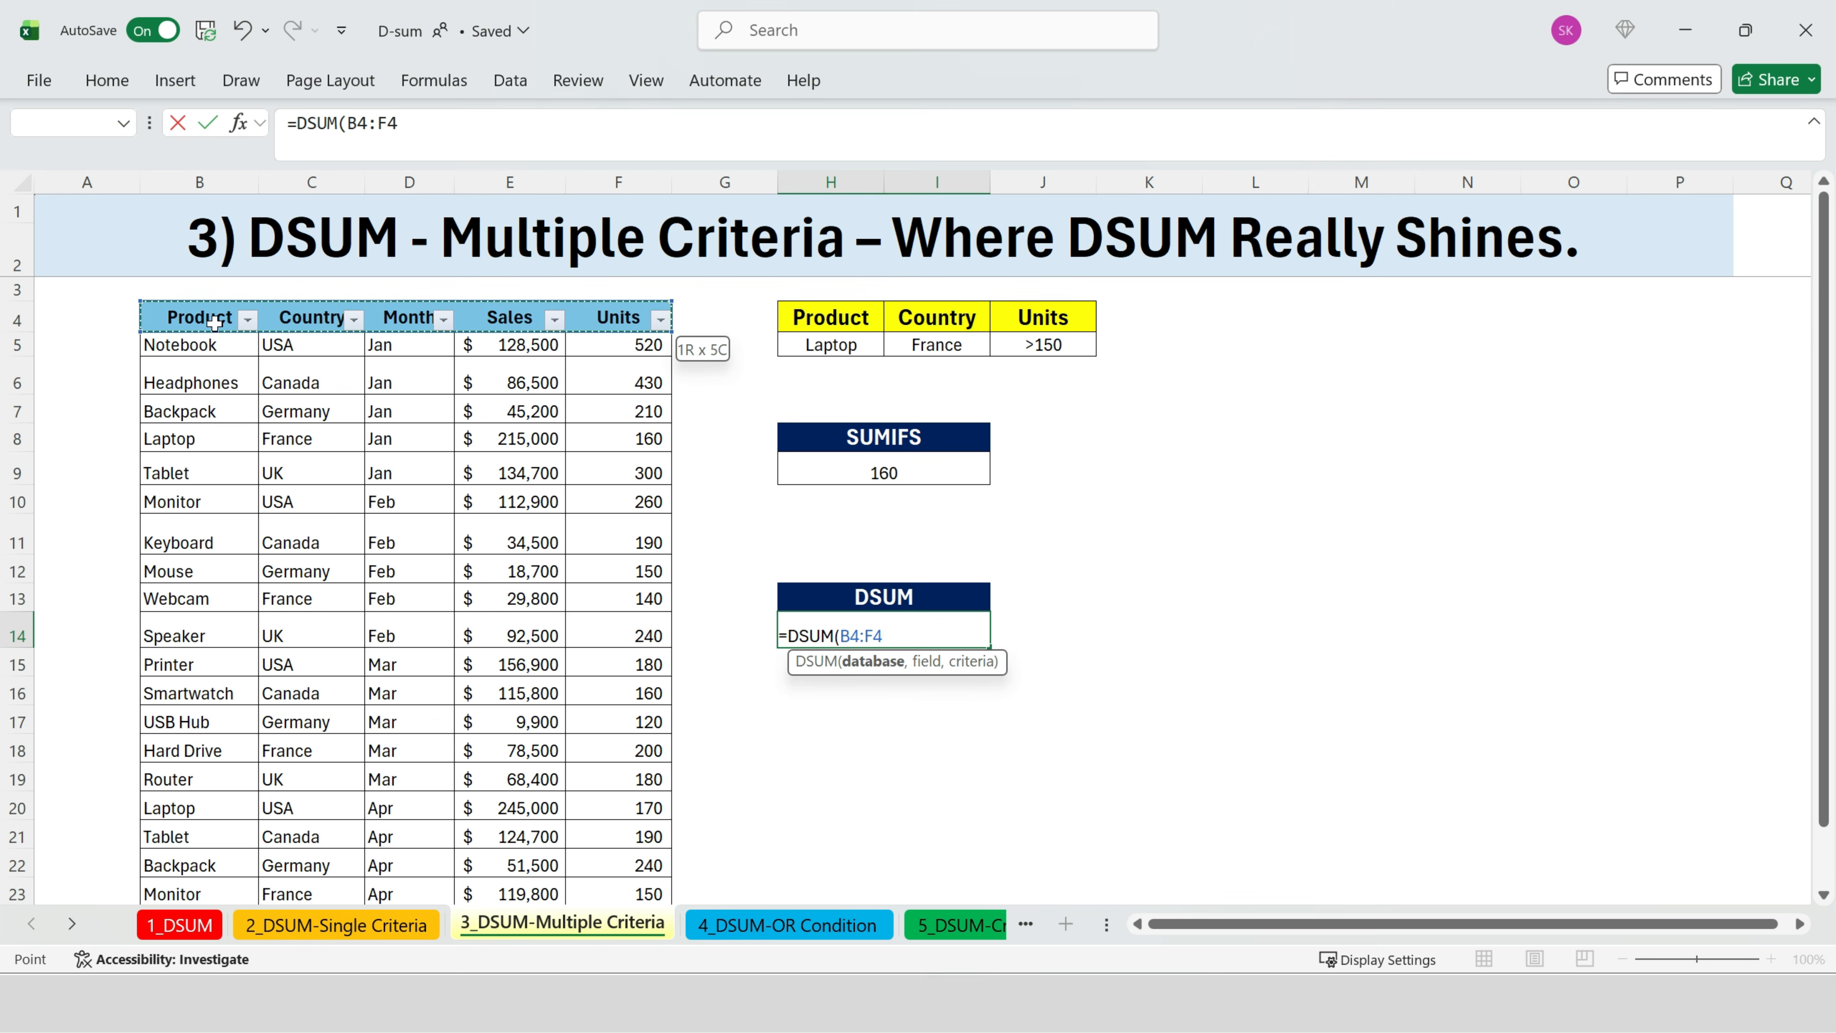
key("ctrl+shift+Down")
type(",")
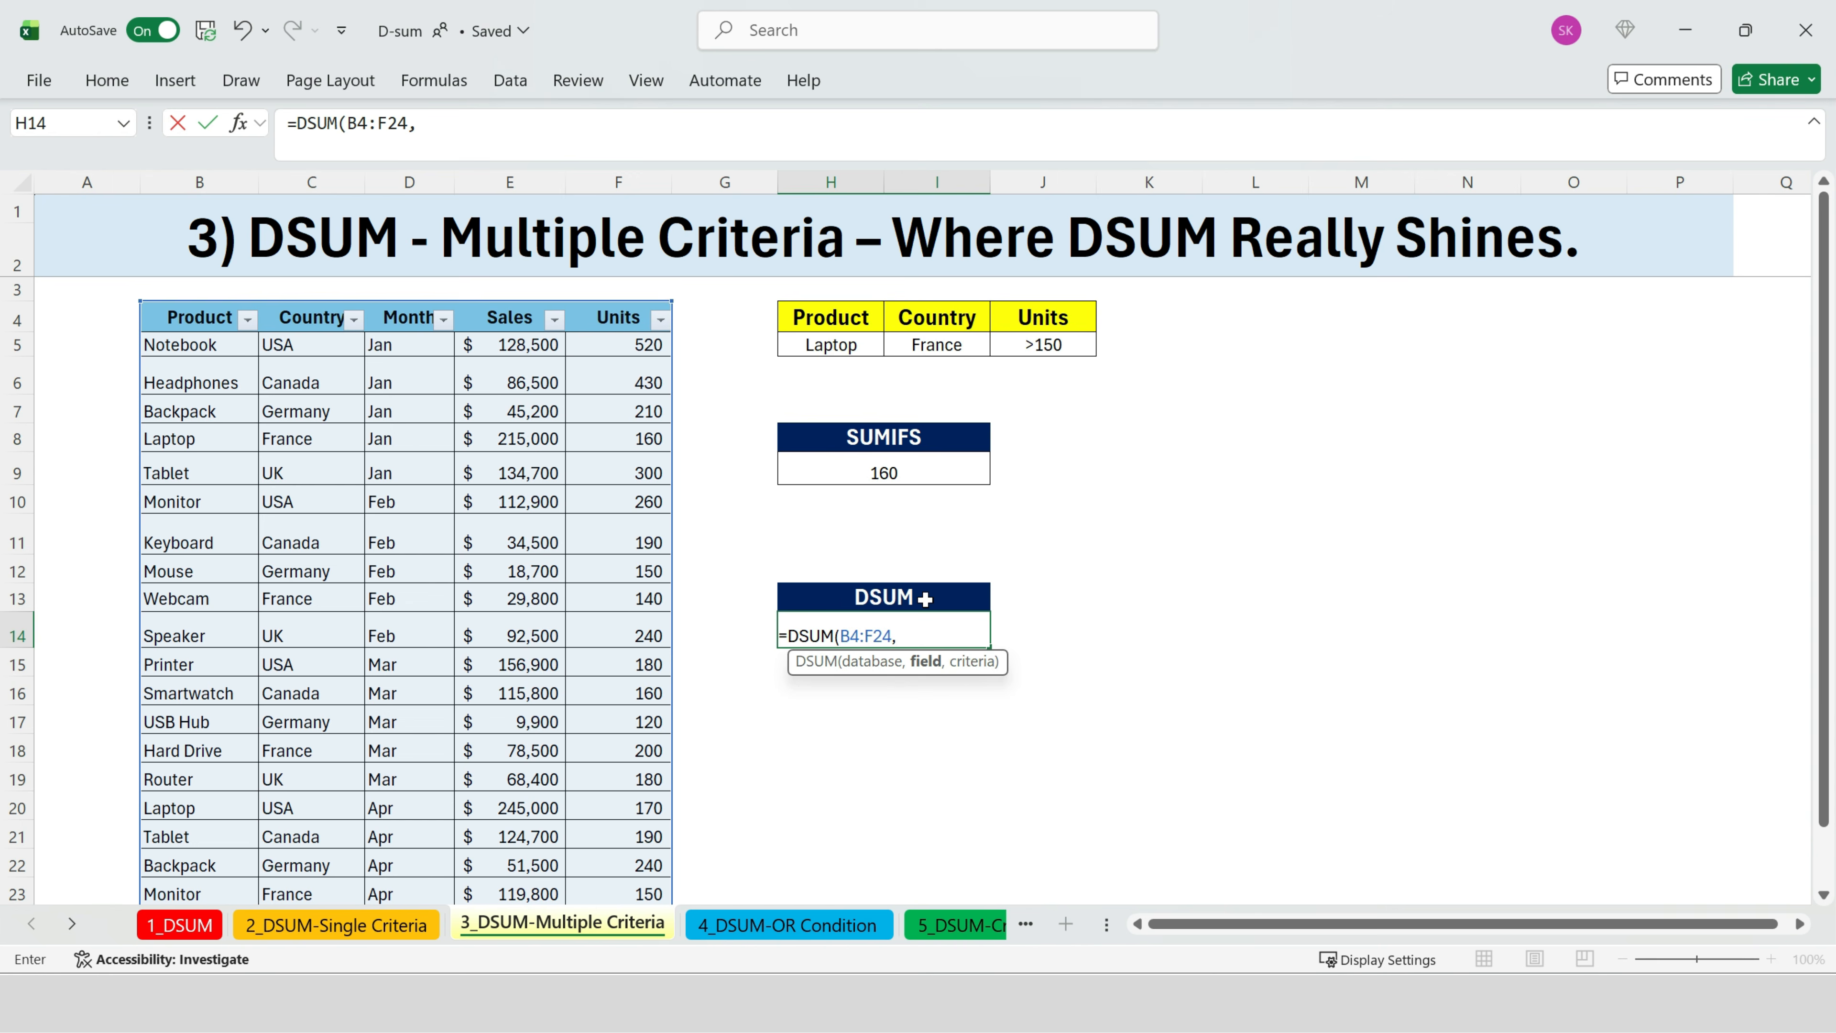
Step: Complete the DSUM formula with the Units header F4 as the field and H4:J5 as the criteria range
left_click(622, 313)
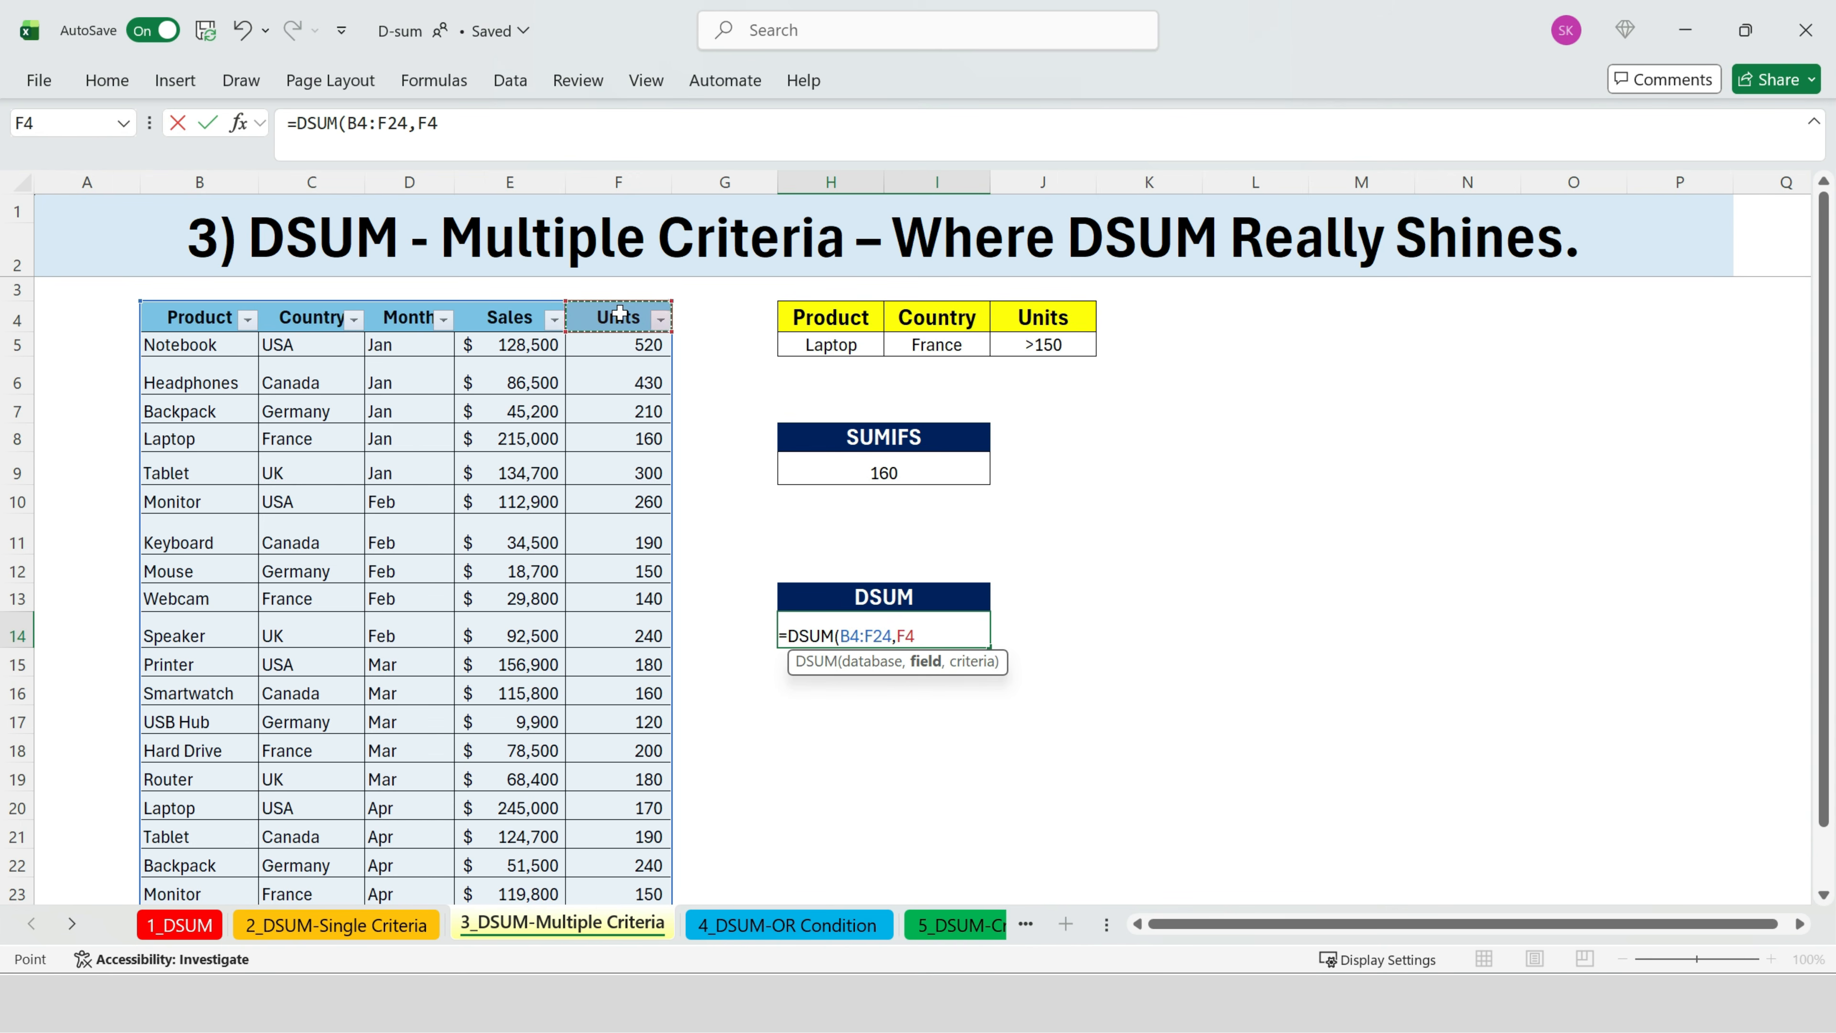
type(",")
left_click_drag(811, 312, 1063, 340)
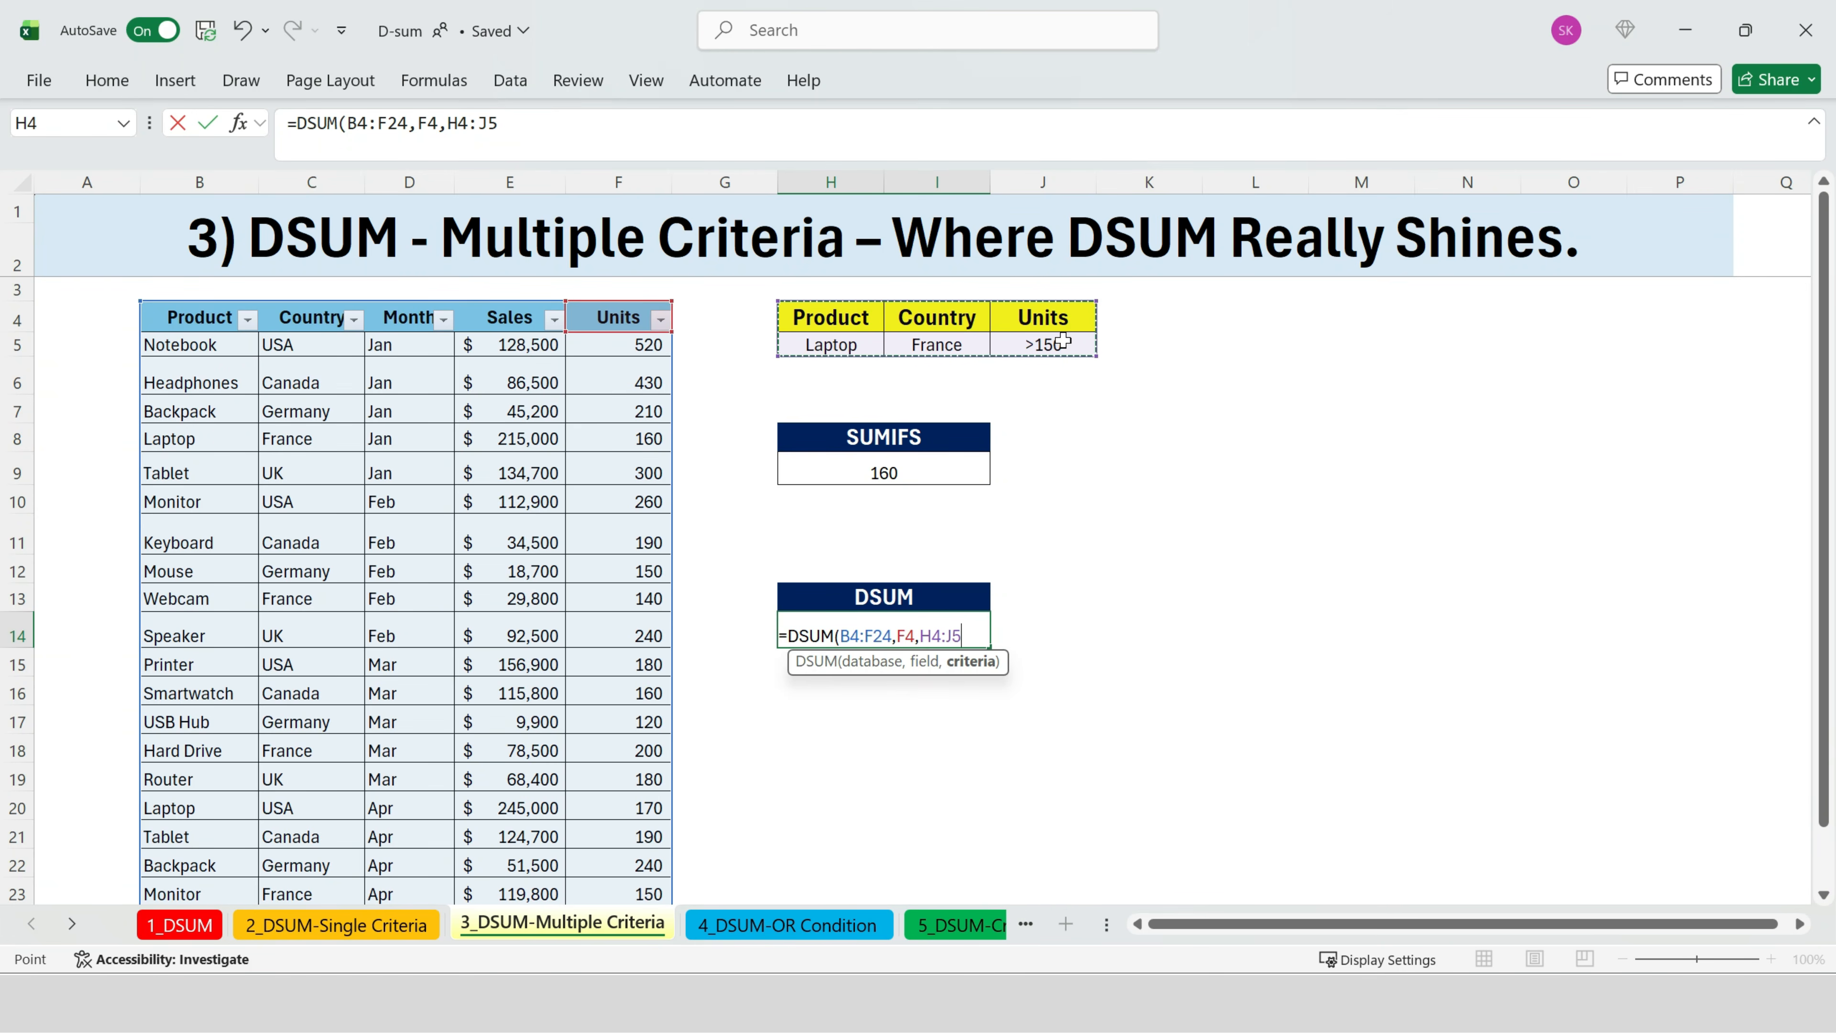
key("Return")
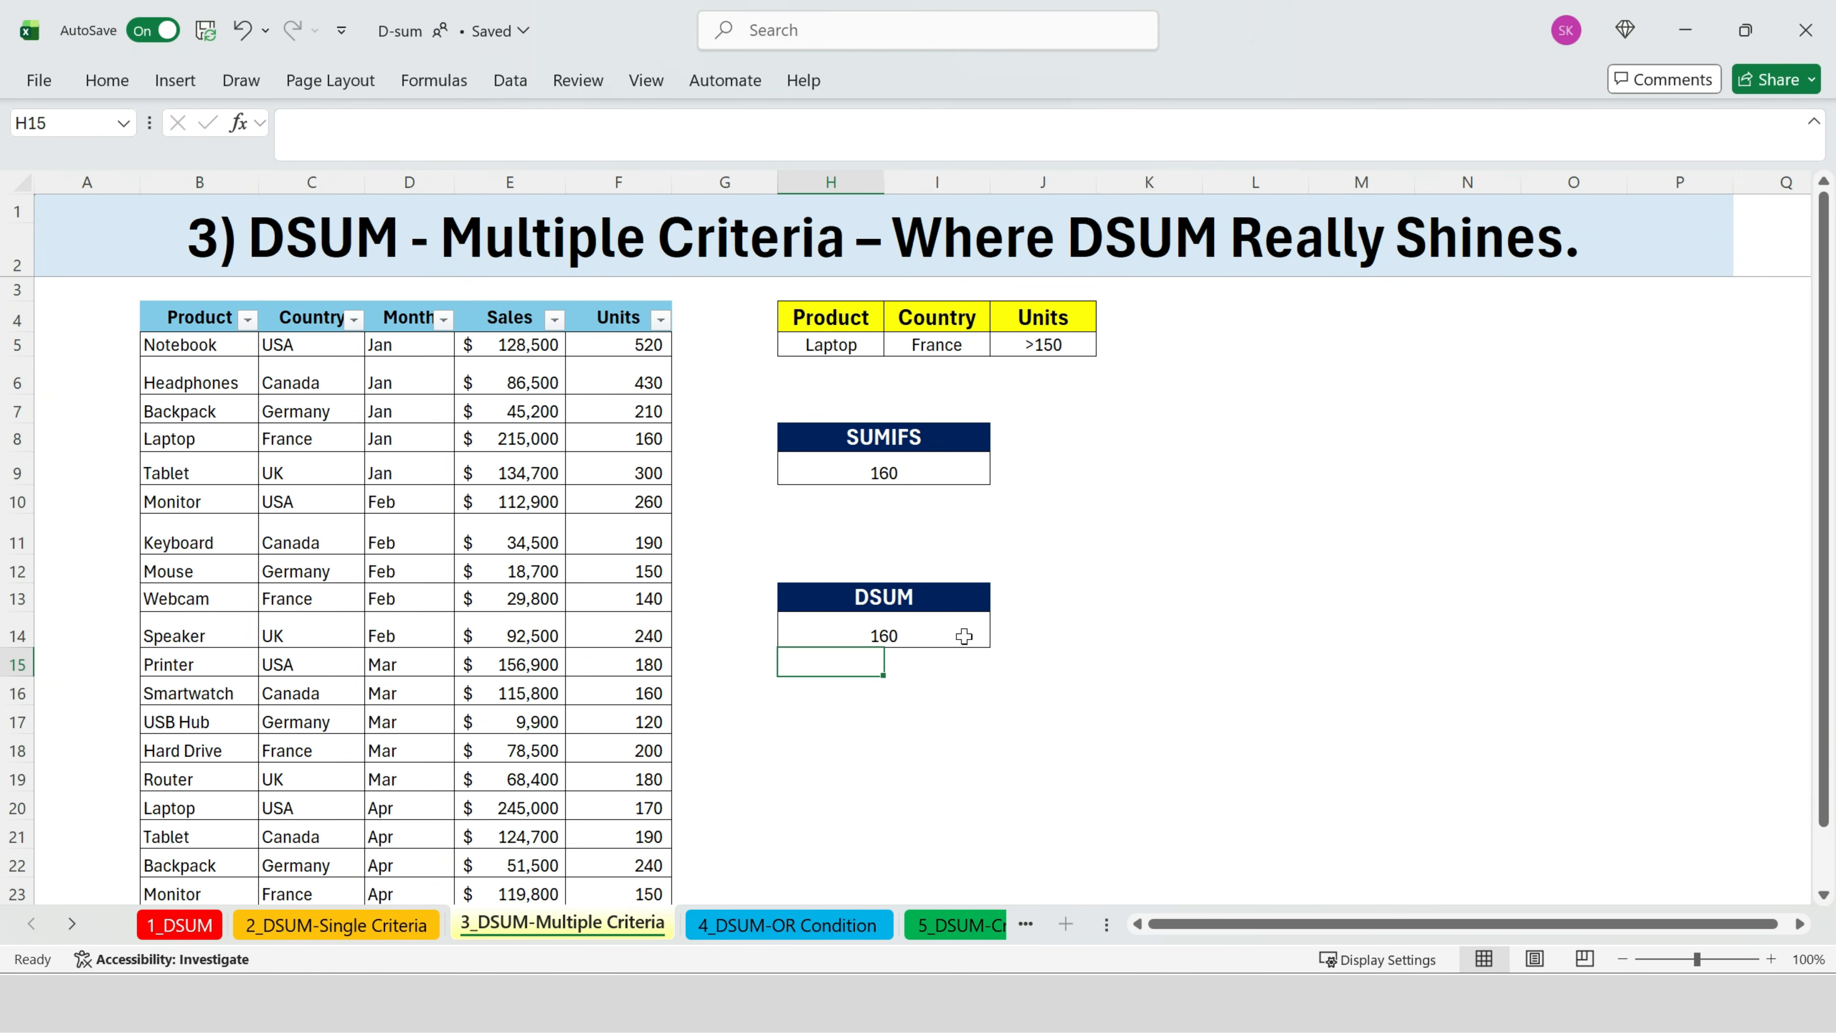
left_click(940, 633)
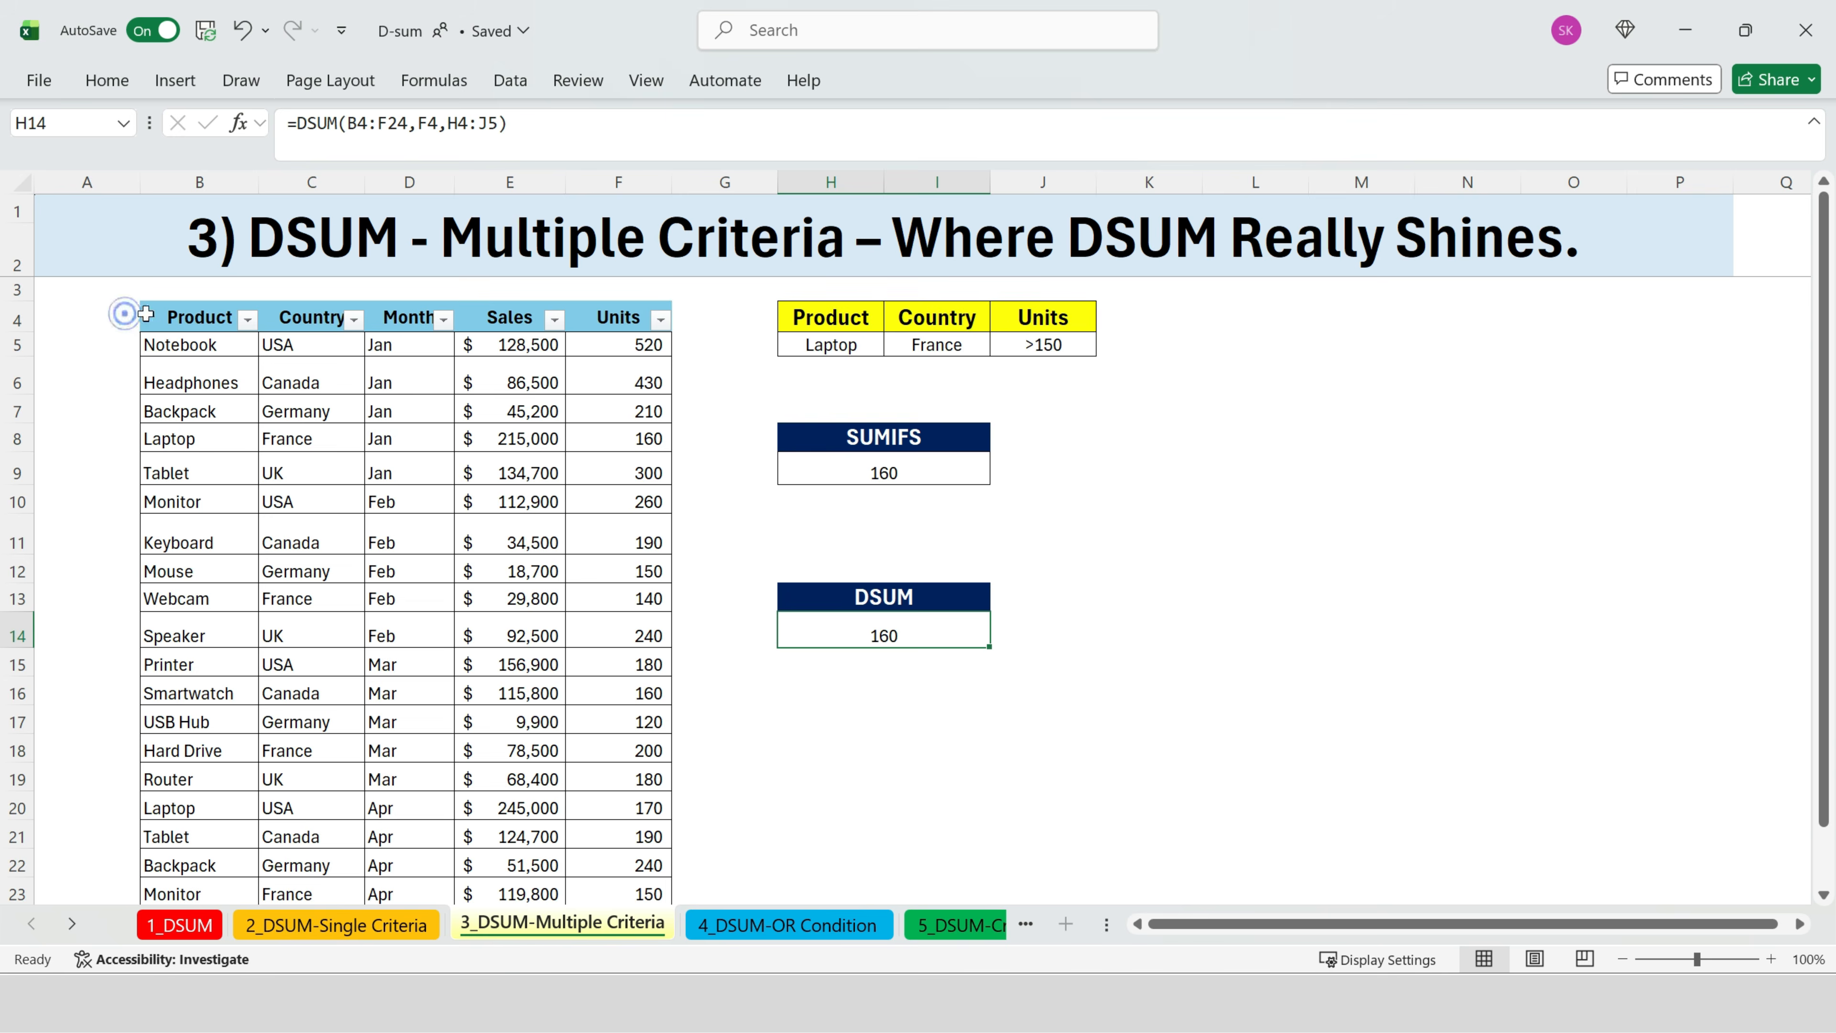
left_click_drag(131, 313, 1362, 749)
left_click(1208, 500)
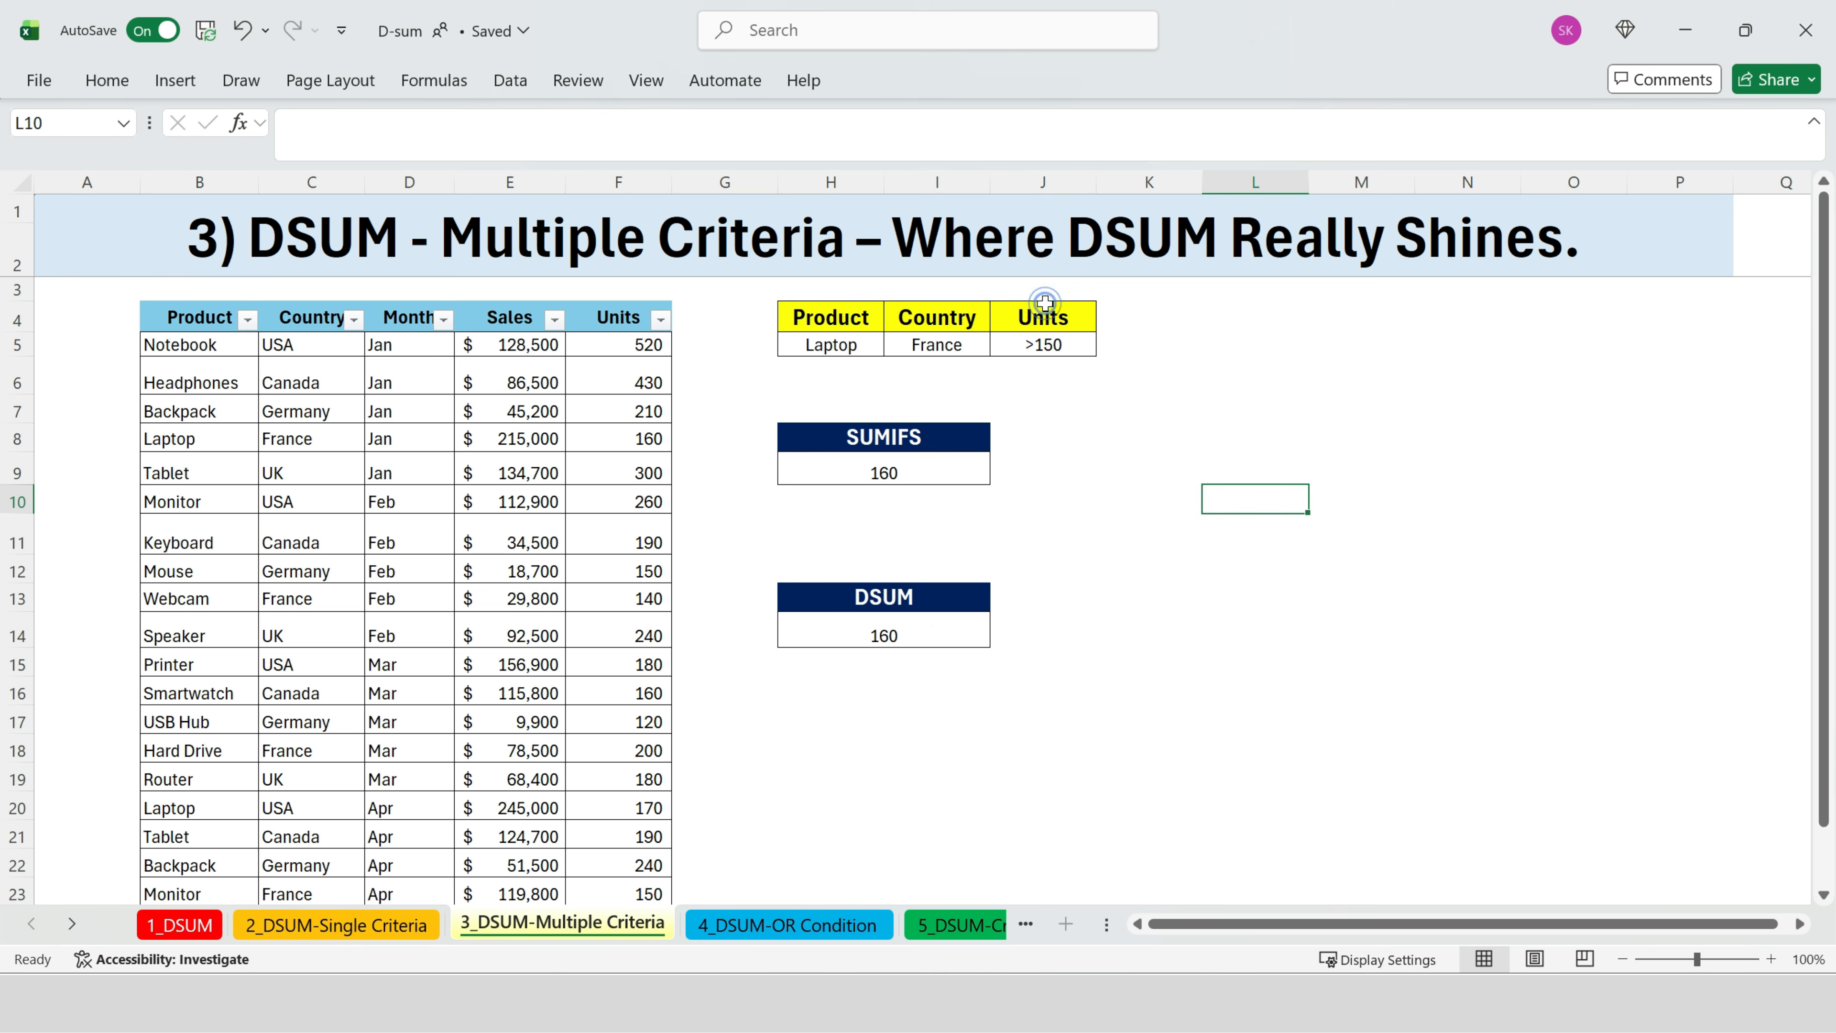
Step: Clear the contents and formatting of the Units criterion in J4:J5 and check the DSUM result in H14
left_click_drag(1042, 309, 1046, 343)
left_click(108, 79)
left_click(1258, 182)
left_click(1301, 218)
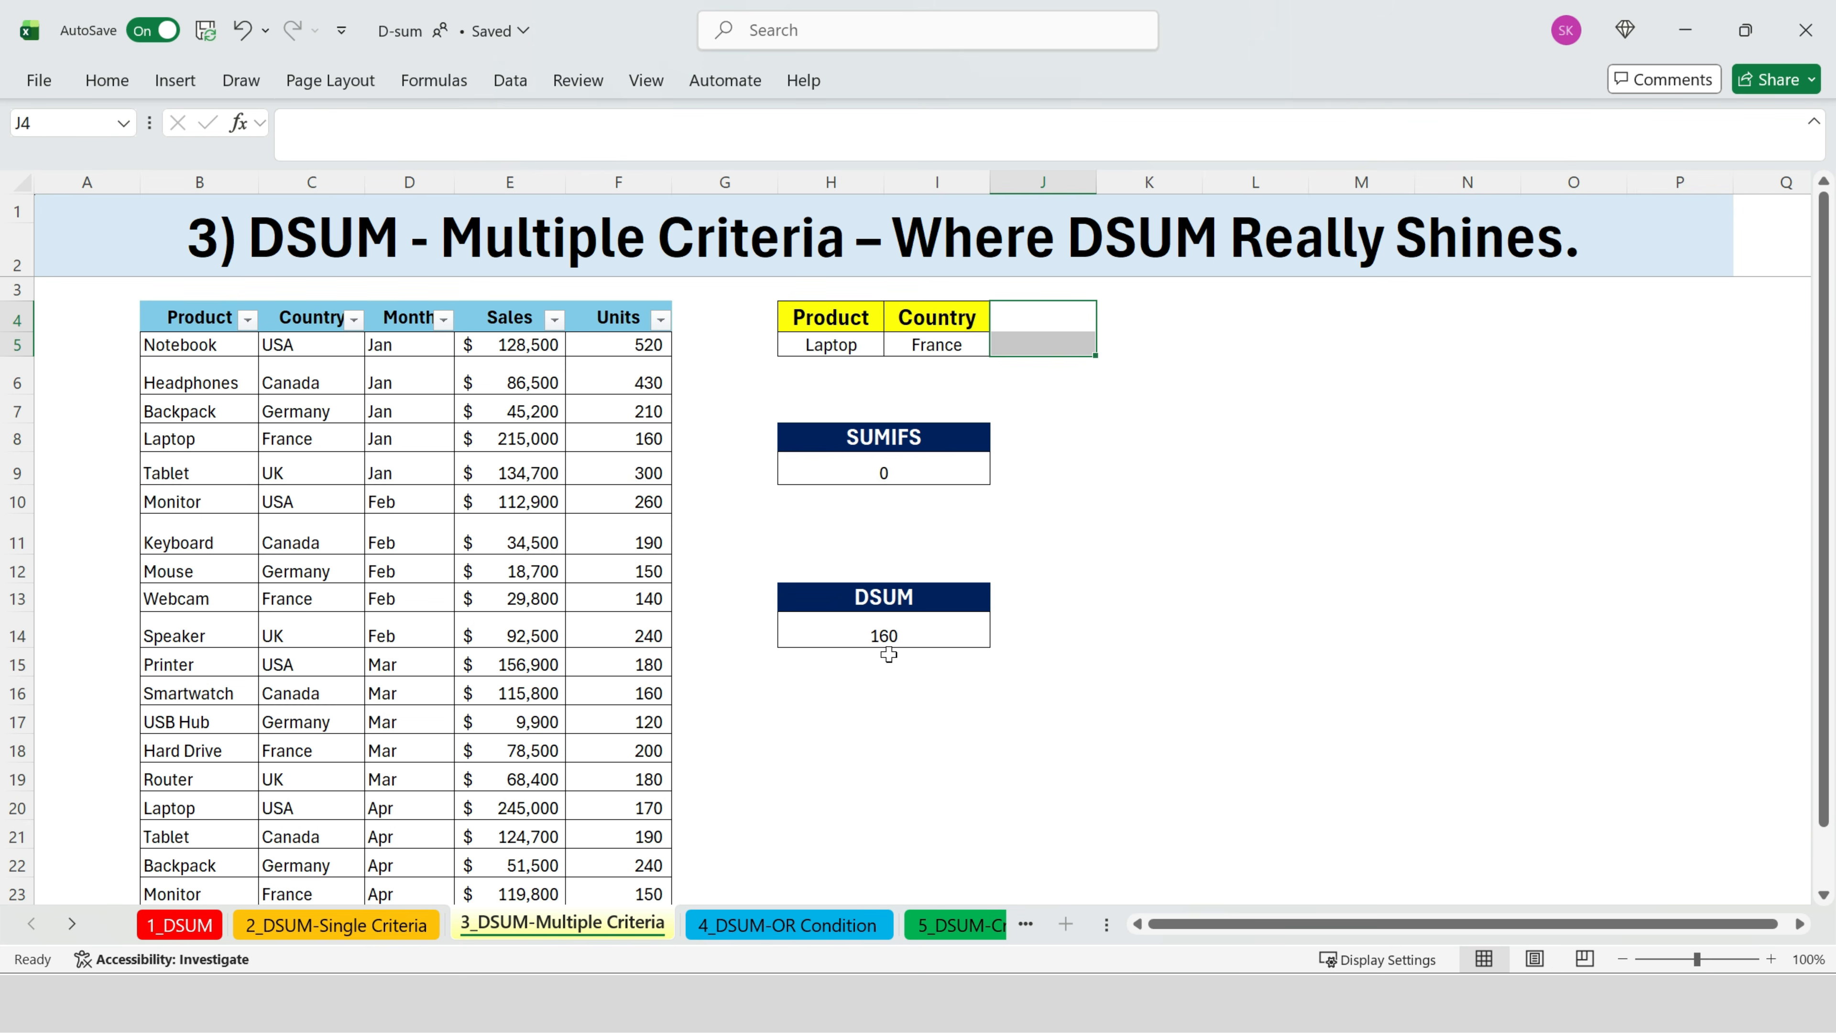
double_click(900, 626)
left_click(1090, 540)
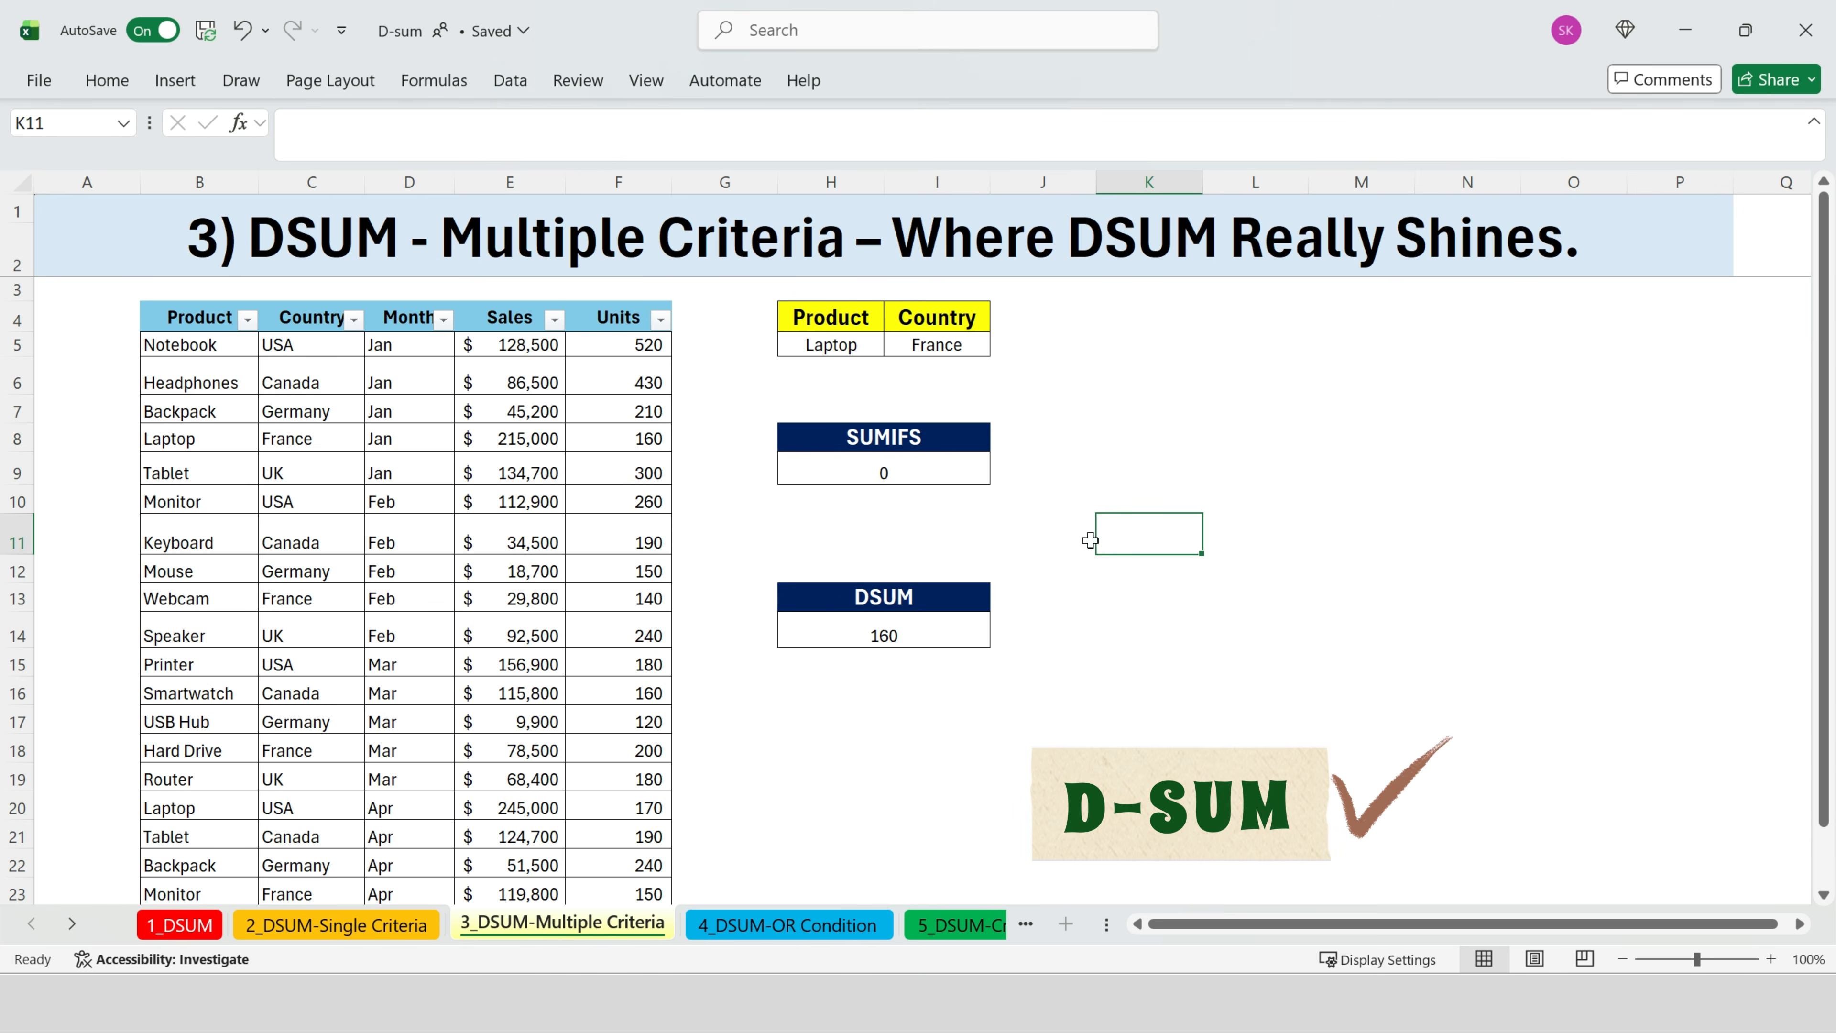
Step: Clear the contents and formatting of the Country criterion in I4:I5 and review the DSUM formula in H14
left_click(972, 344)
double_click(972, 344)
mouse_move(969, 344)
left_mouse_down()
mouse_move(838, 335)
mouse_move(997, 356)
left_mouse_up()
left_click(1164, 378)
left_click(108, 79)
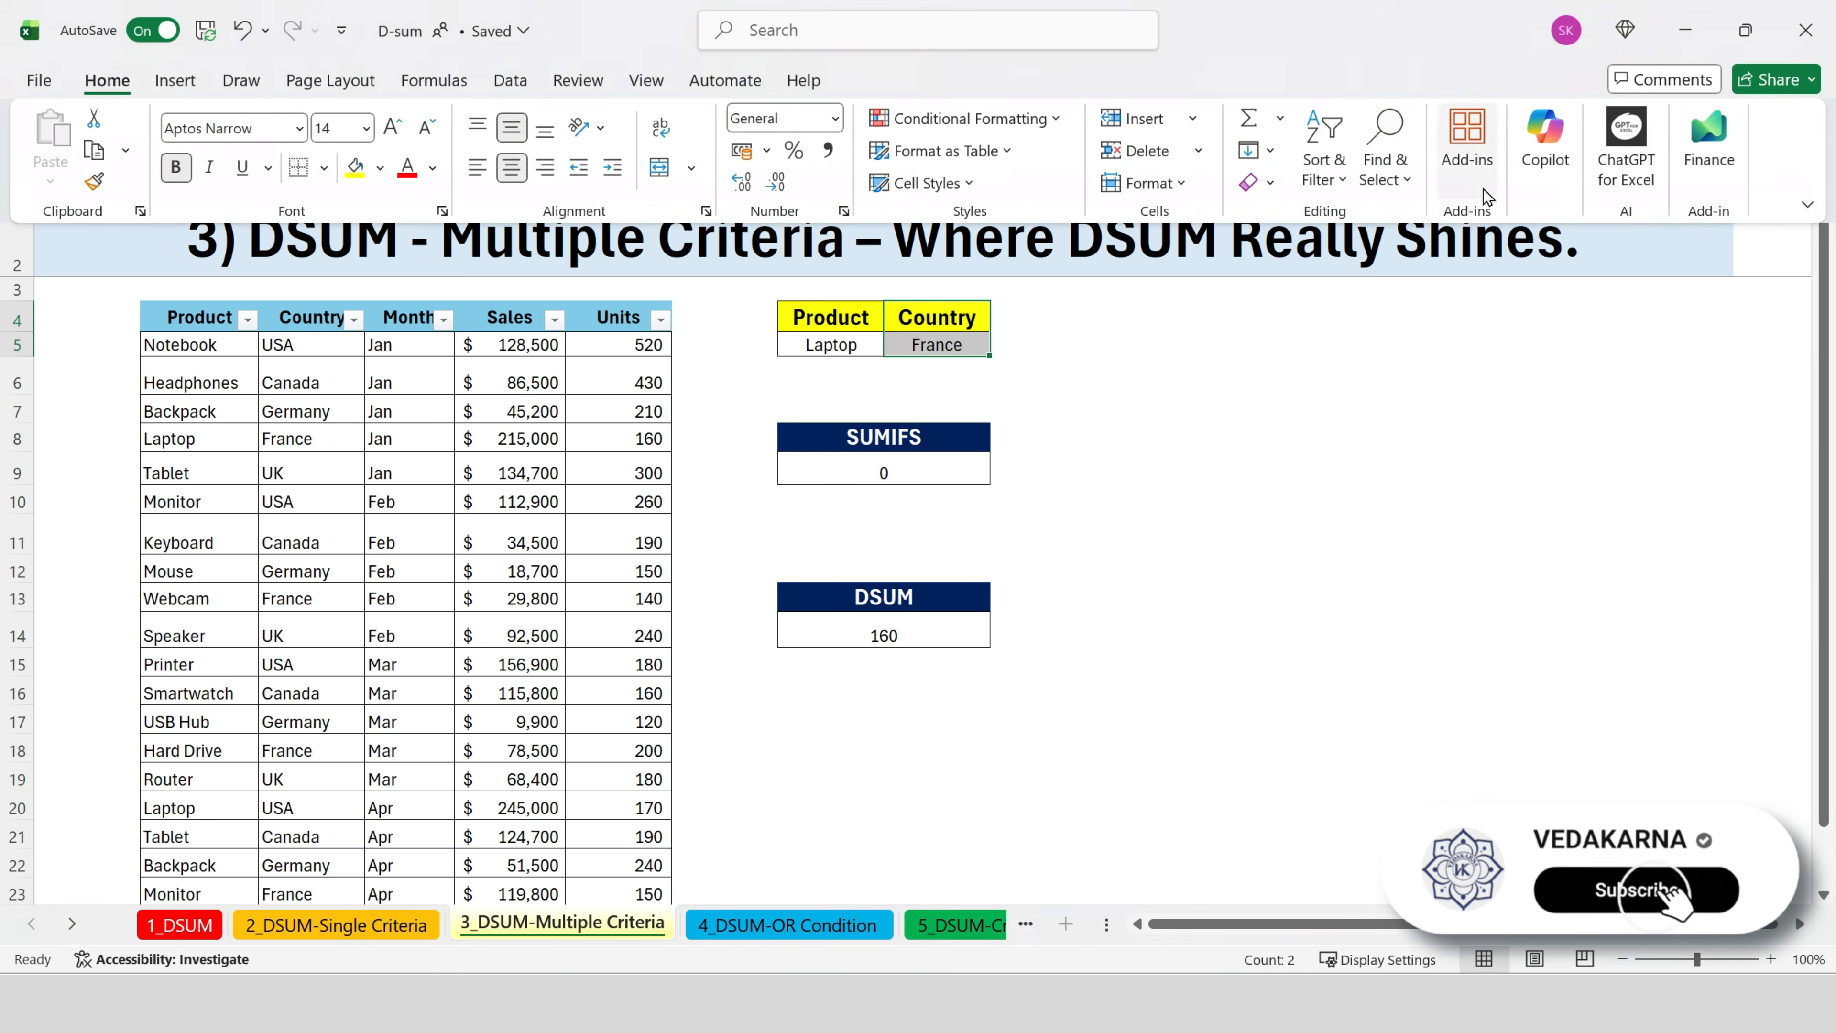
left_click(1259, 182)
left_click(1314, 219)
double_click(904, 635)
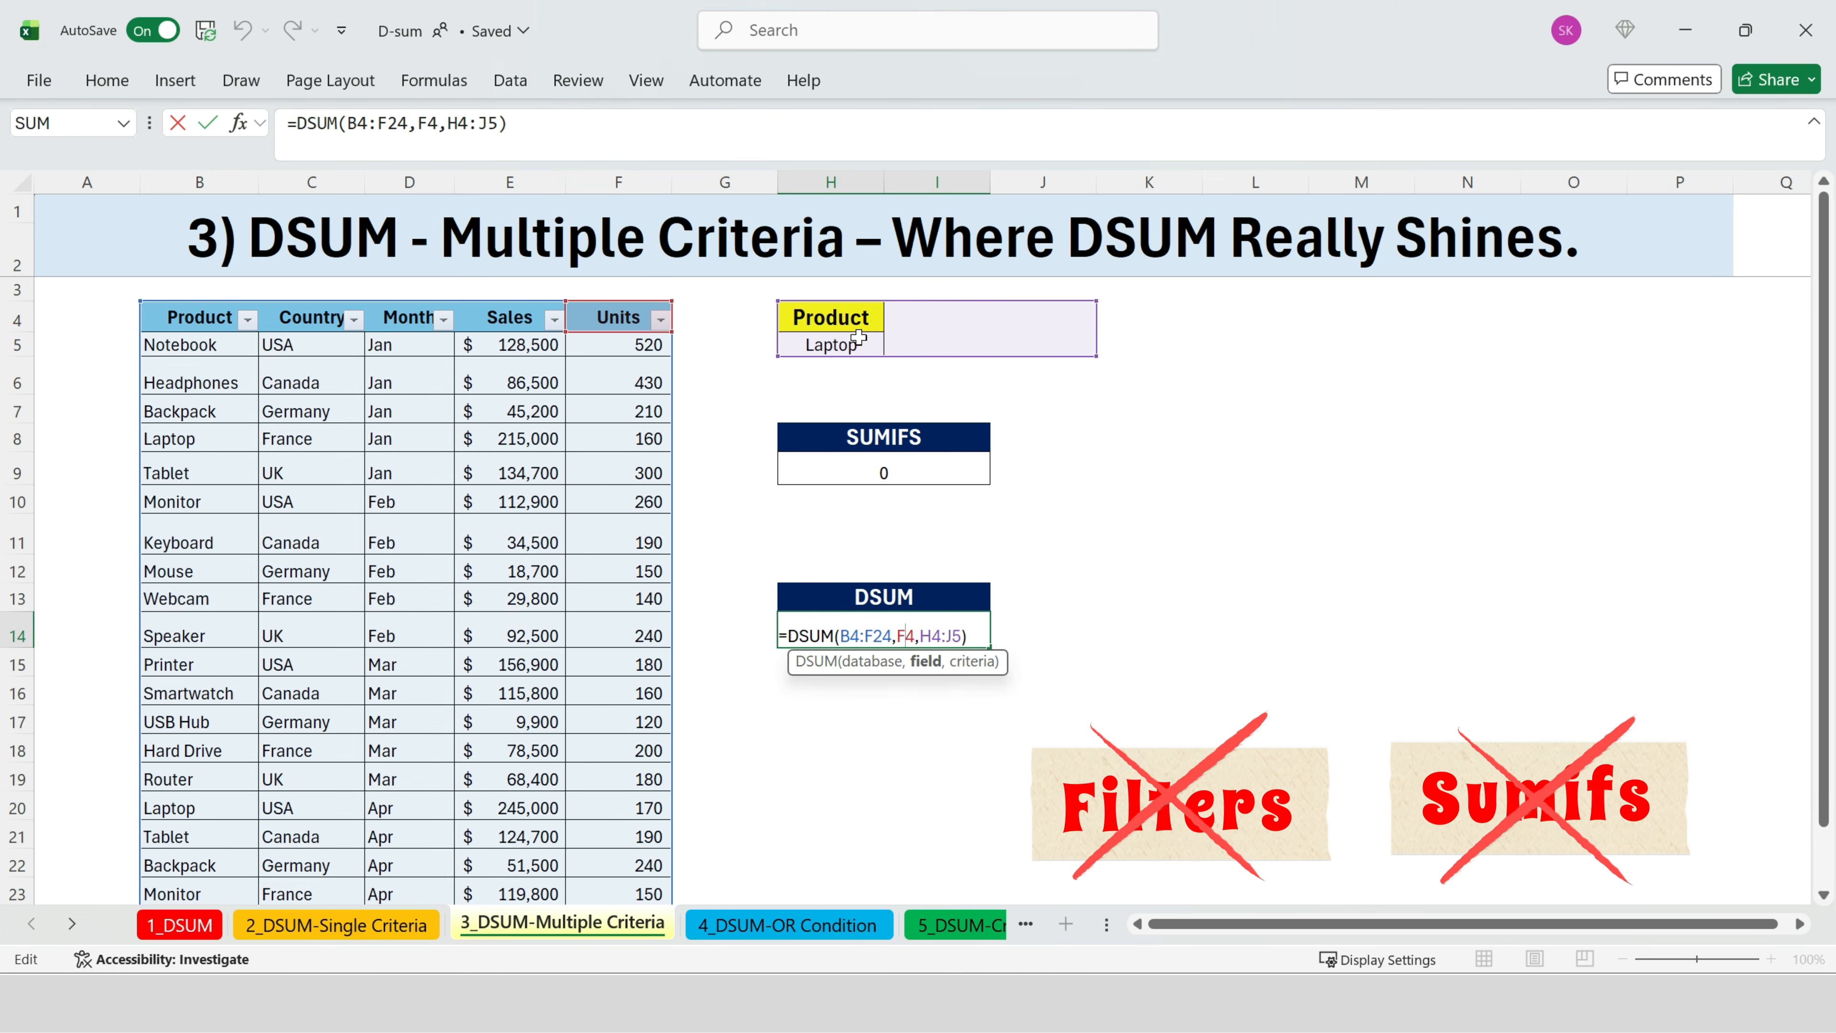
key("ctrl+Return")
left_click(1253, 528)
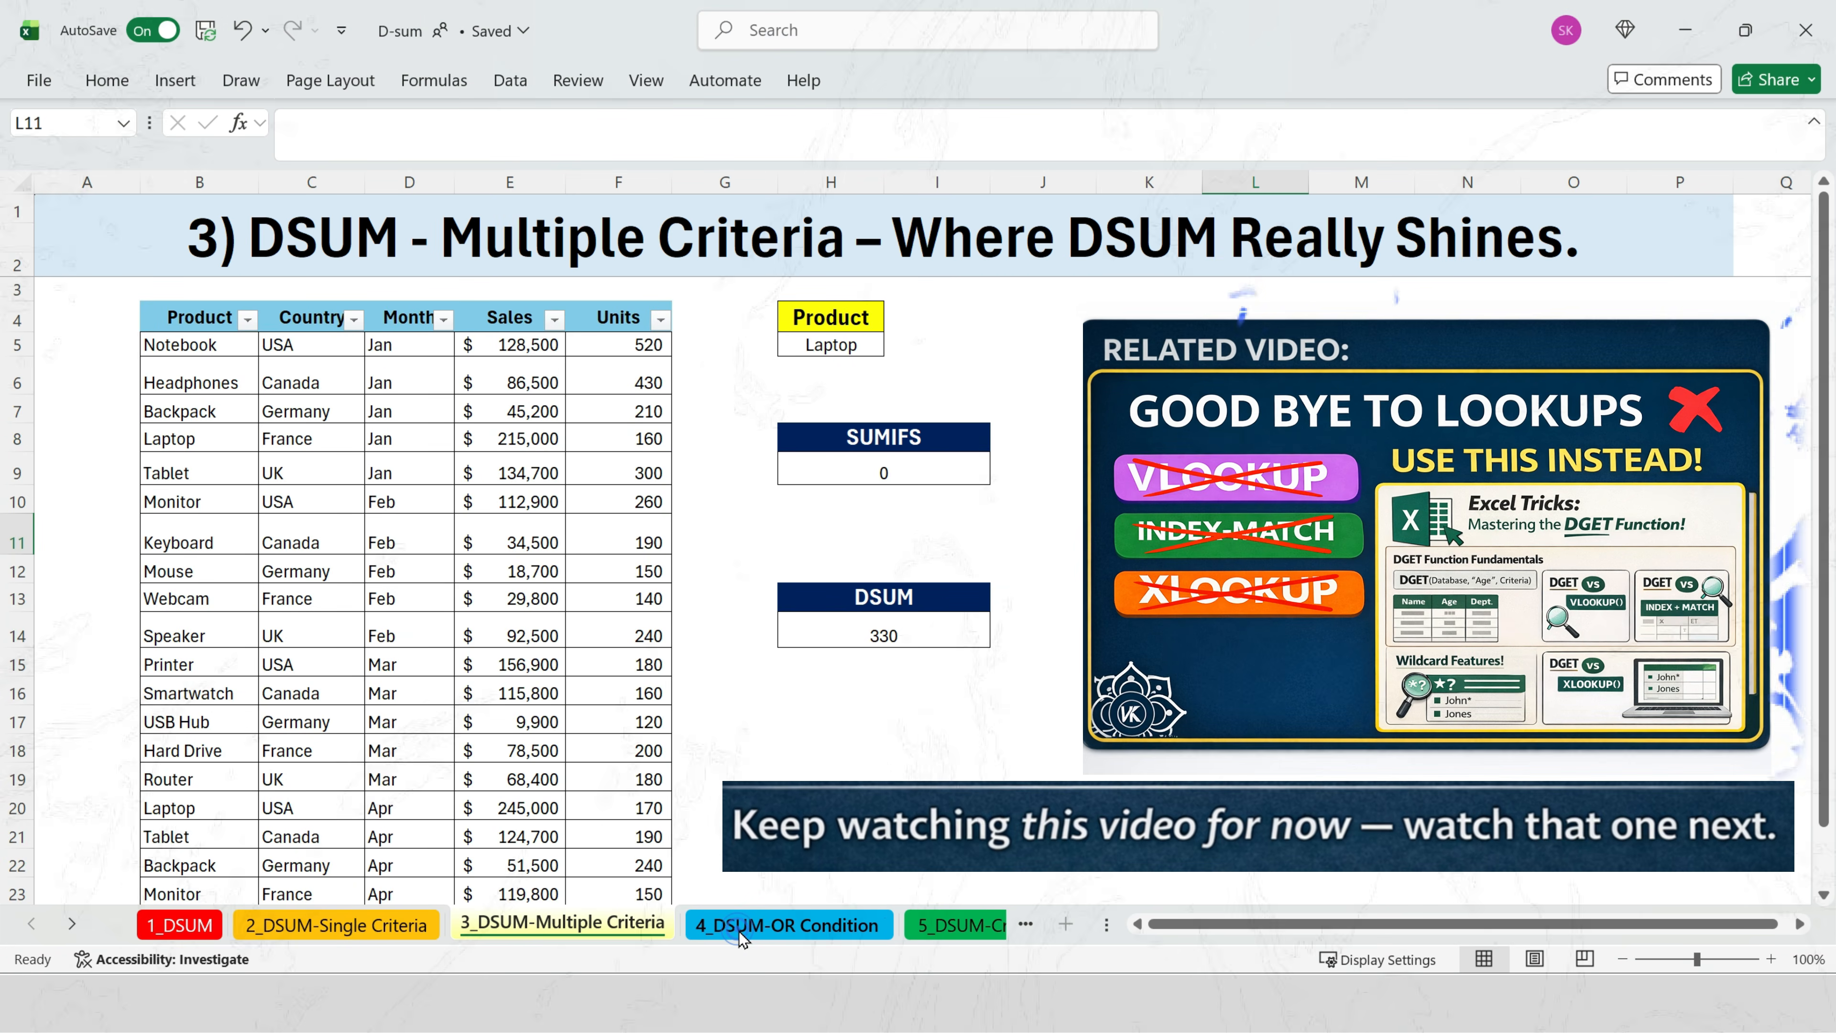
Step: Switch to the 4_DSUM-OR Condition sheet and review the product table and the three criteria rows in H4:J7
left_click(739, 931)
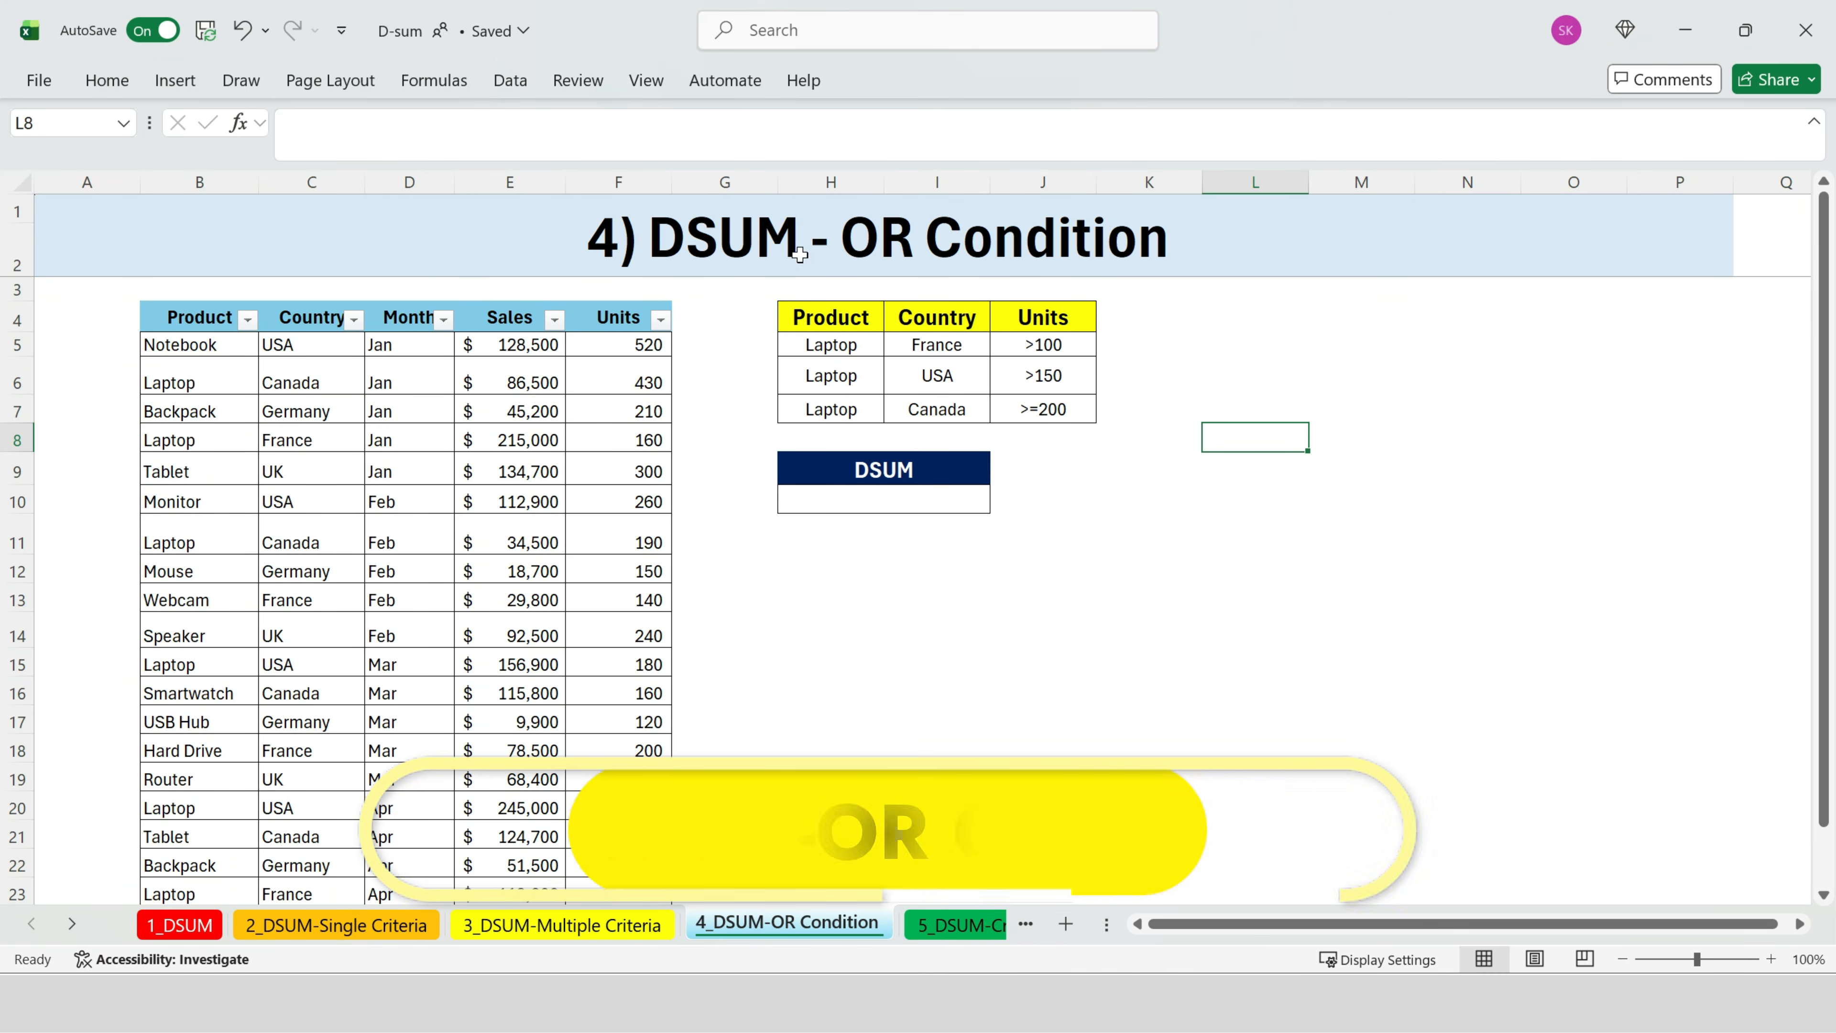
left_click(1044, 509)
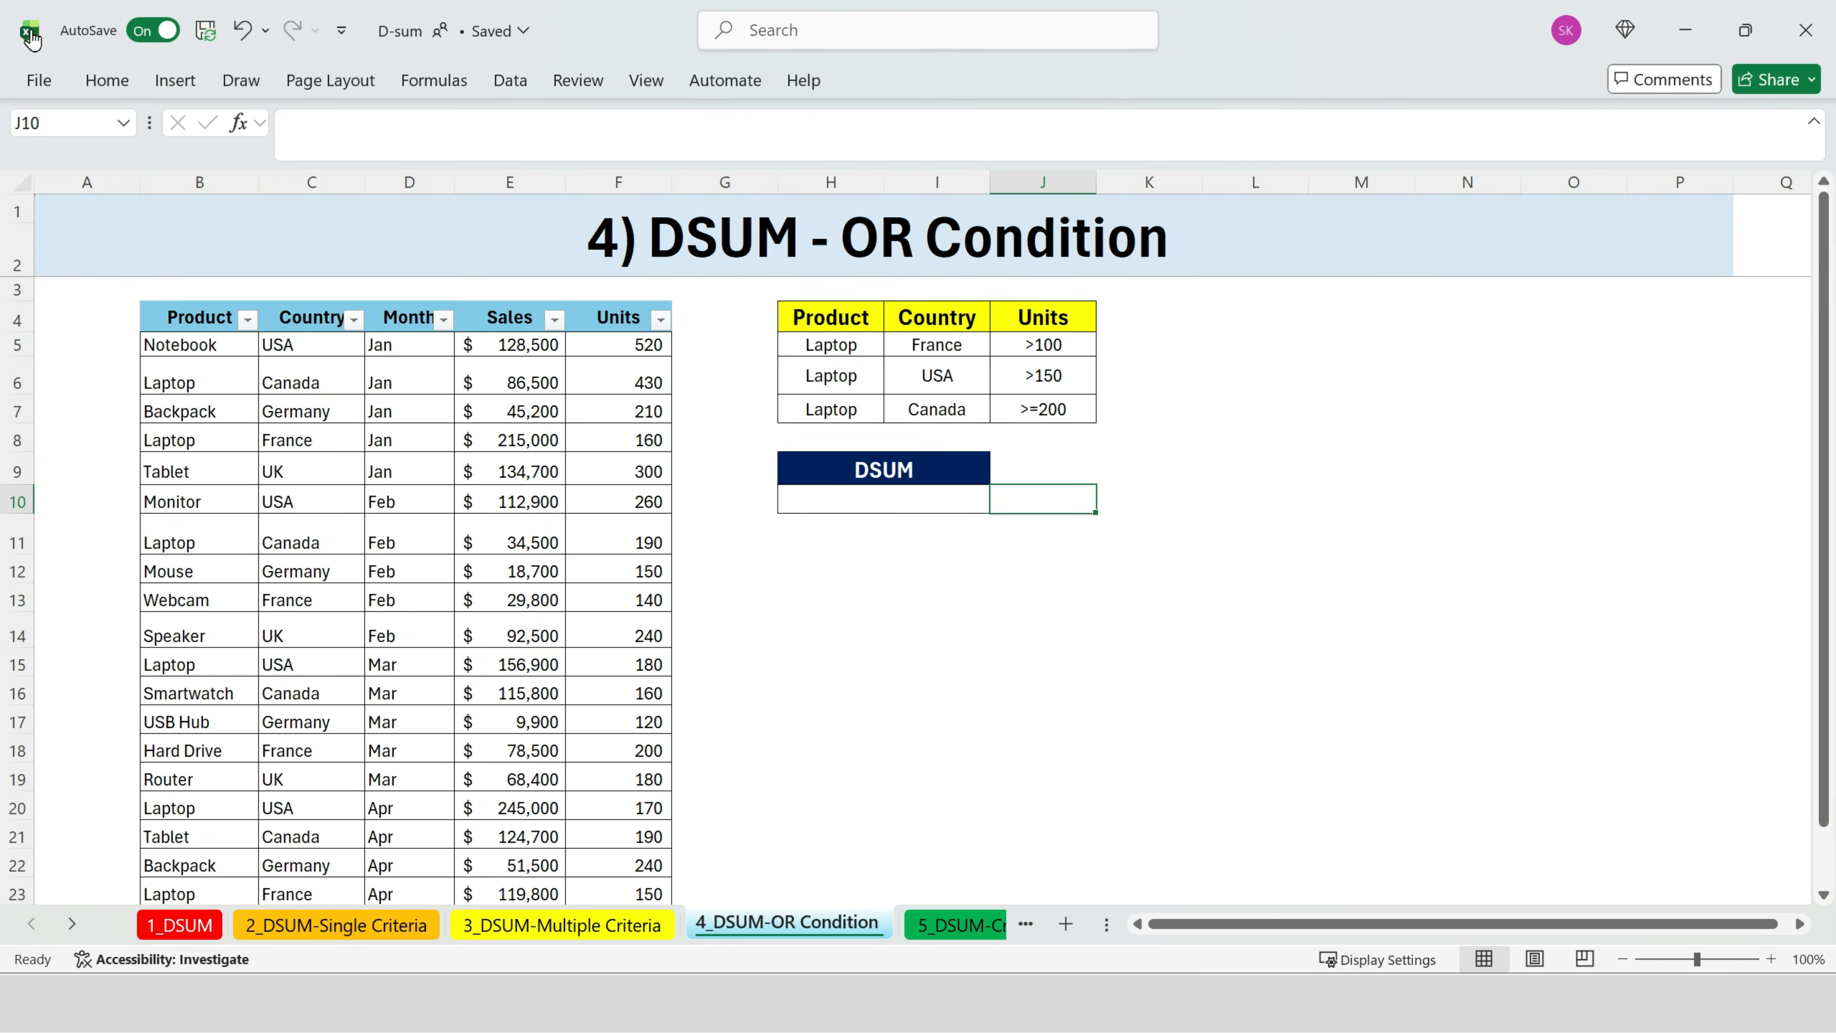
left_click(28, 29)
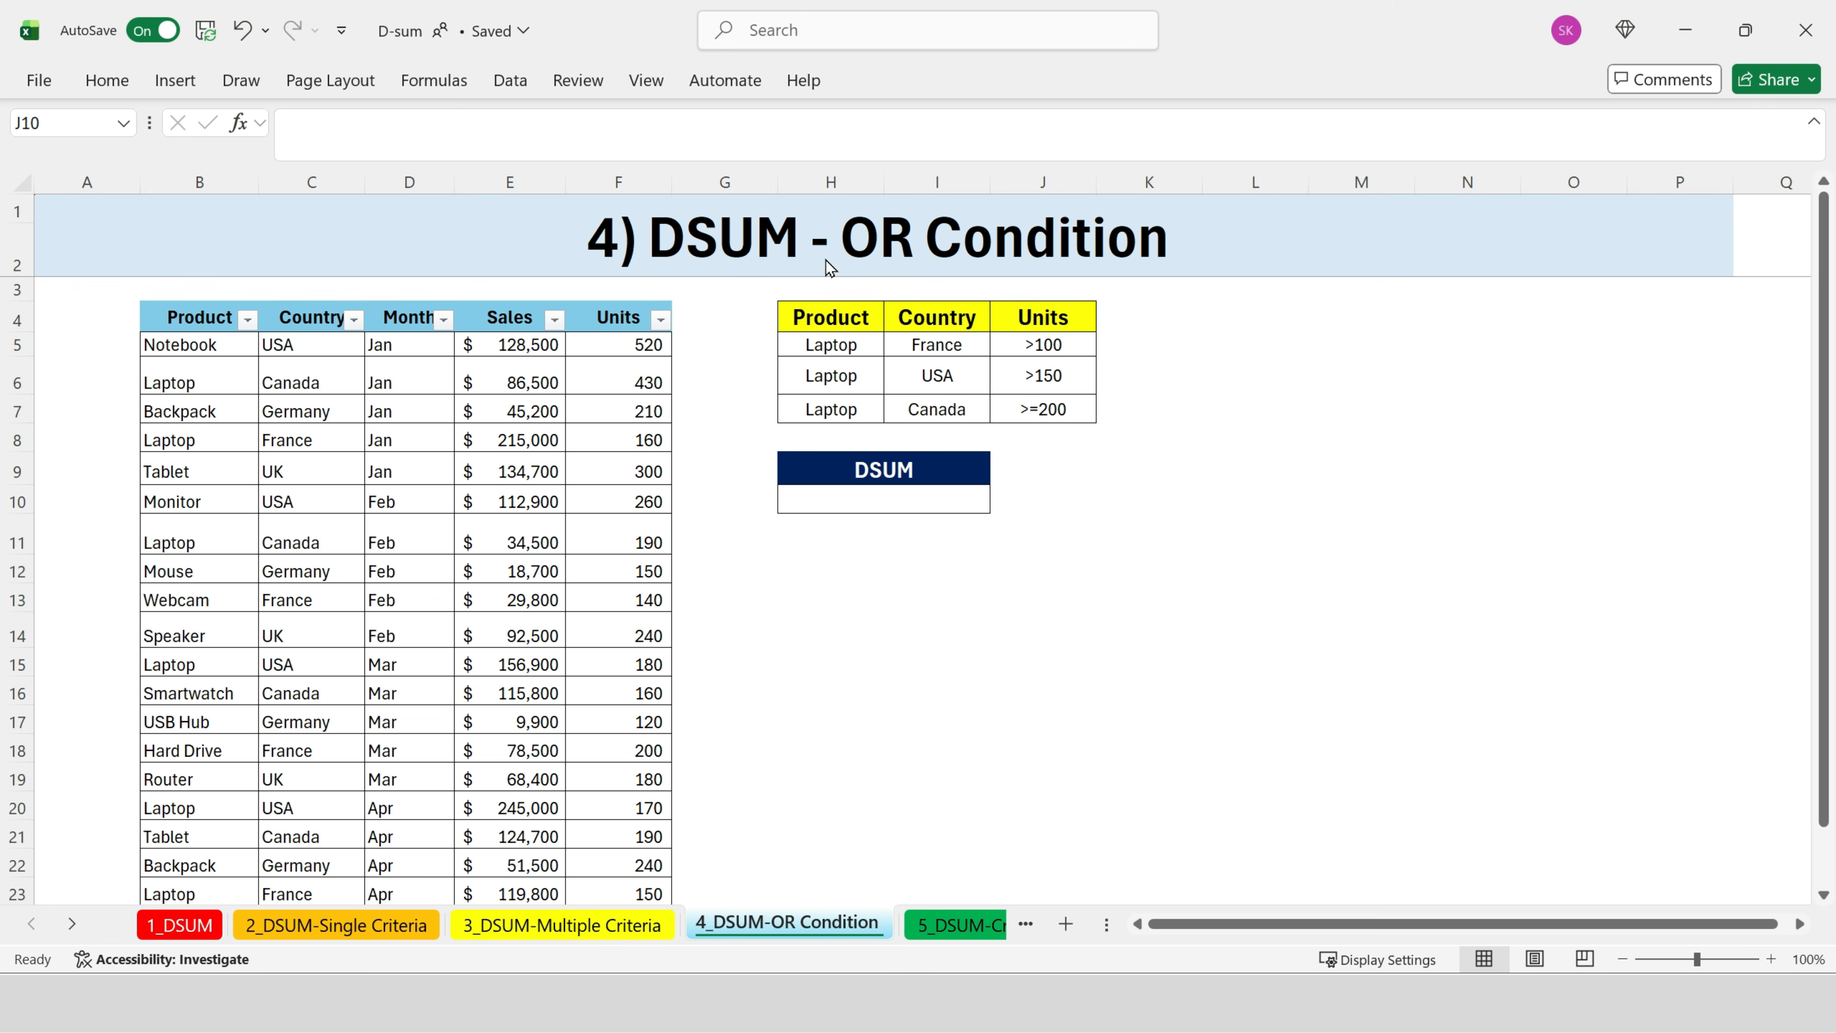
left_click_drag(192, 318, 602, 732)
left_click_drag(844, 319, 1062, 319)
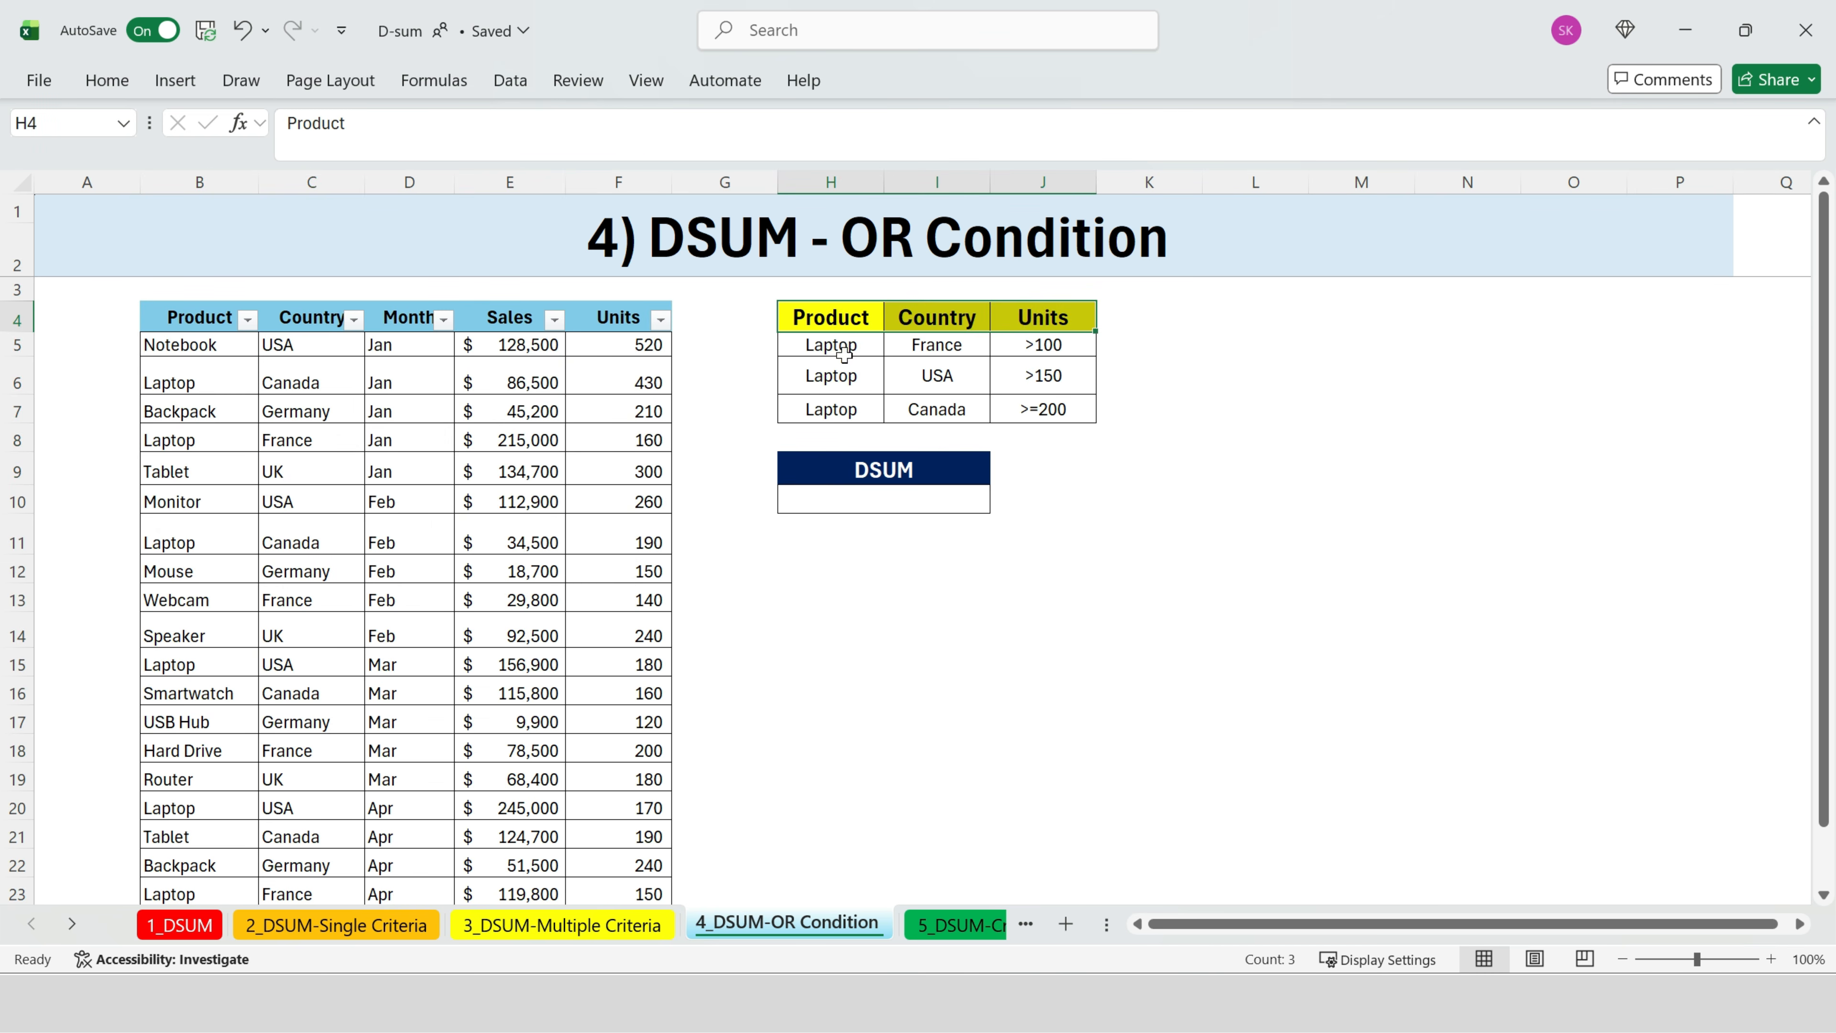
left_click_drag(835, 346, 1048, 345)
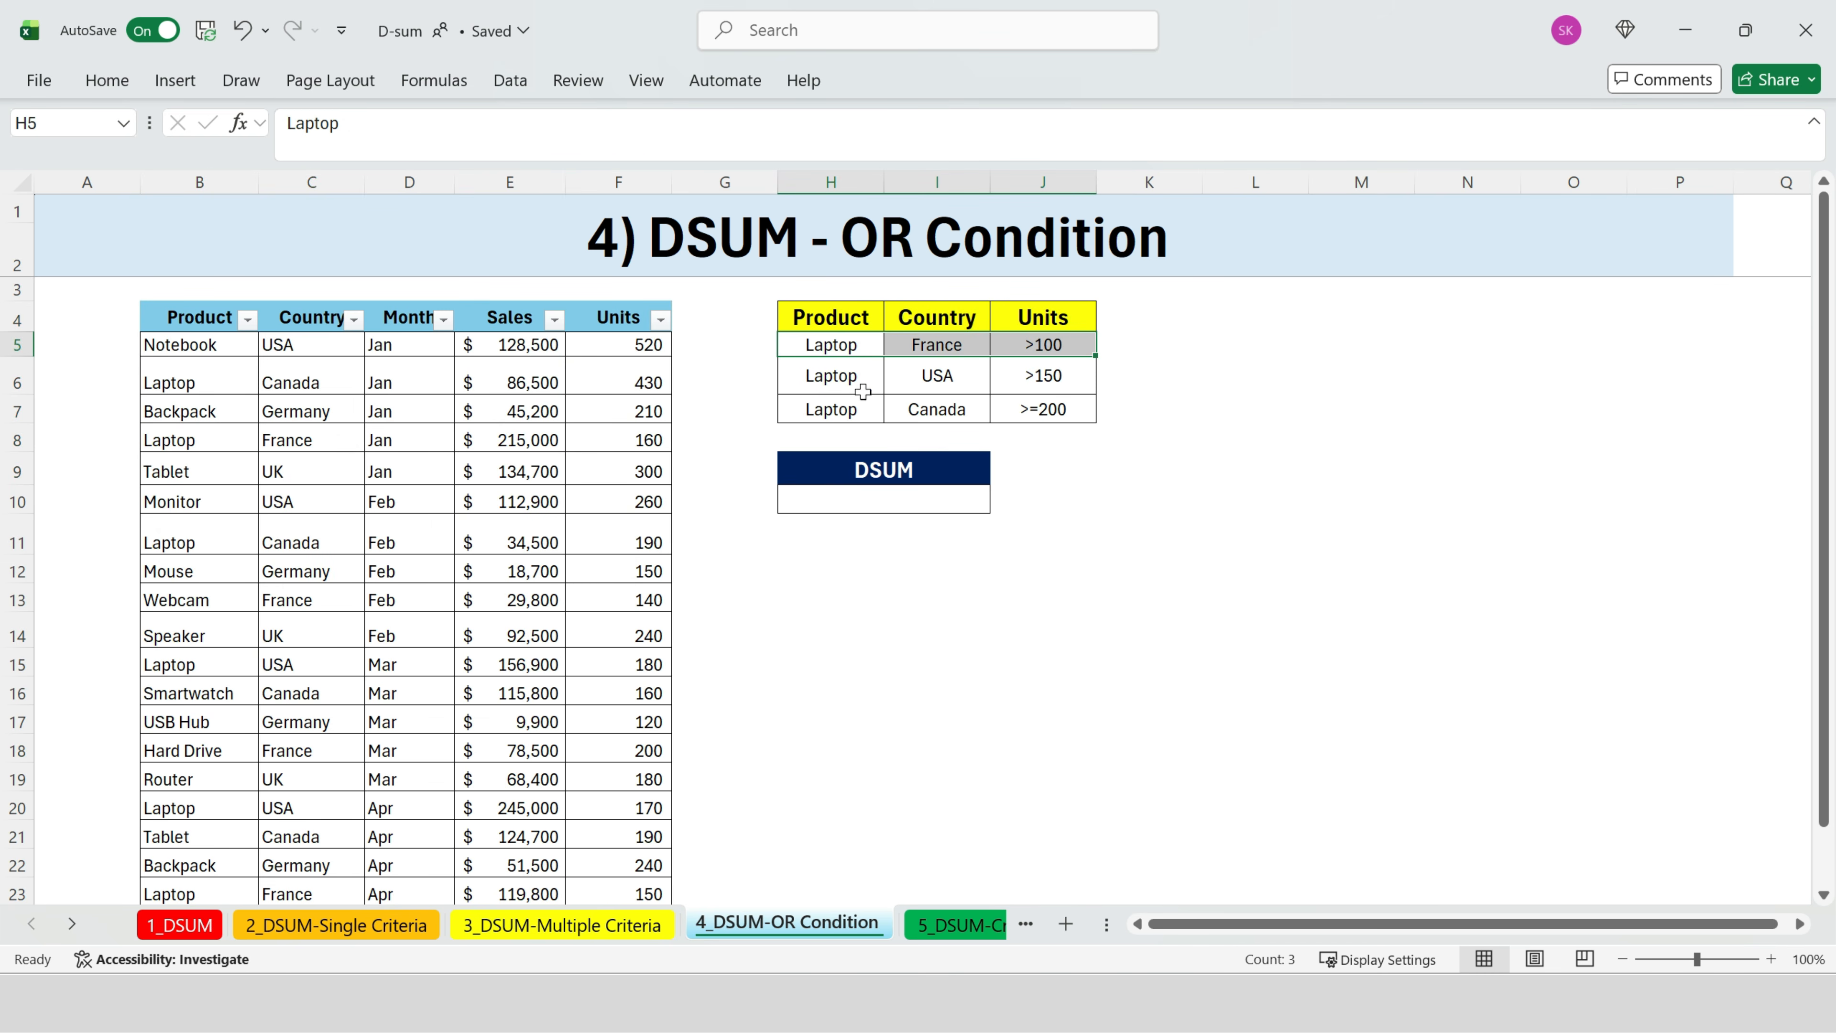
left_click_drag(844, 374, 1077, 412)
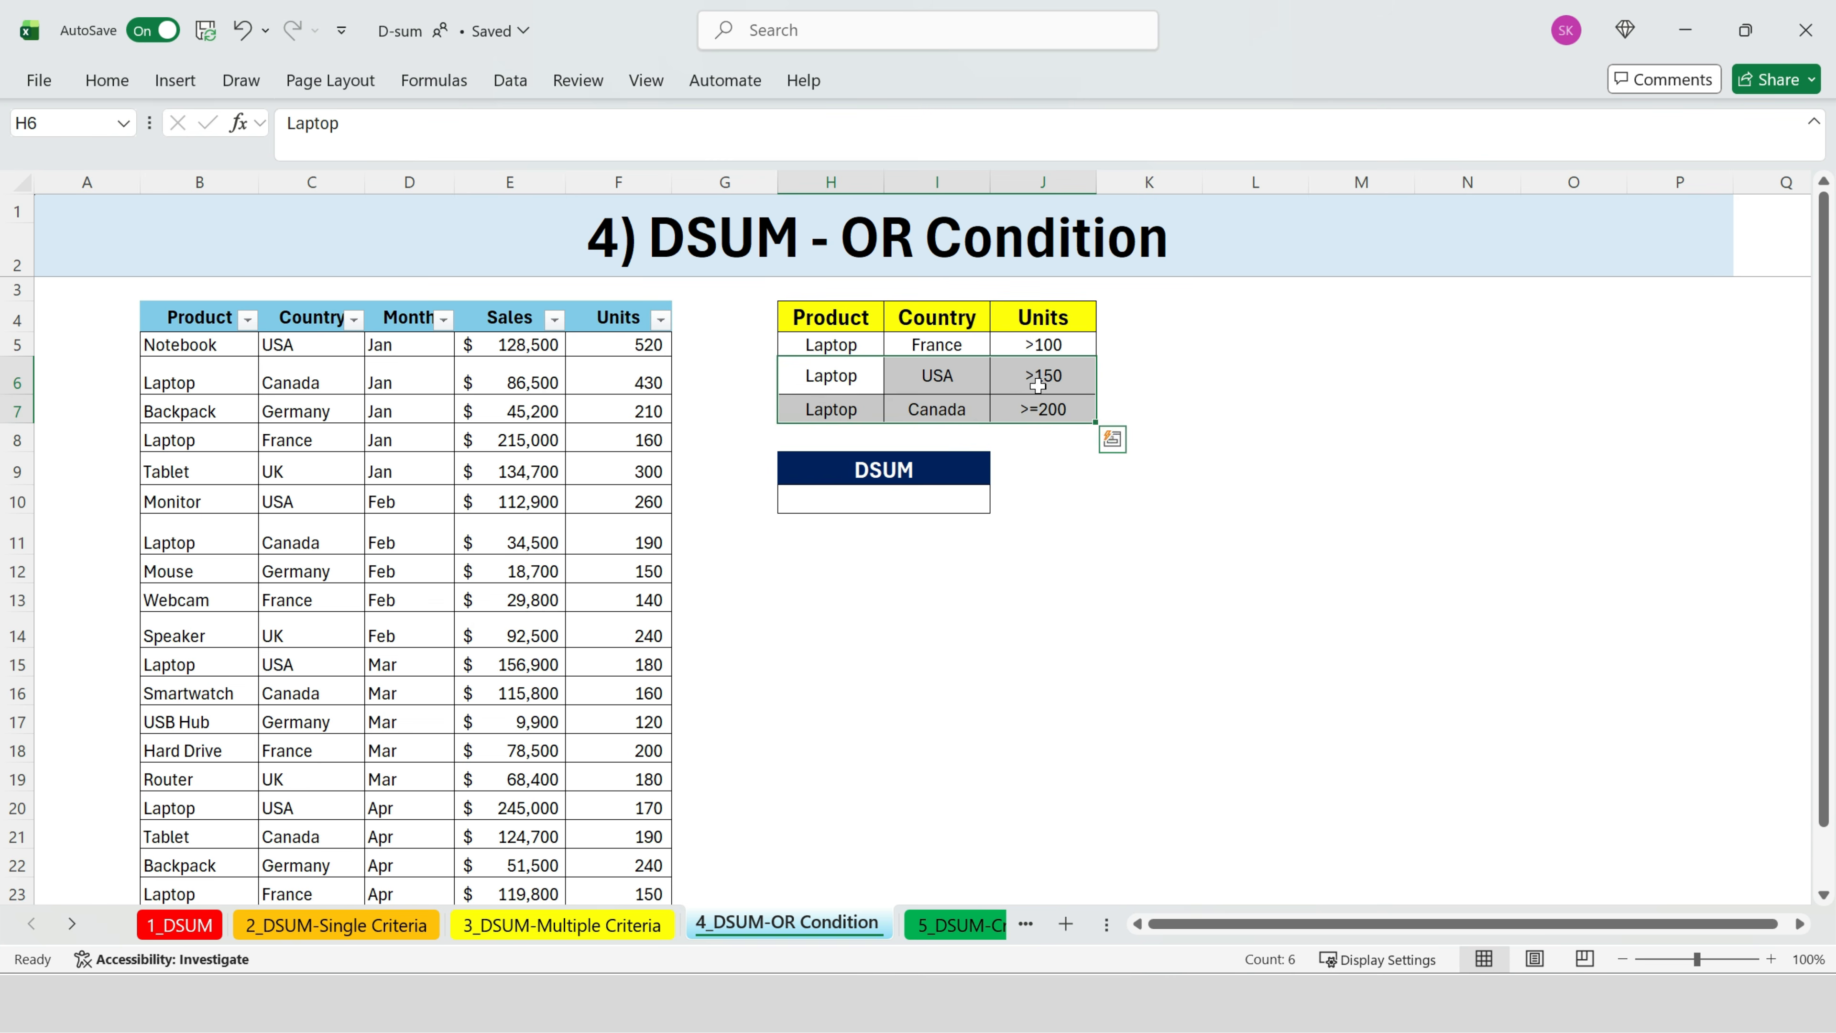
left_click_drag(826, 317, 1069, 412)
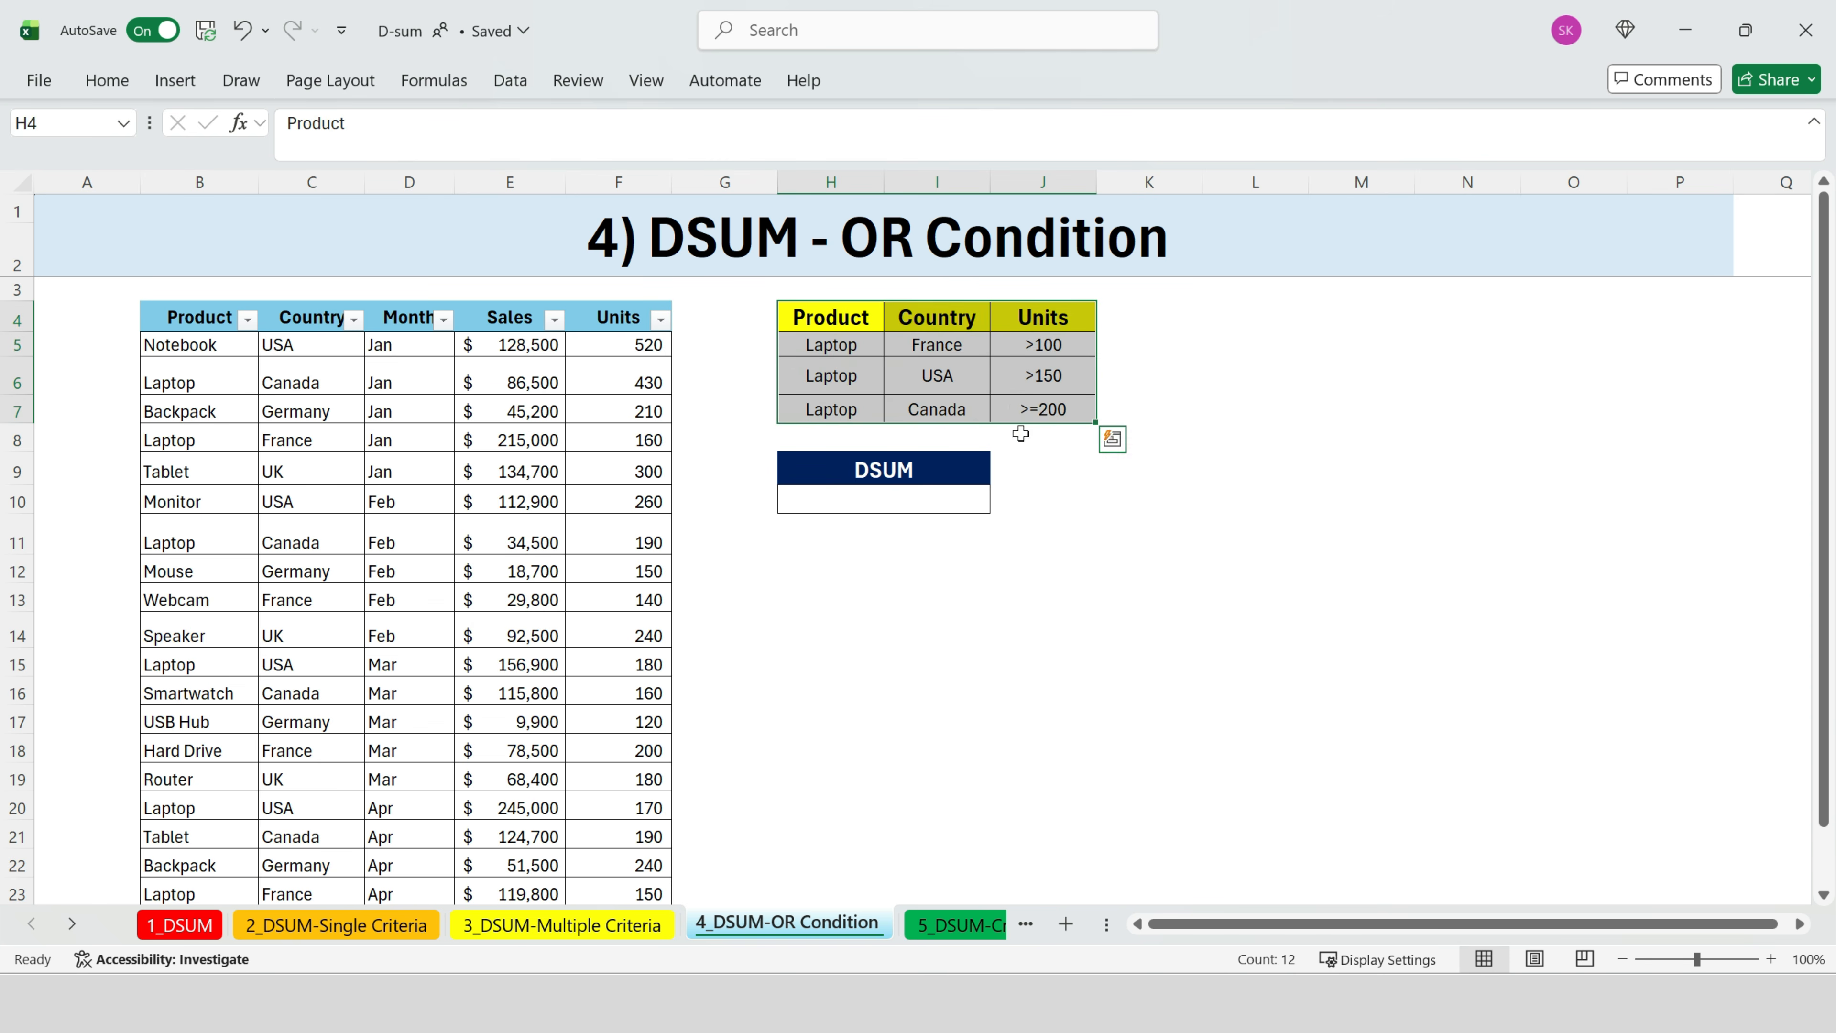
Step: Start a DSUM formula in cell H10 with the table B4:F24 as the database
left_click(909, 501)
type("=DSUM(")
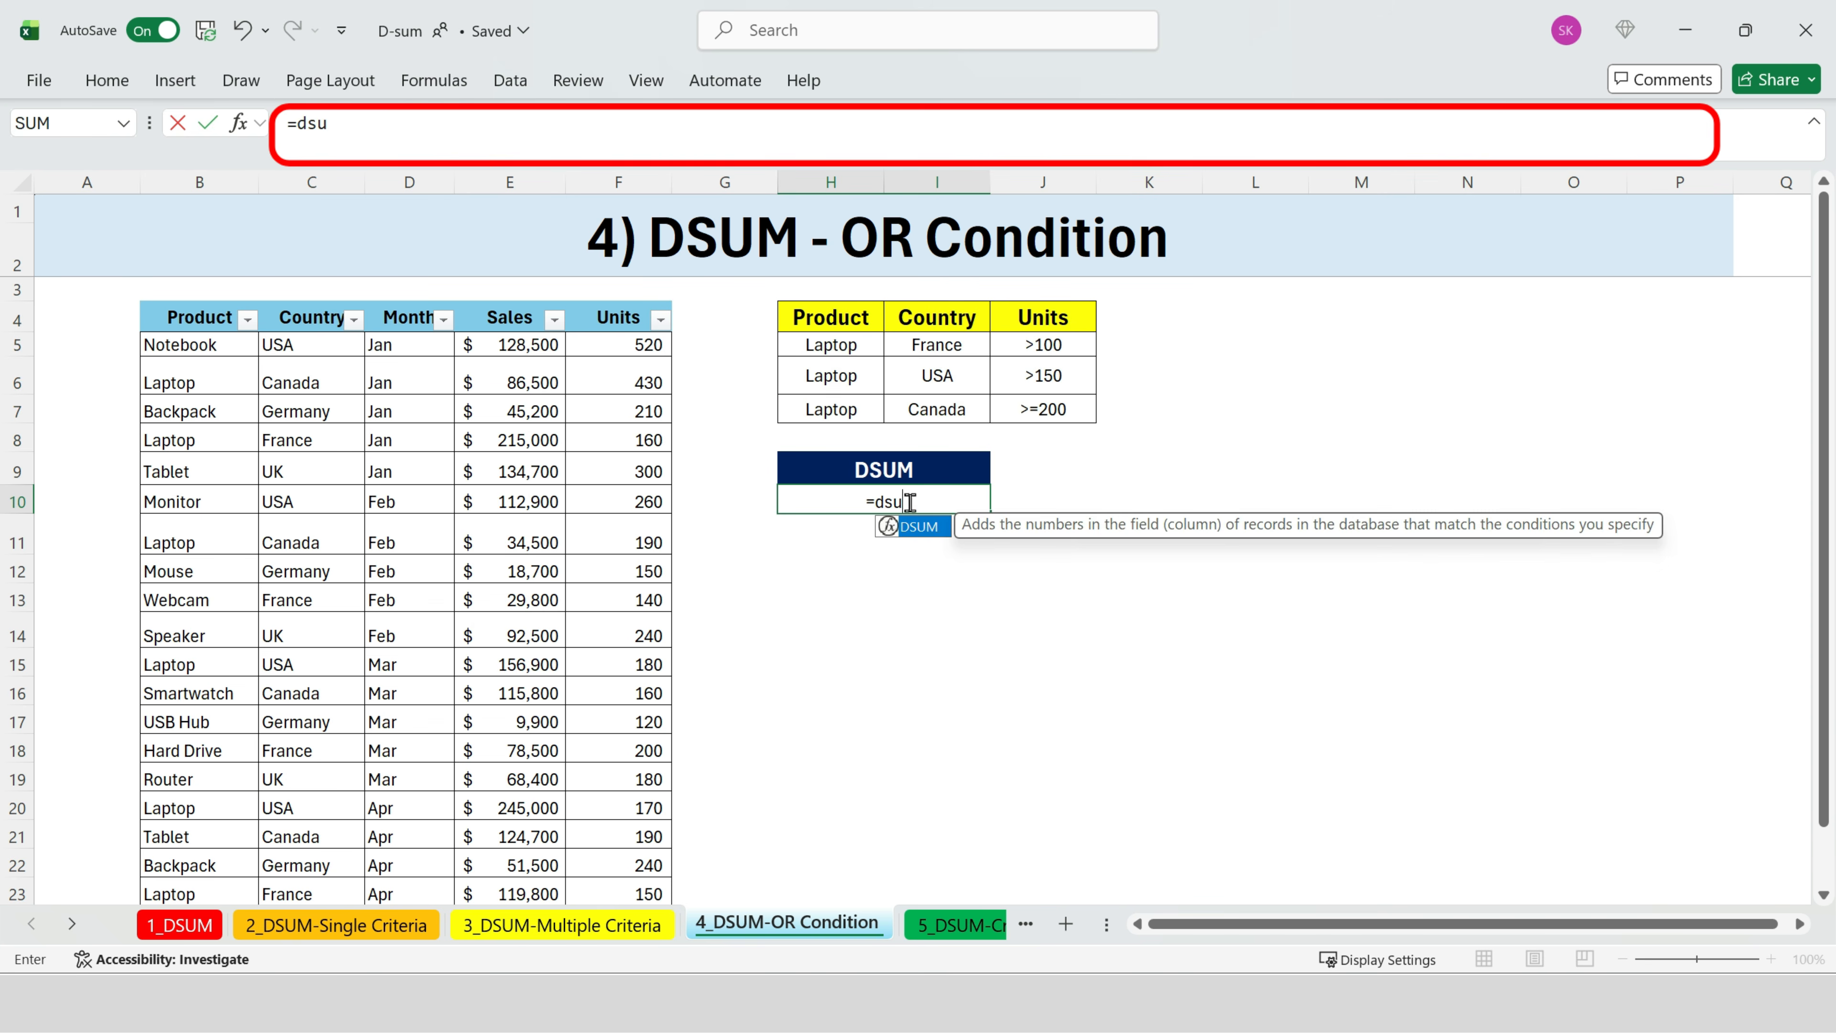
left_click(212, 326)
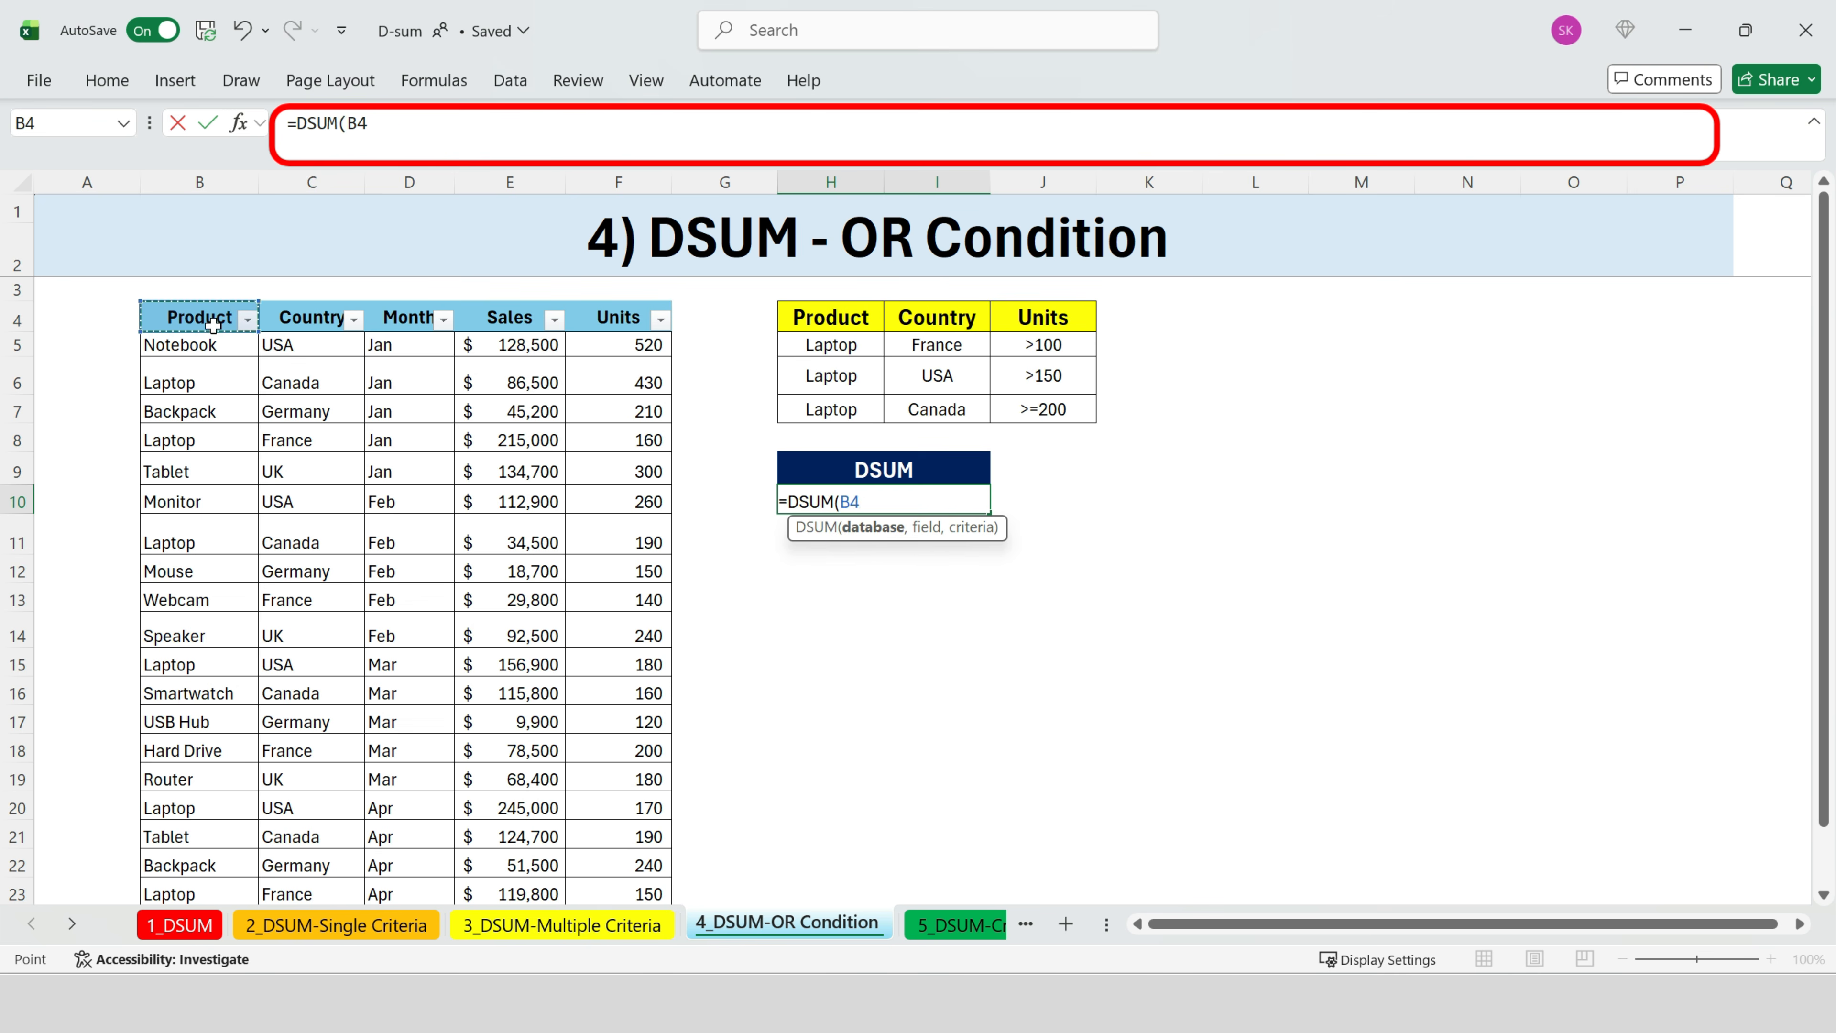
key("ctrl+shift+Right")
key("ctrl+shift+Down")
type(",")
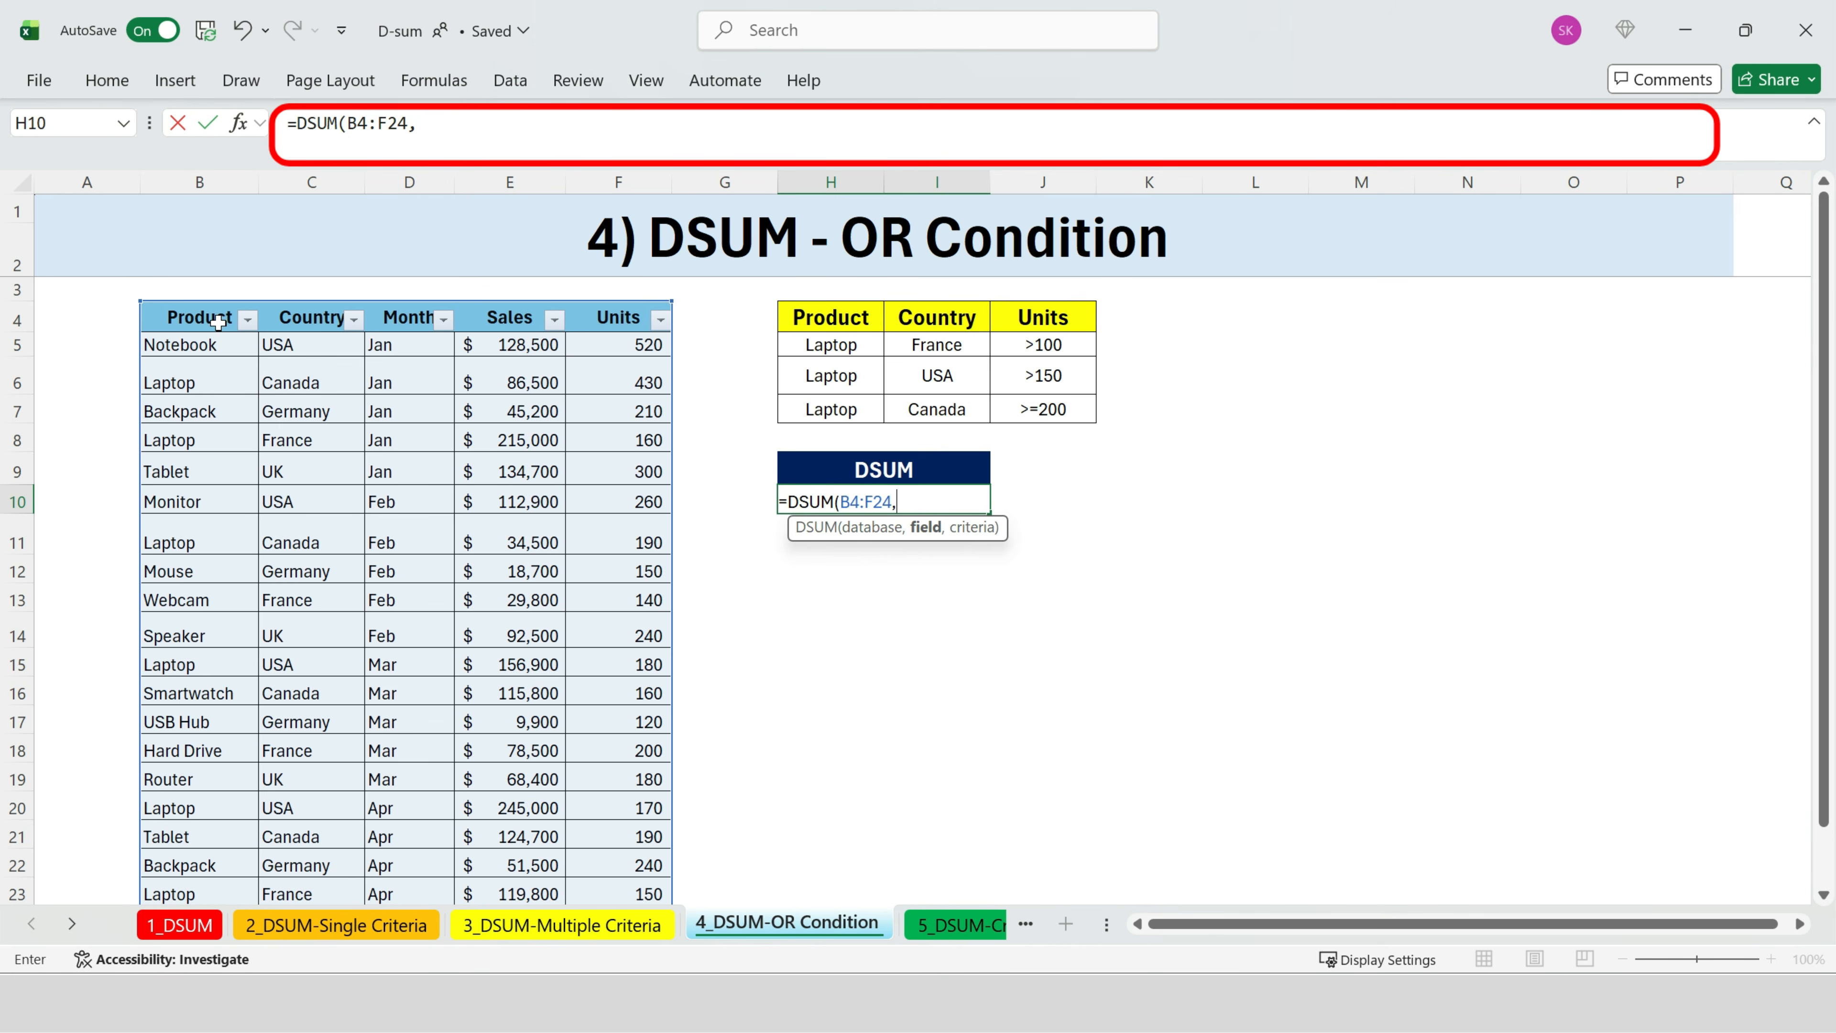
Step: Set the Units header F4 as the field and H4:J7 as the criteria range, completing the DSUM formula in H10
left_click(608, 317)
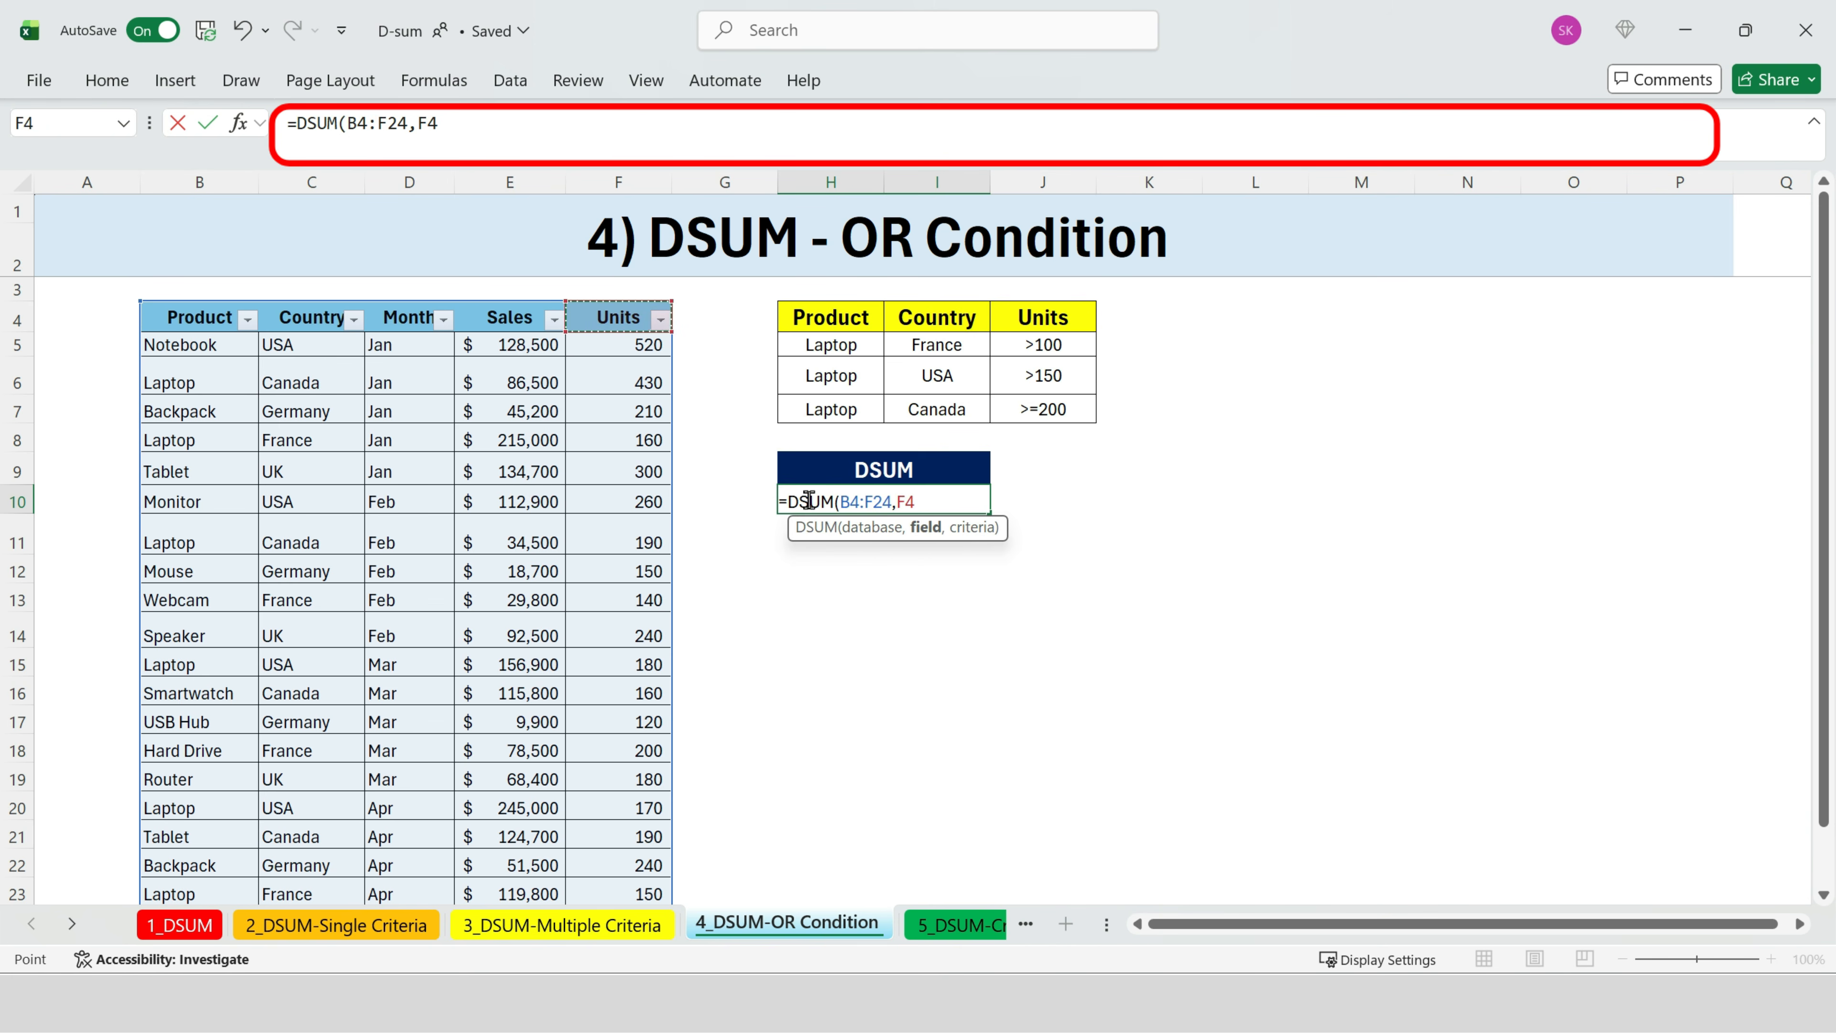
type(",")
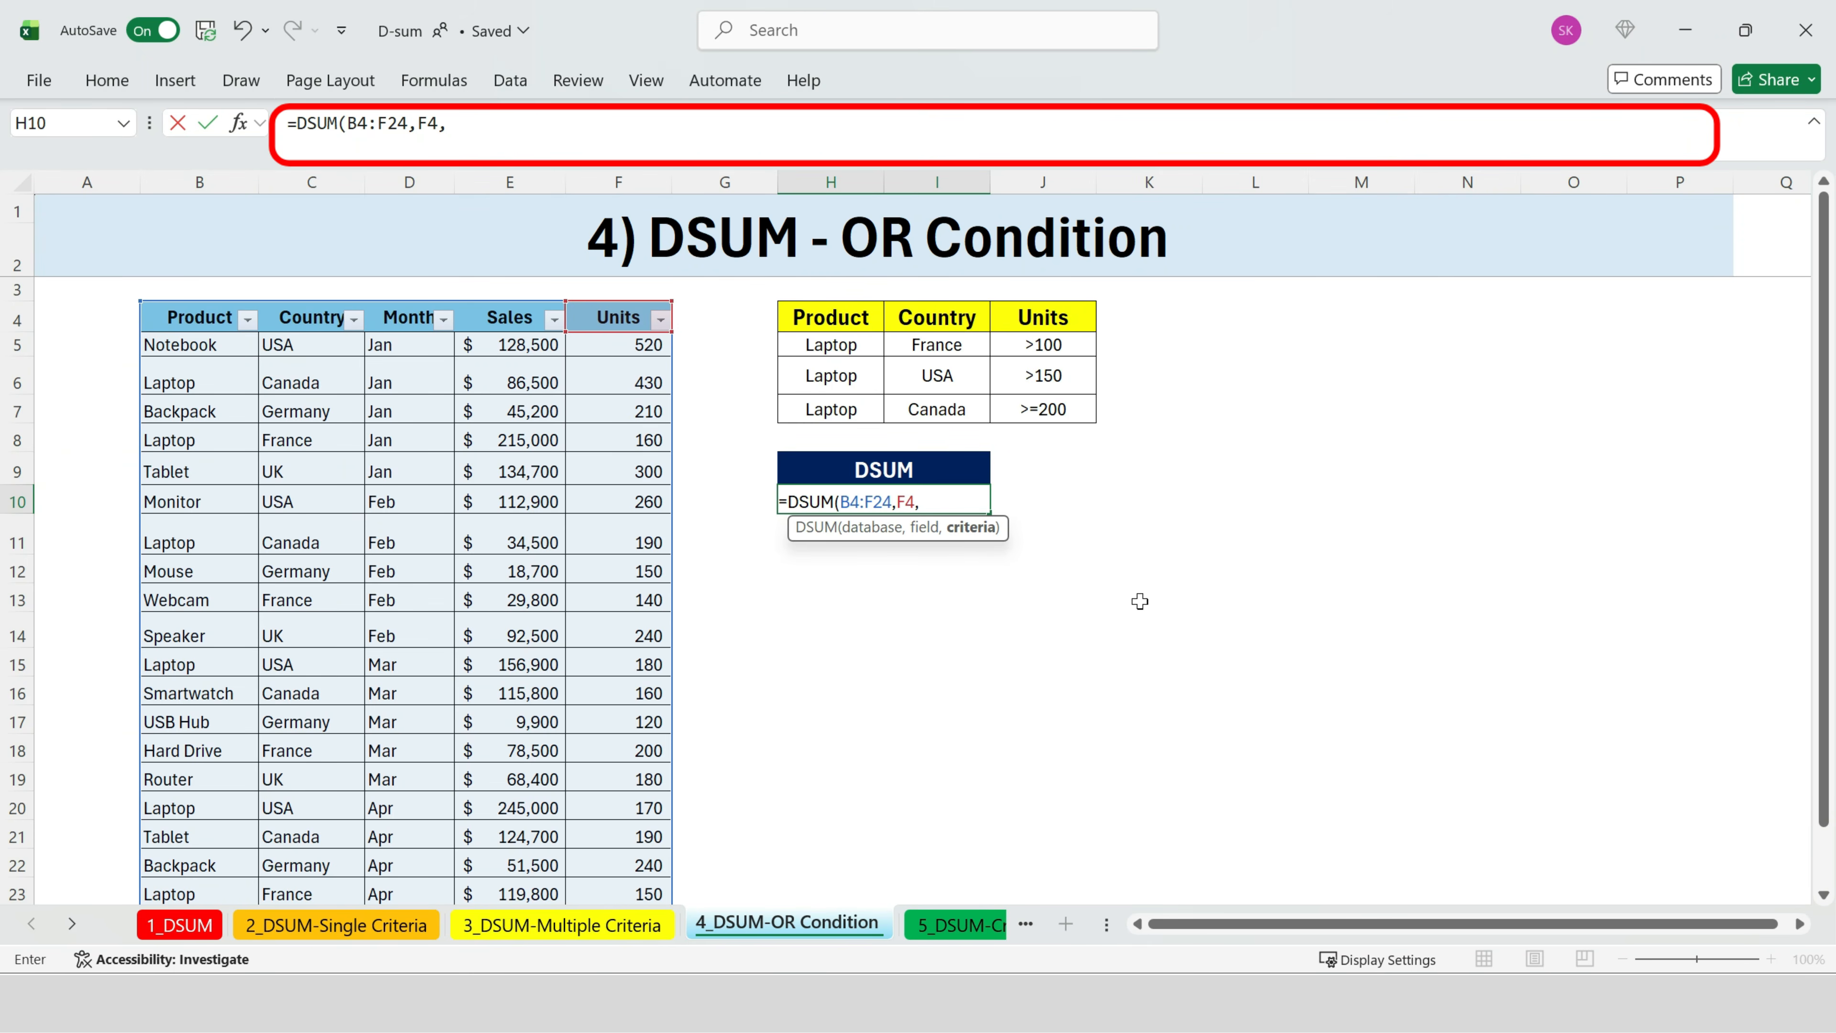
left_click_drag(839, 317, 1075, 409)
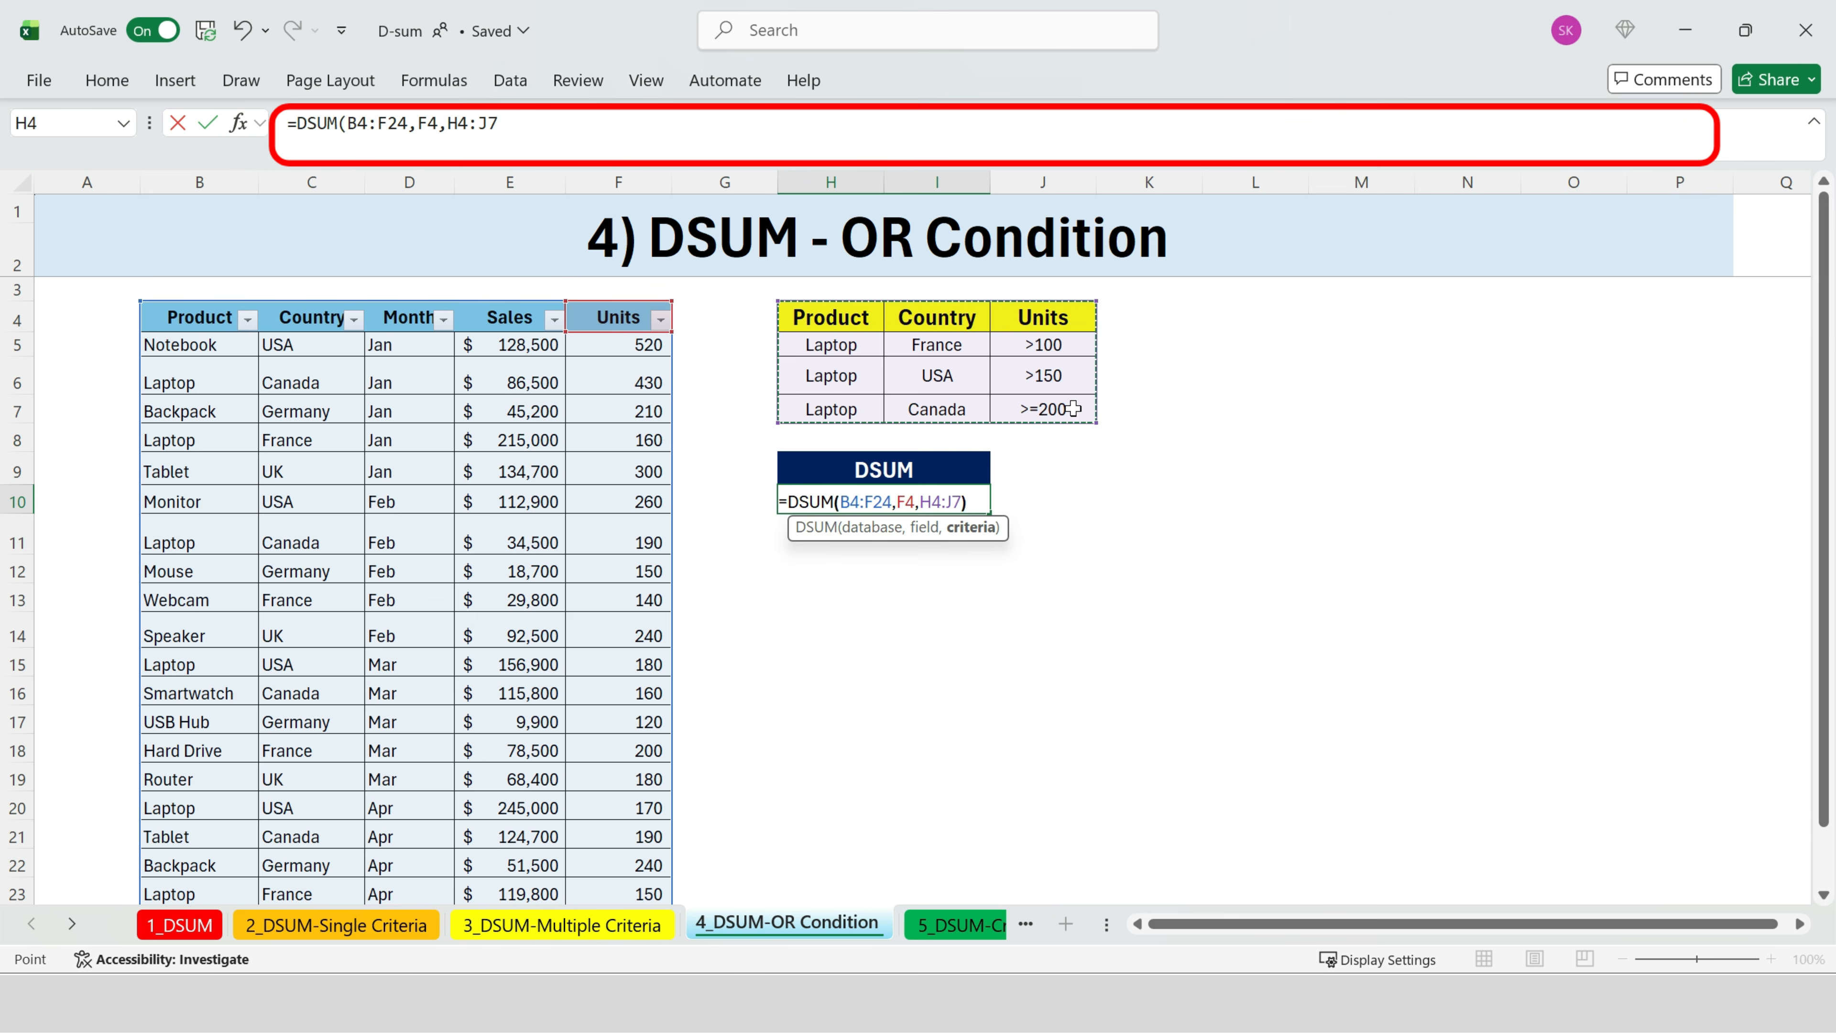
type(")")
key("ctrl+Return")
key("Return")
left_click(973, 487)
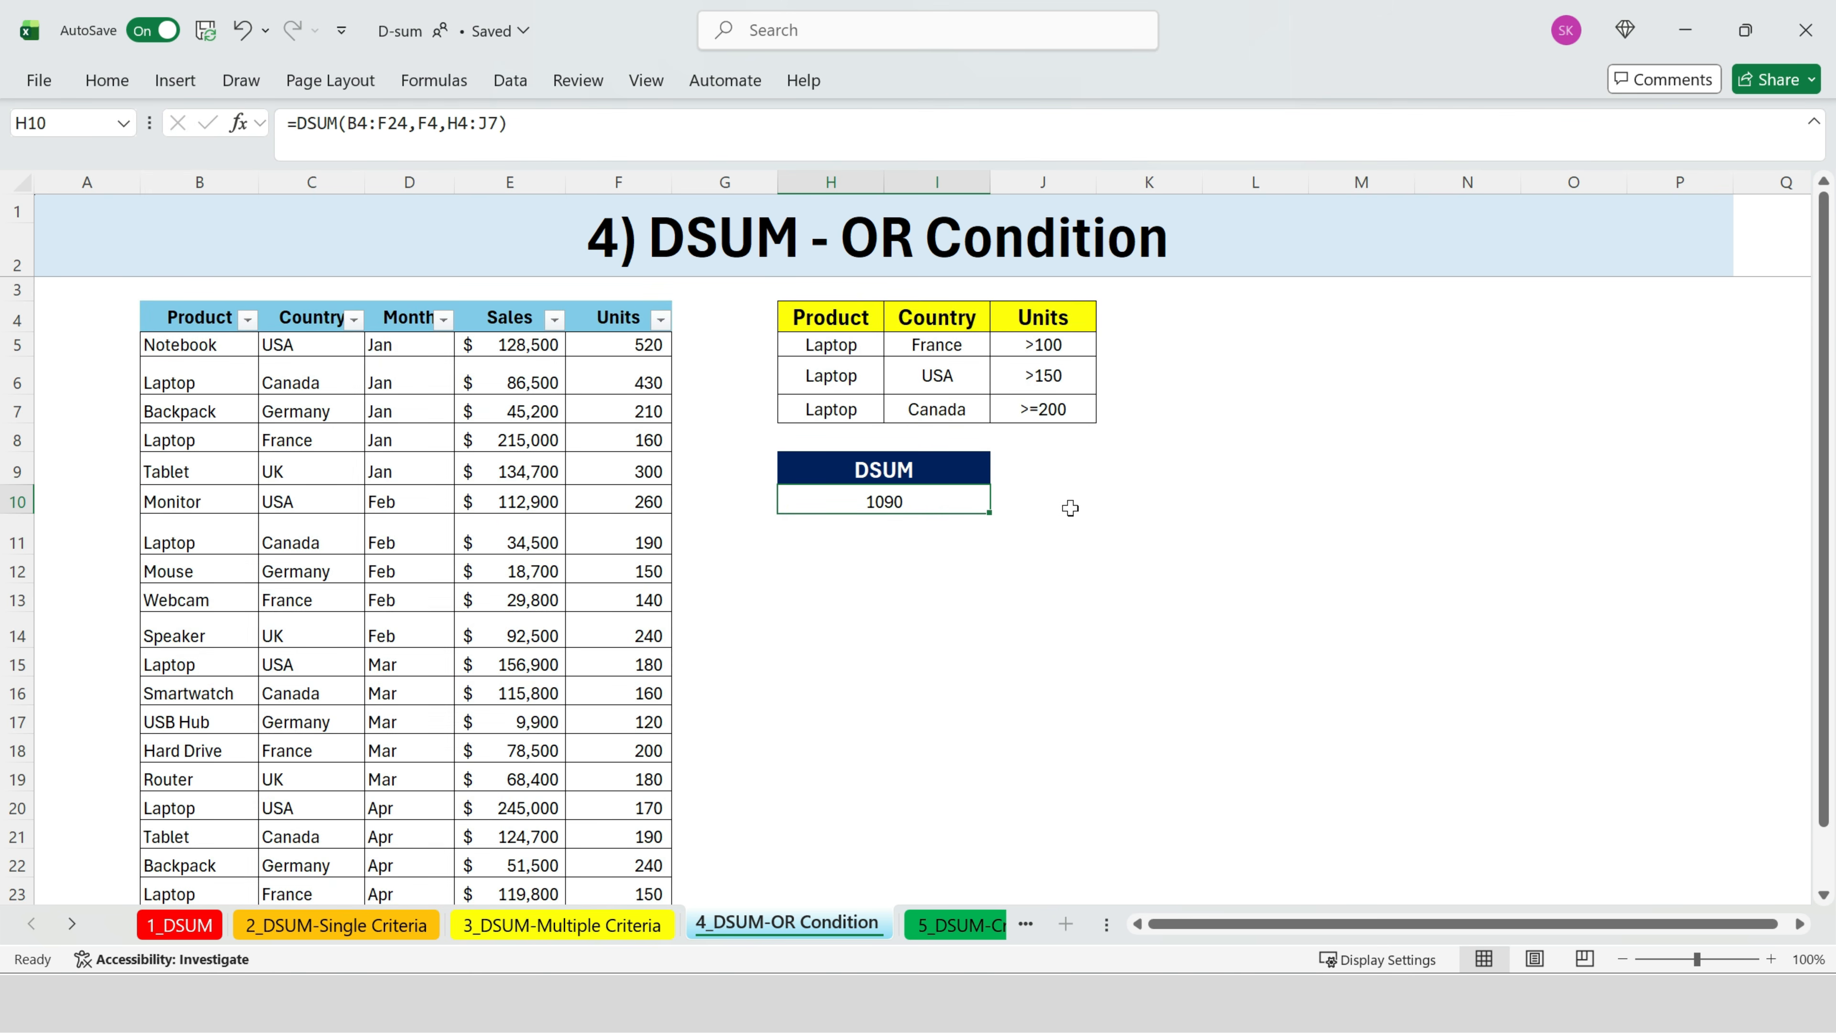
left_click(1139, 549)
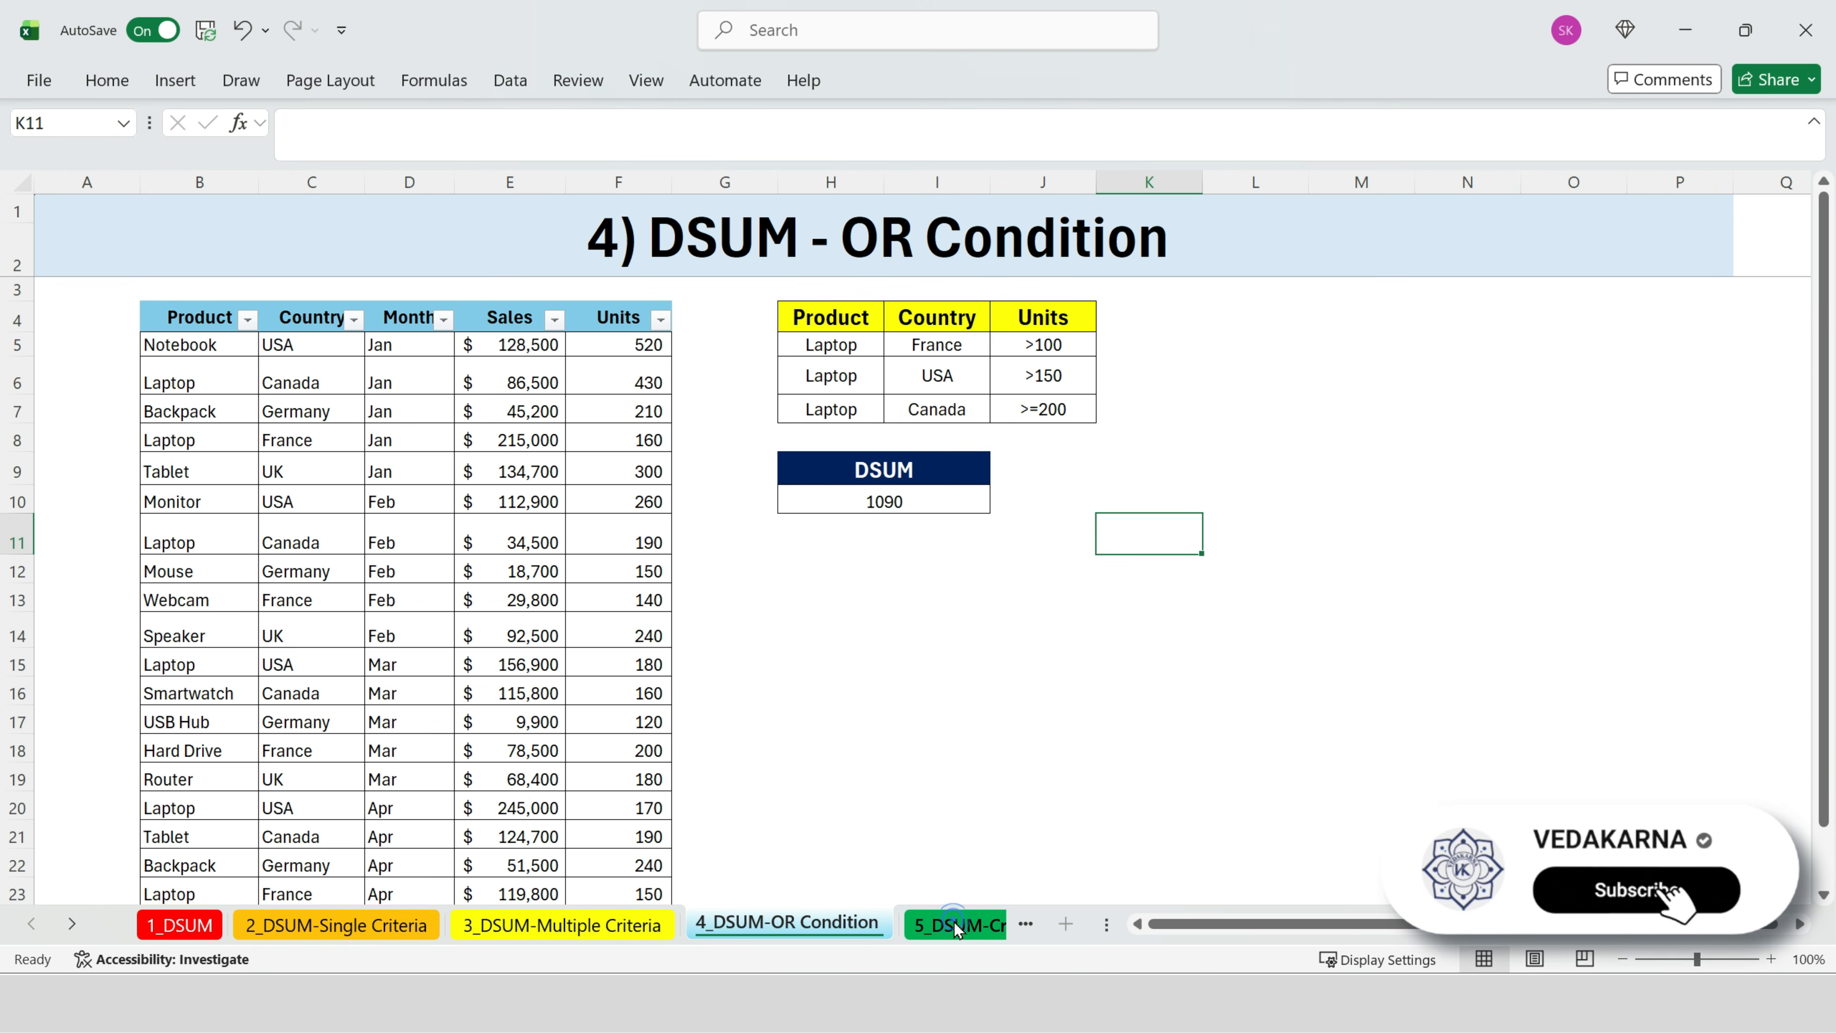
Step: Switch to the 5_DSUM-Criteria Date Range sheet
left_click(956, 928)
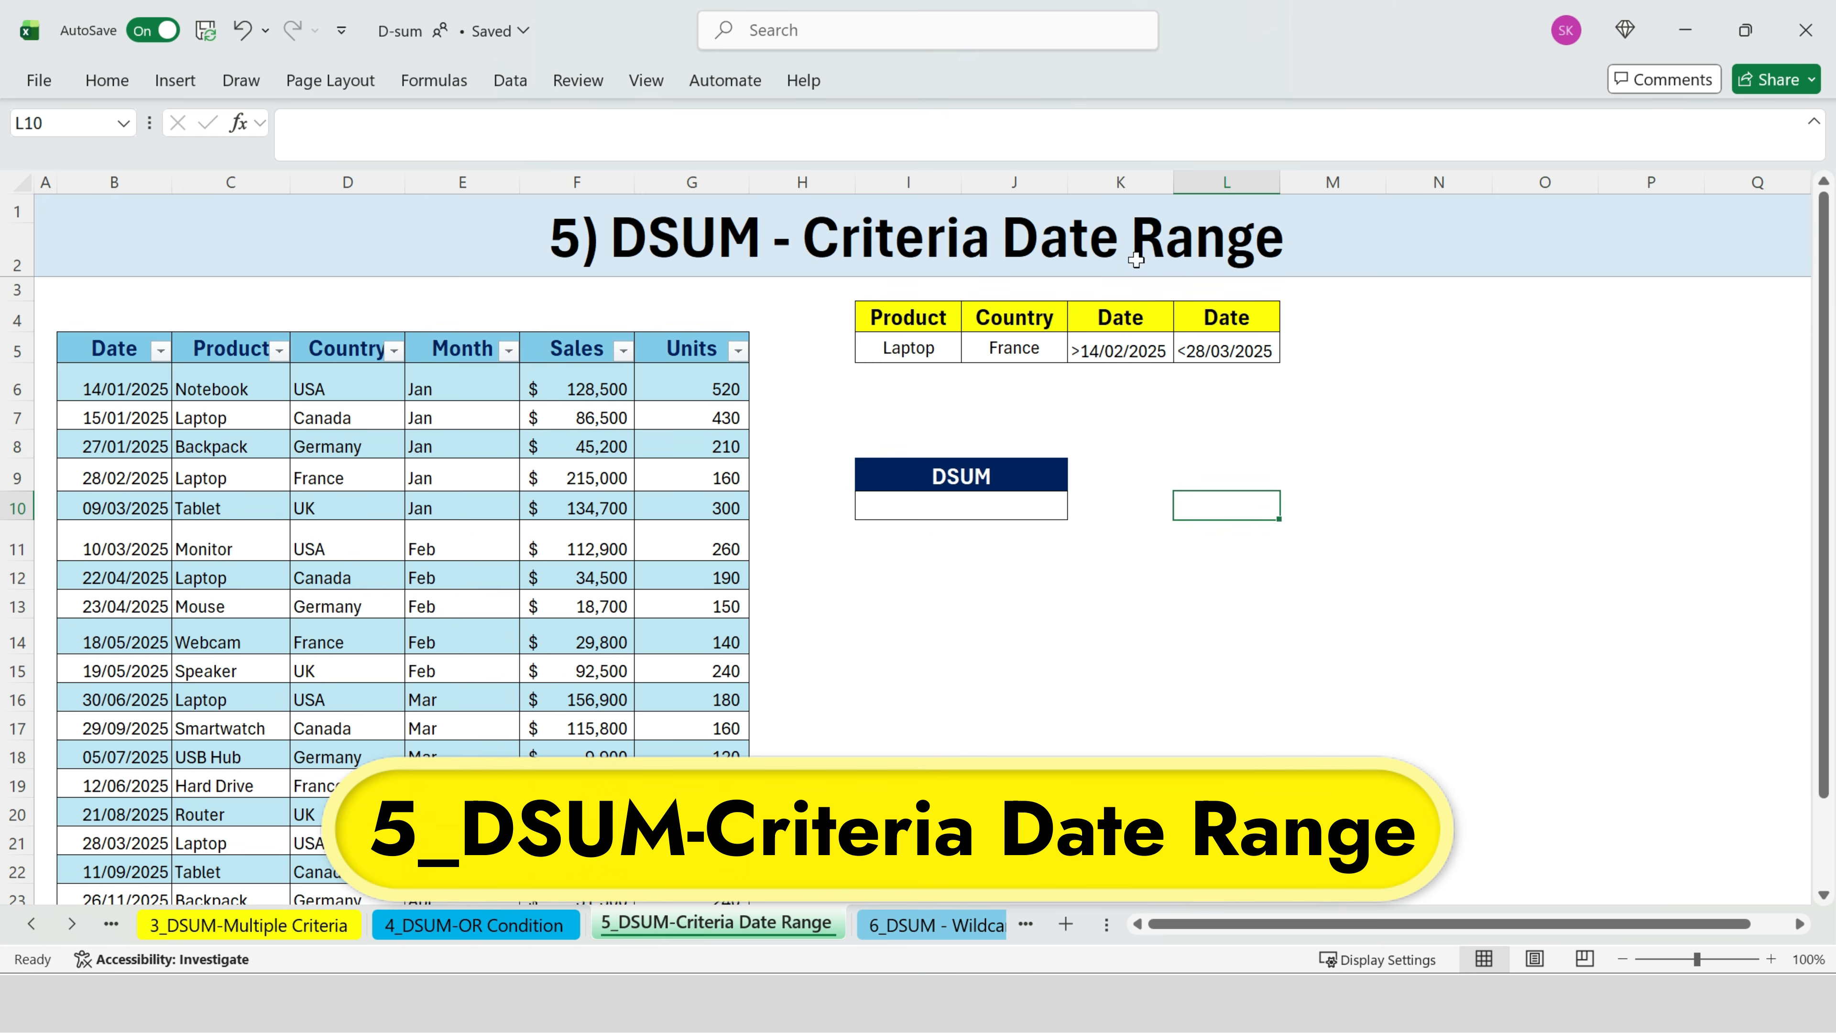
left_click(1153, 543)
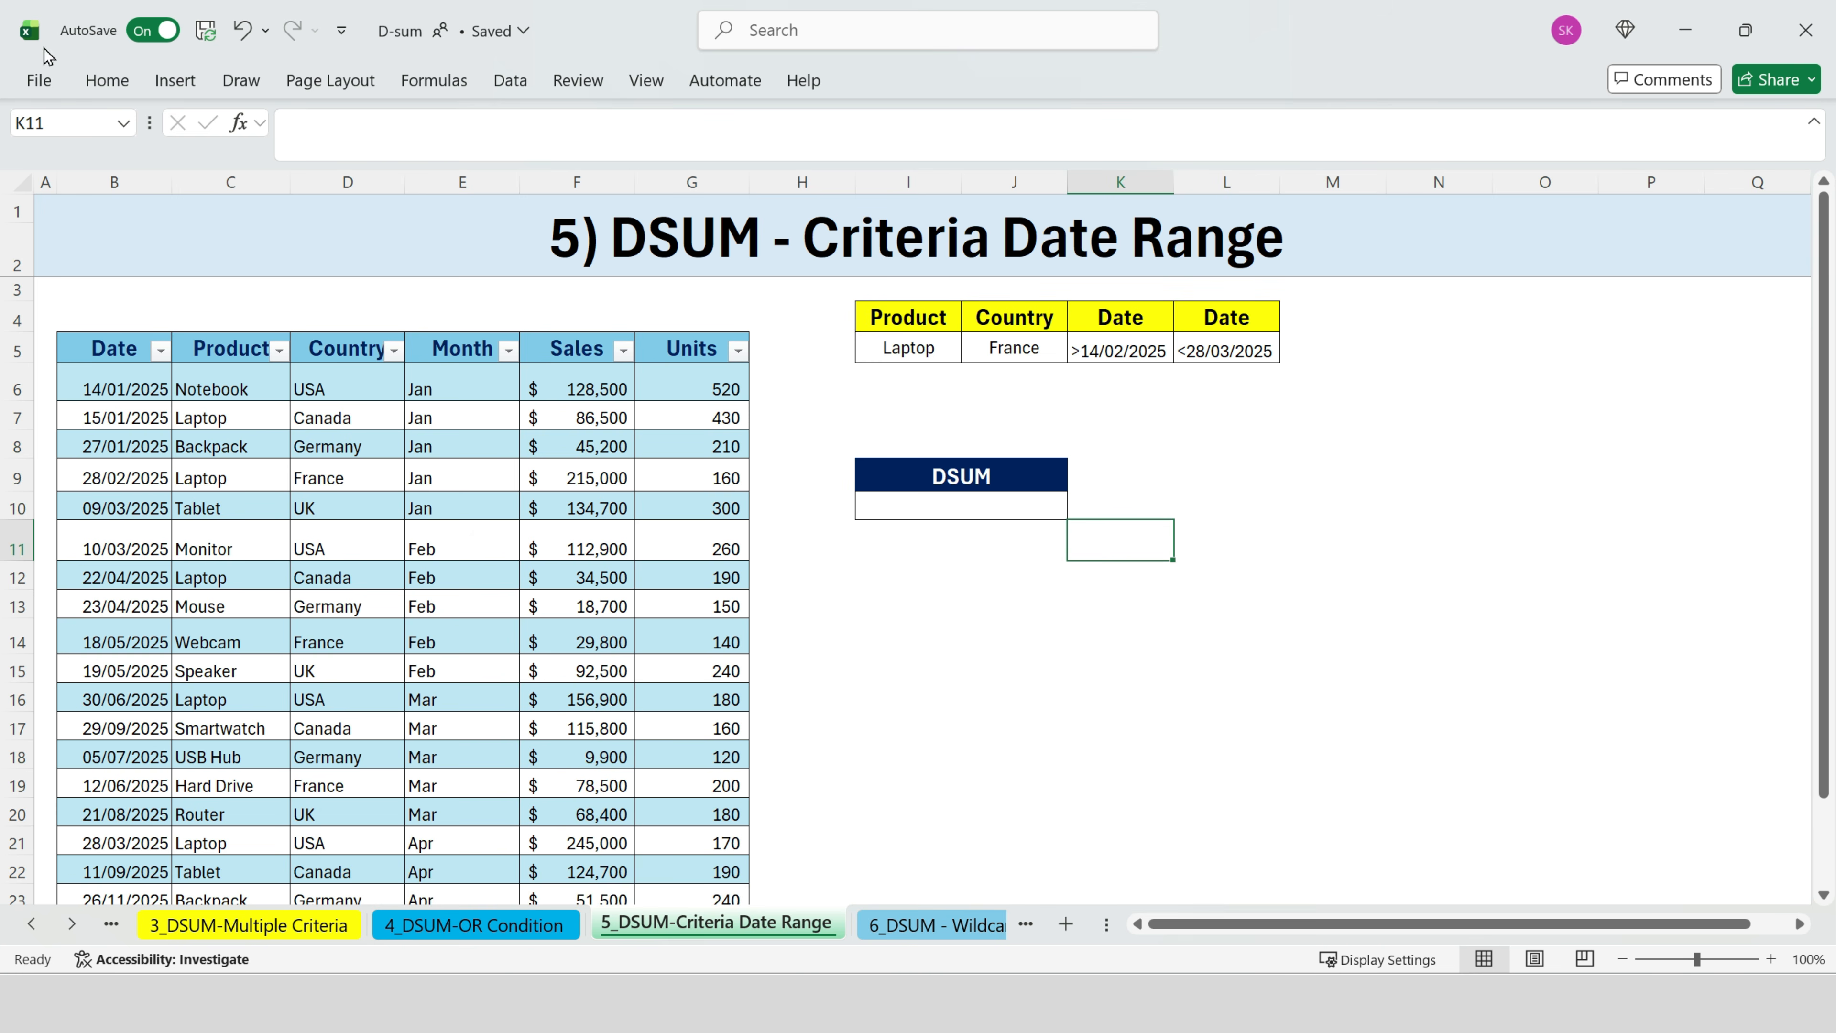
Step: Review the product table and the Product, Country and Date criteria in I4:L5 on the date range sheet
left_click(29, 33)
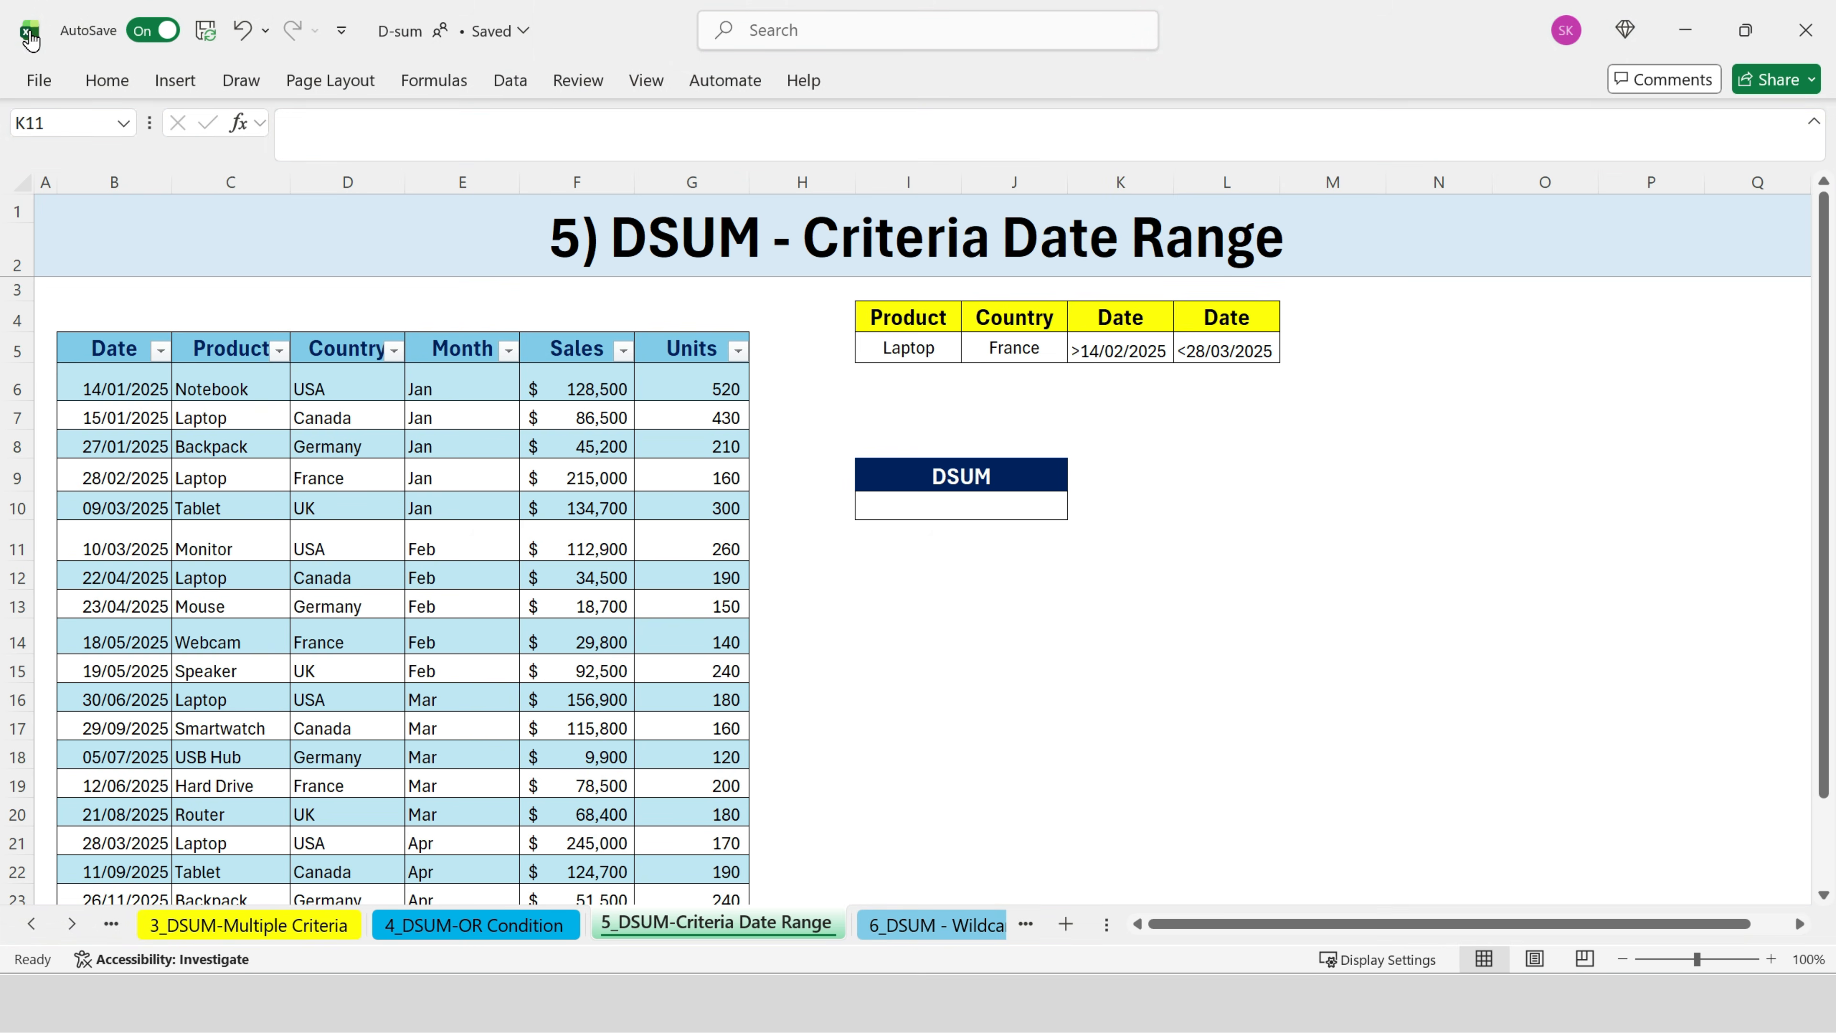
left_click(1165, 411)
left_click_drag(125, 350, 748, 761)
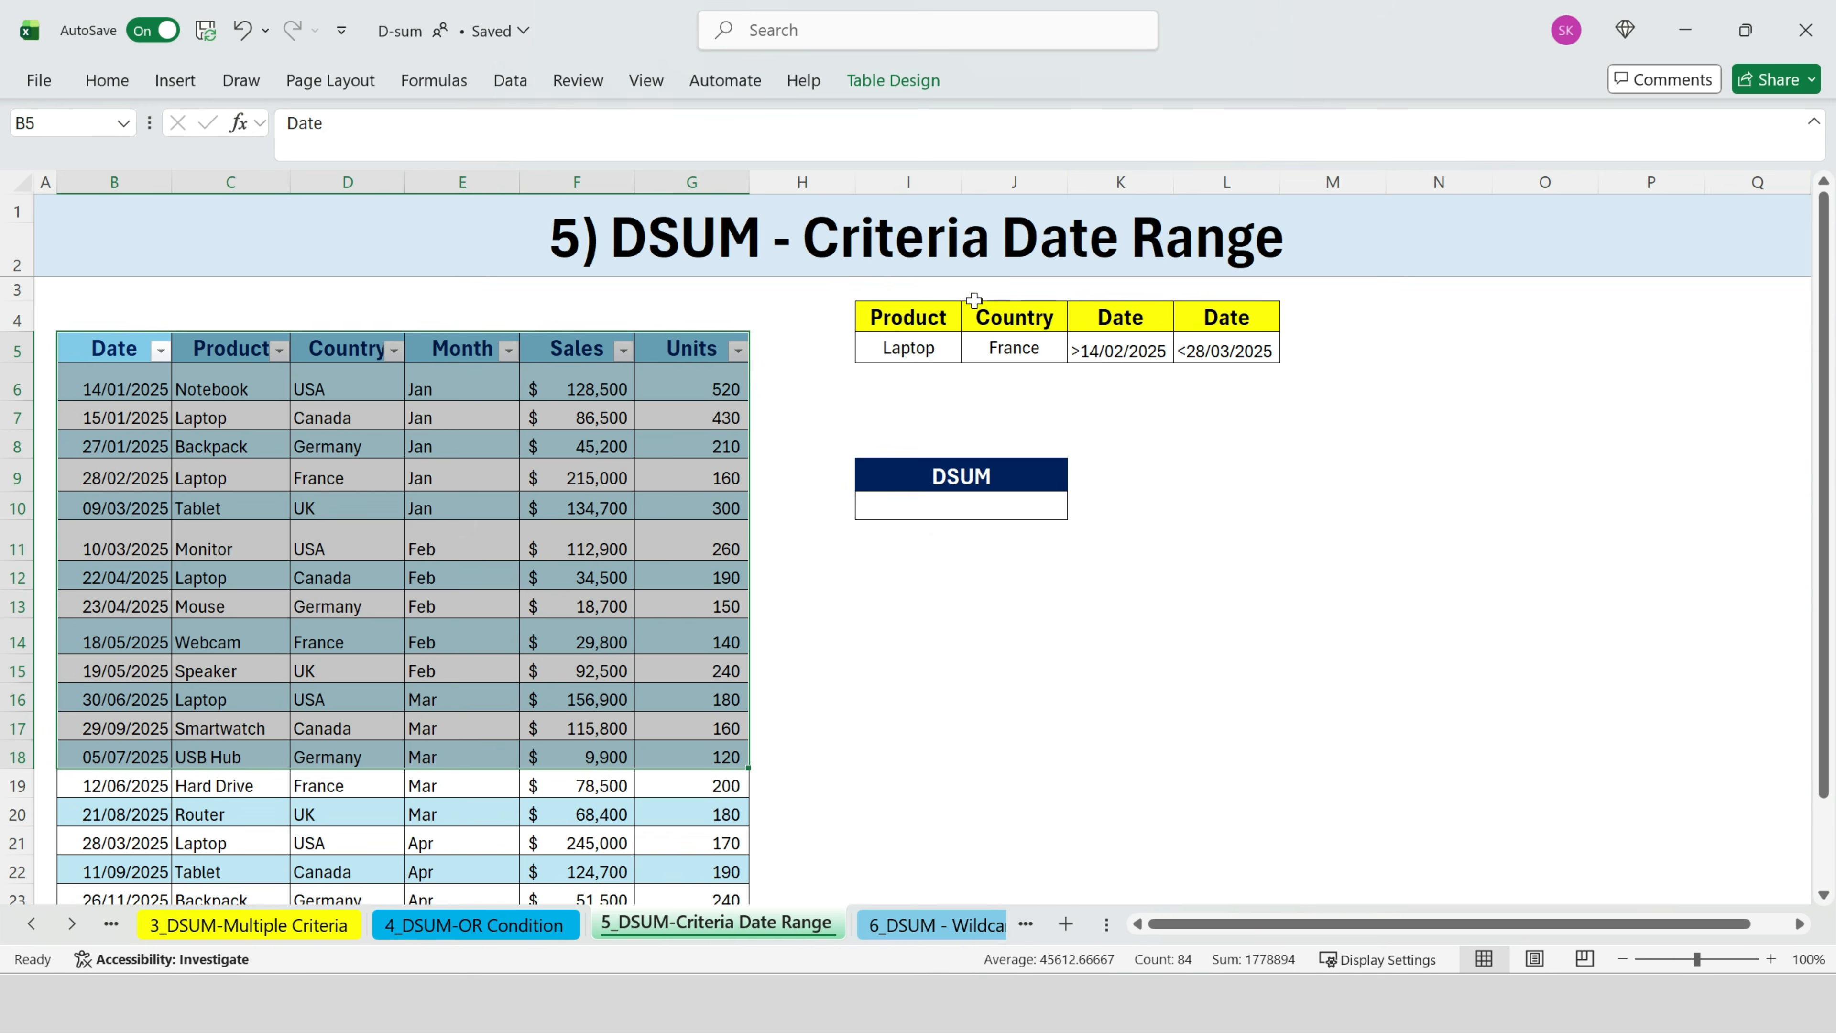
left_click_drag(908, 309, 1229, 354)
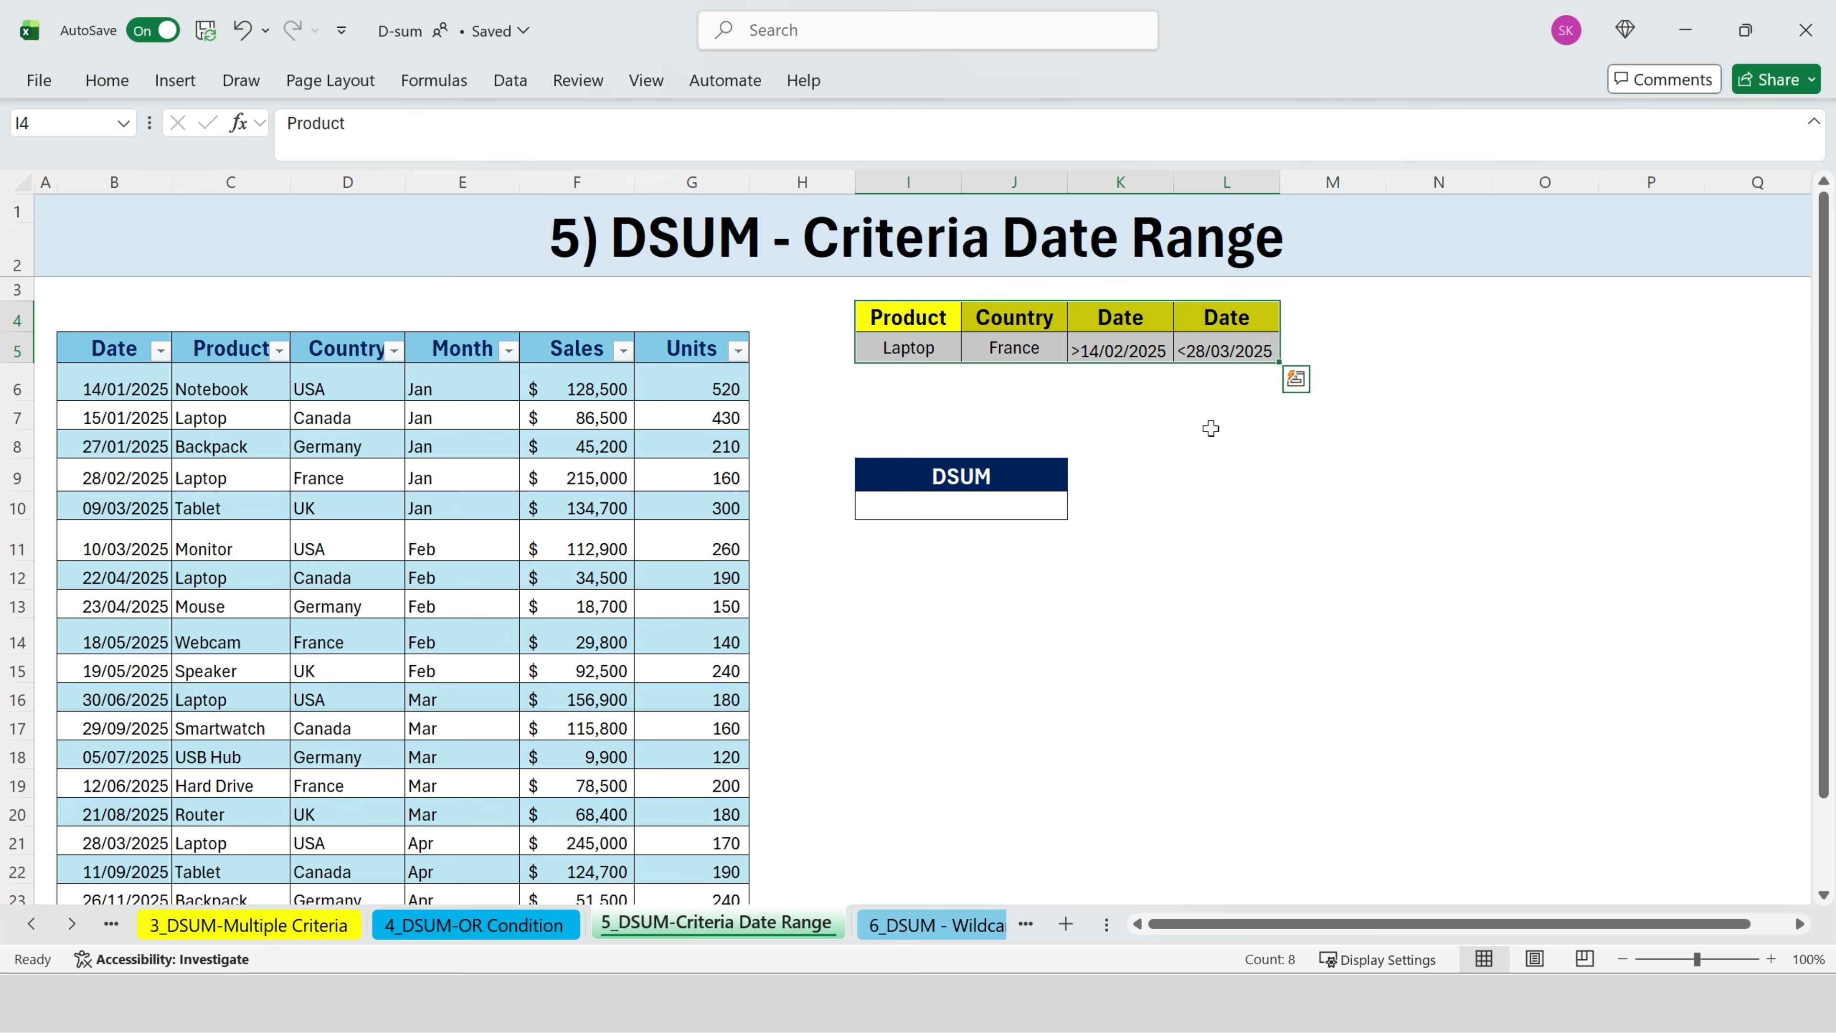
left_click(1209, 422)
left_click_drag(1111, 357, 1206, 351)
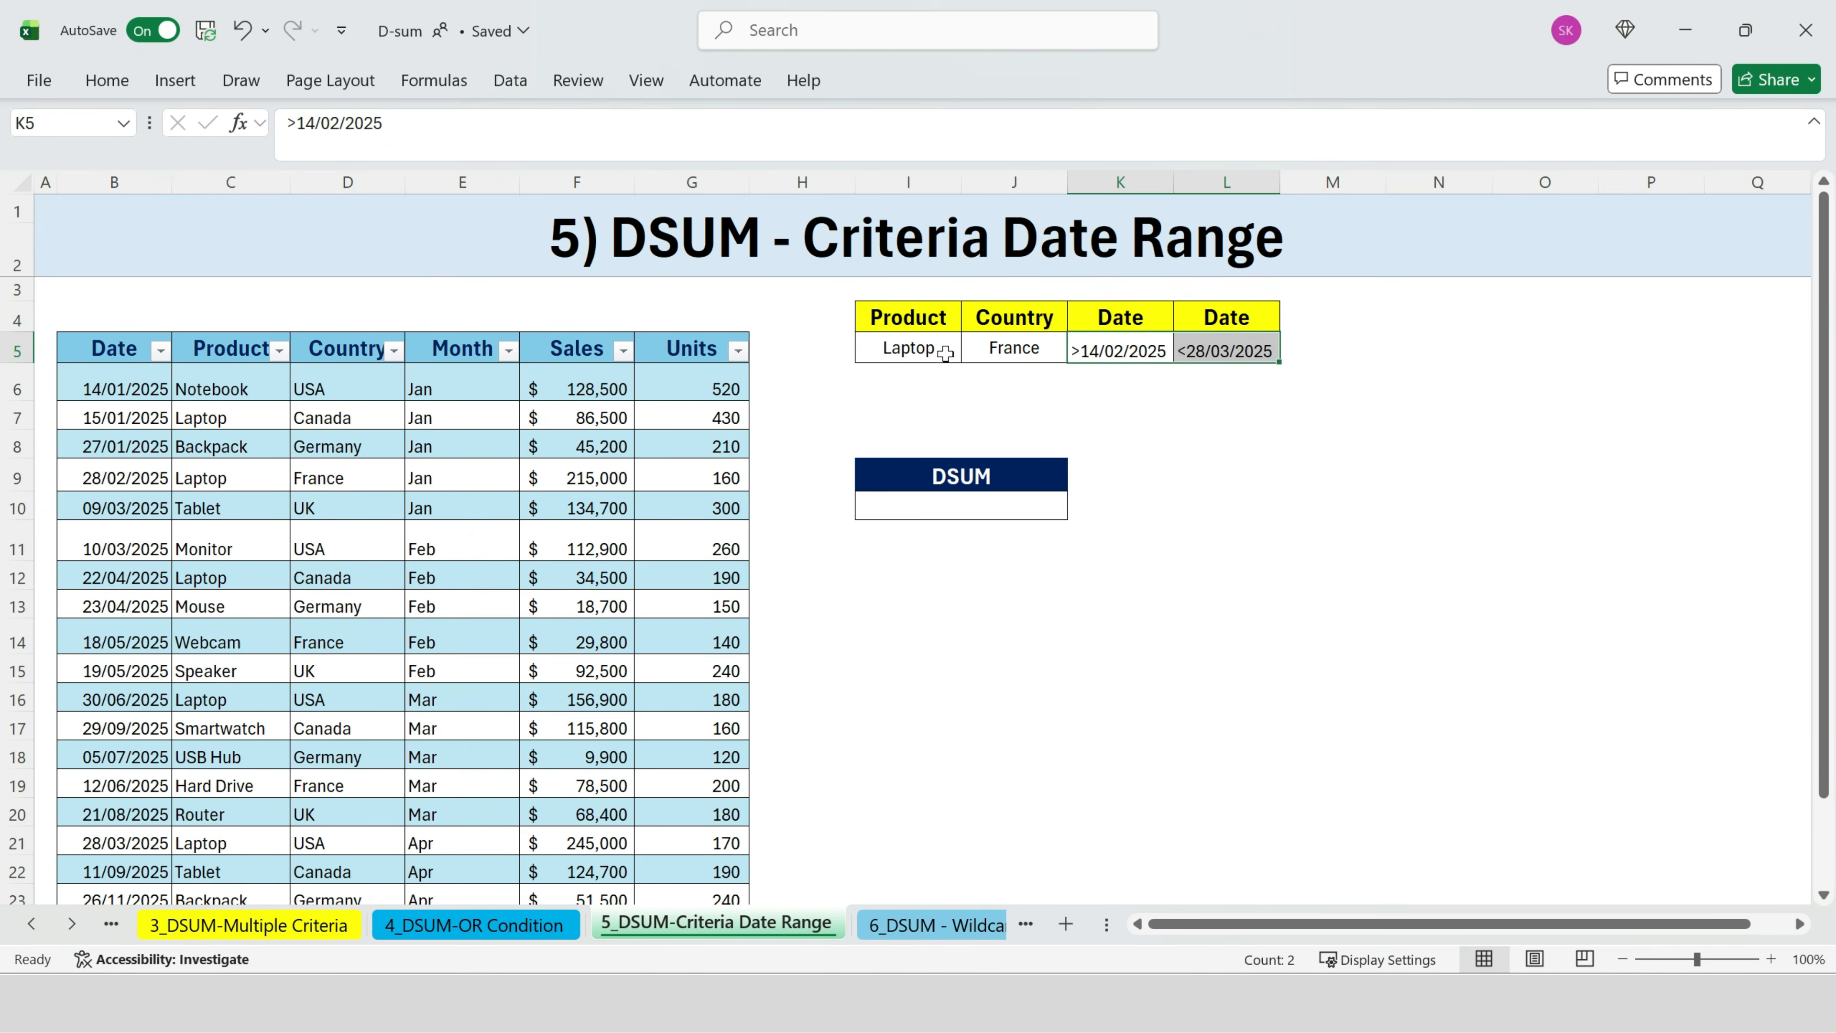
left_click(929, 351)
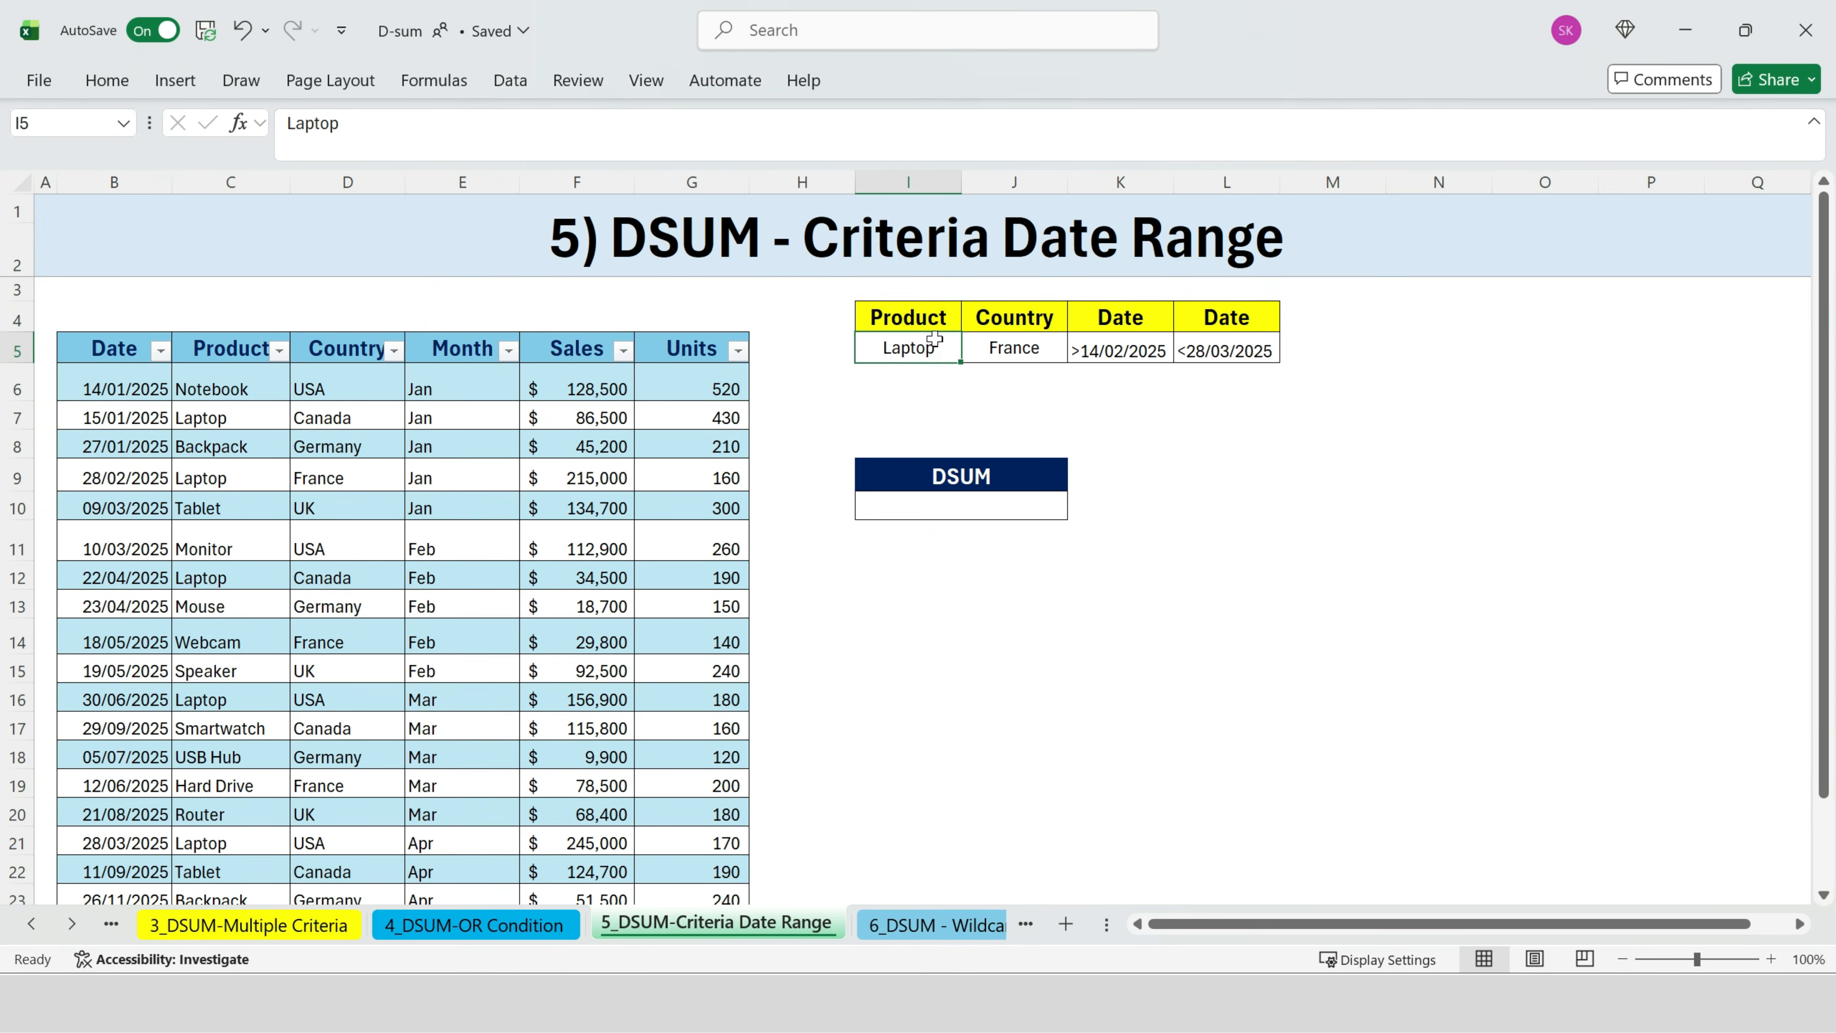
left_click_drag(1131, 350, 1243, 351)
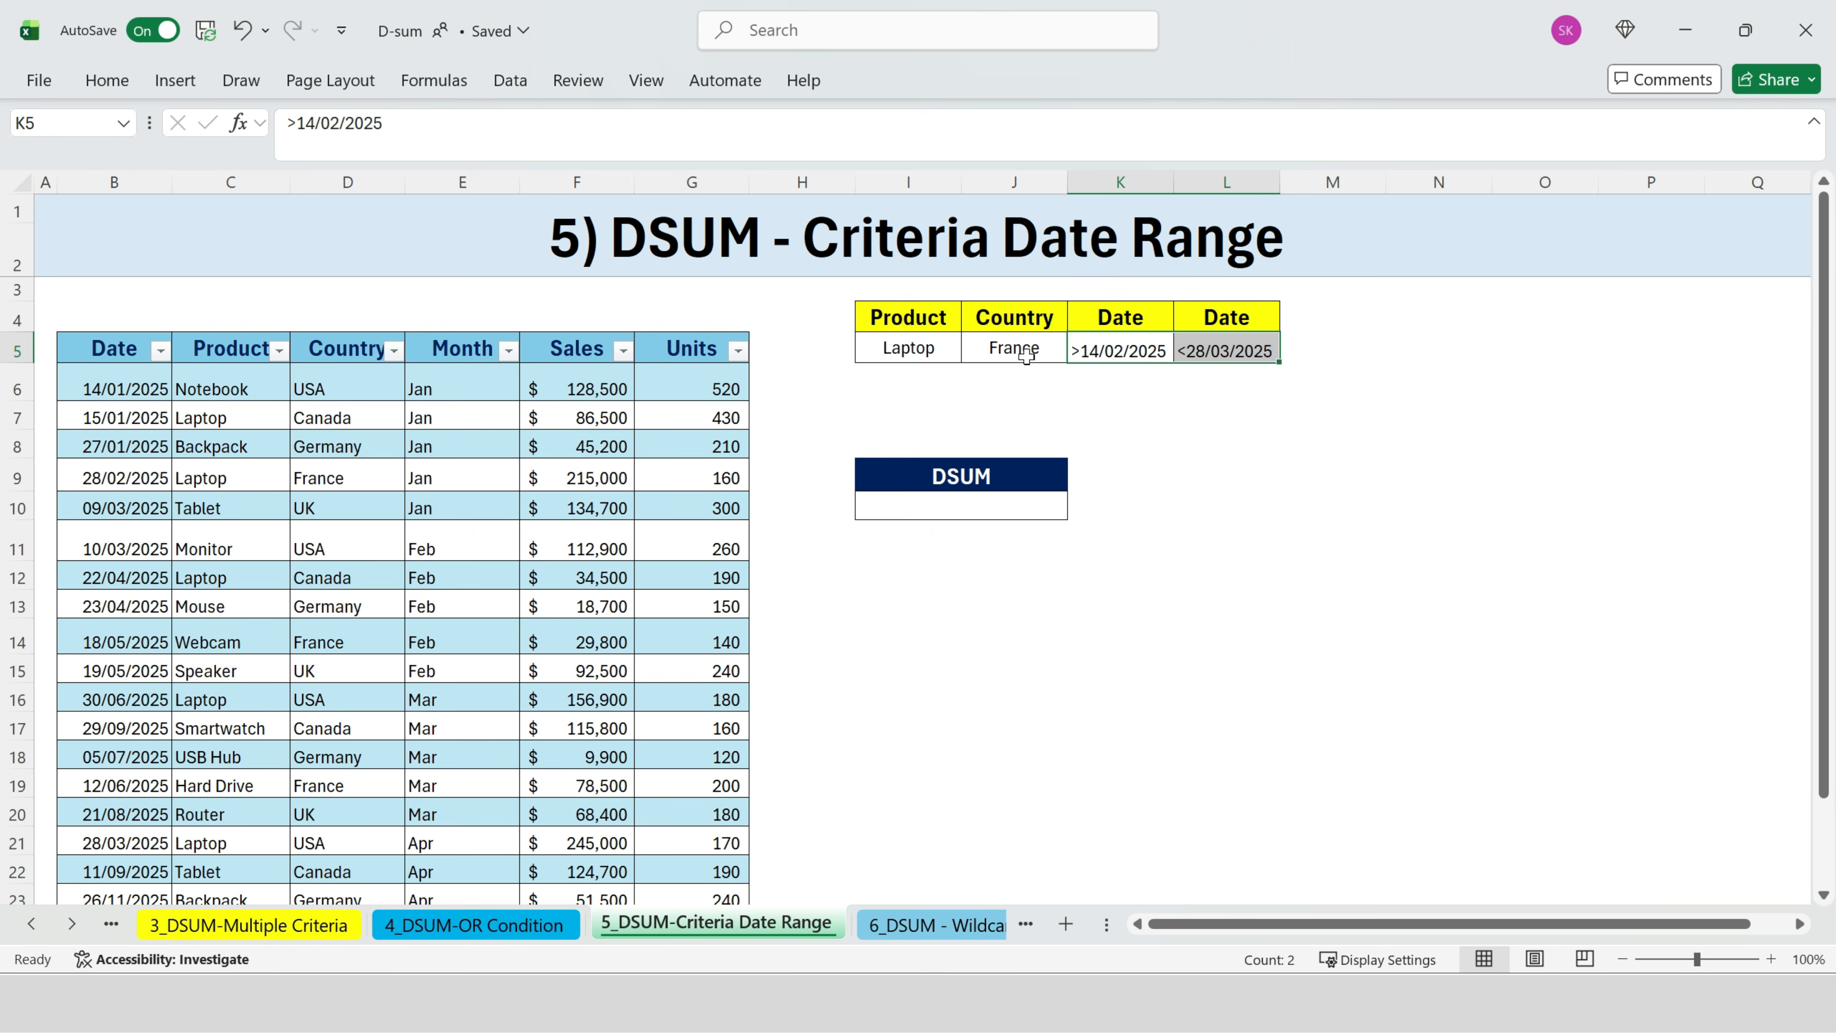
left_click(987, 345)
left_click_drag(902, 323, 1229, 352)
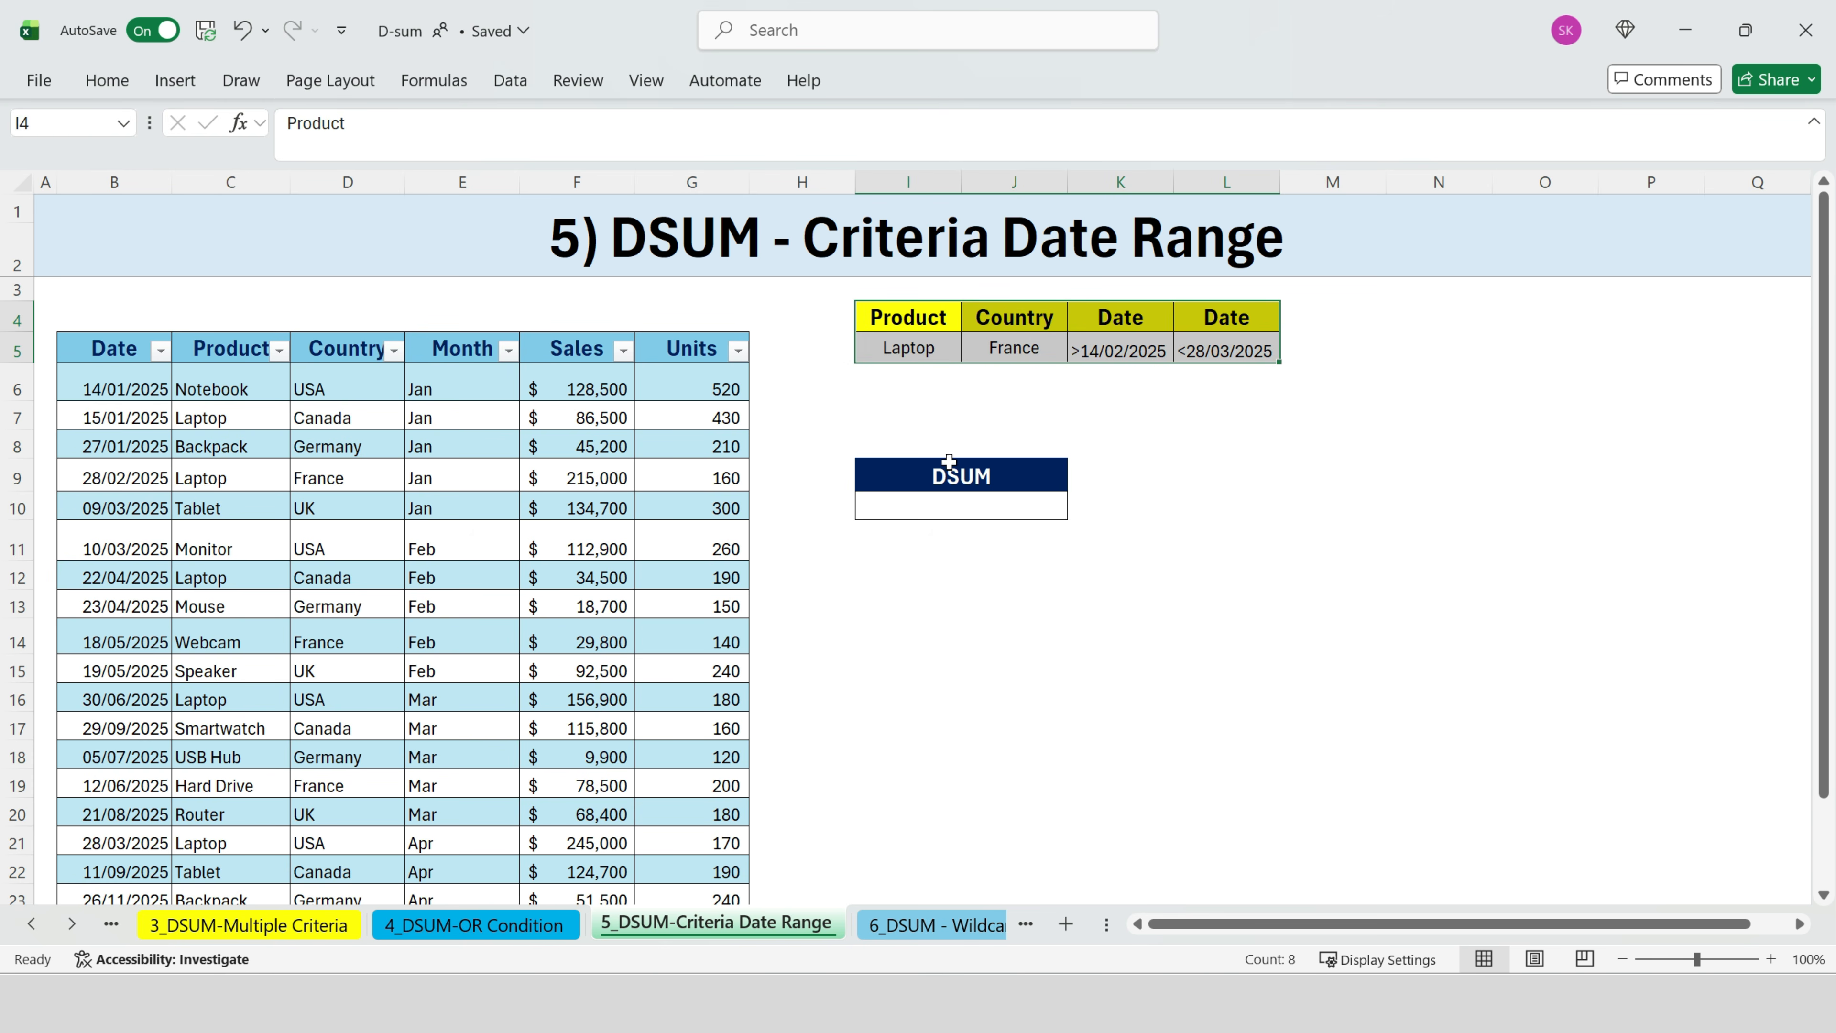
Step: Start a DSUM formula in cell I10 with the whole of Table1, headers included, as the database
left_click(979, 498)
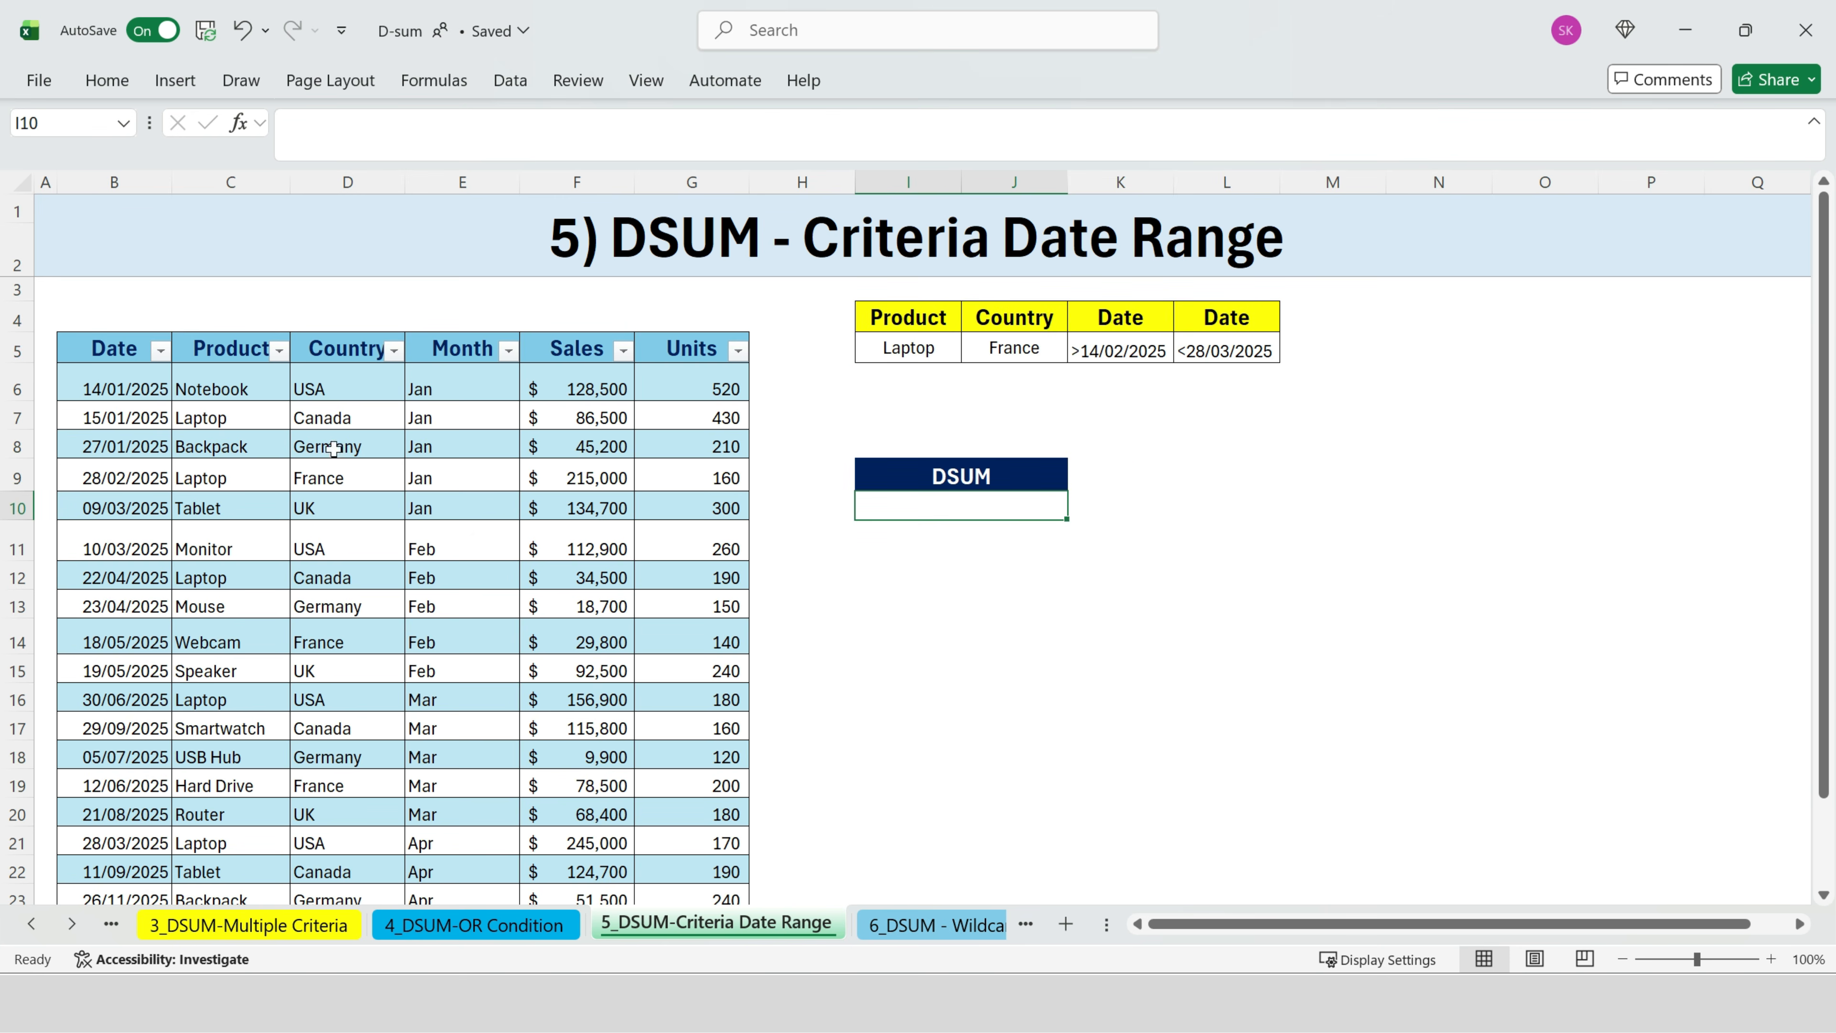
type("=dsu")
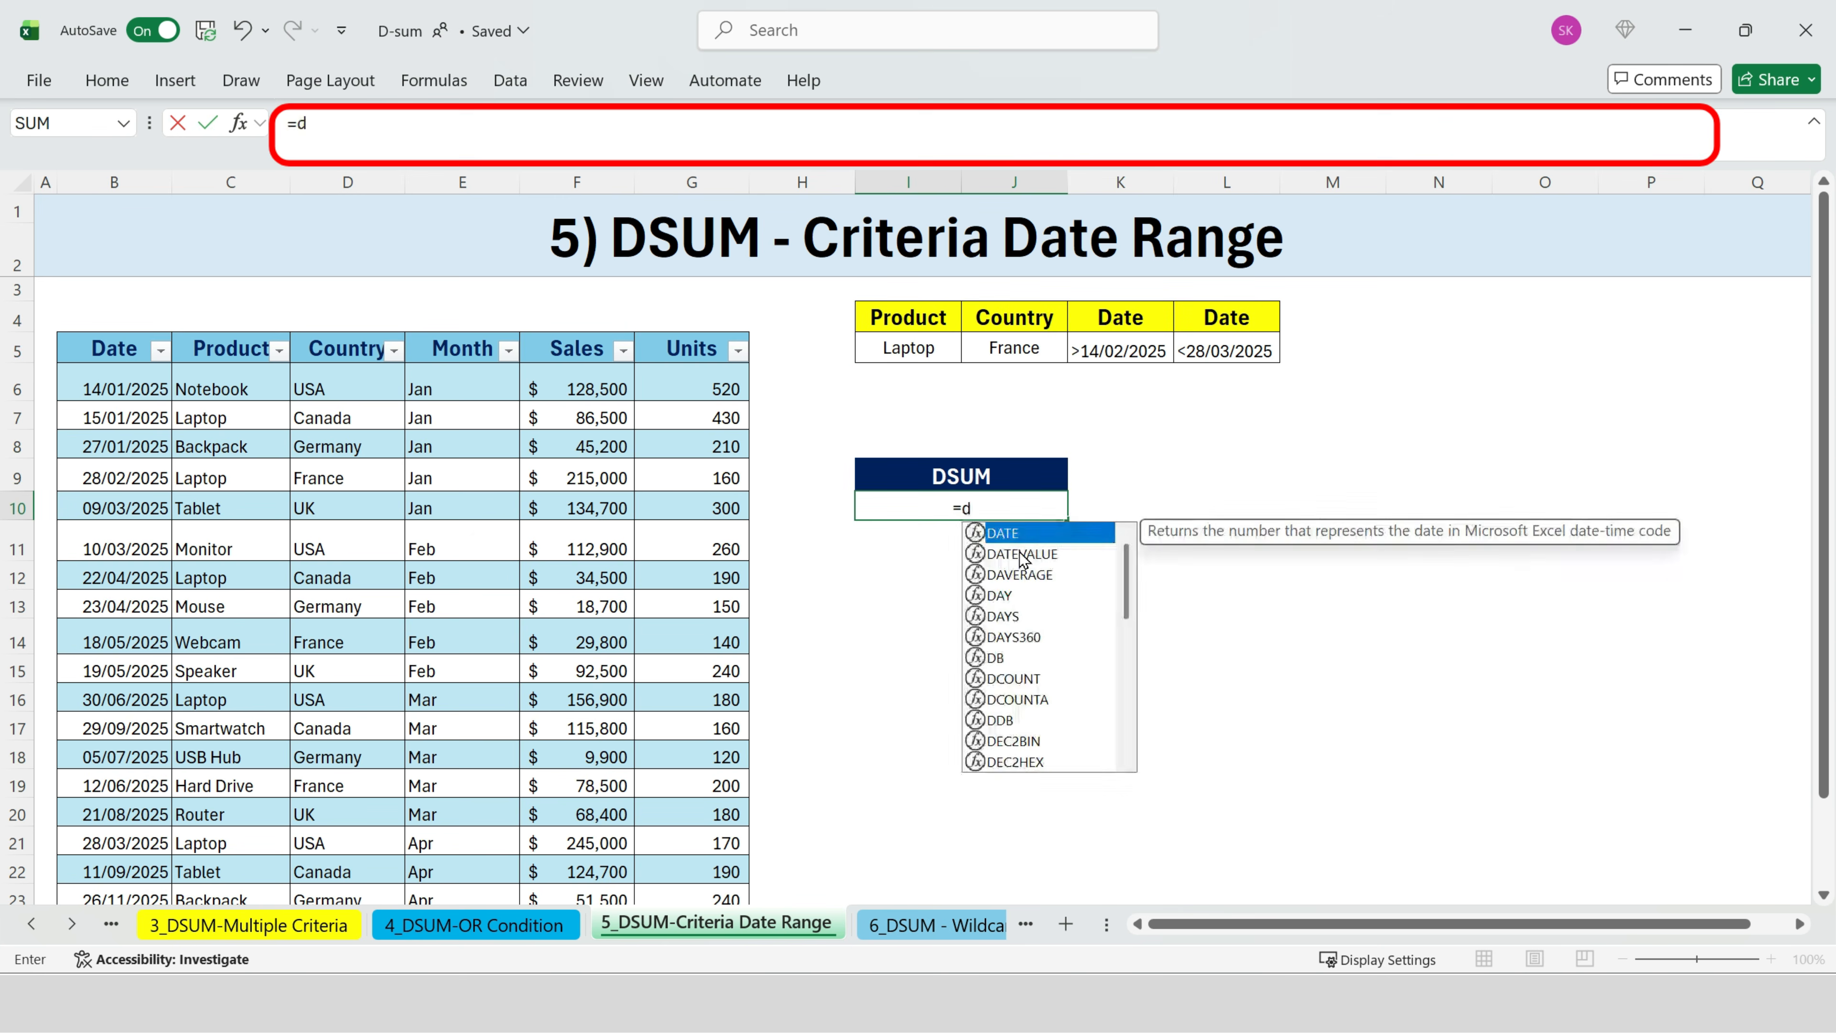
double_click(1001, 533)
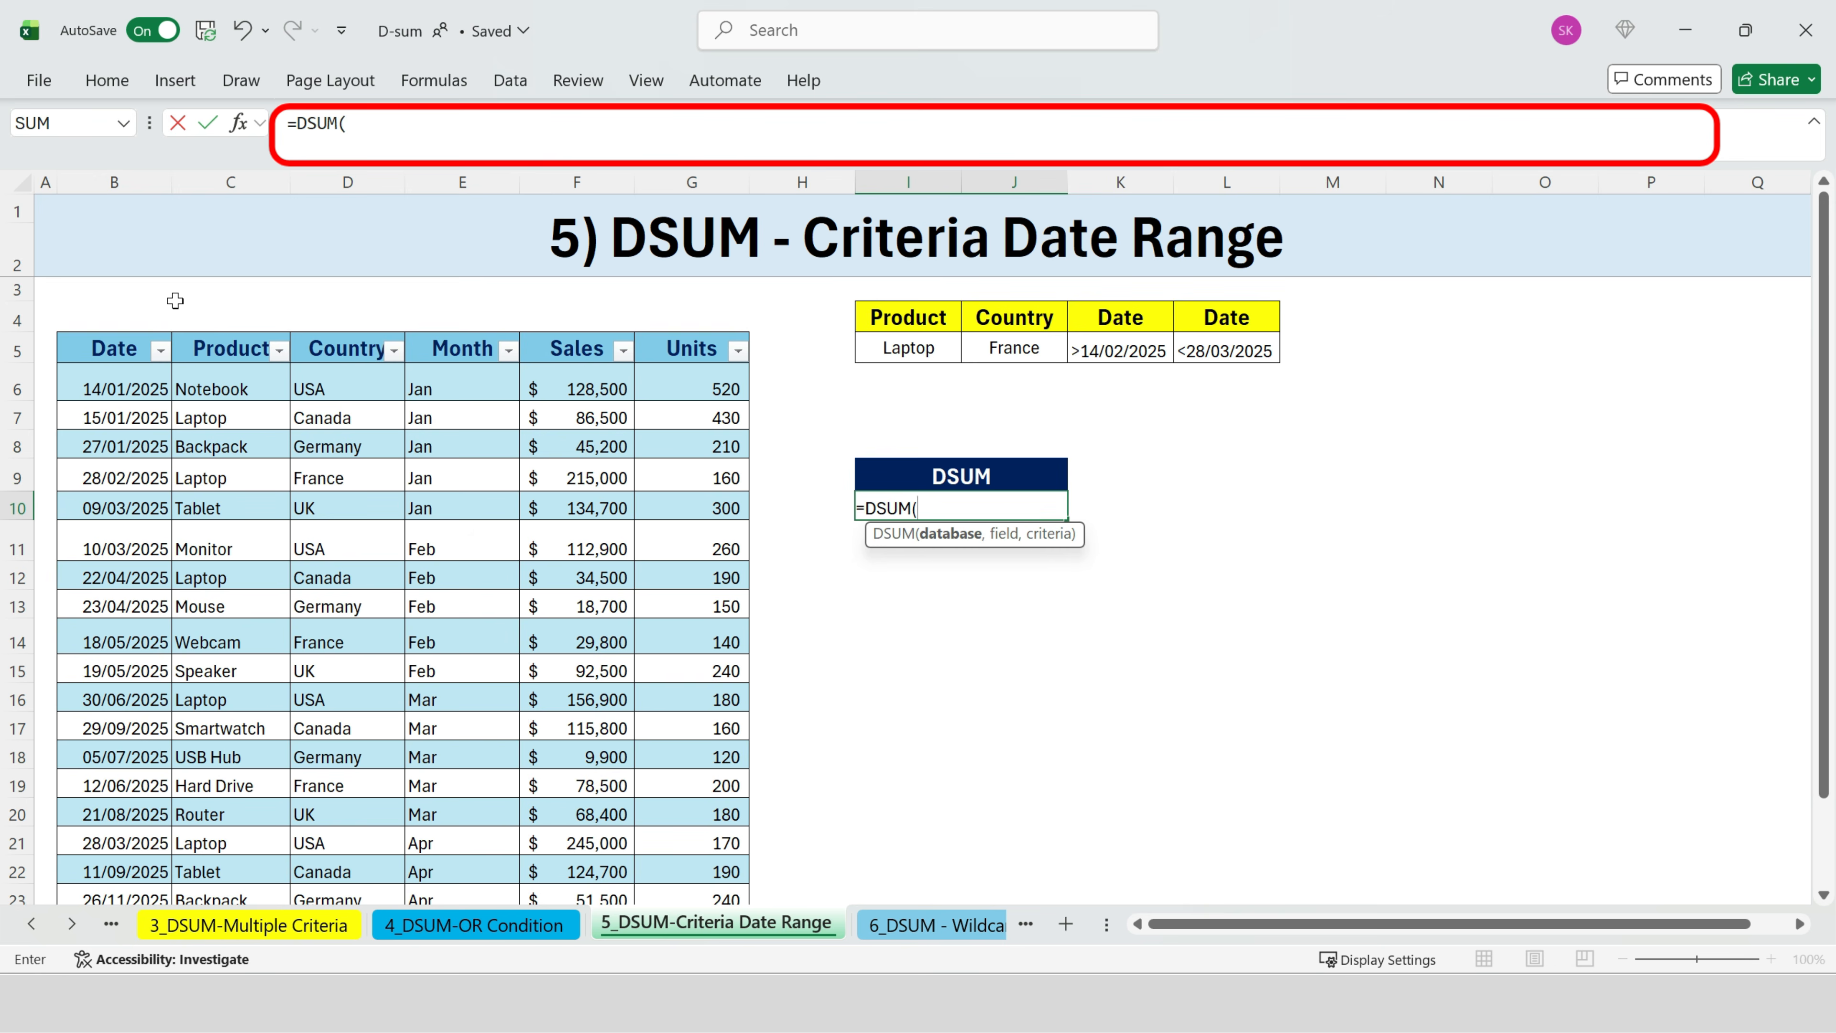
left_click(137, 346)
key("ctrl+a")
type(",")
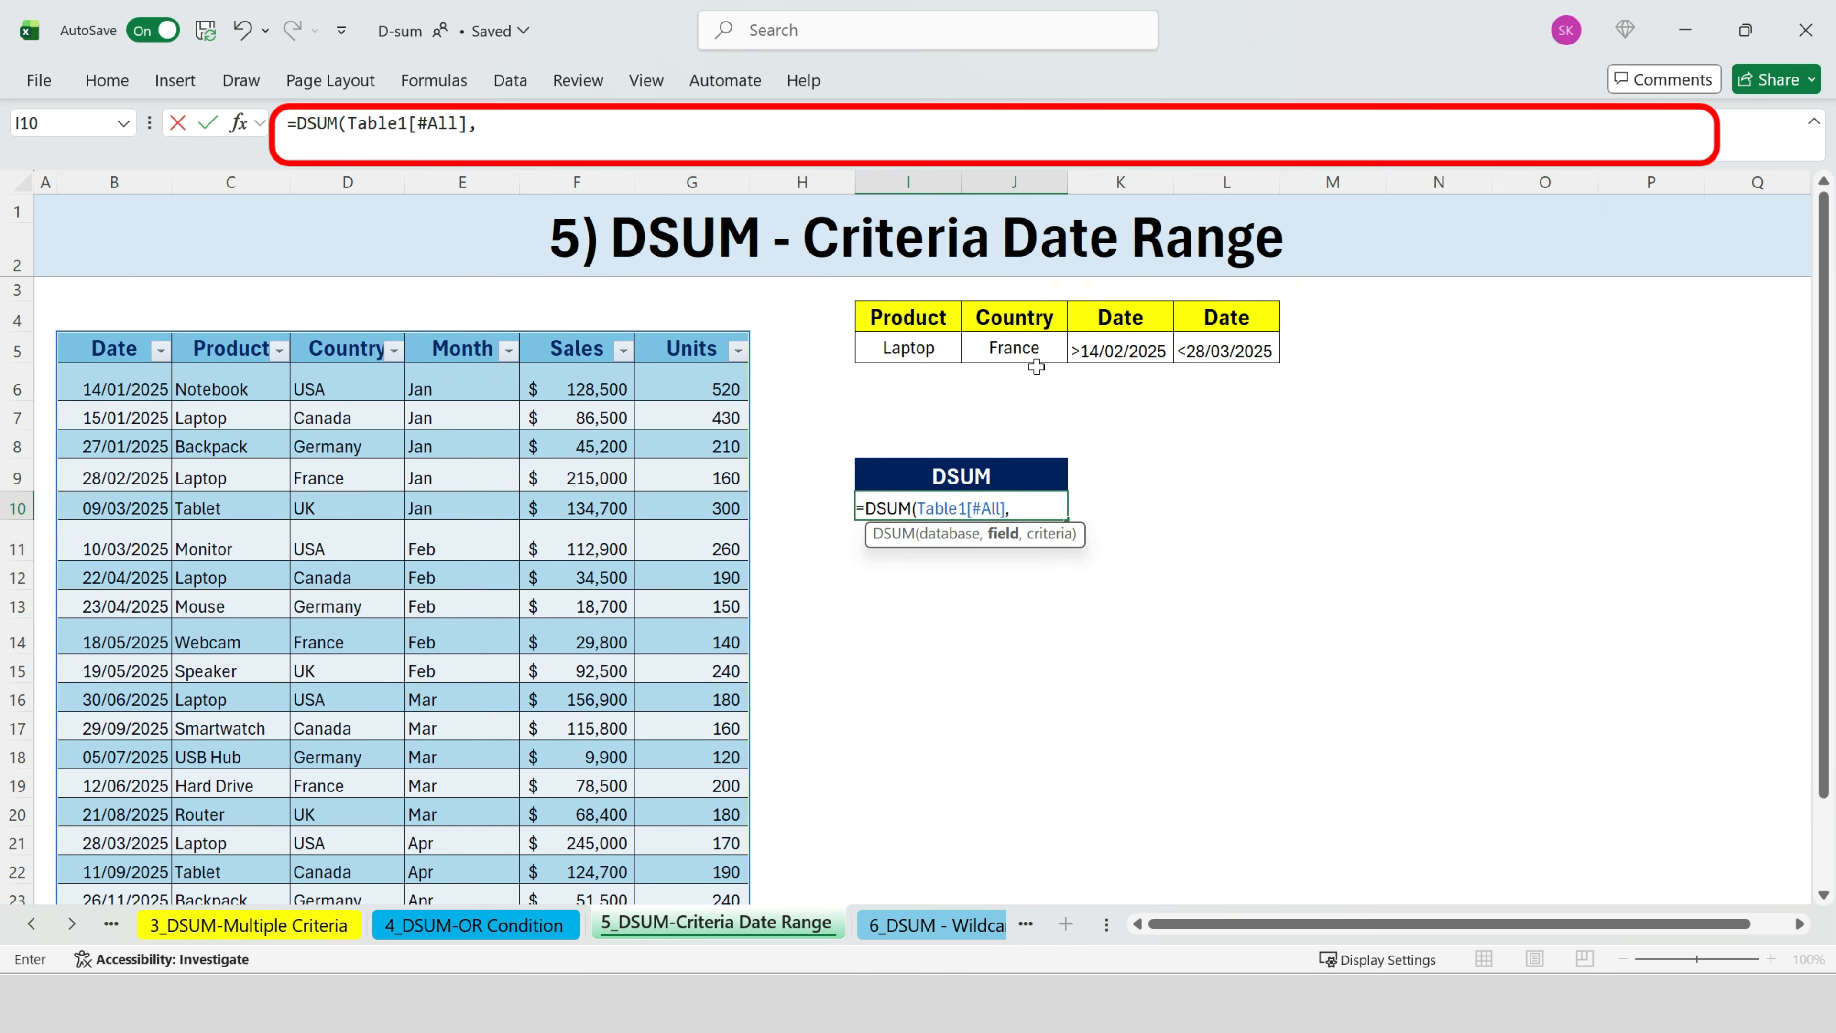
Step: Set the Units header as the field and I4:L5 as the criteria range, completing the DSUM formula in I10
left_click(673, 342)
type(",")
left_click_drag(916, 311, 1238, 351)
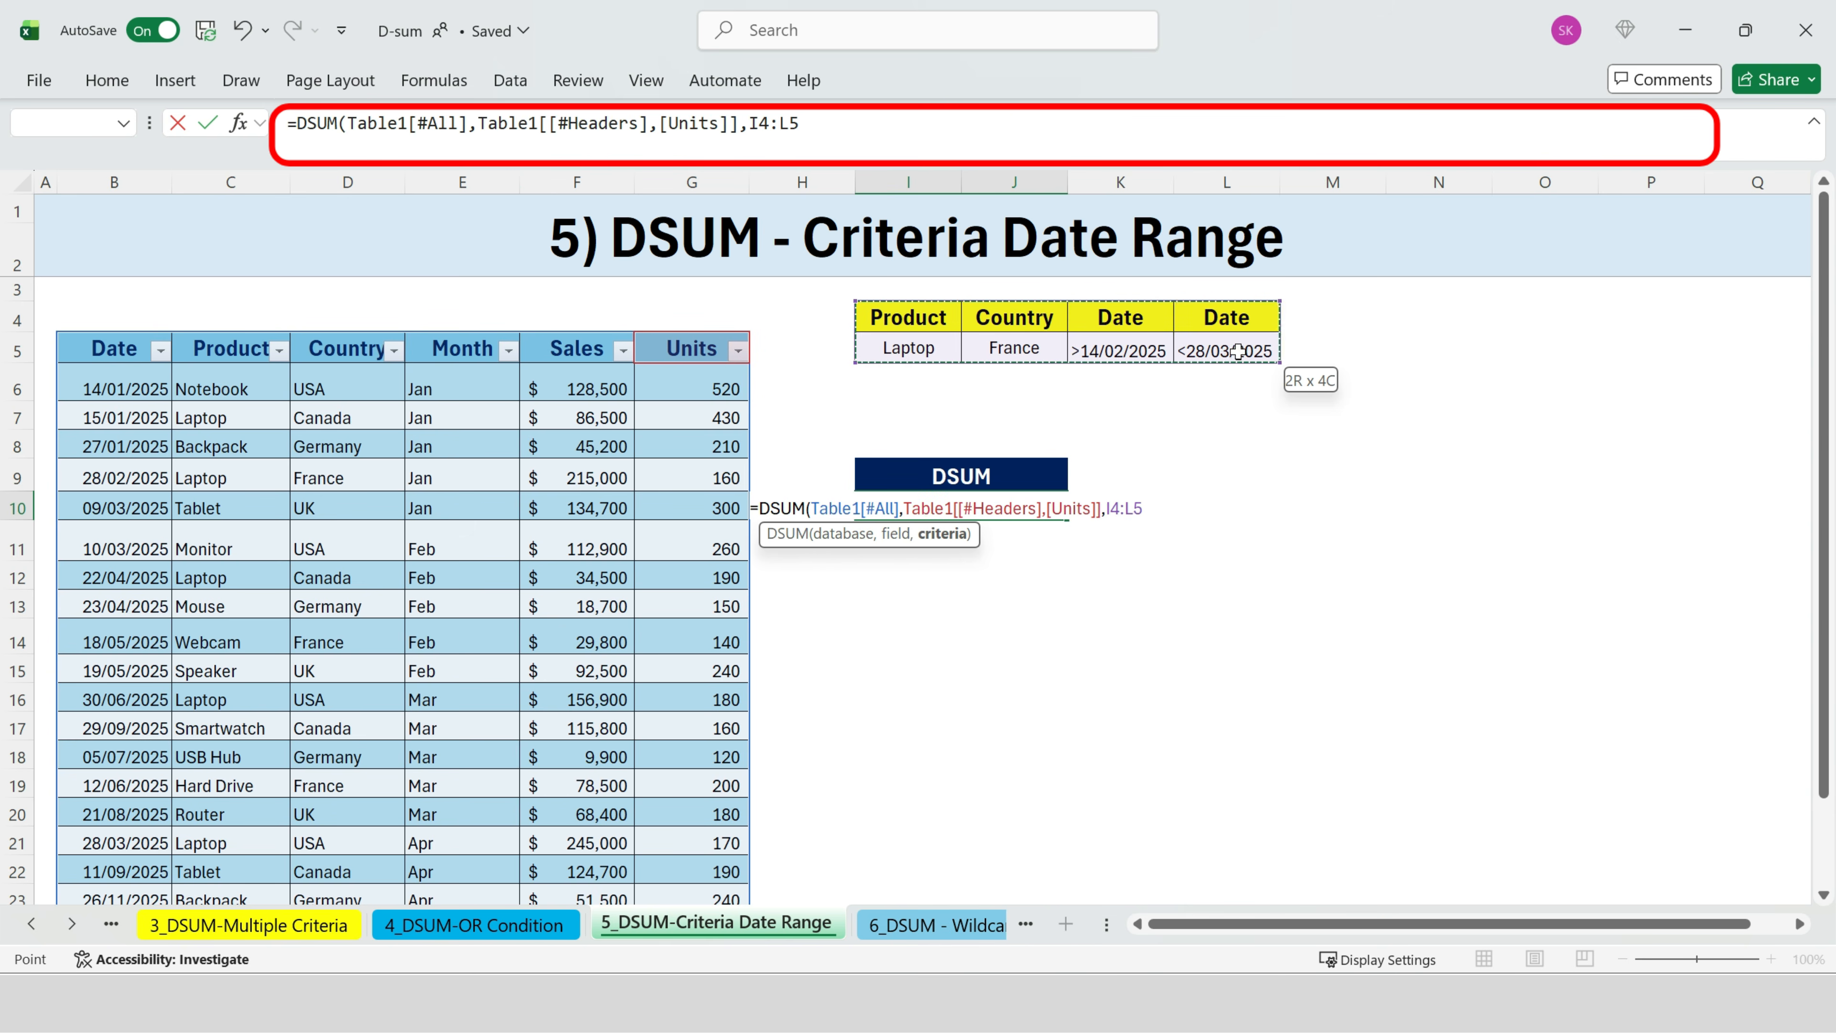
left_click_drag(1238, 352, 1237, 352)
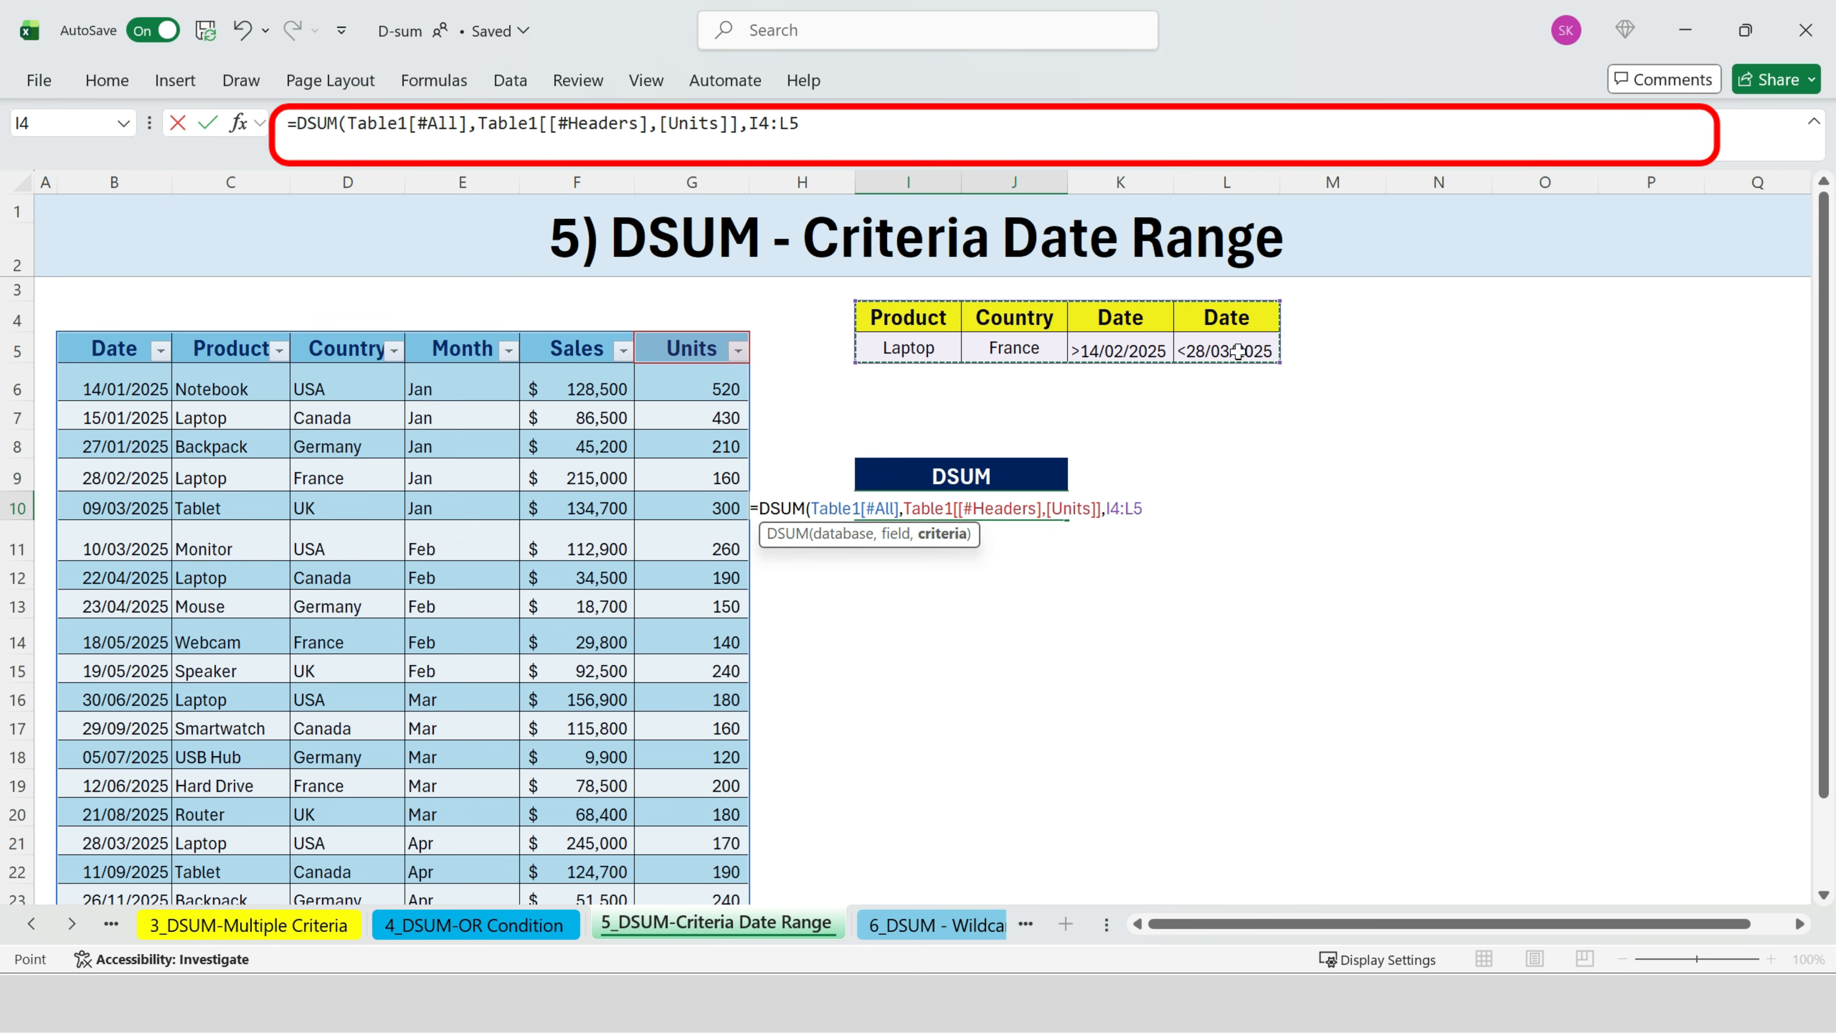
type(")")
key("Return")
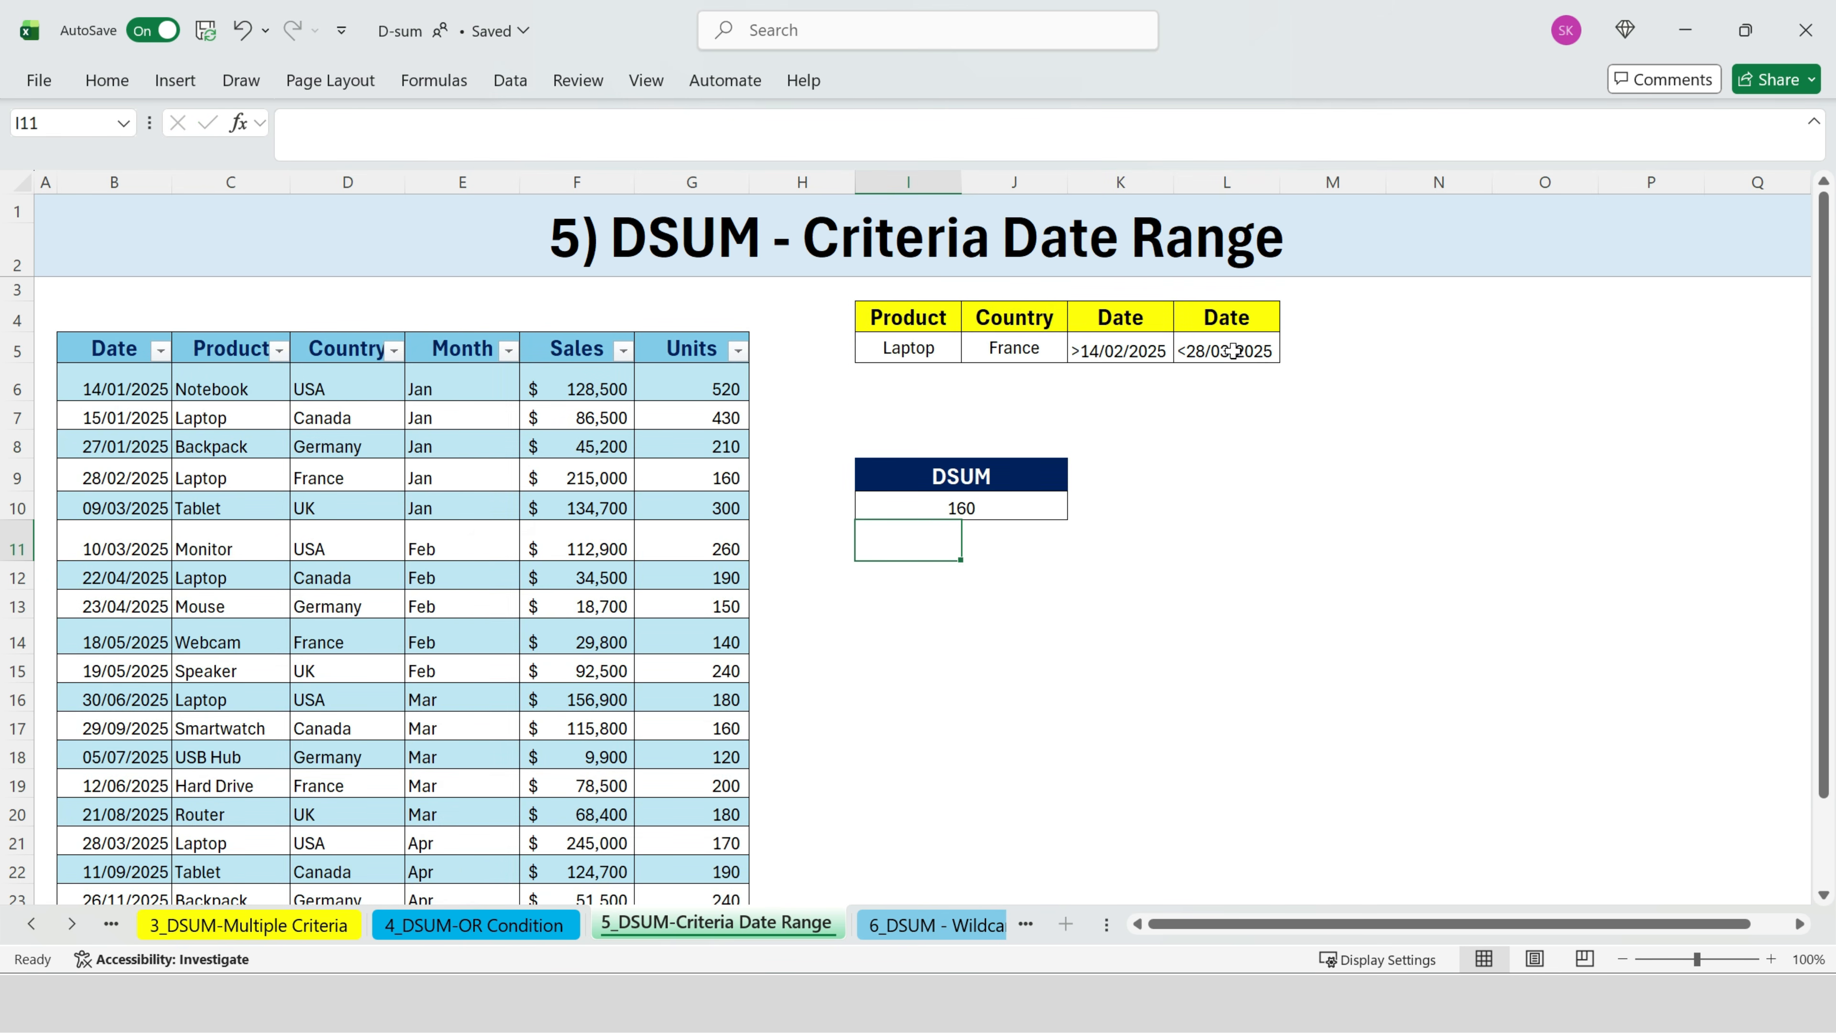
Step: Check the DSUM formula in I10 and compare the France laptop record in row 9 with the date criteria in K5:L5
left_click(1013, 514)
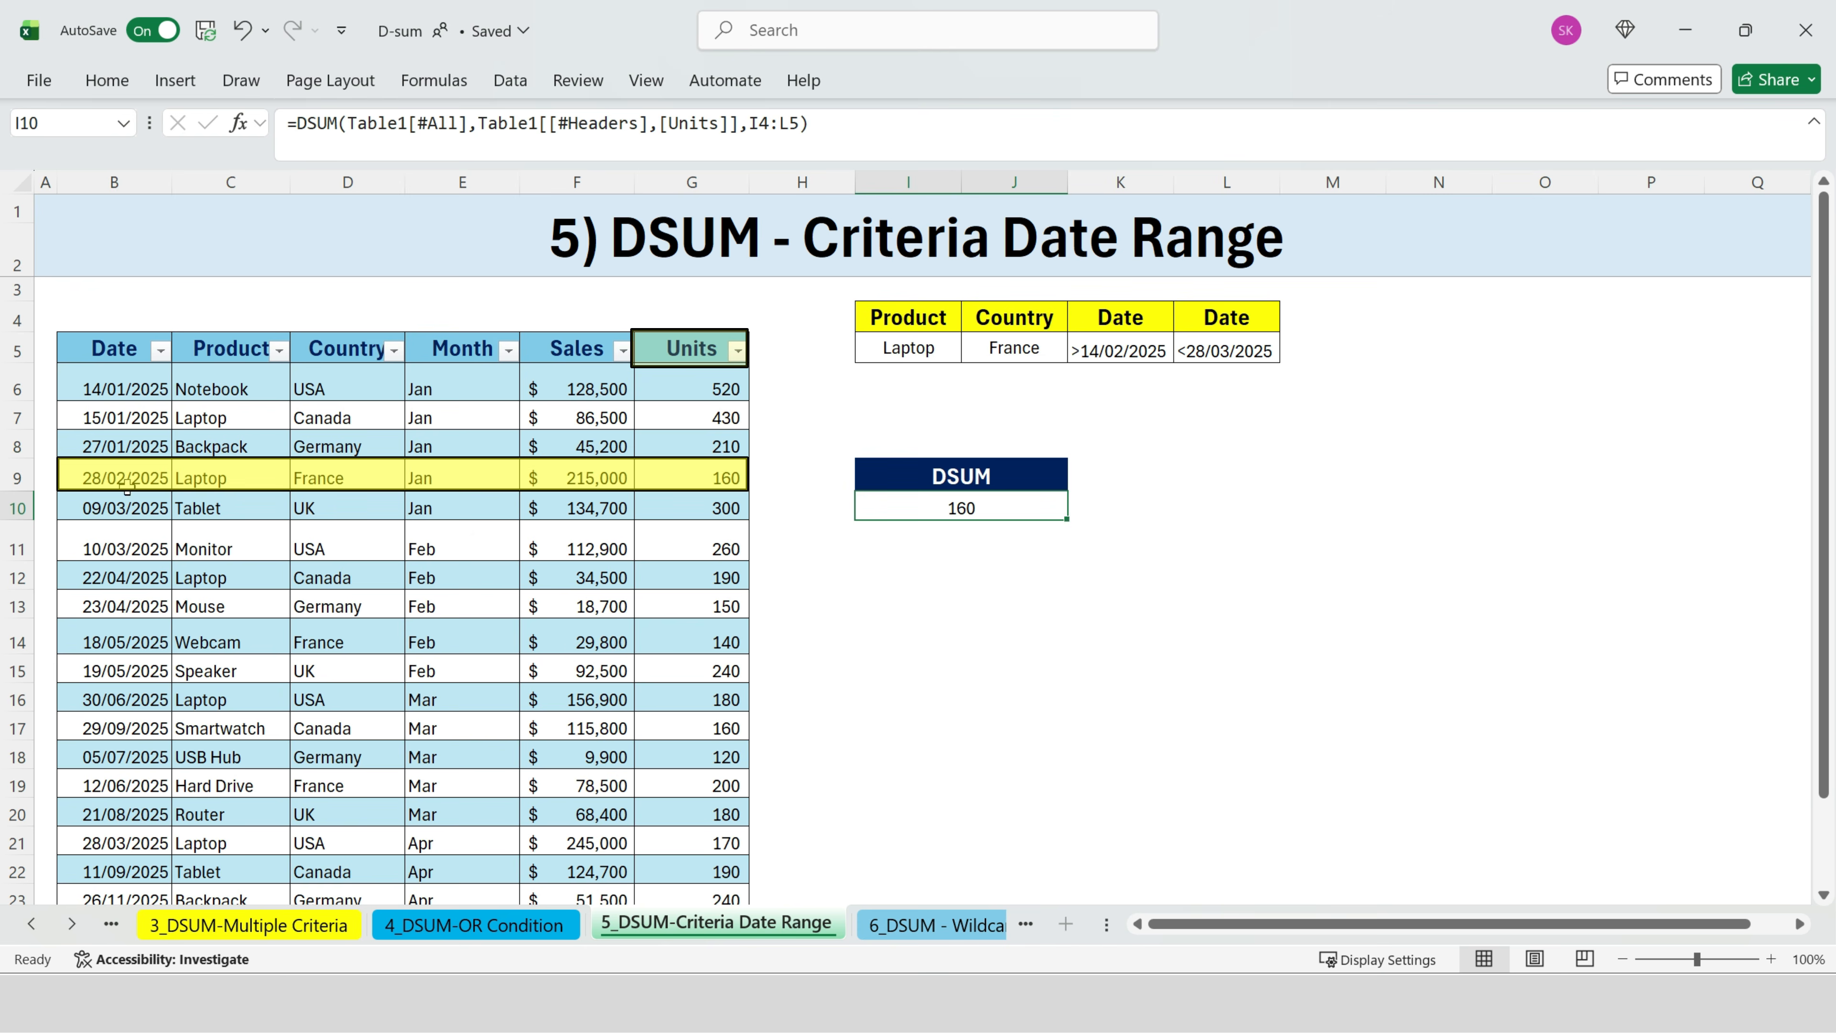
left_click_drag(127, 481, 690, 477)
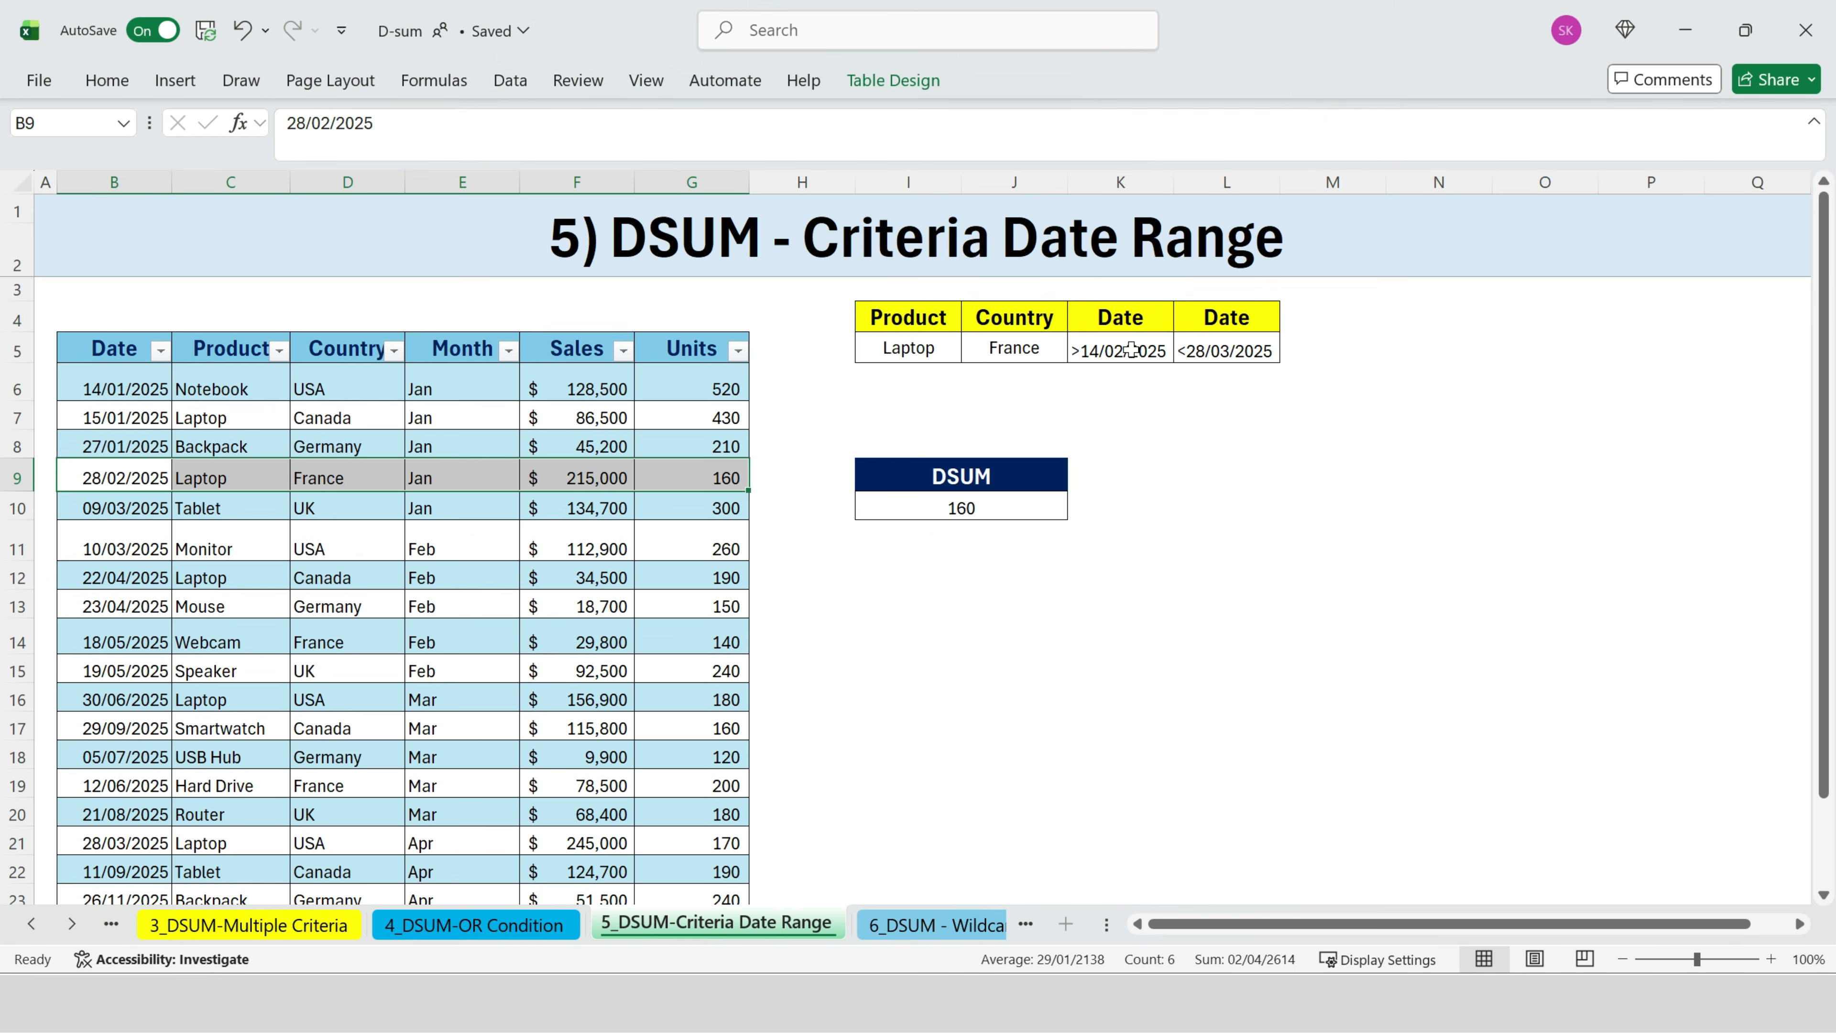
left_click_drag(1143, 351, 1276, 351)
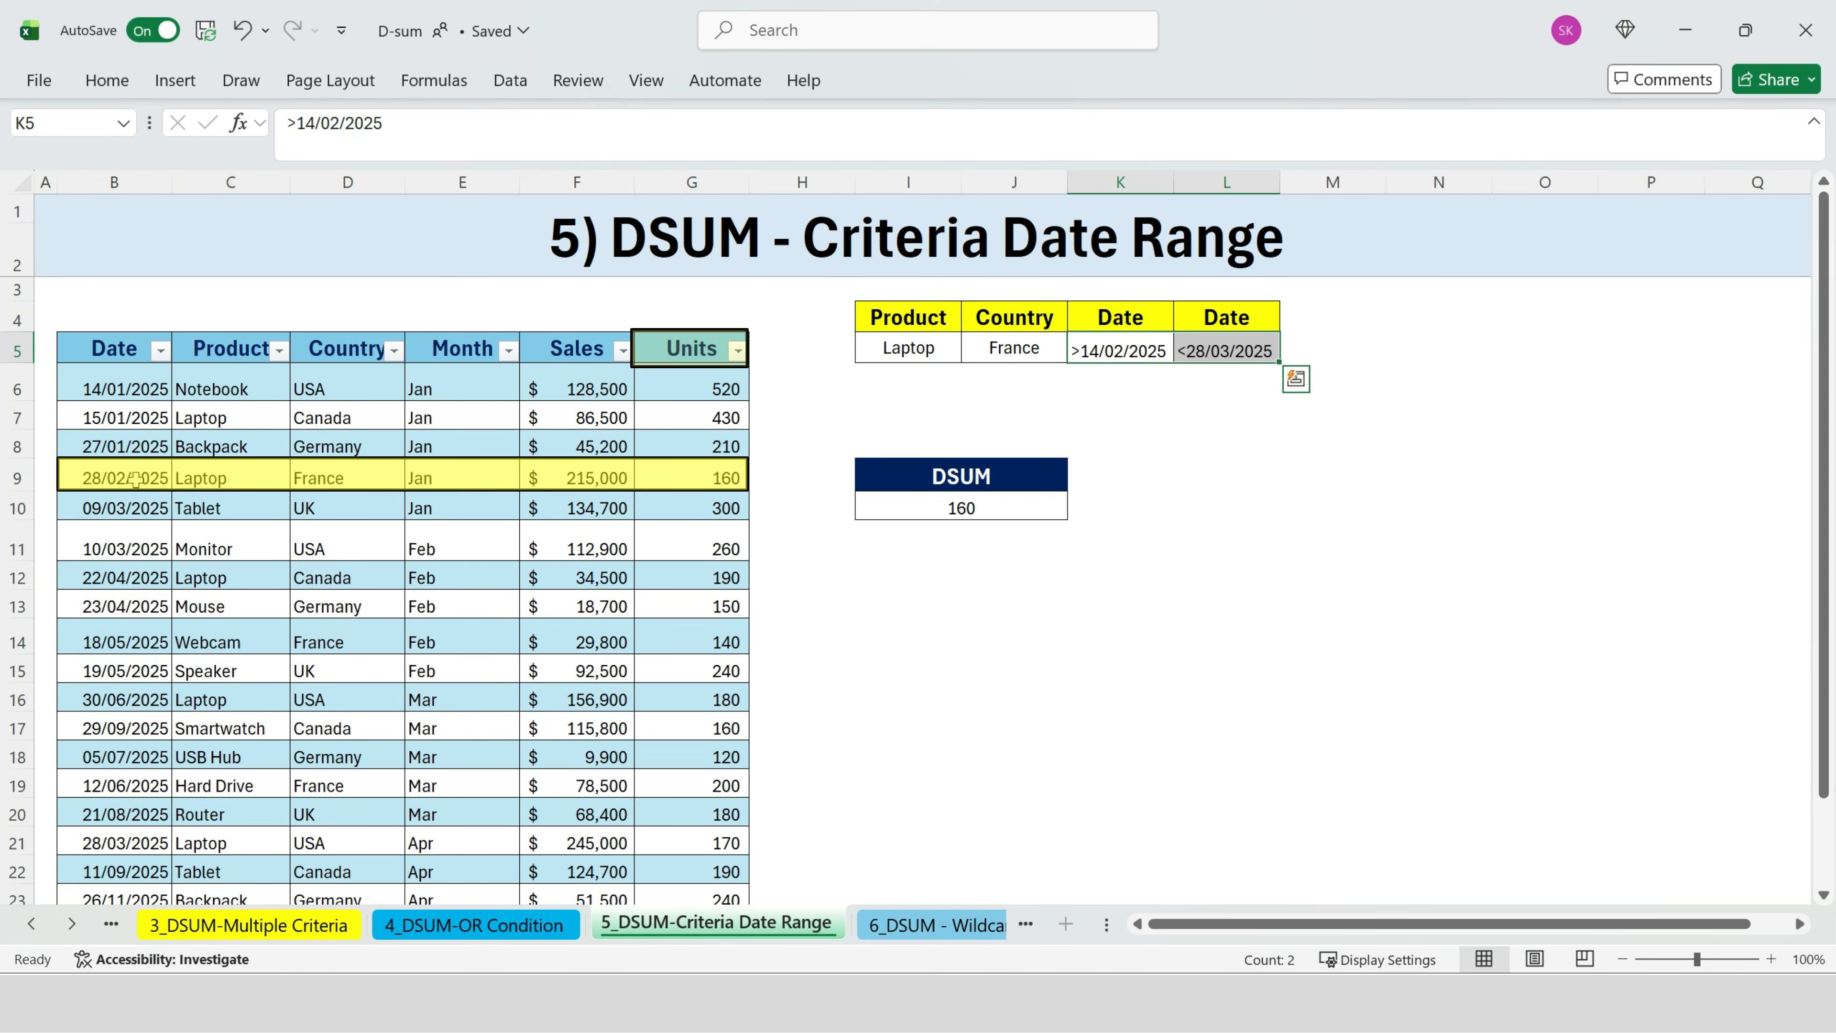
Step: Copy the France laptop record in B9:G9 and paste it into row 26, directly below the table
left_click_drag(126, 479, 723, 474)
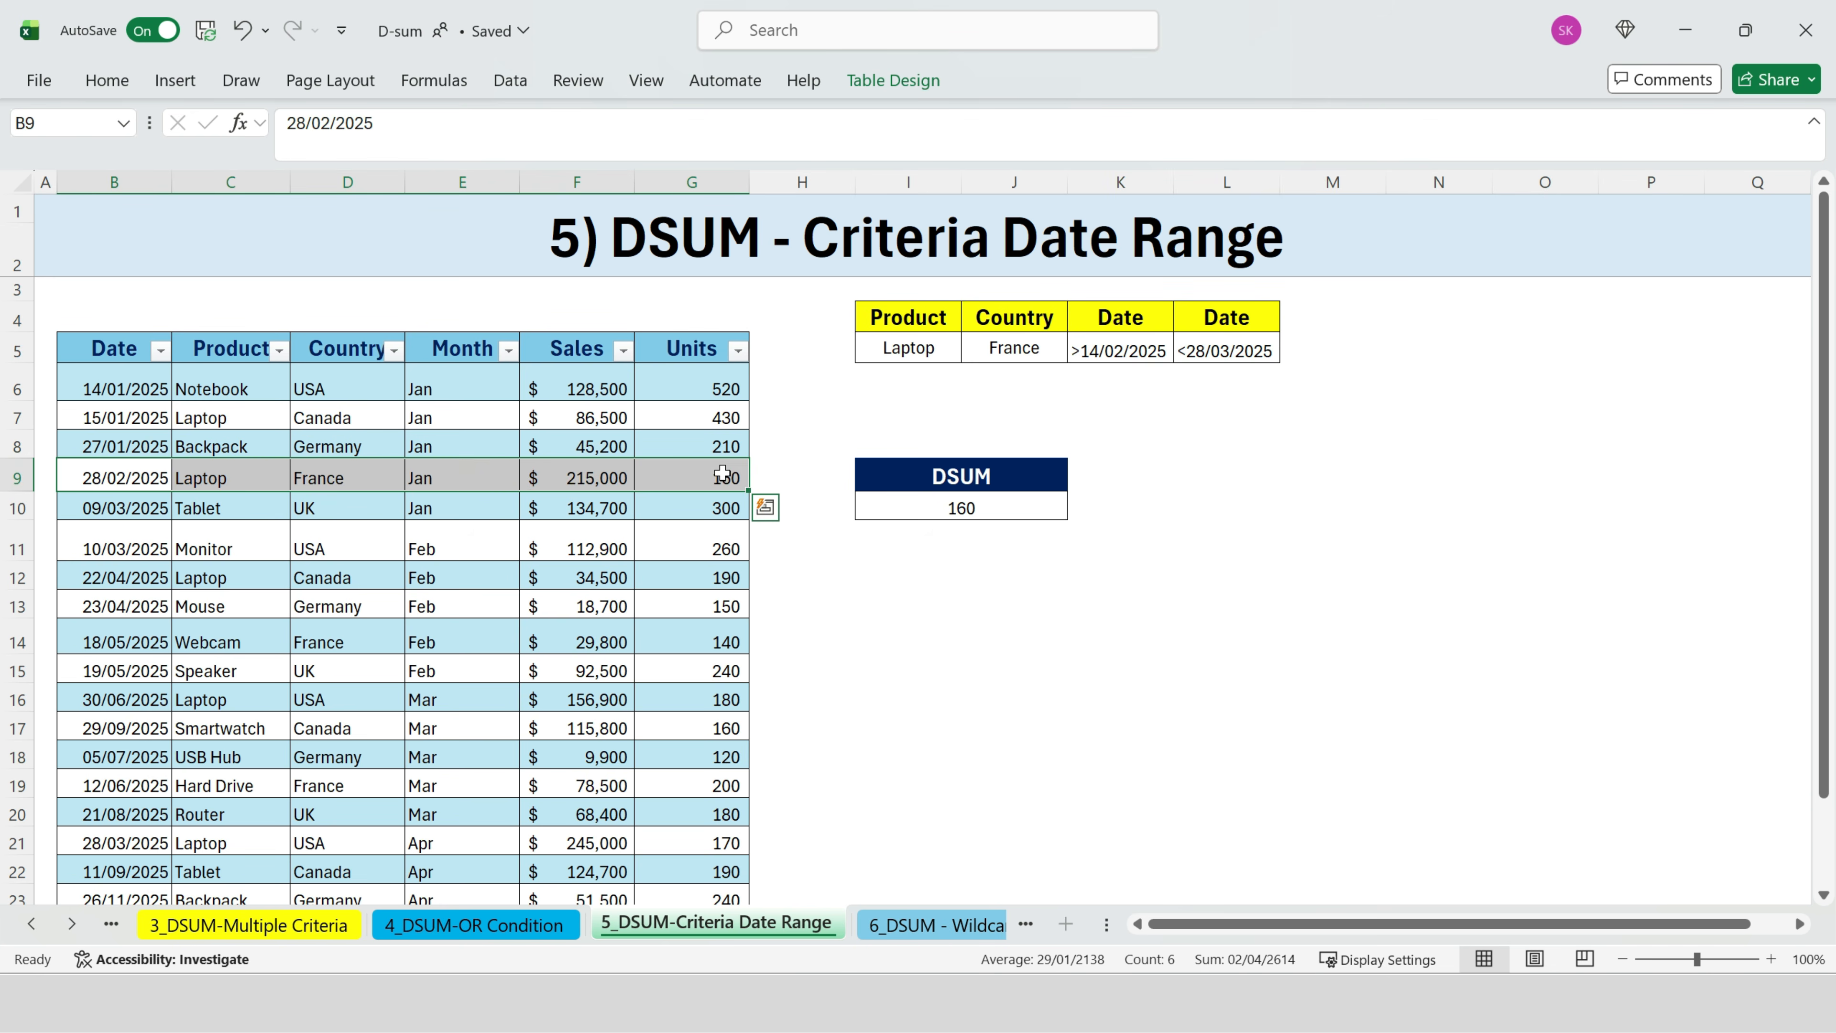
key("ctrl+c")
scroll(664, 640, "down", 5)
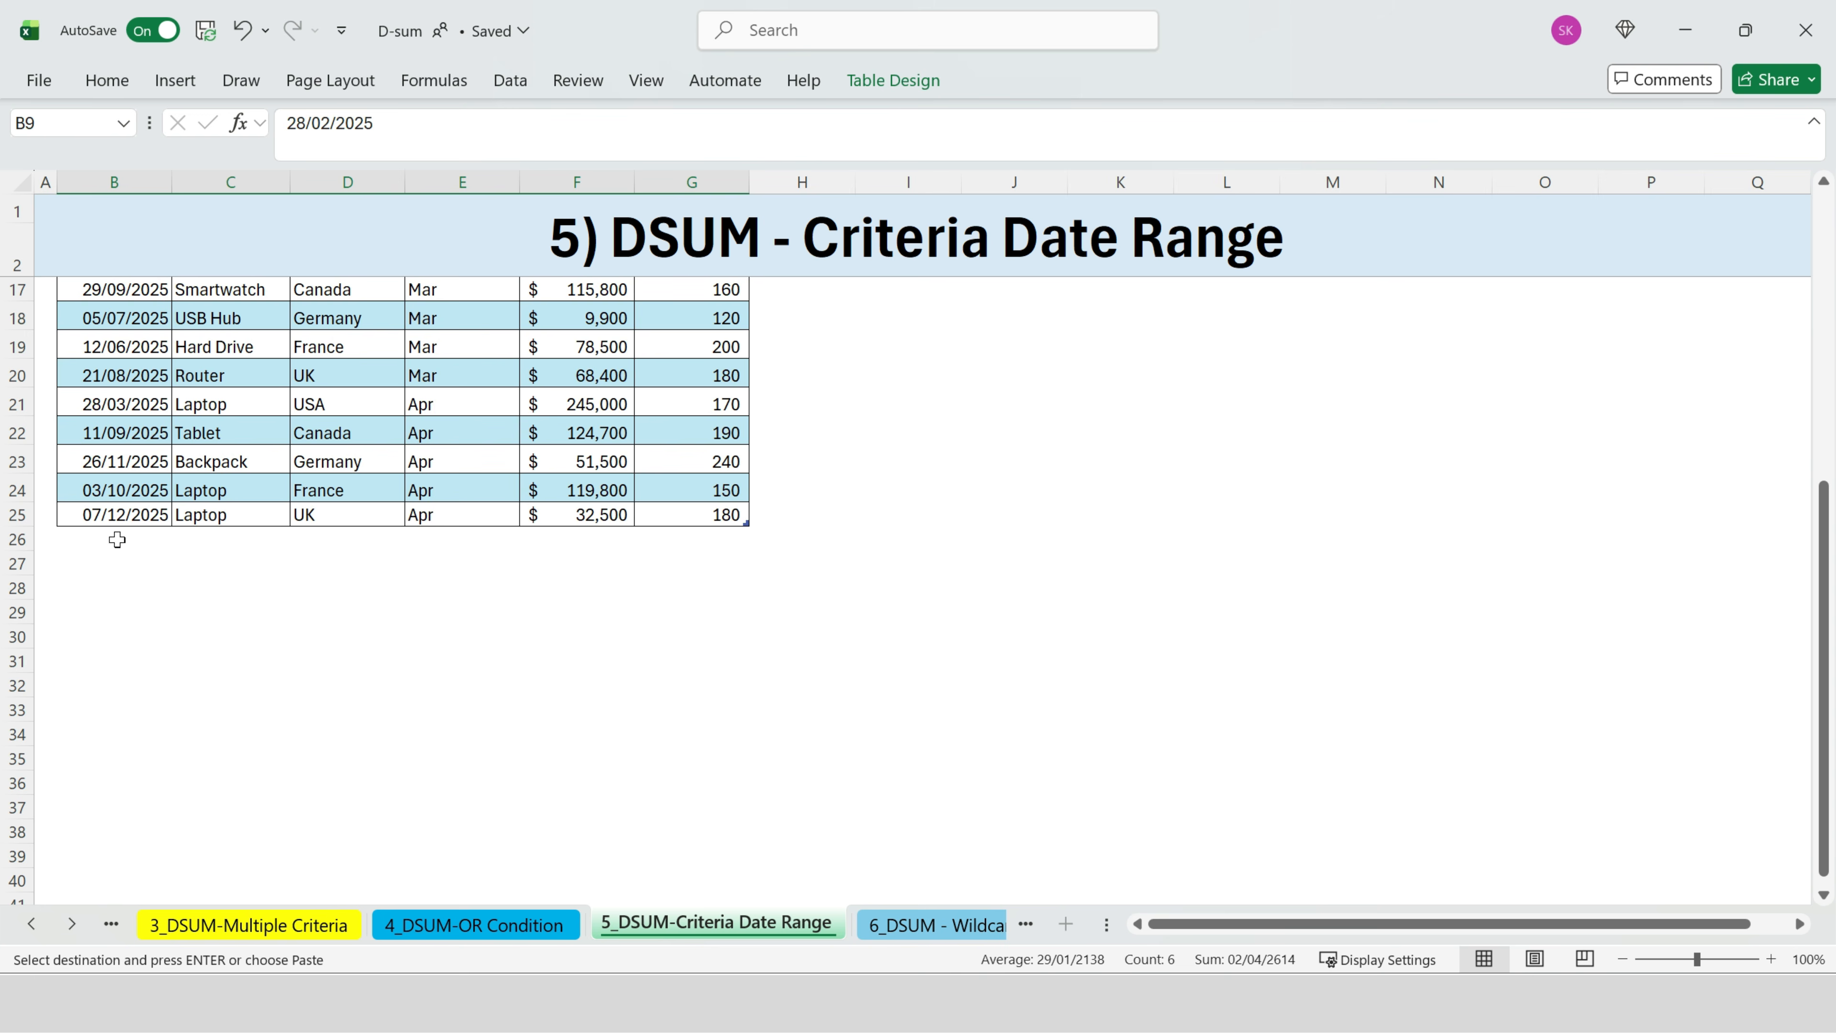
left_click(117, 539)
key("ctrl+v")
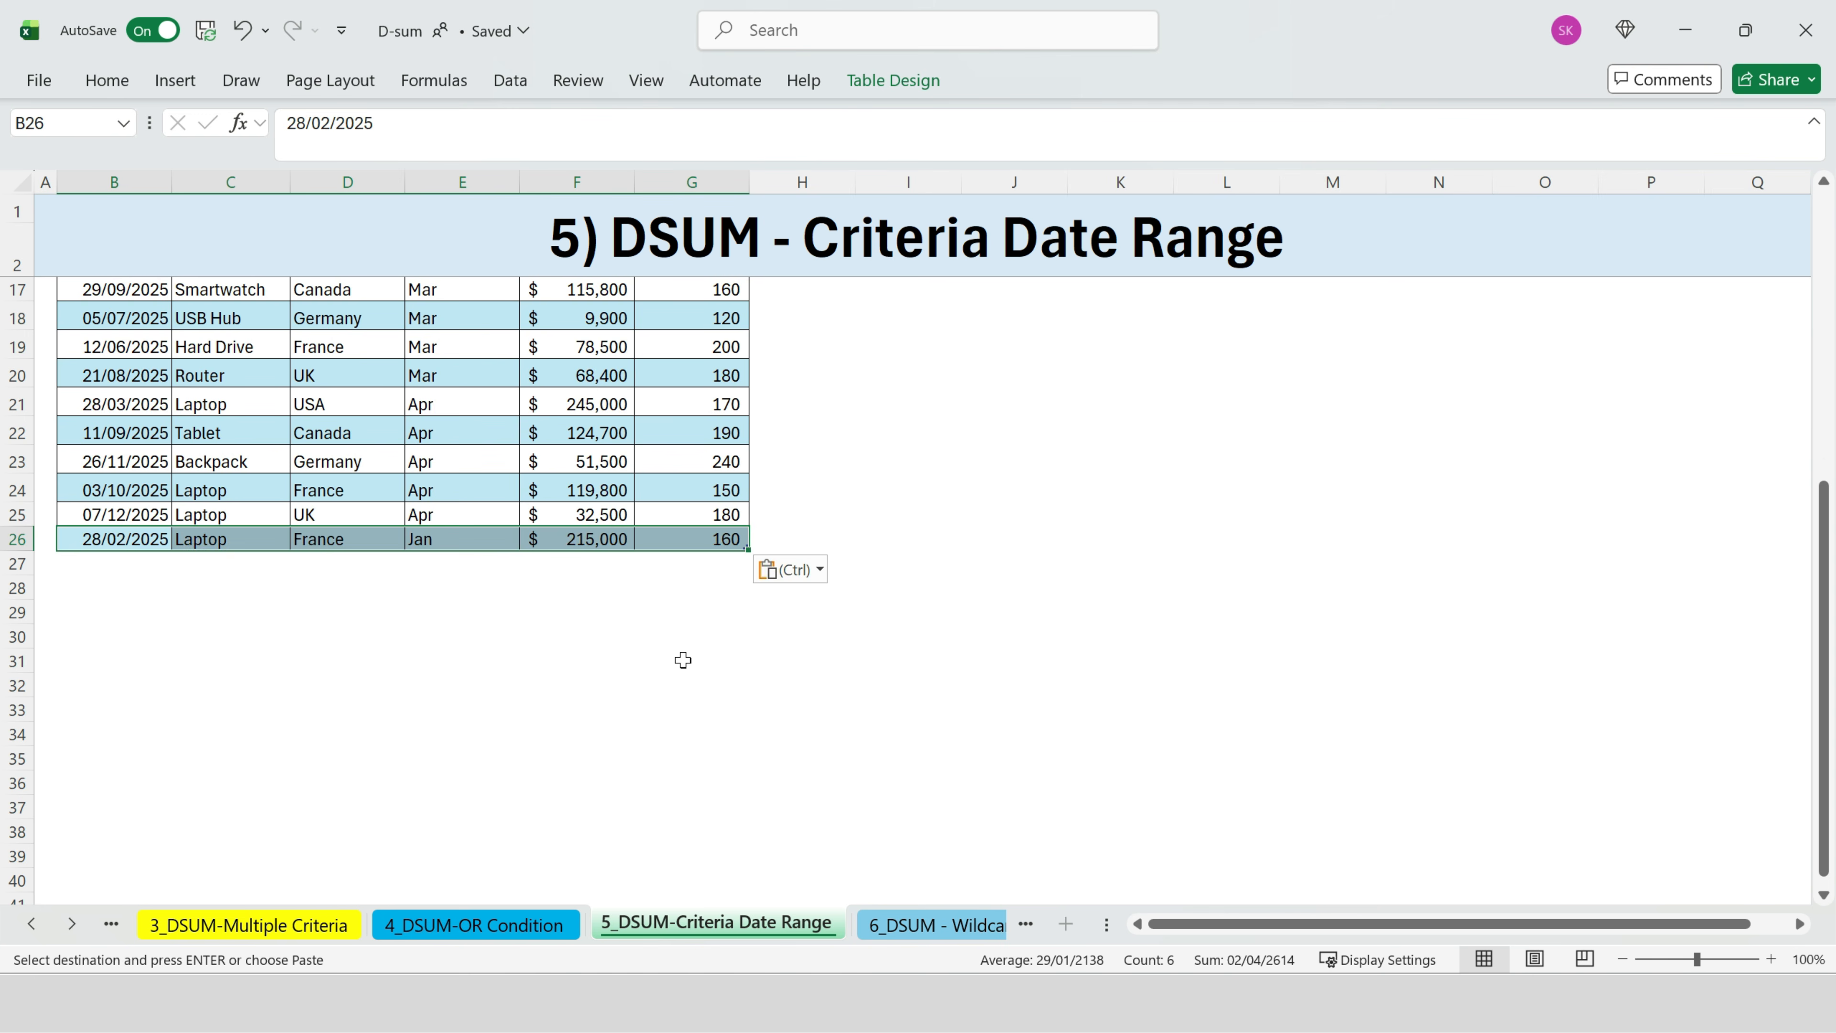
Step: Set the Units value of the pasted laptop record in G26 to 500
scroll(680, 656, "up", 1)
left_click(736, 612)
double_click(735, 612)
double_click(734, 612)
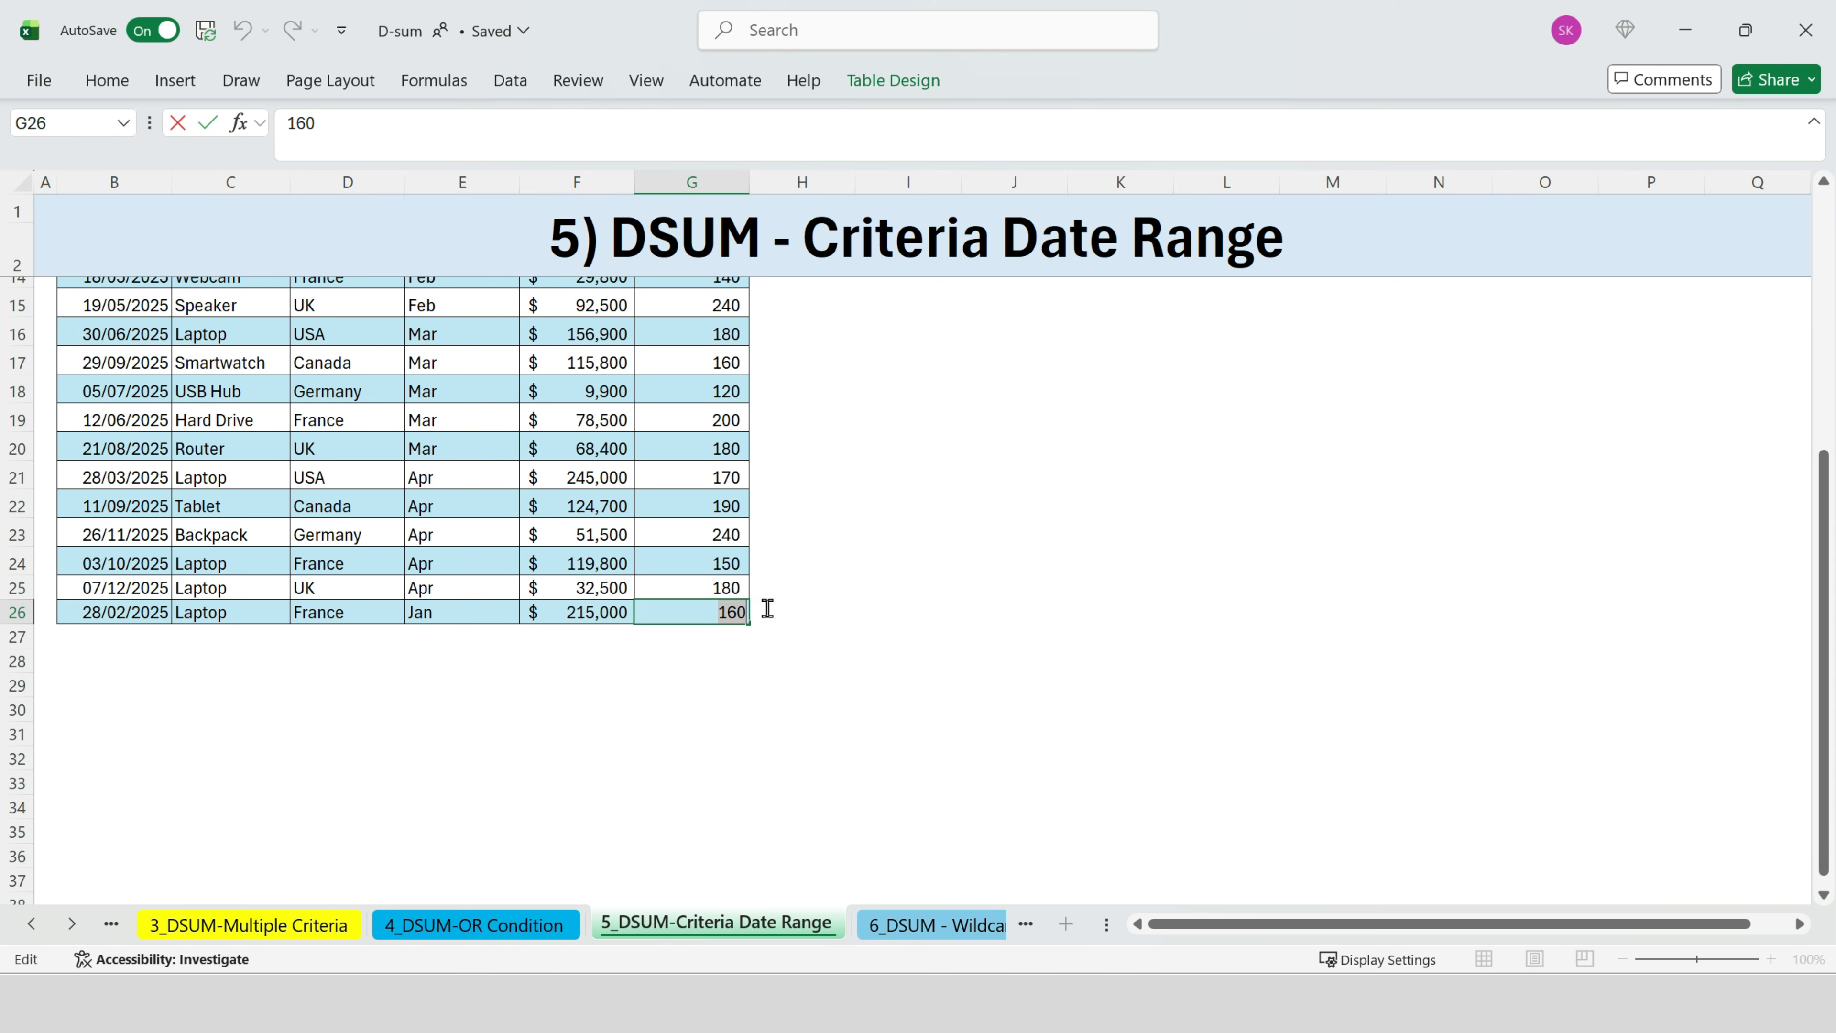
key("BackSpace")
key("Return")
Step: Inspect the DSUM formula and its updated result in I10, and compare the Country criterion with the record in row 9
scroll(970, 545, "up", 4)
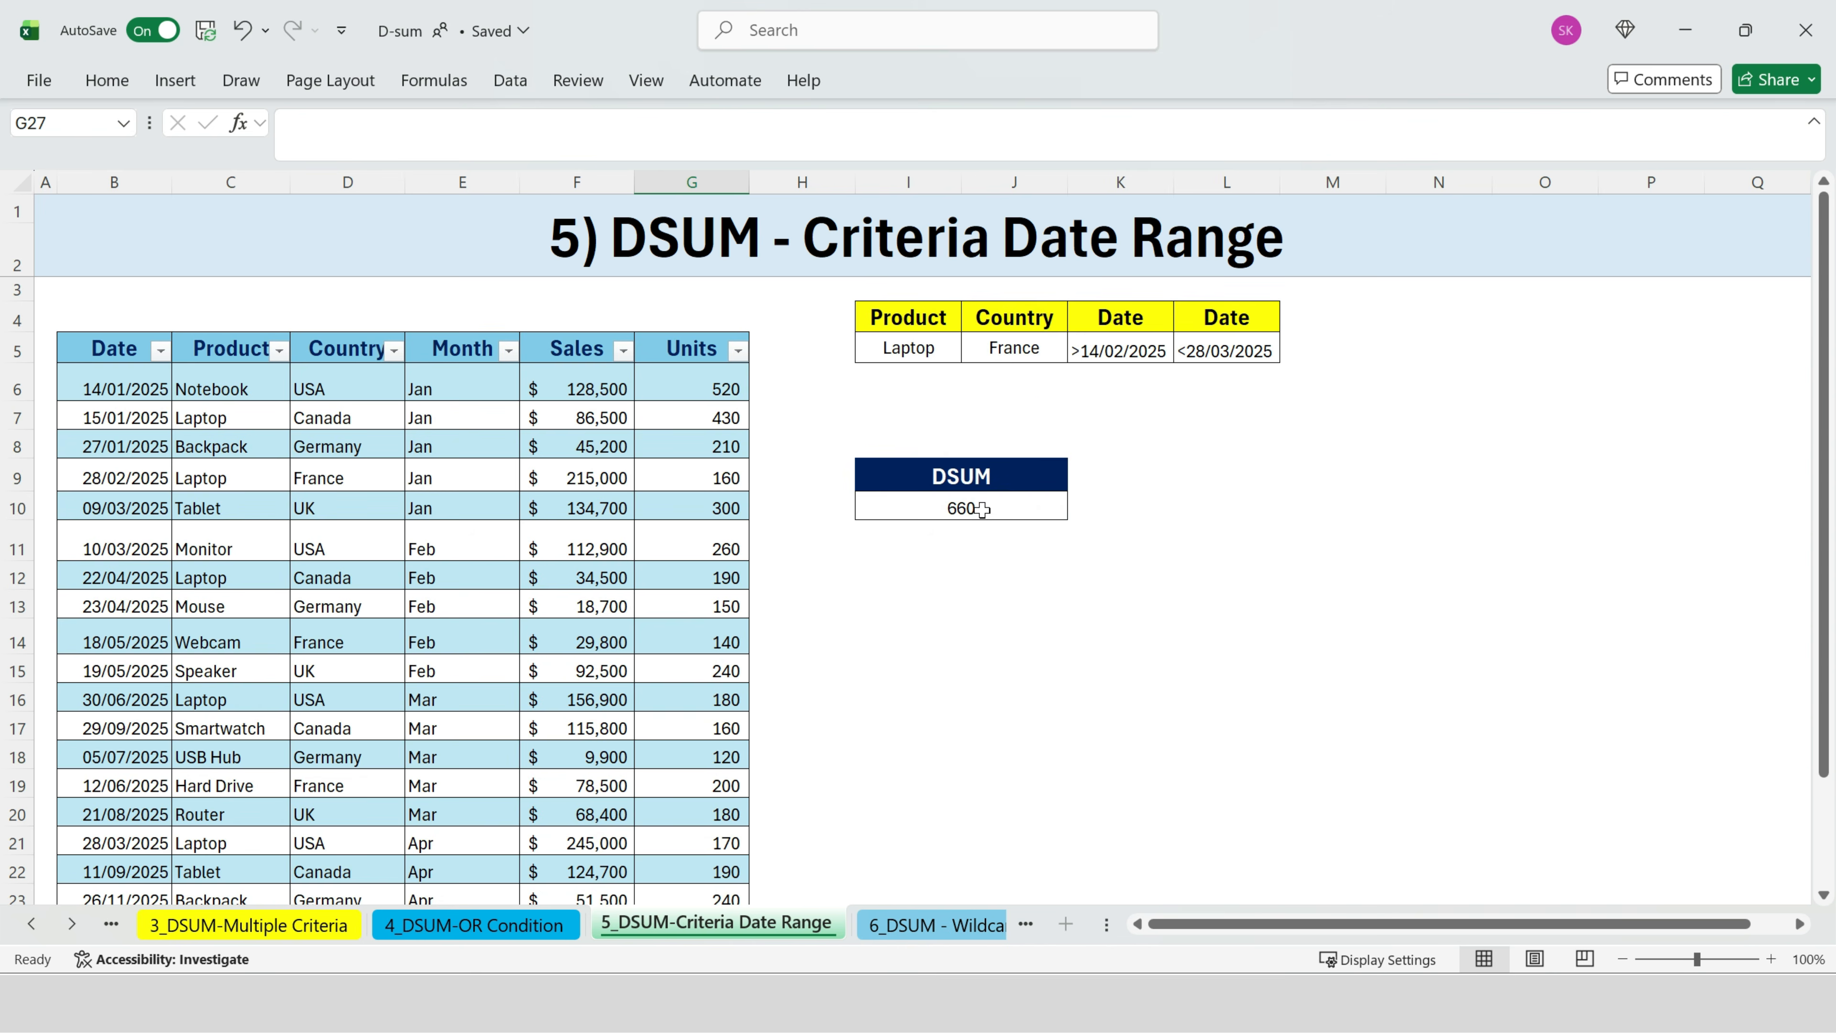
double_click(967, 504)
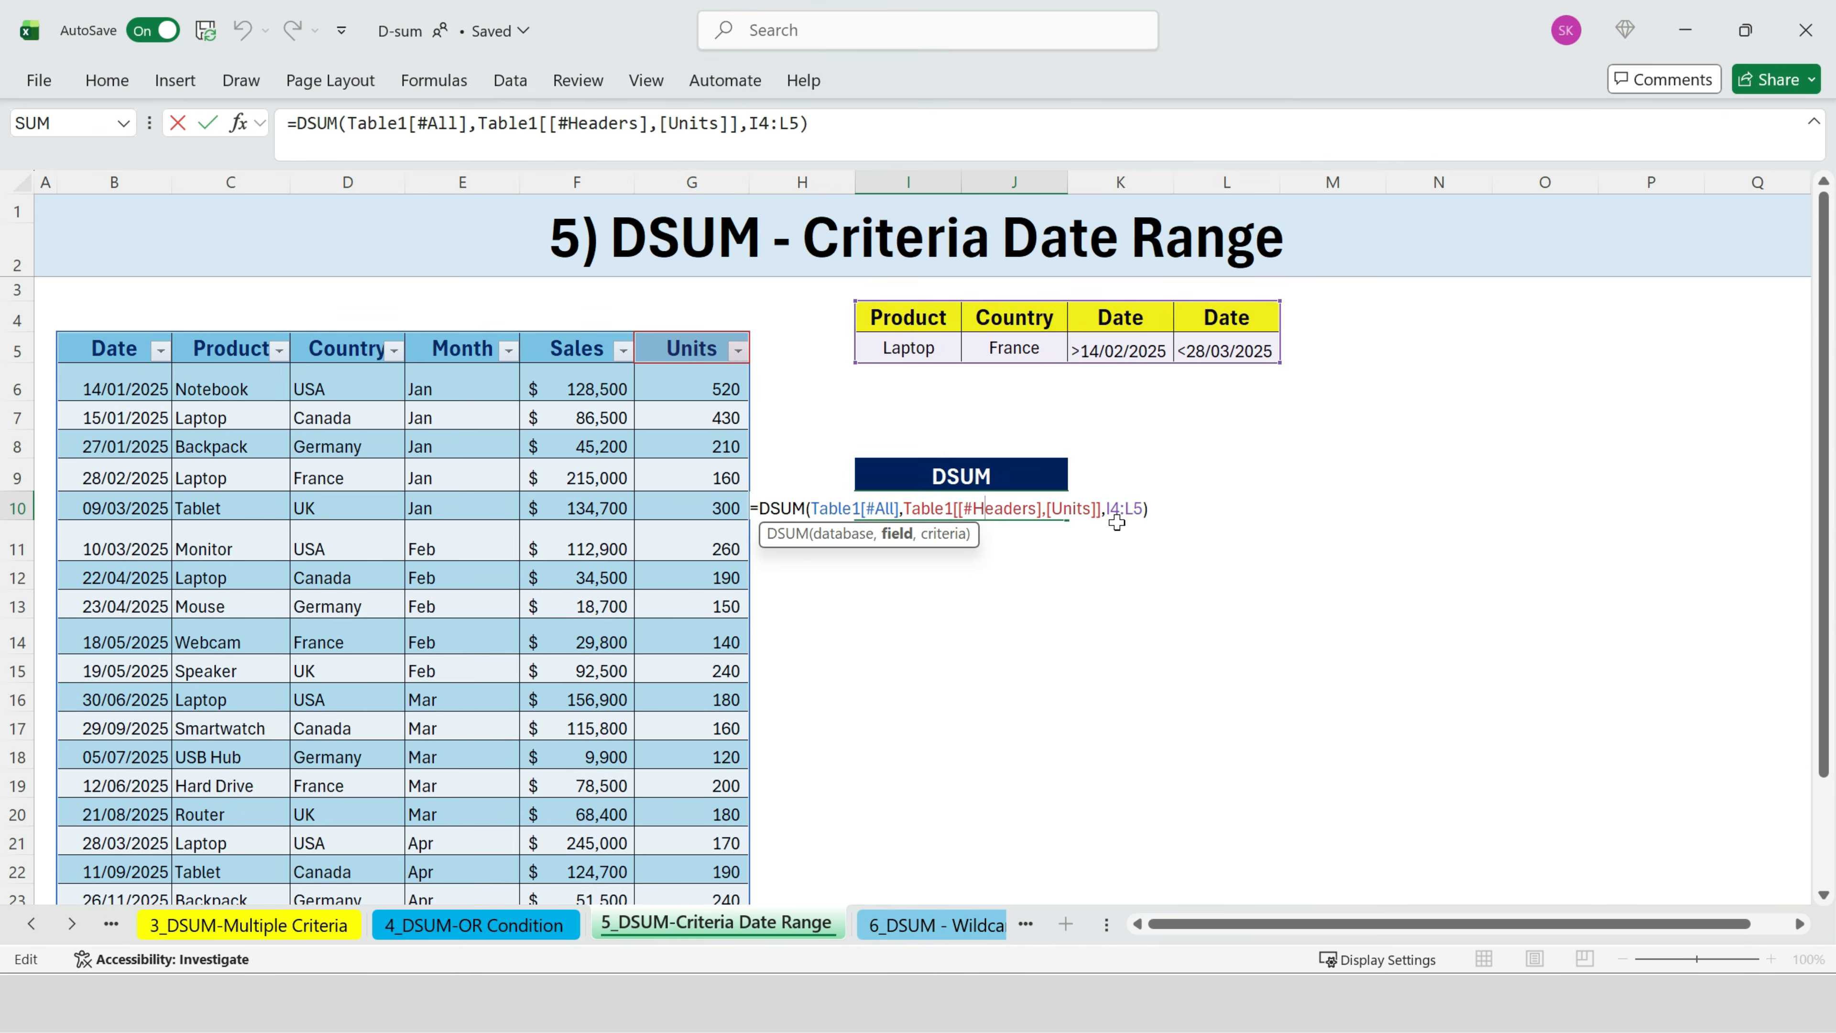
key("Return")
left_click(1021, 502)
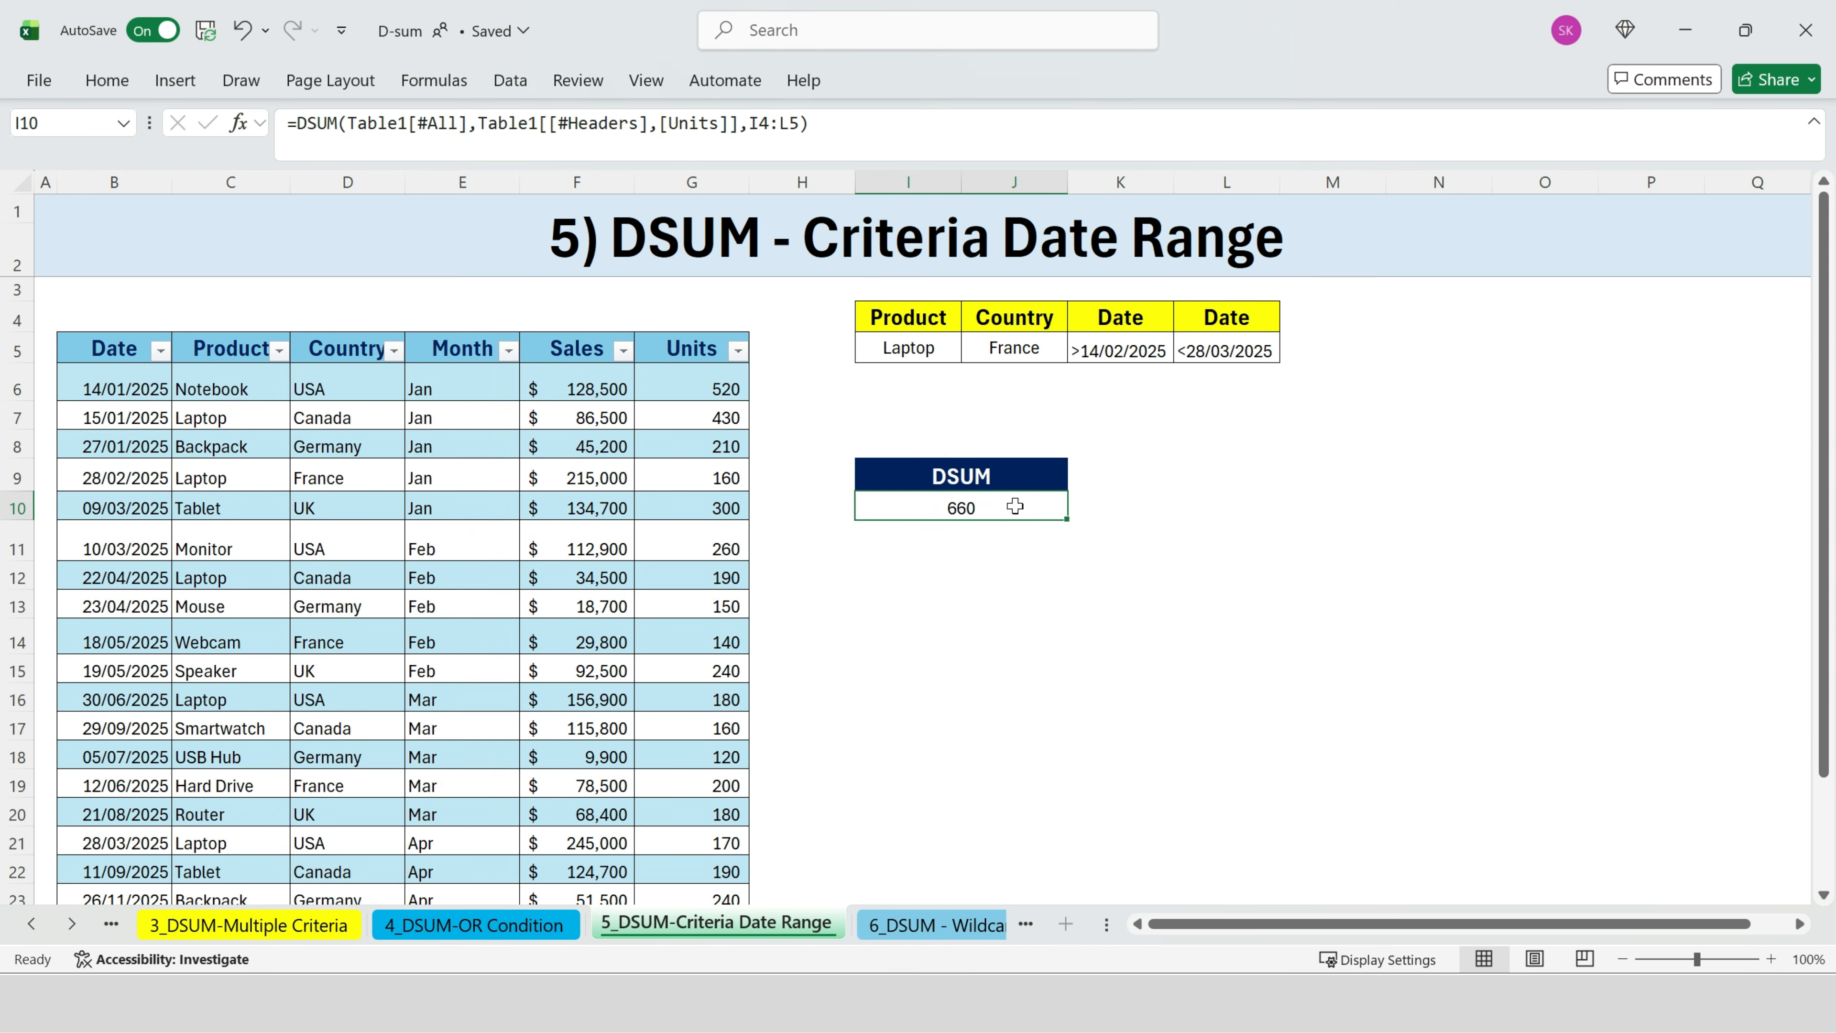
left_click(1036, 352)
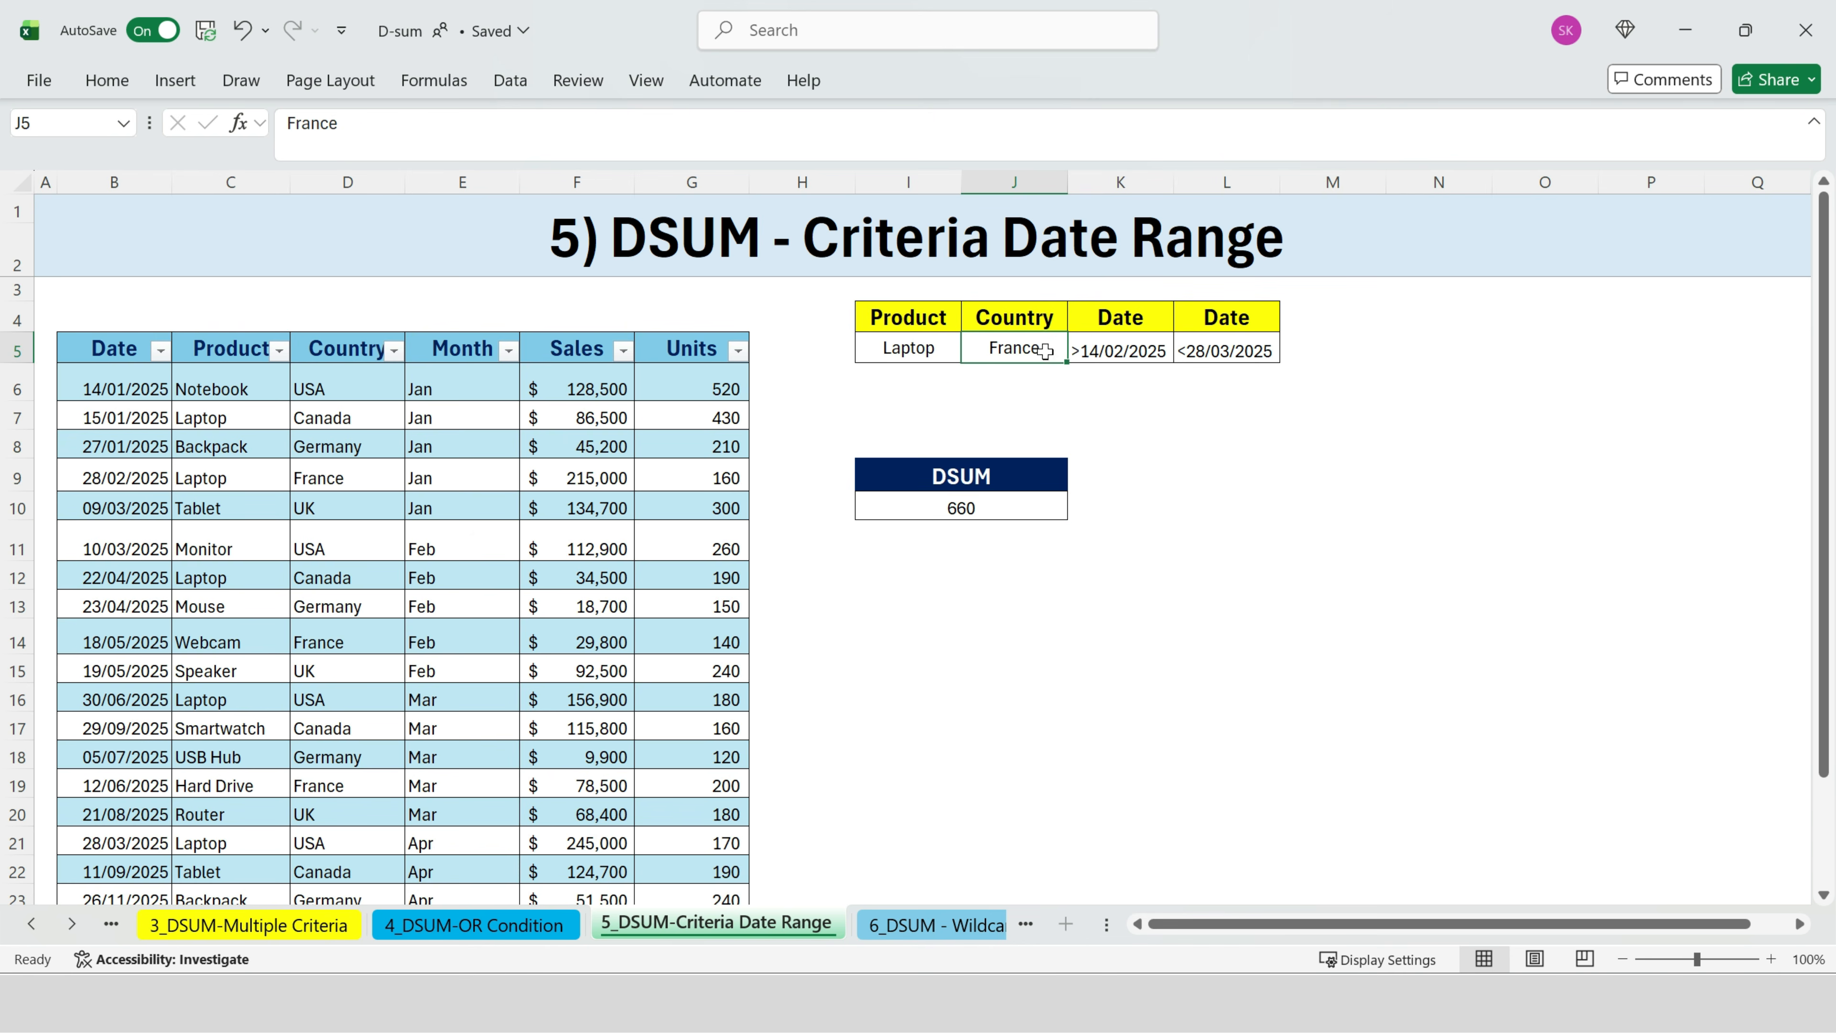
left_click(314, 477)
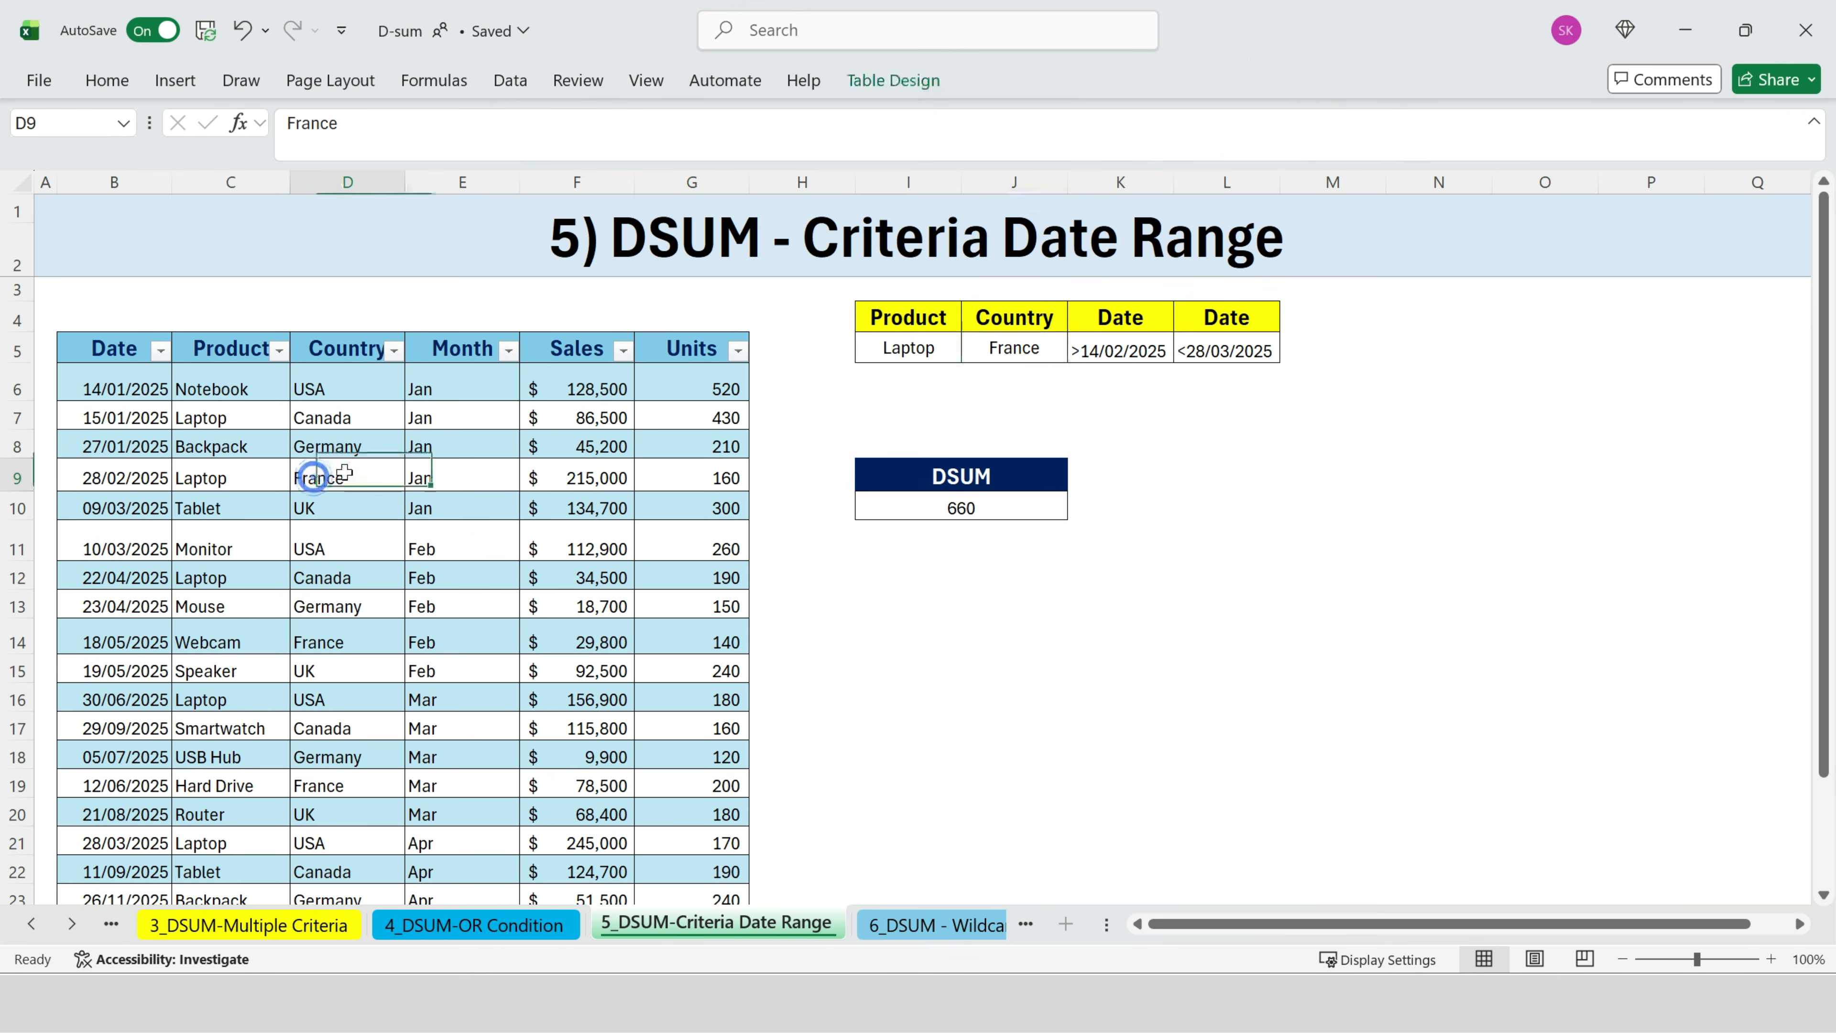
left_click(1298, 505)
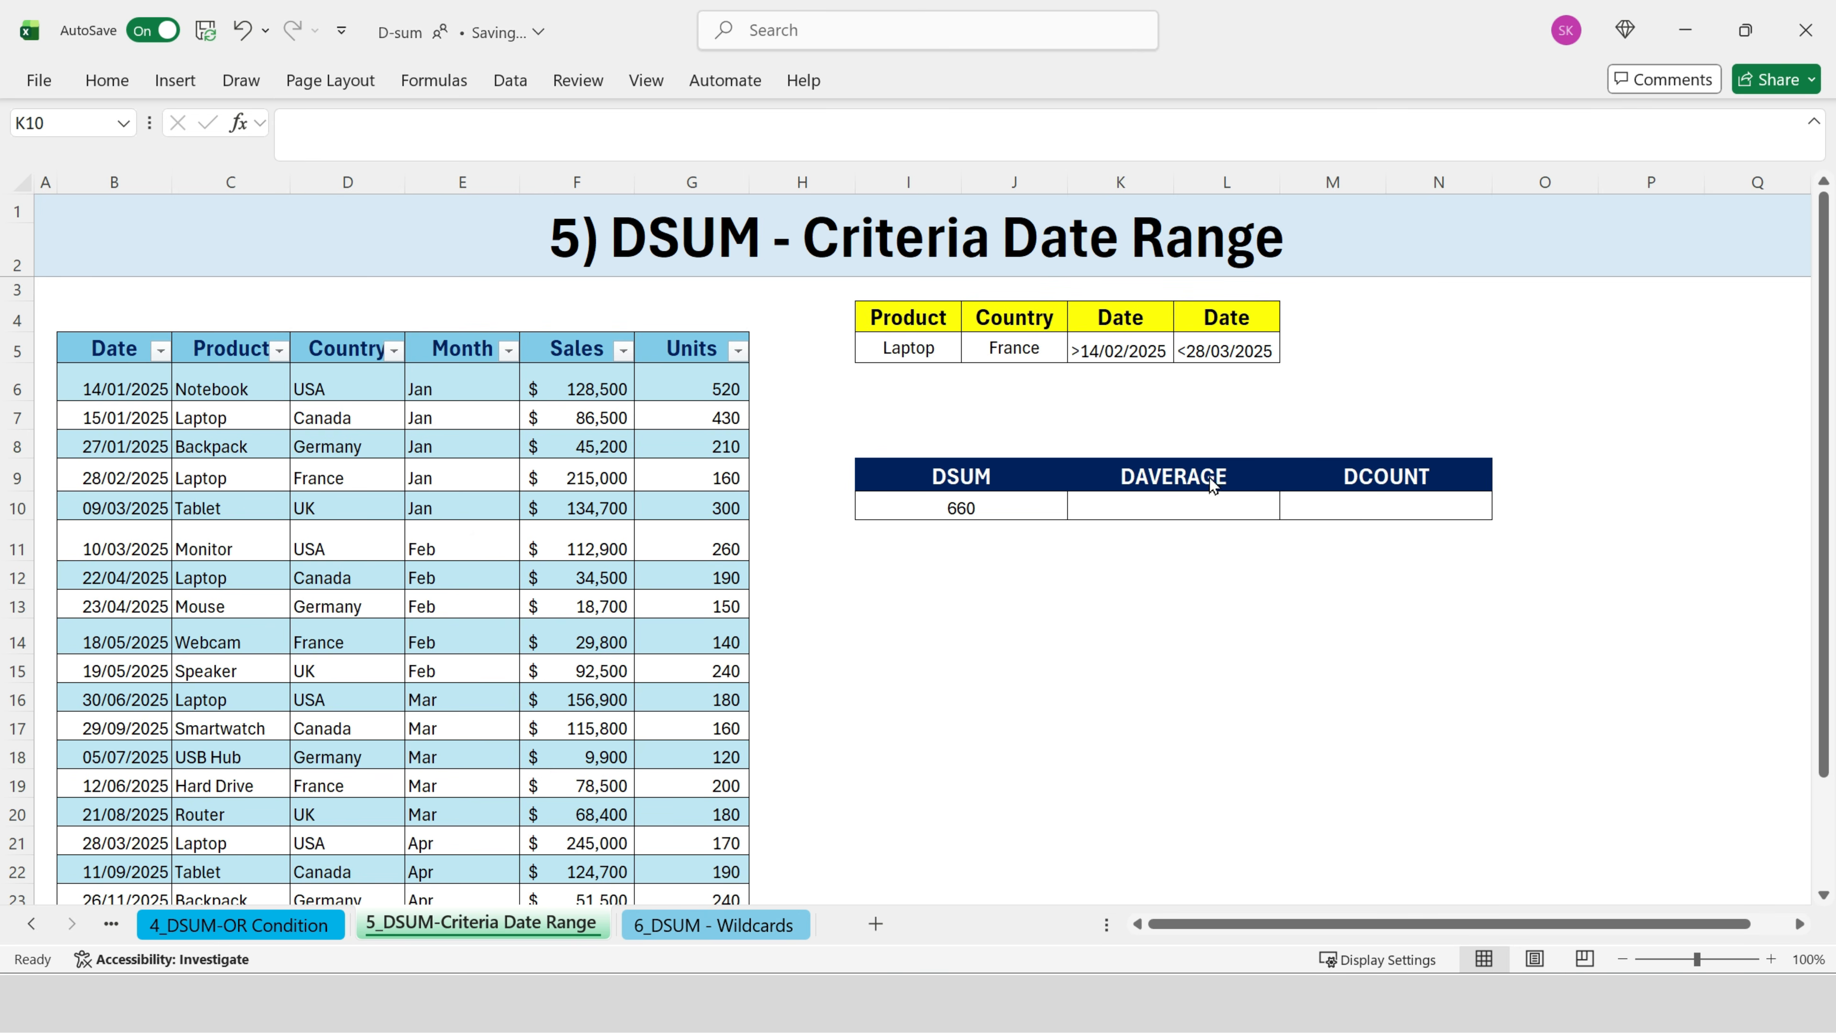
Step: Start a DAVERAGE formula in K10 with the entire sales table, headers included, as the database
left_click(1173, 511)
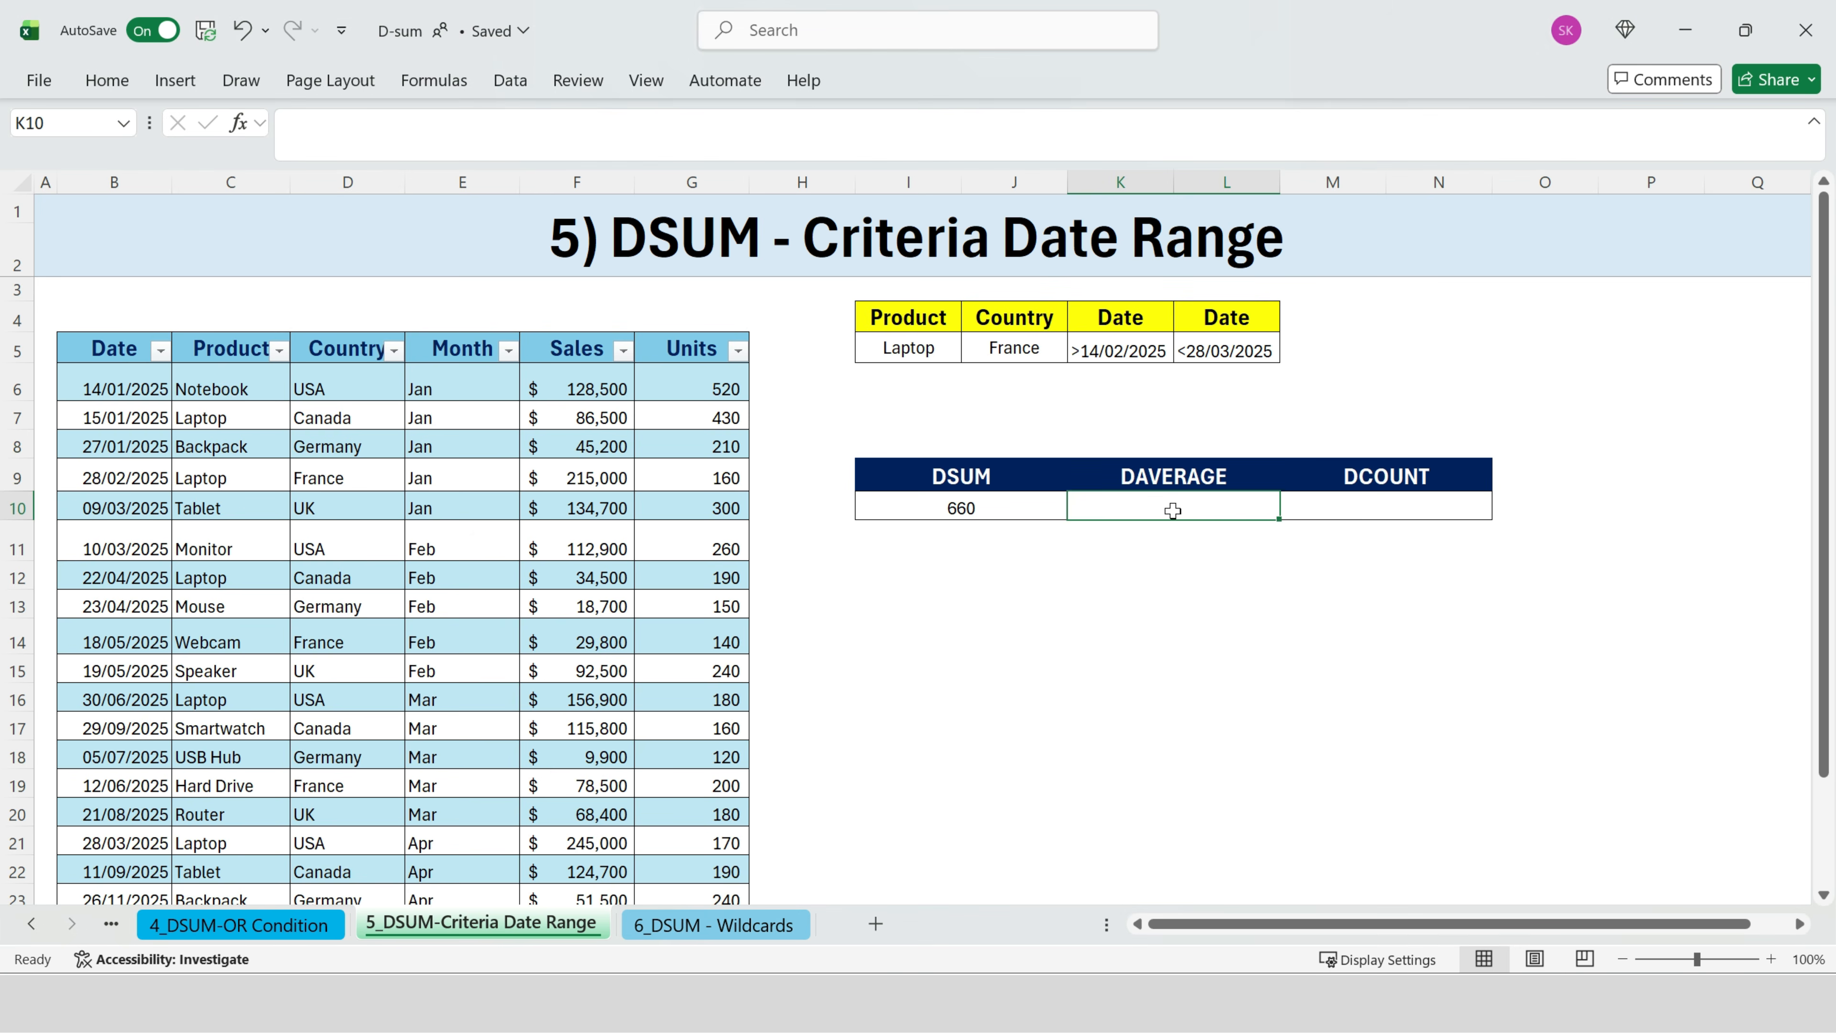
type("=")
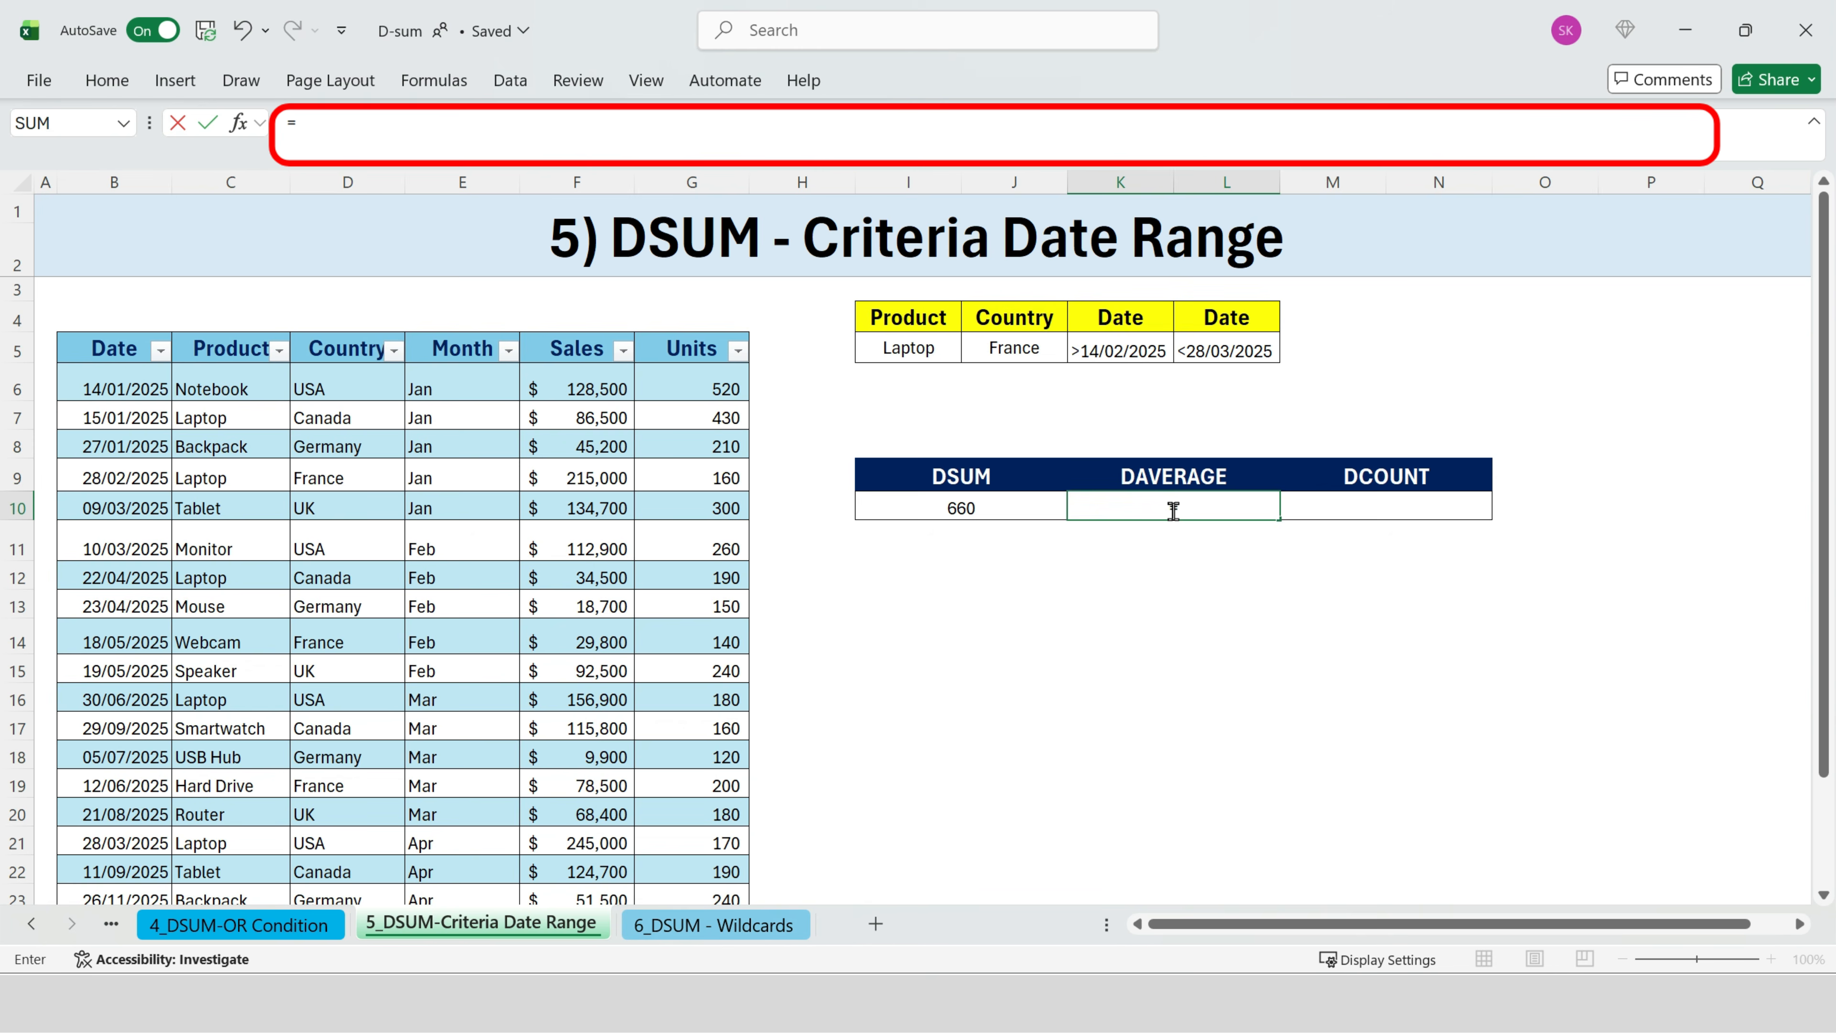
type("DA")
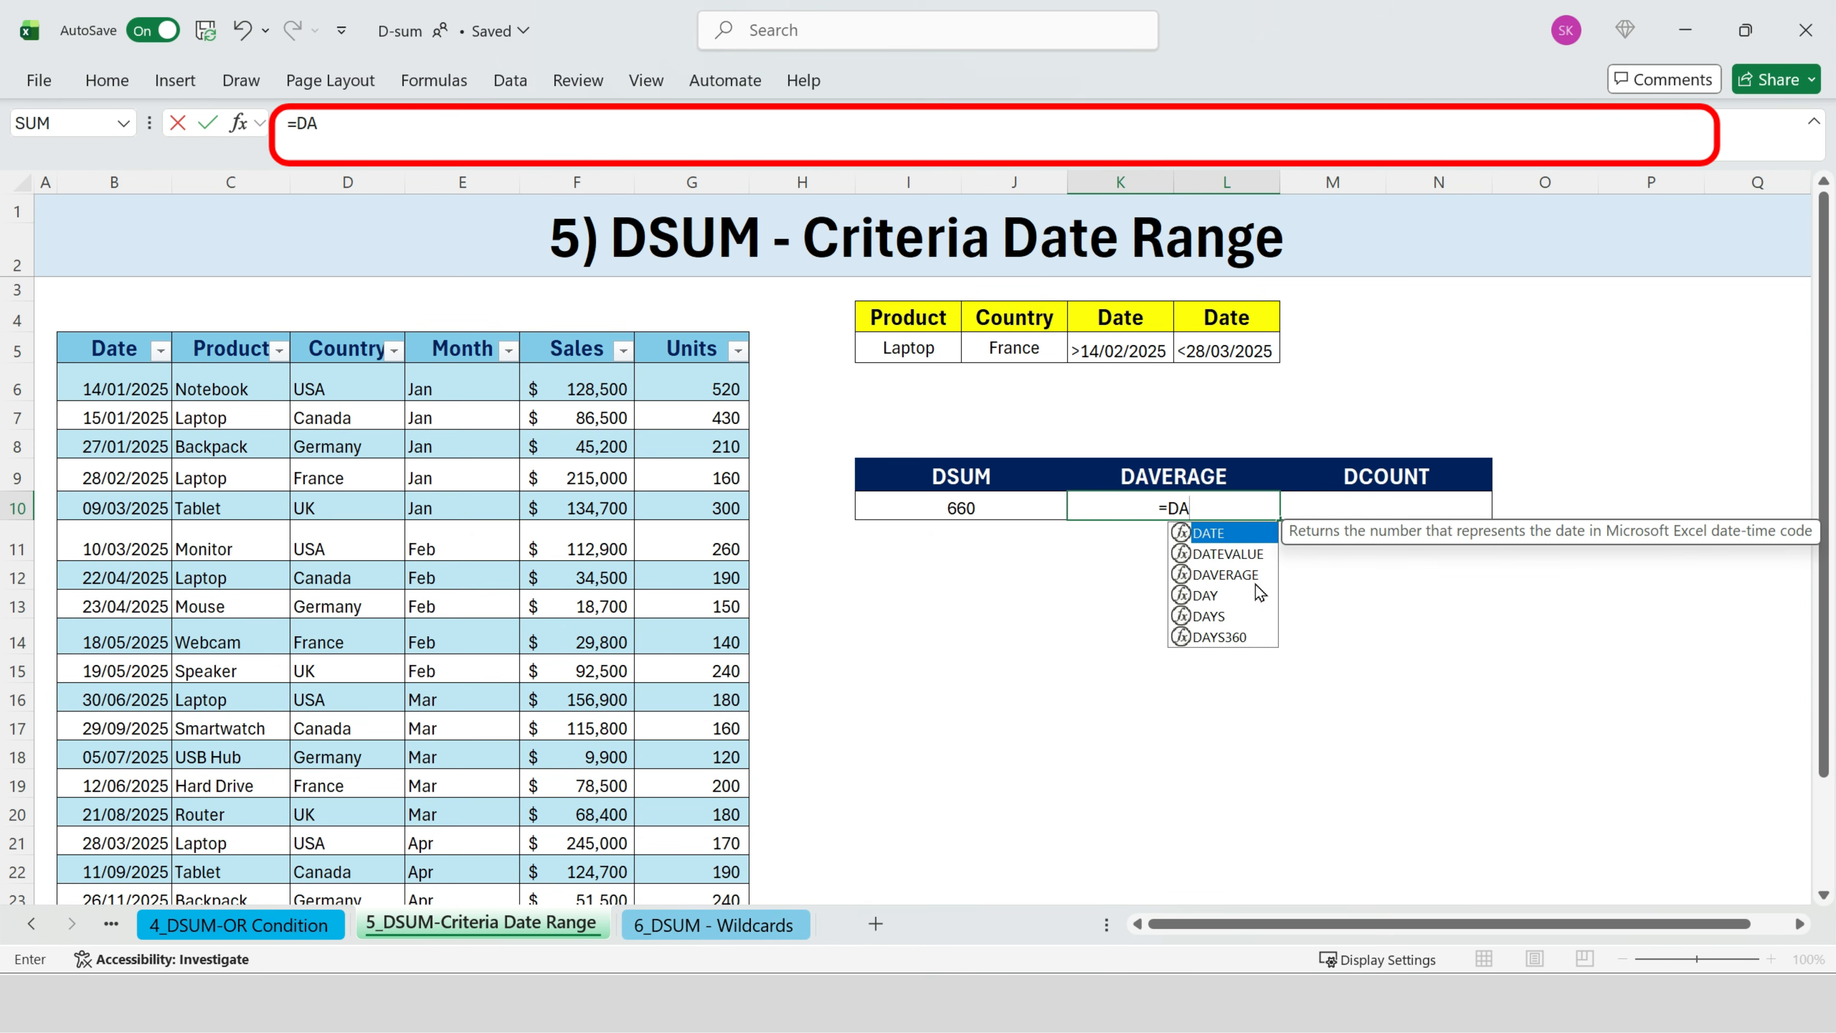
double_click(1261, 575)
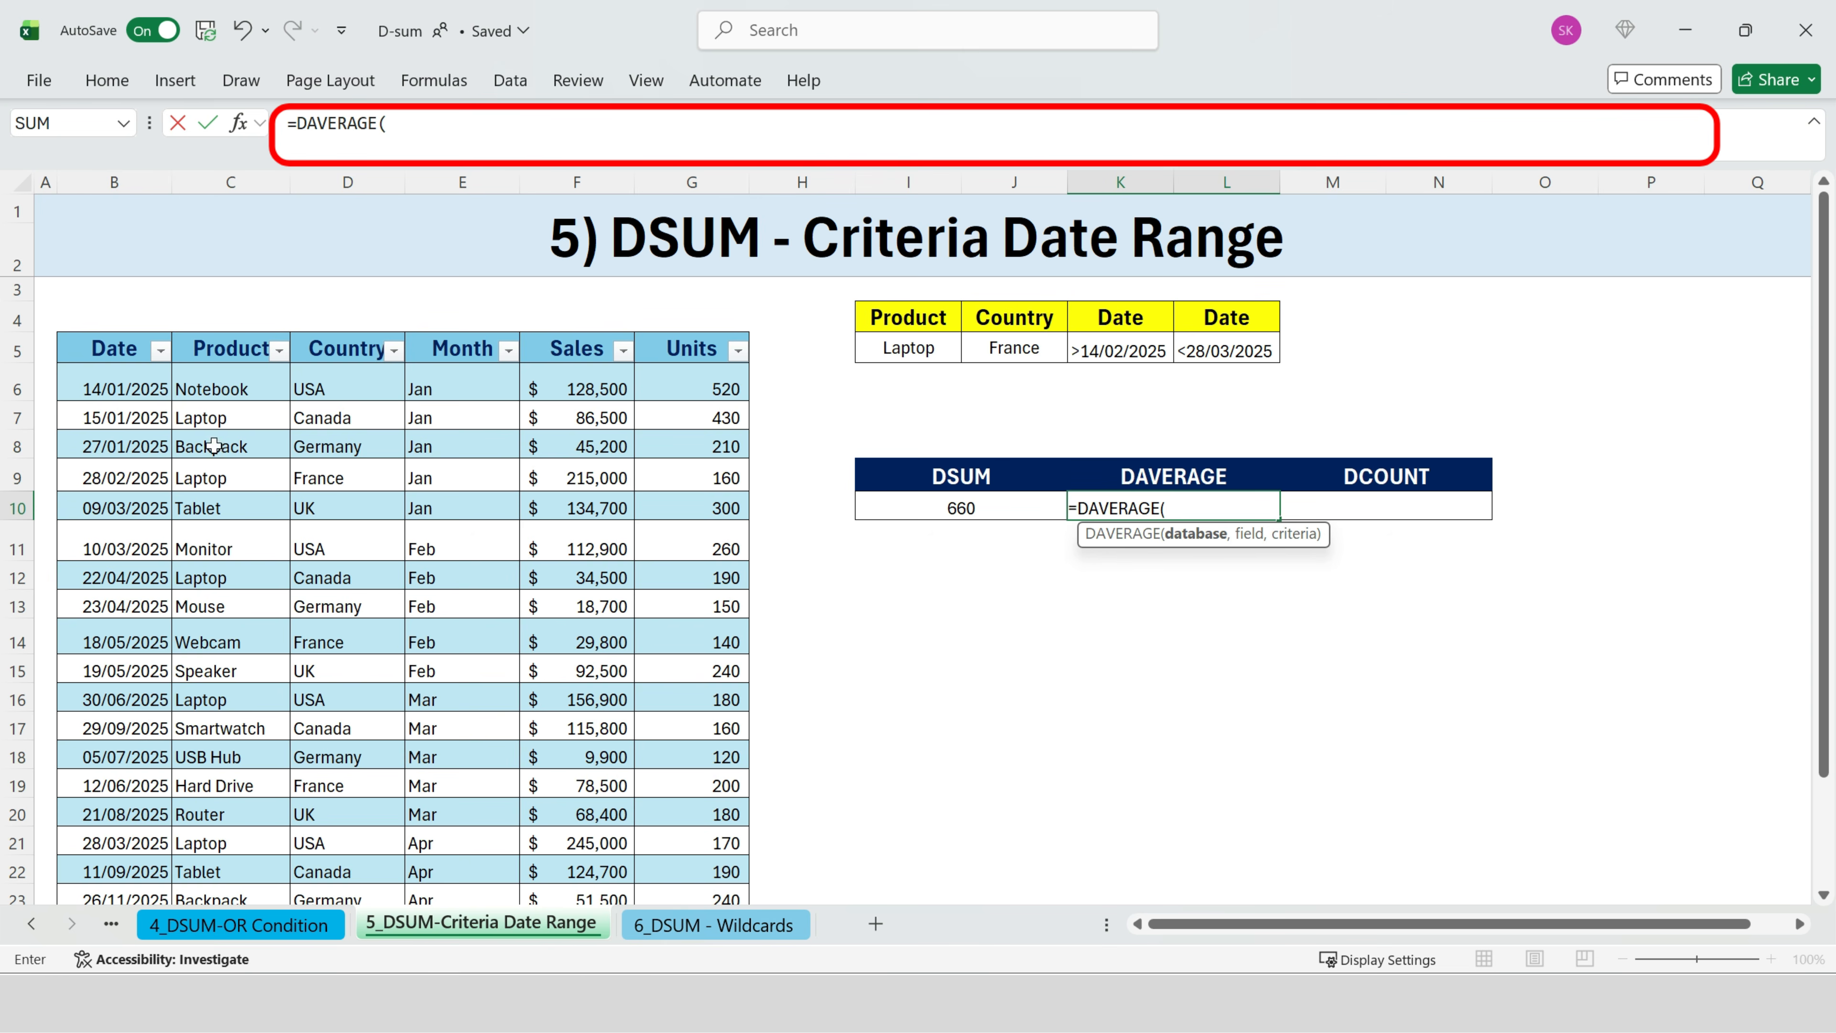
left_click(120, 346)
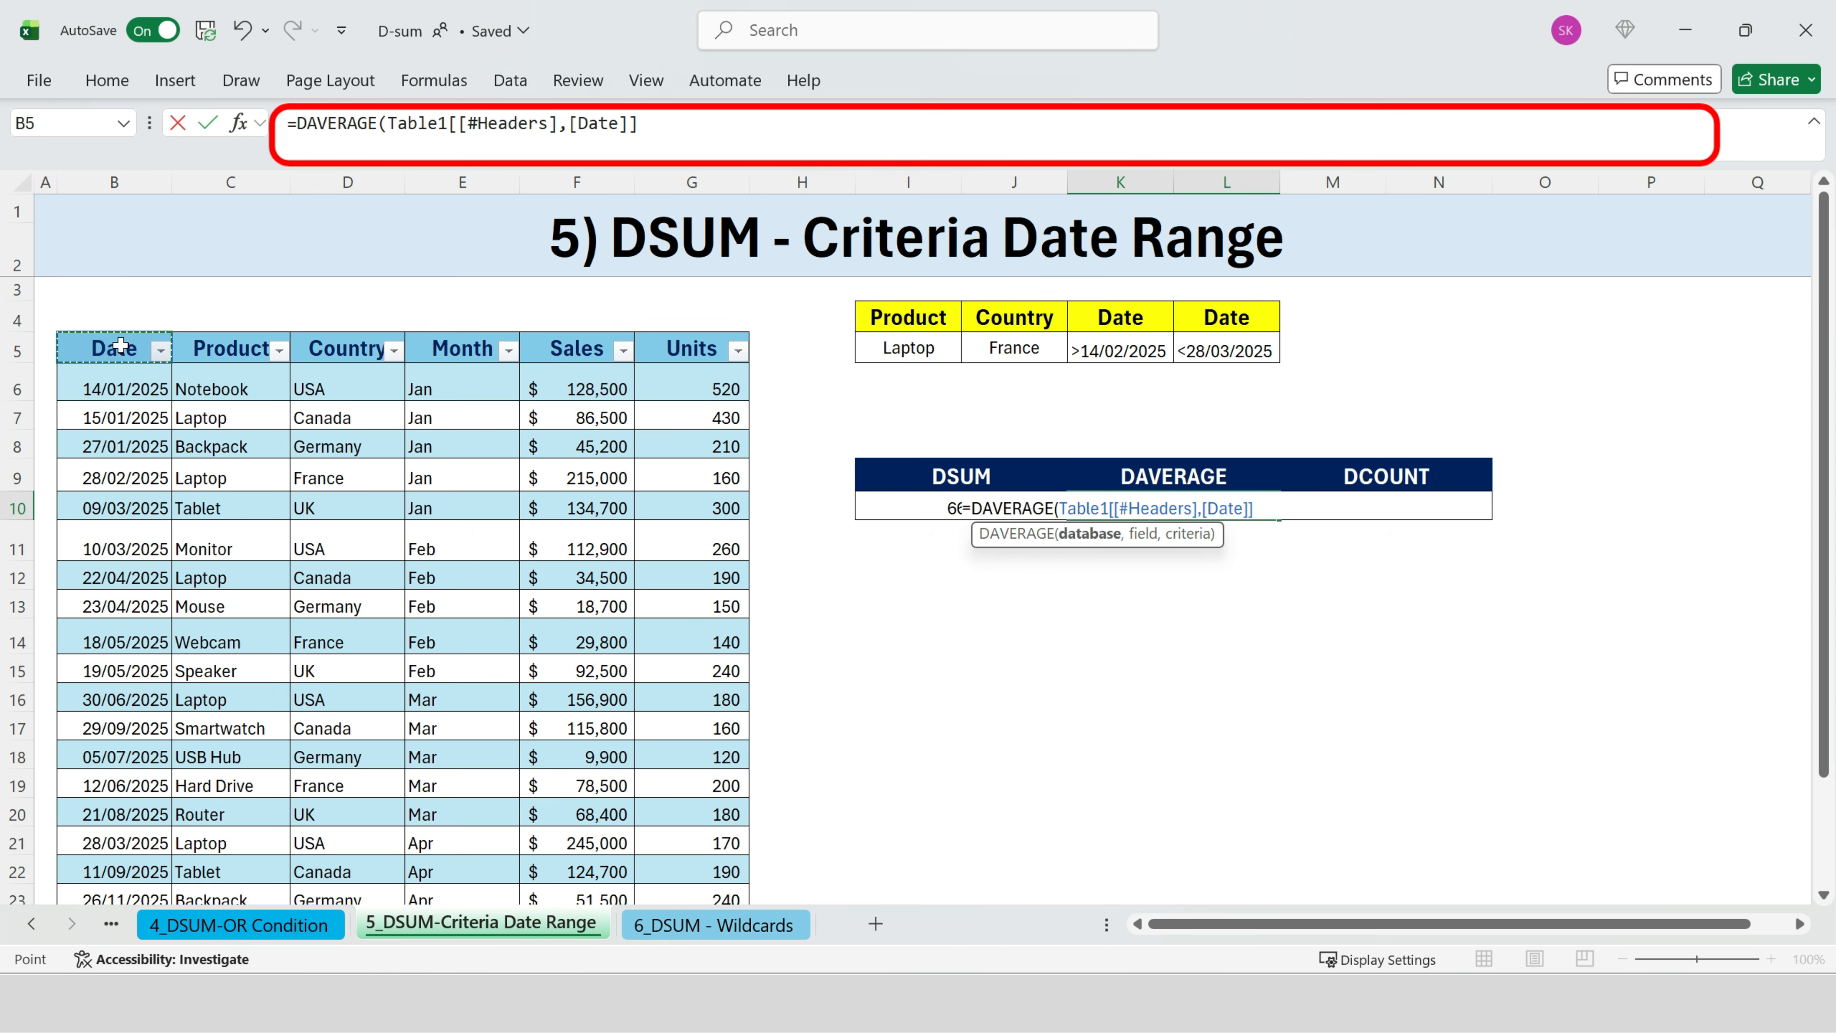
key("ctrl+shift+Right")
key("ctrl+shift+Down")
type(",")
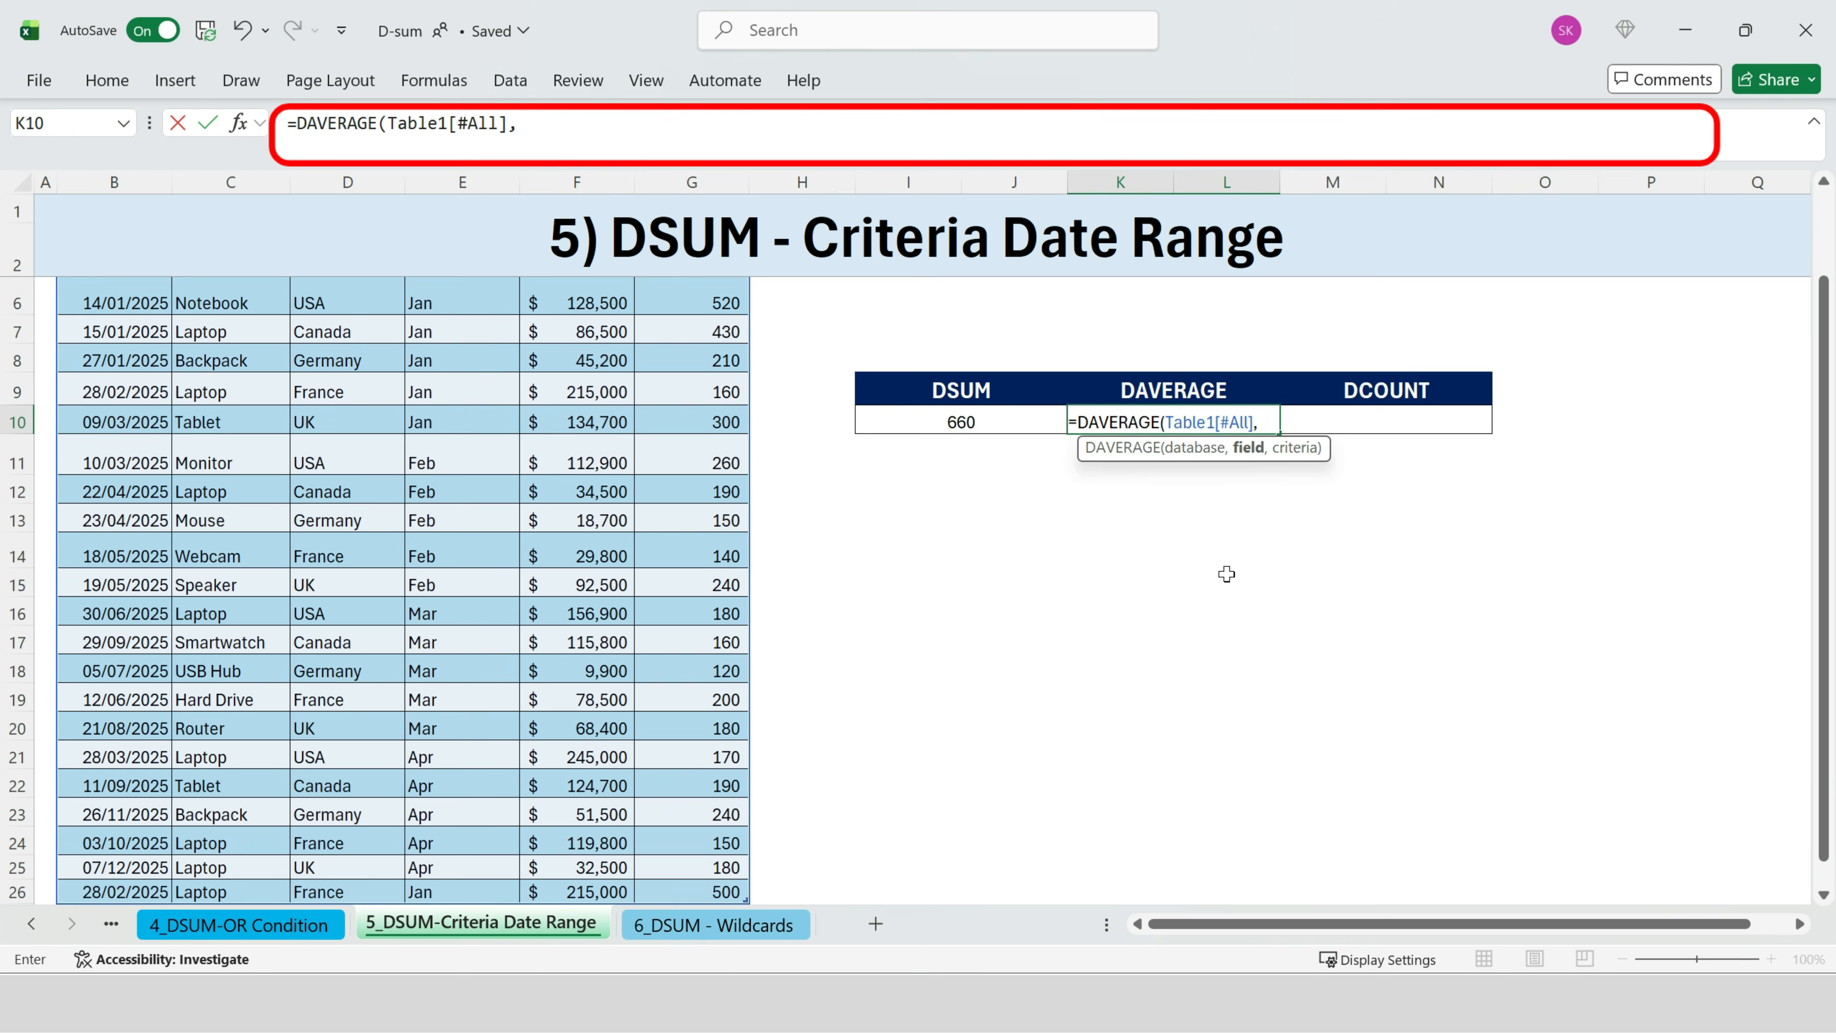
scroll(1227, 573, "up", 1)
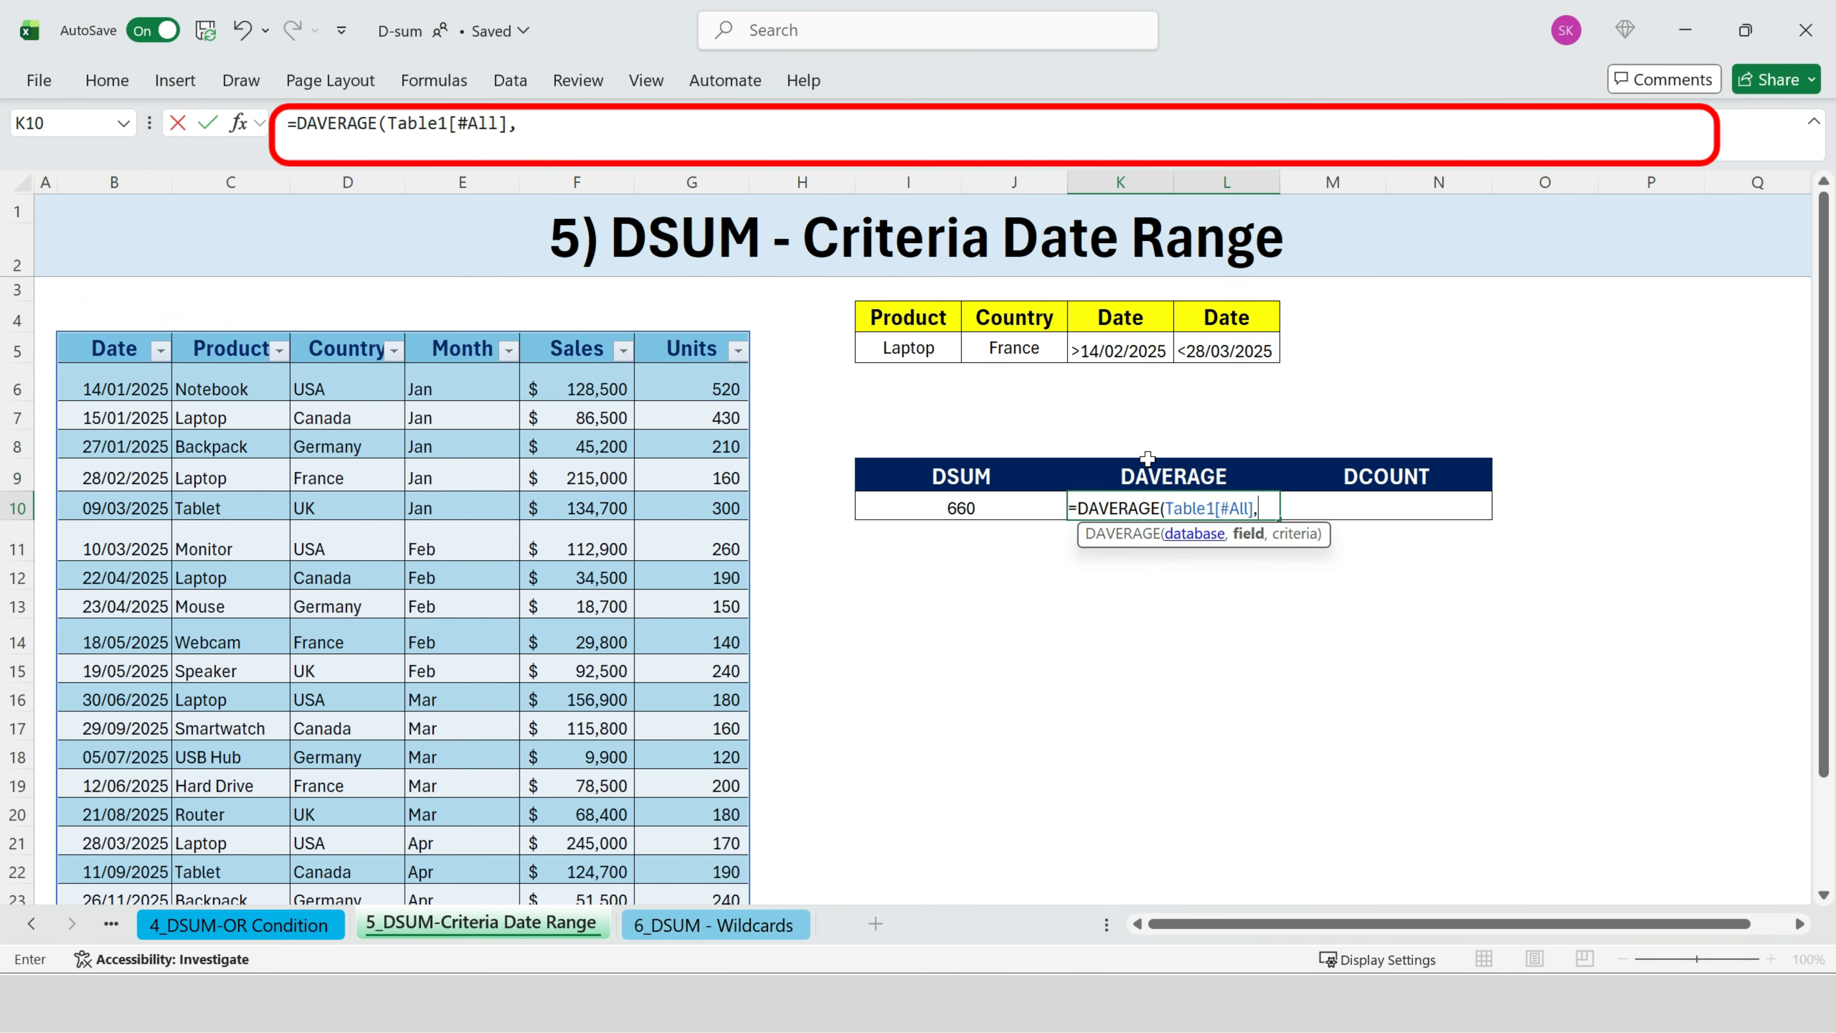
Step: Complete the DAVERAGE formula with the Units header as the field and I4:L5 as the criteria
left_click(682, 346)
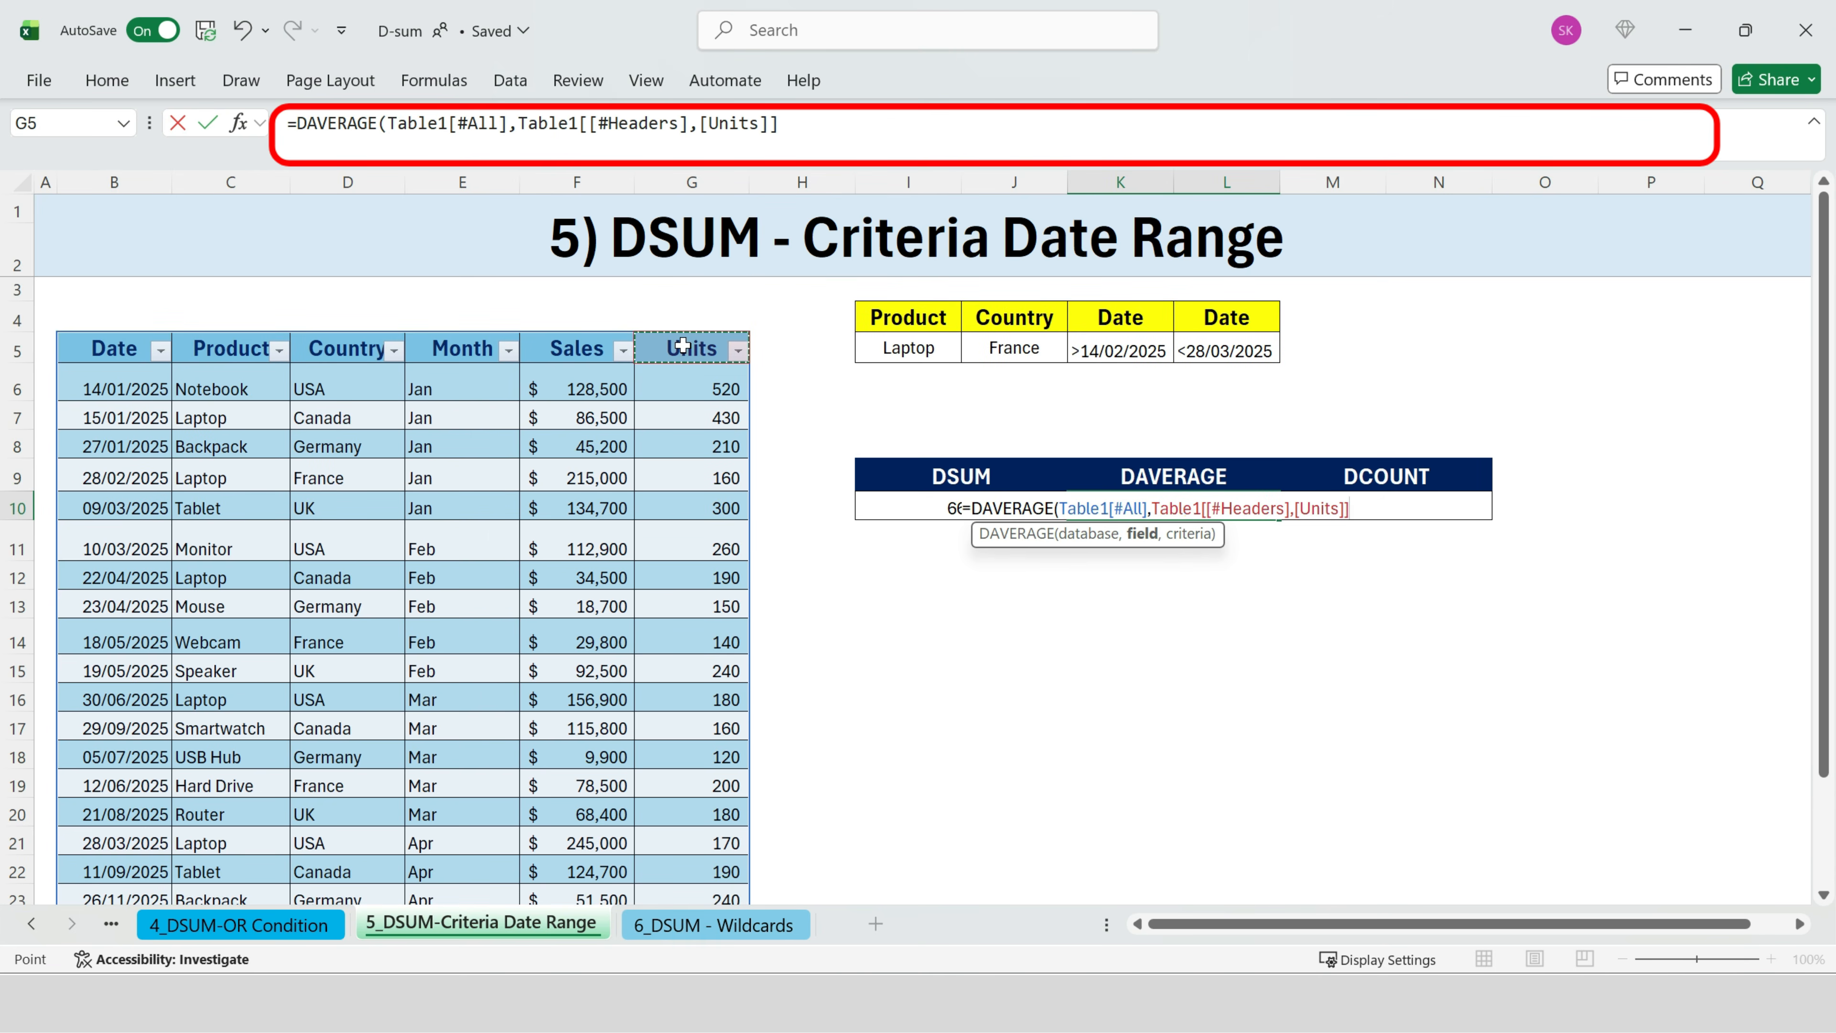
type(",")
left_click_drag(884, 311, 1258, 353)
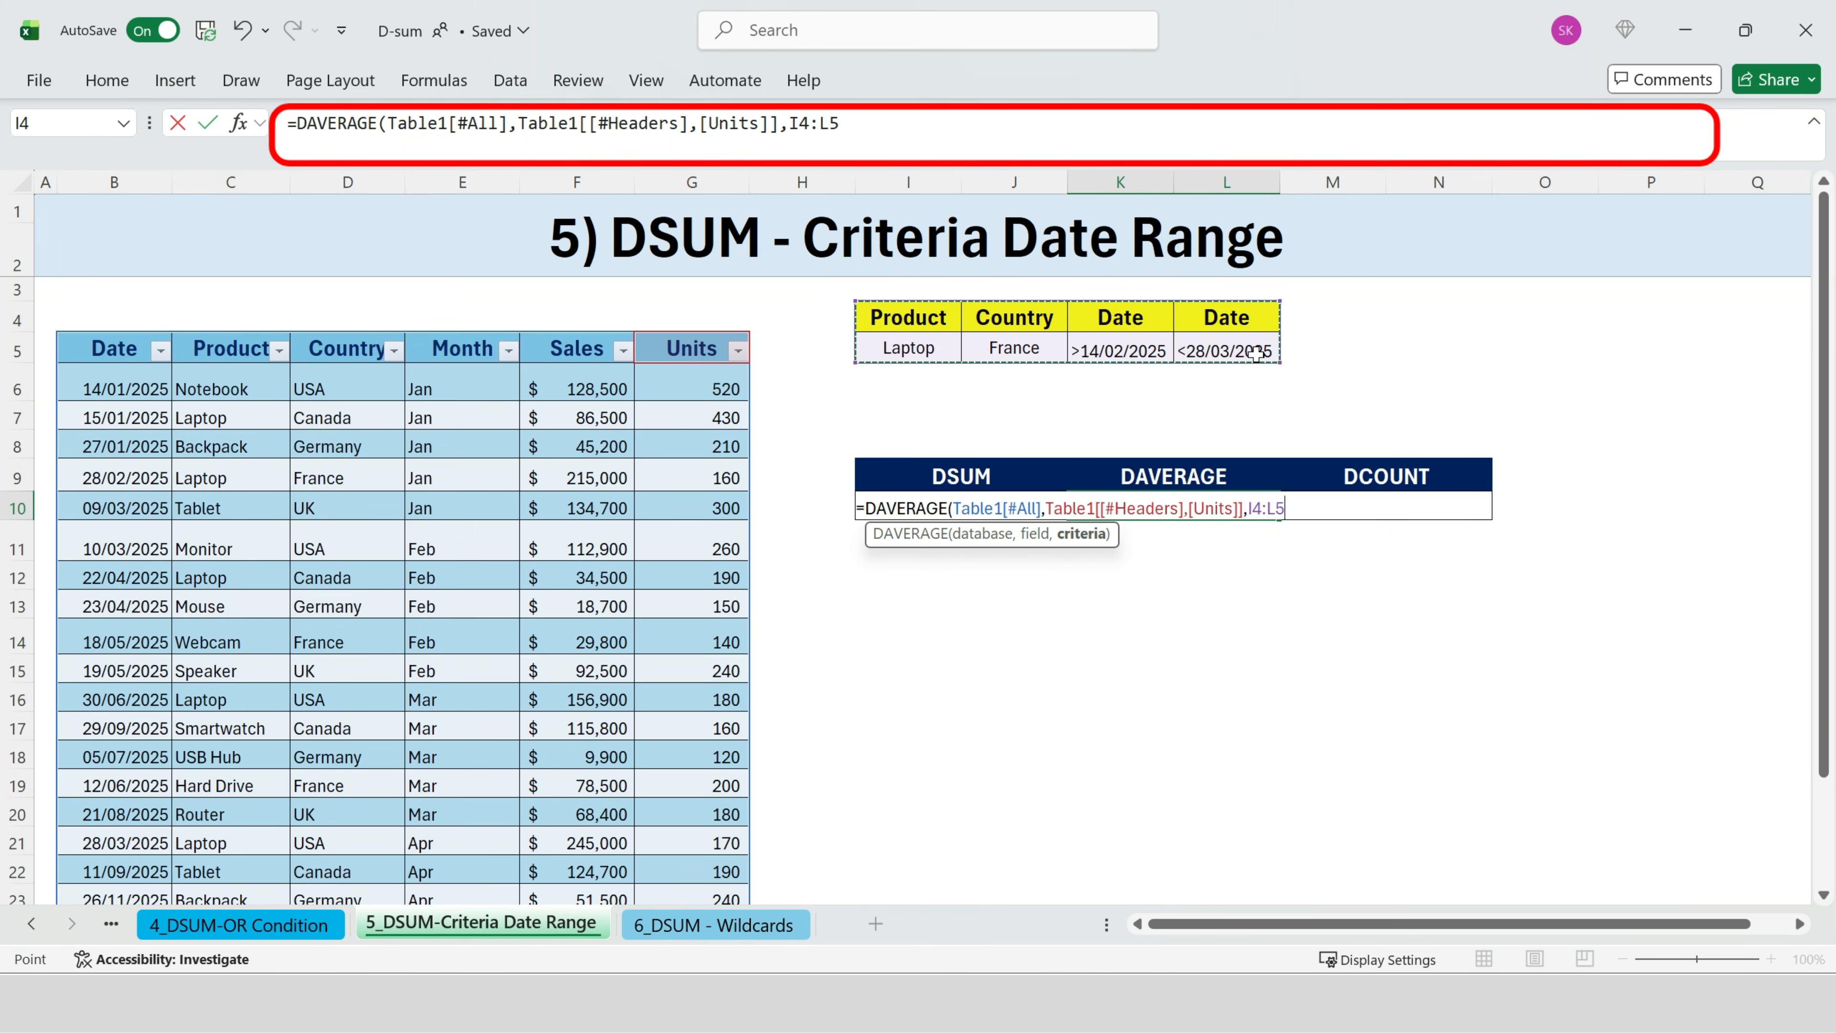
key("ctrl+Return")
left_click(1320, 583)
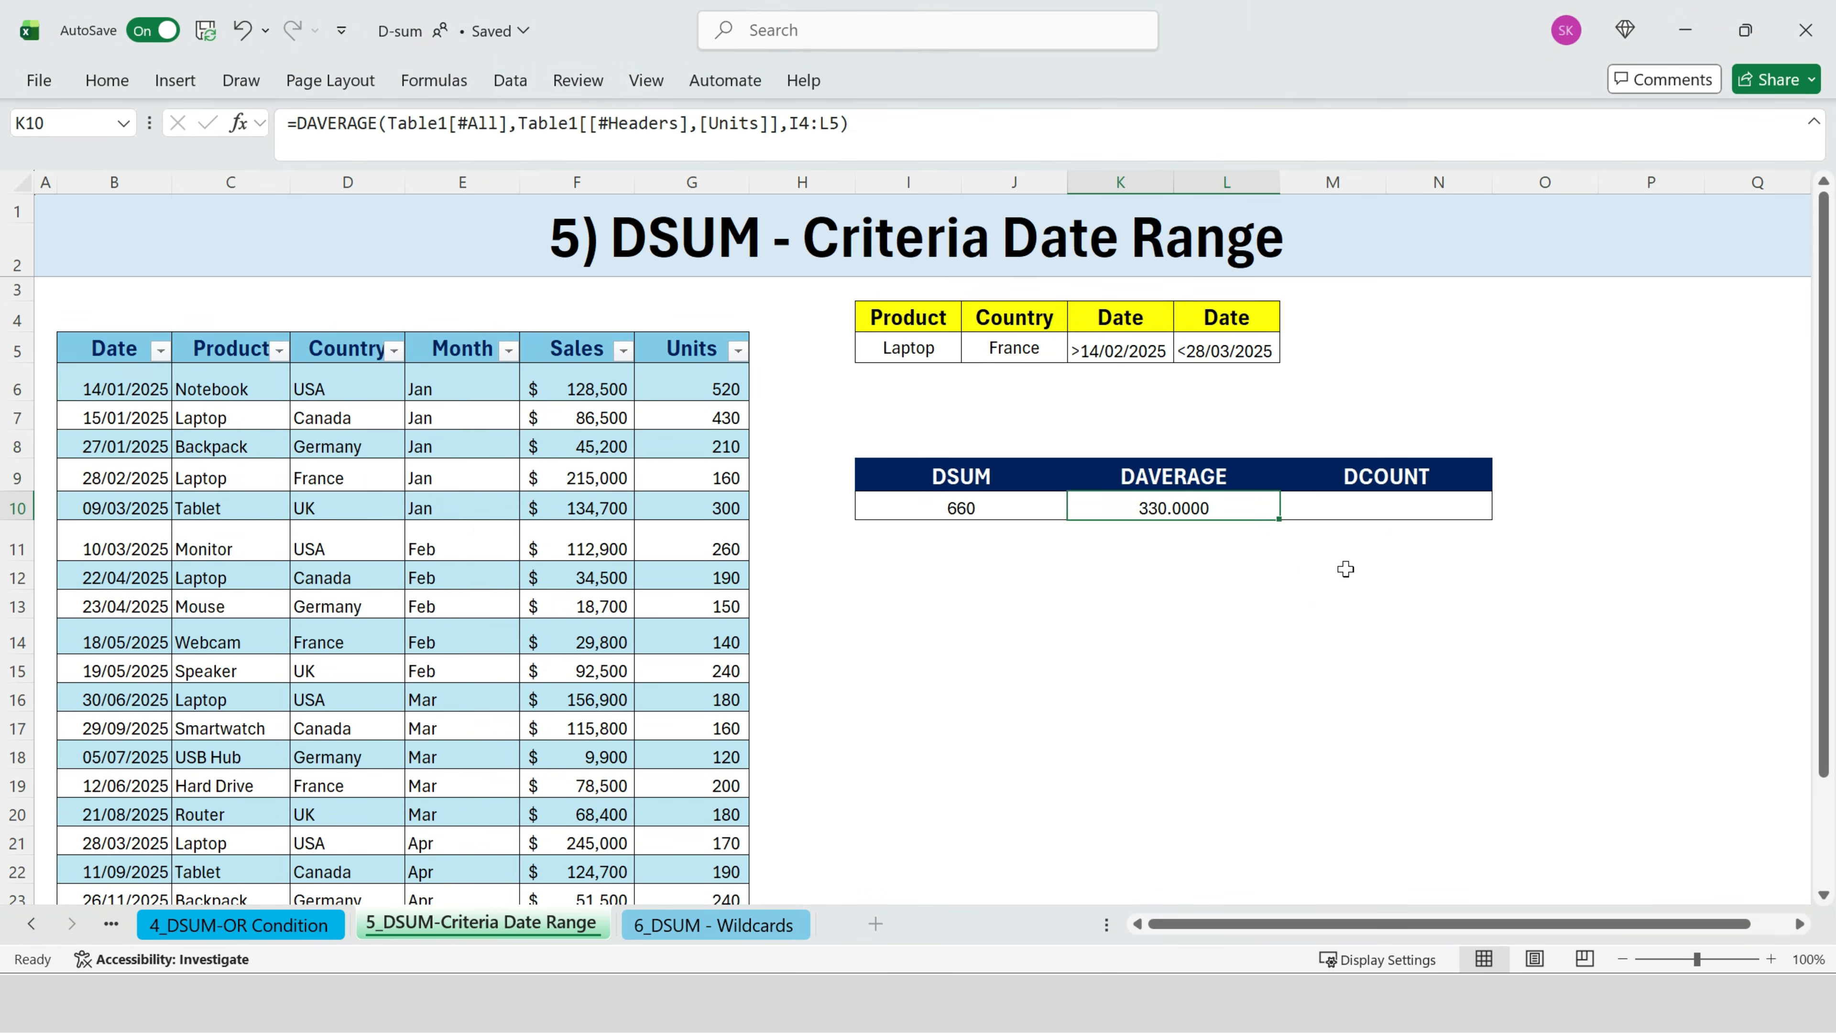
left_click(1345, 569)
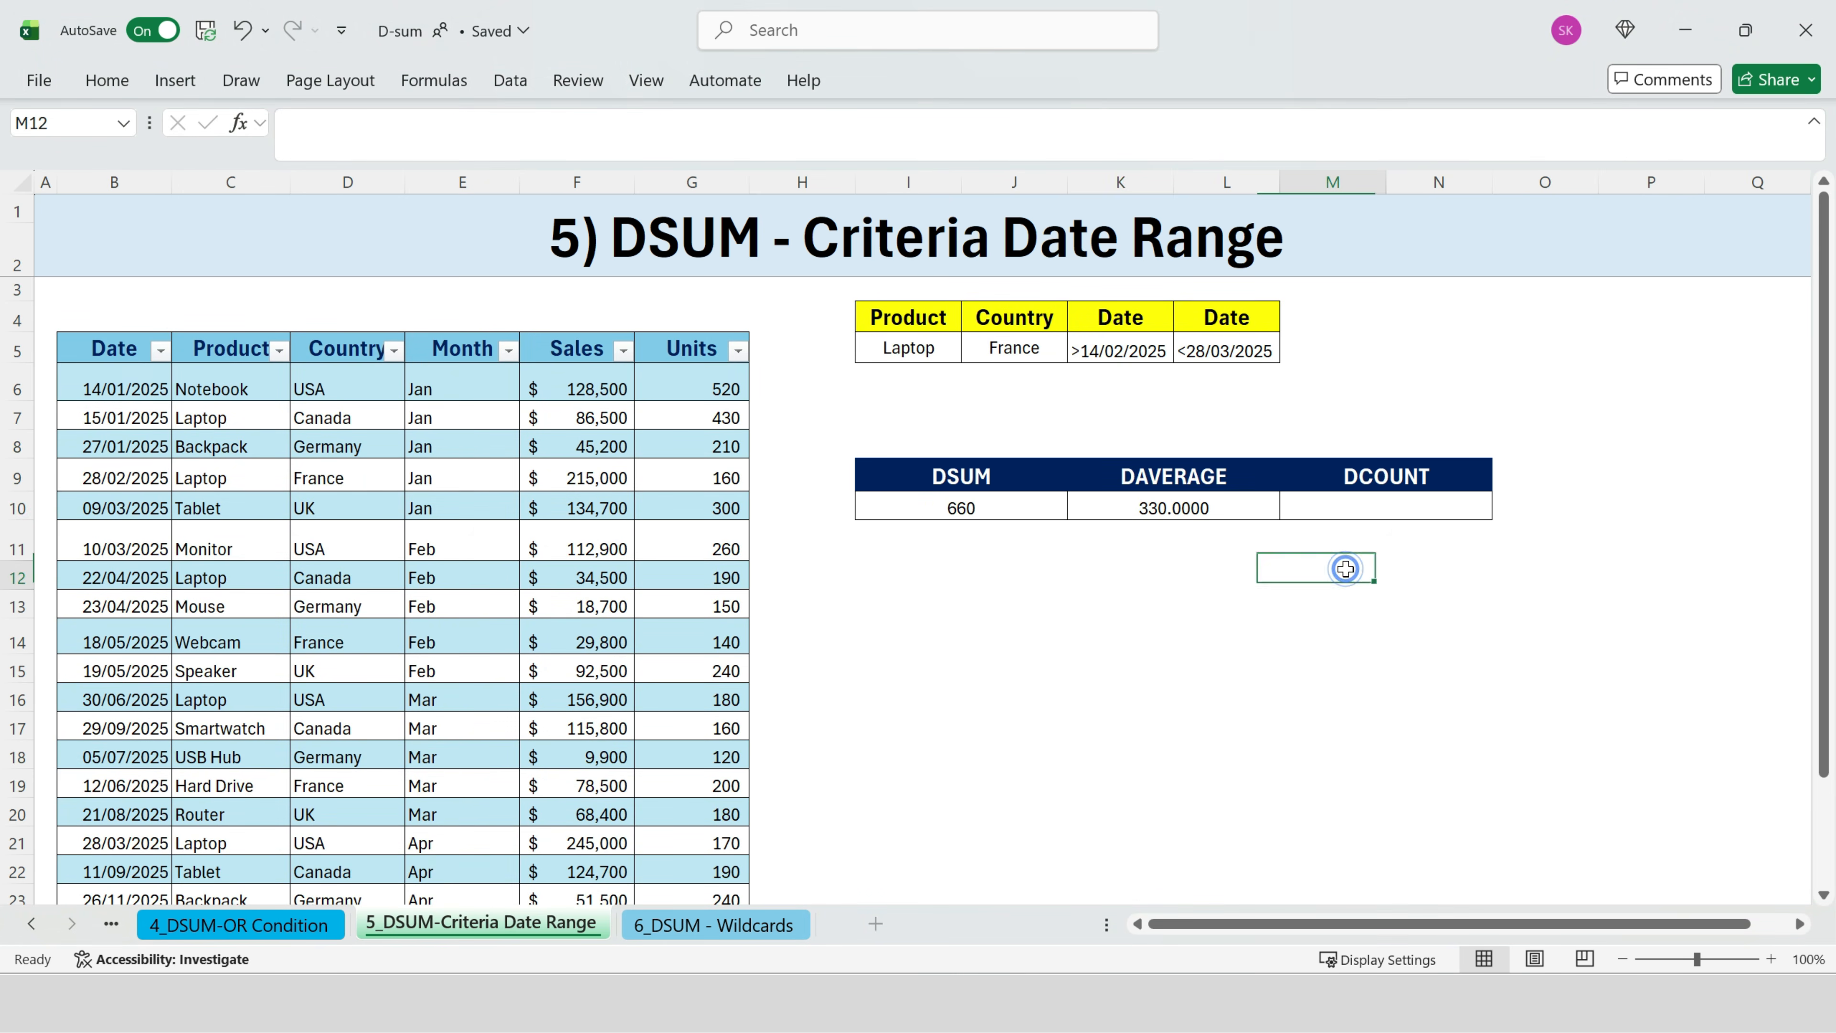
Step: Start a DCOUNT formula in M10 with the whole sales table, including headers, as the database
left_click(1403, 502)
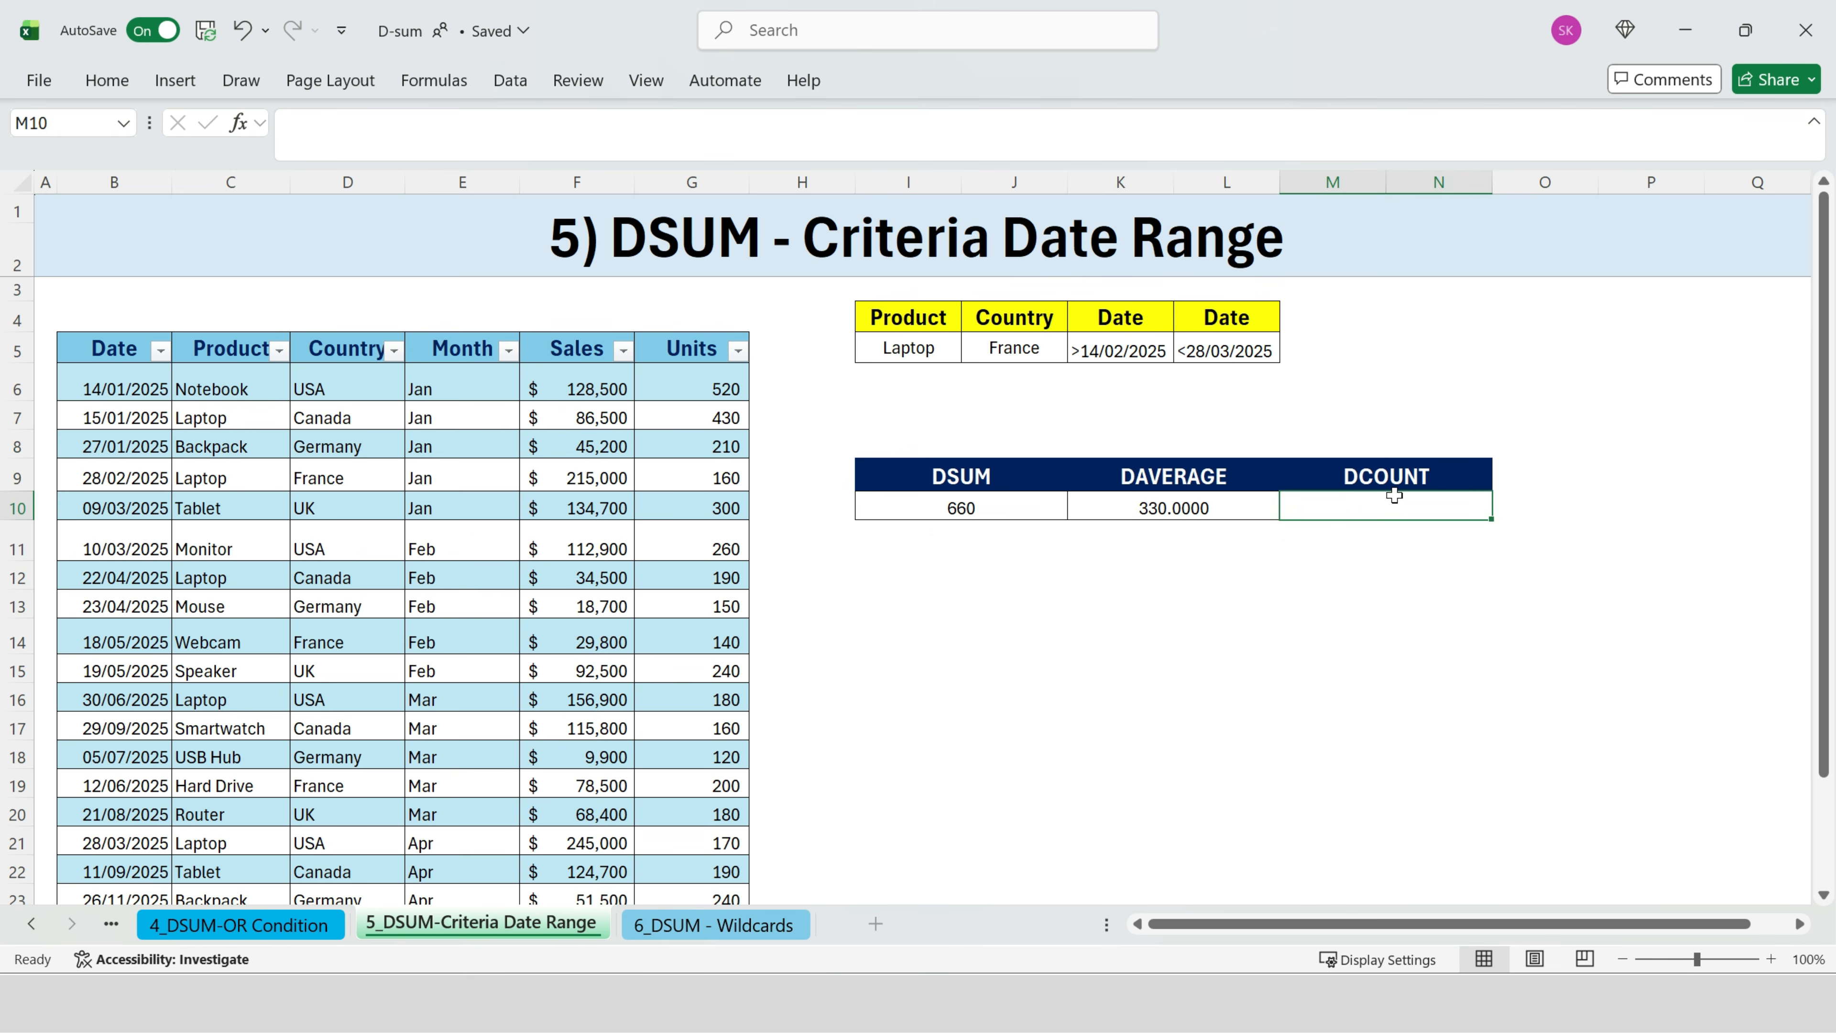
type("=")
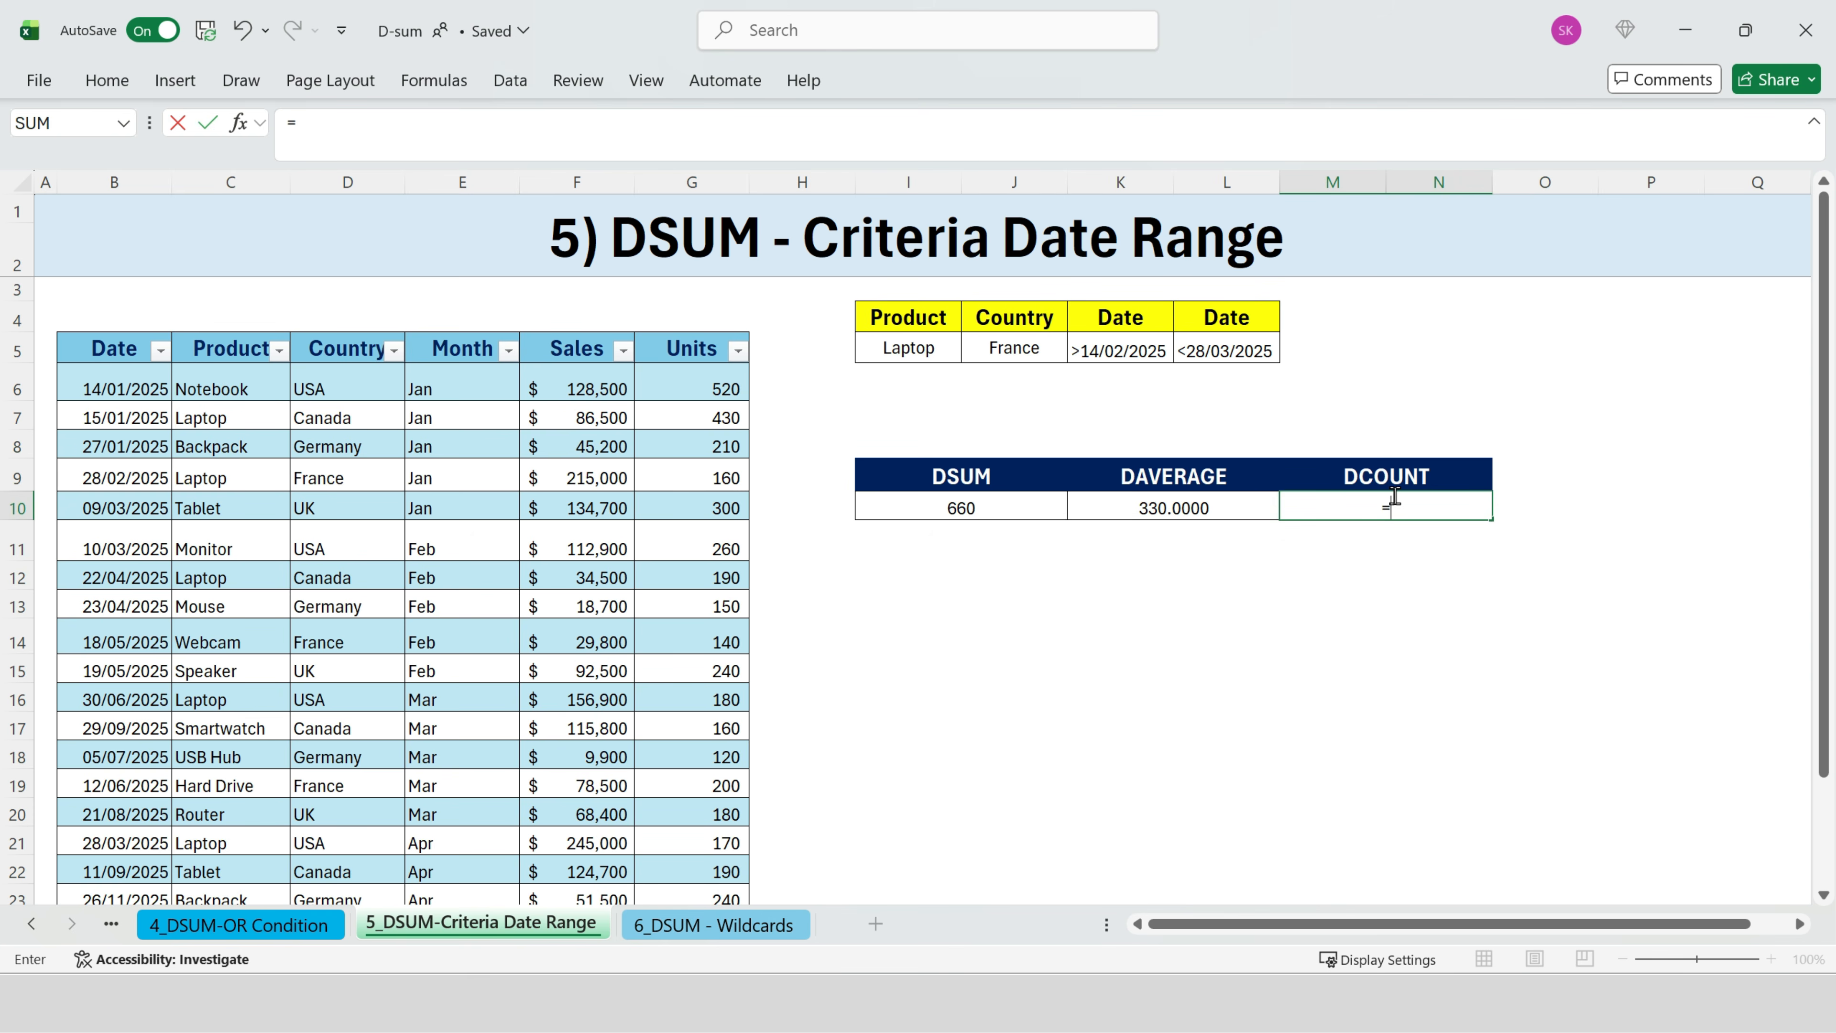
type("D")
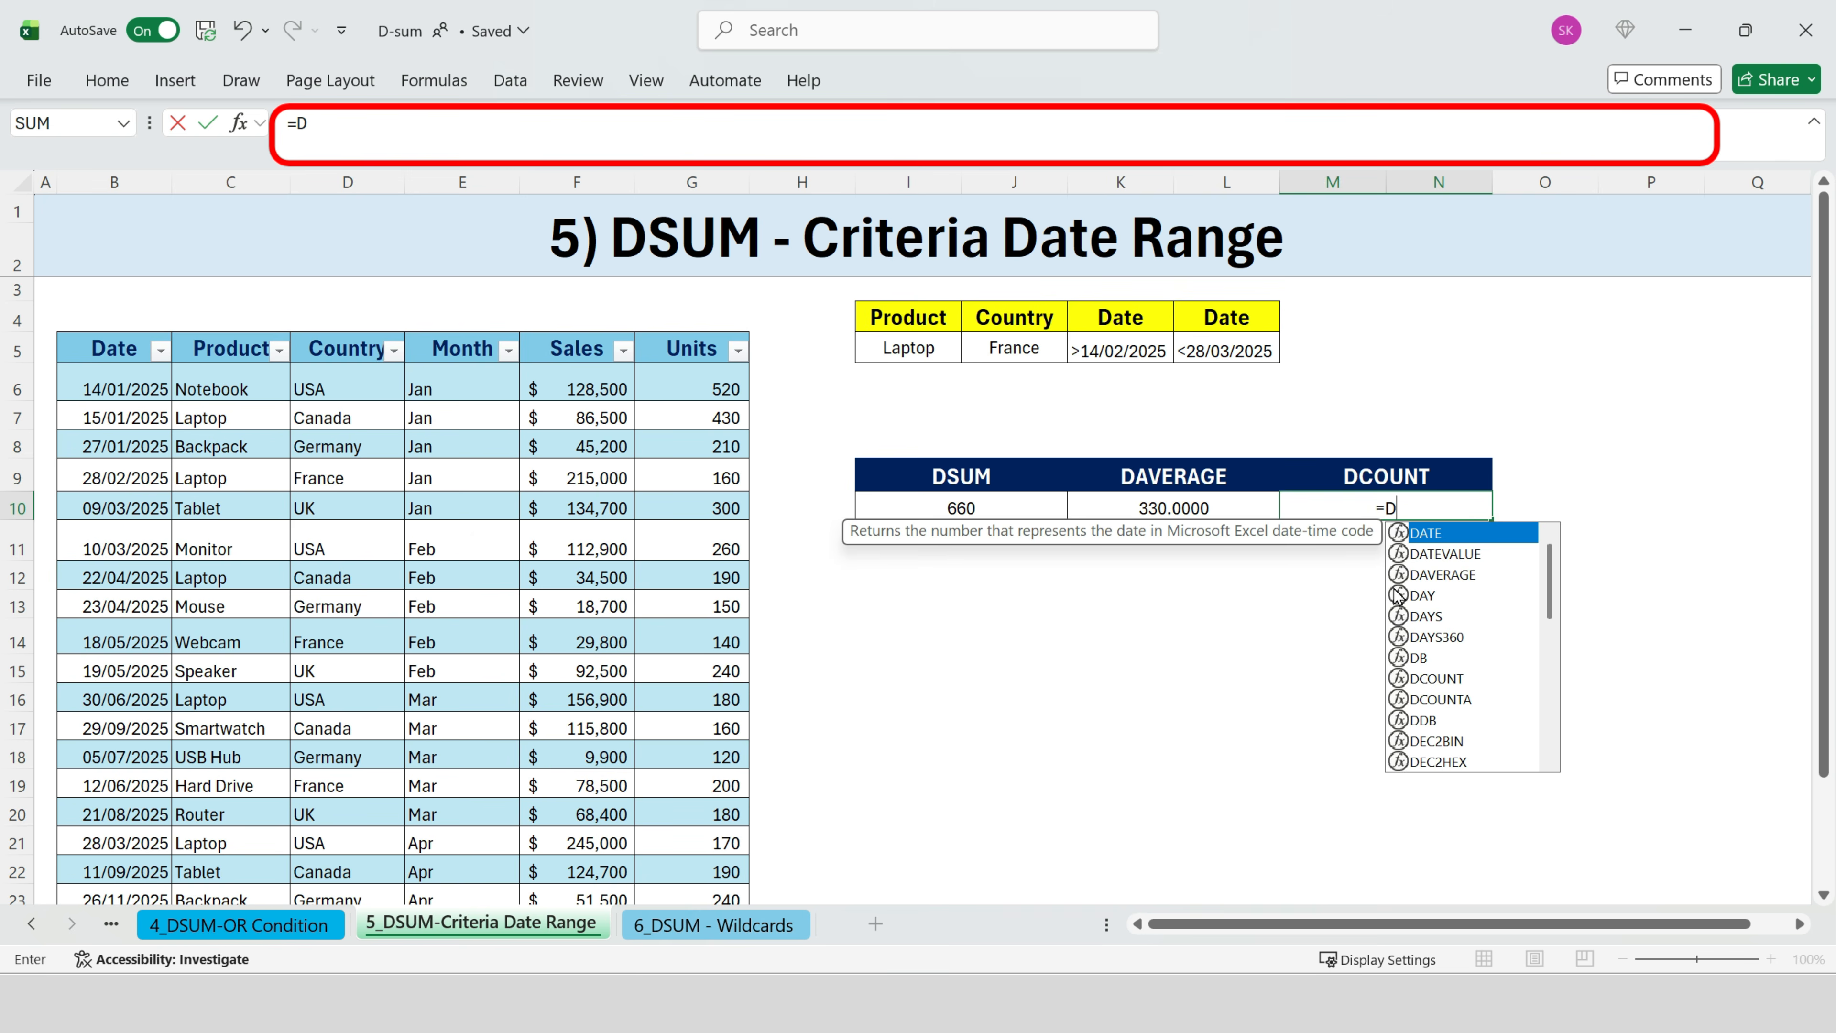
type("COU")
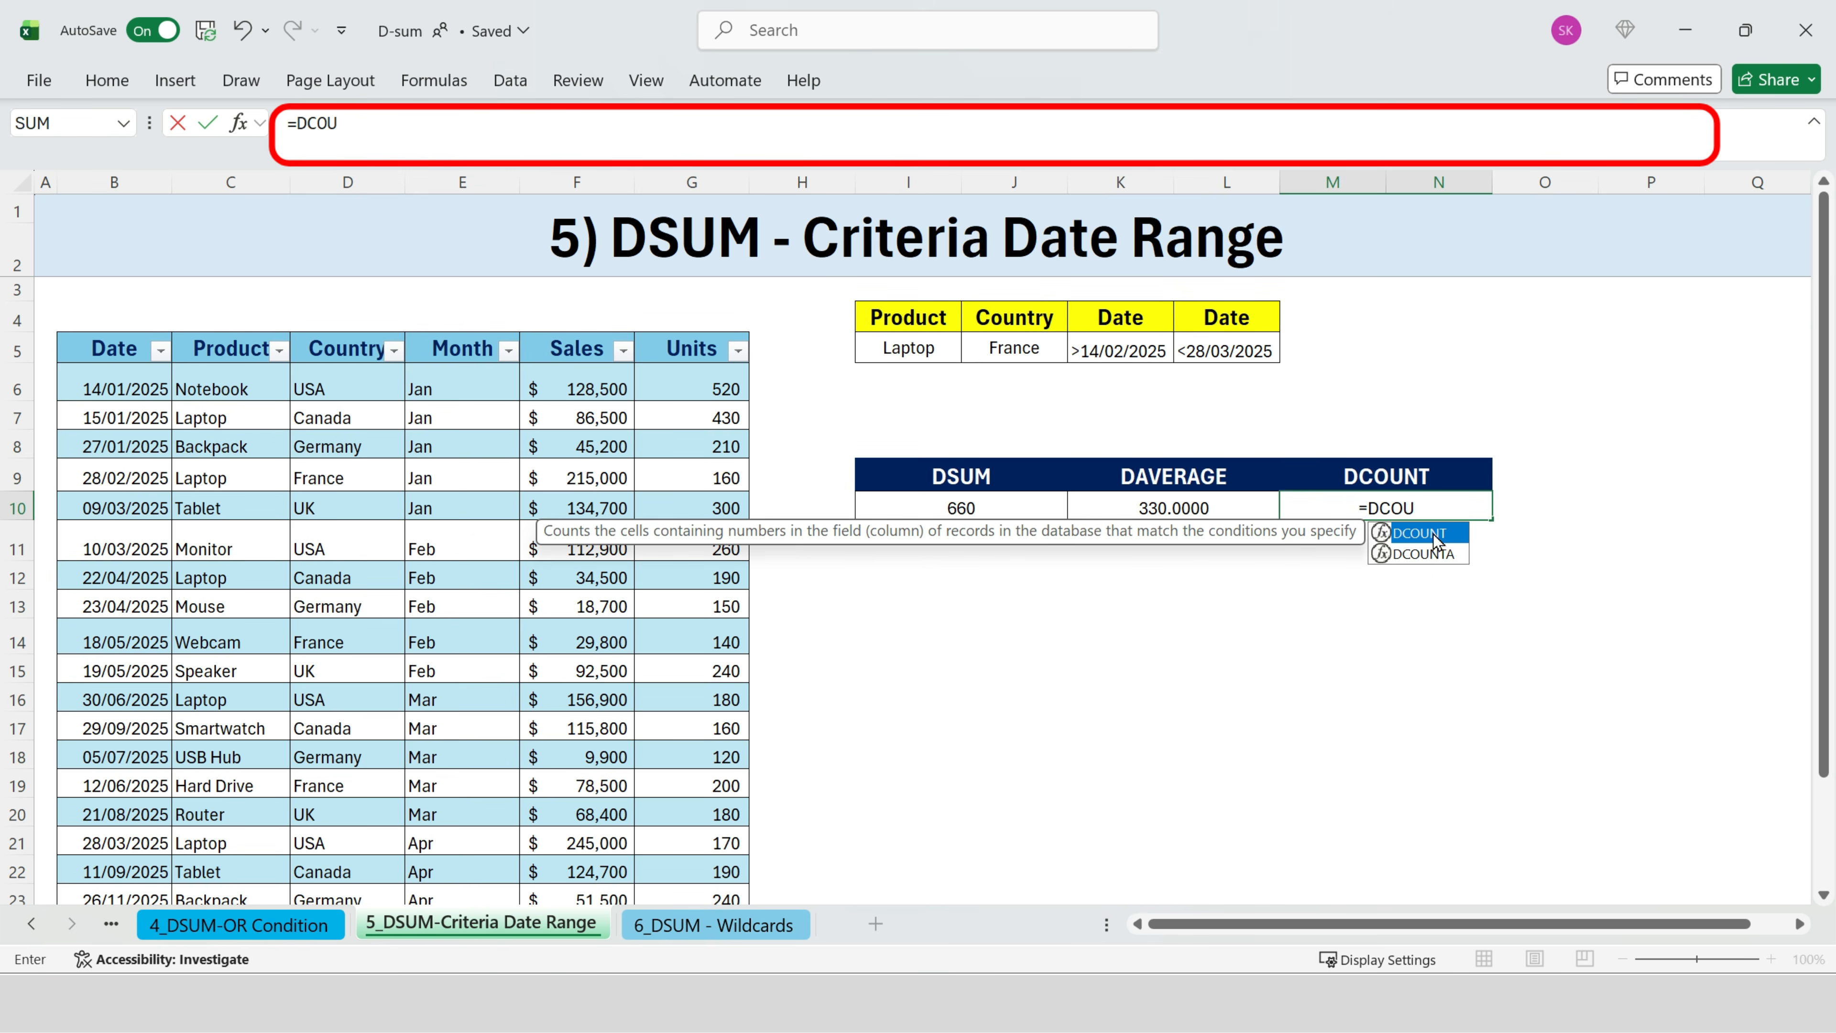
double_click(1419, 533)
left_click(138, 350)
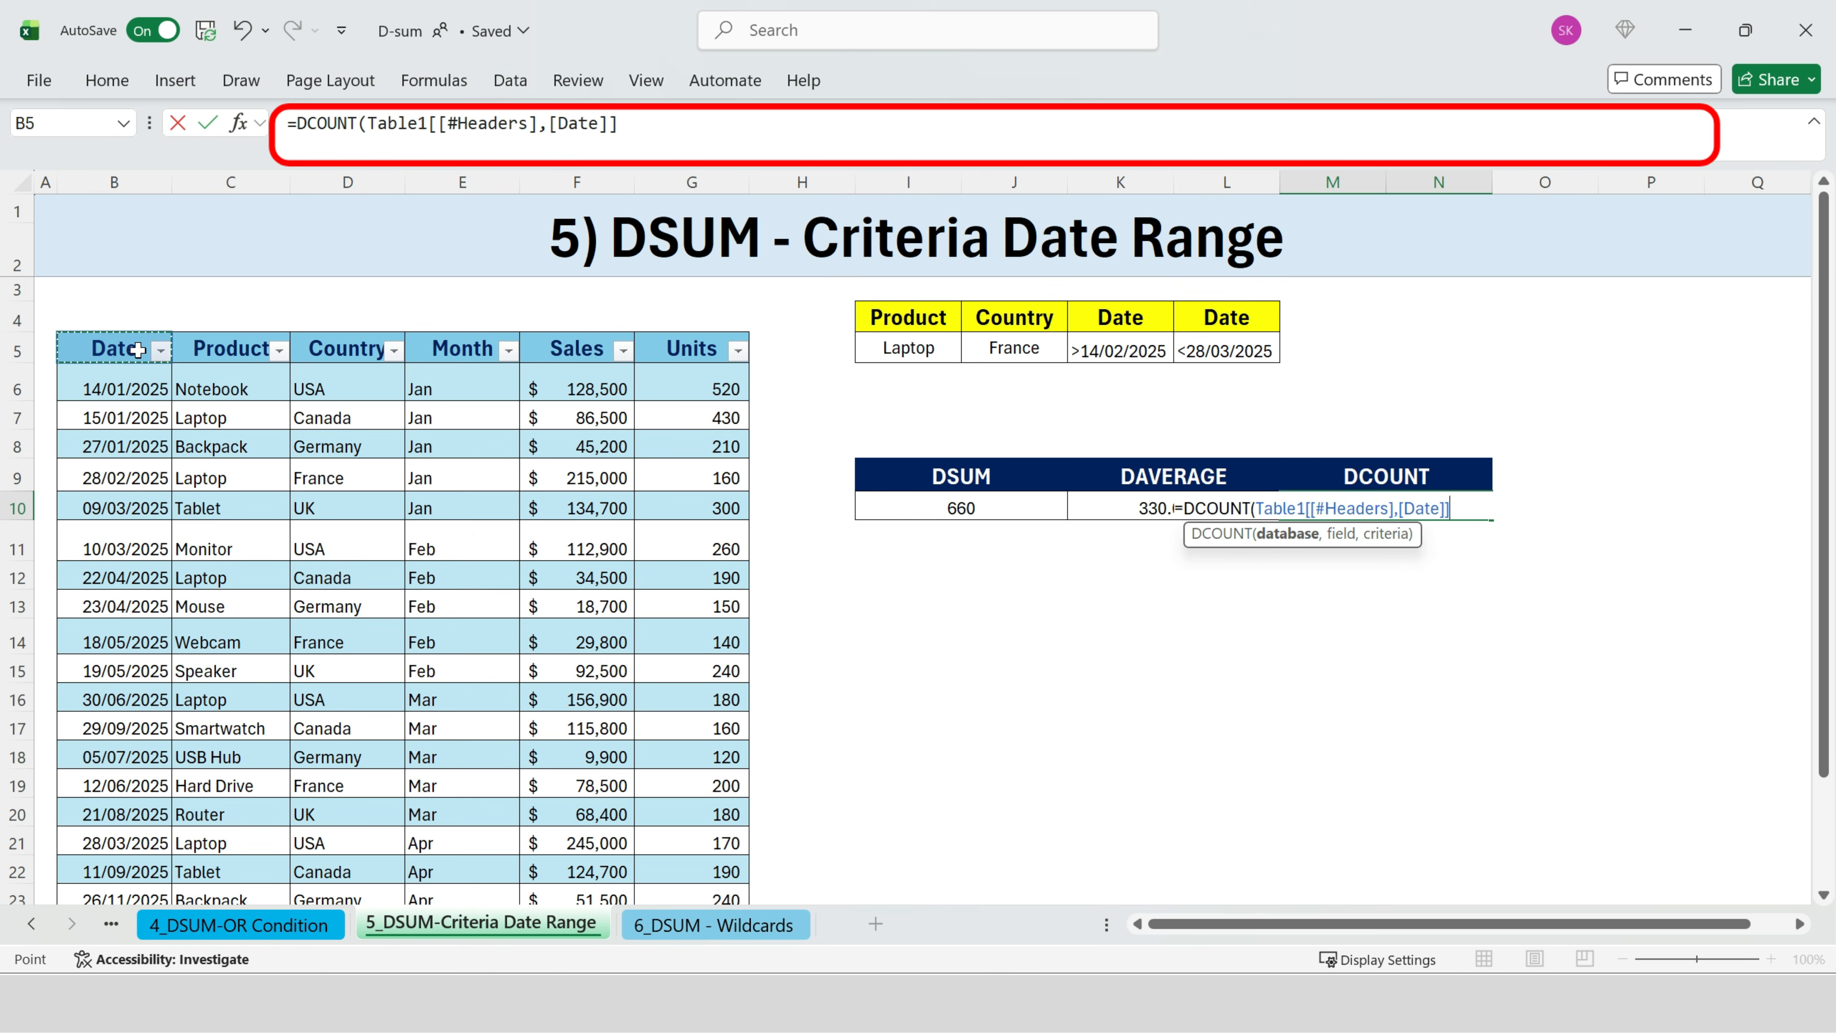
key("ctrl+a")
type(",")
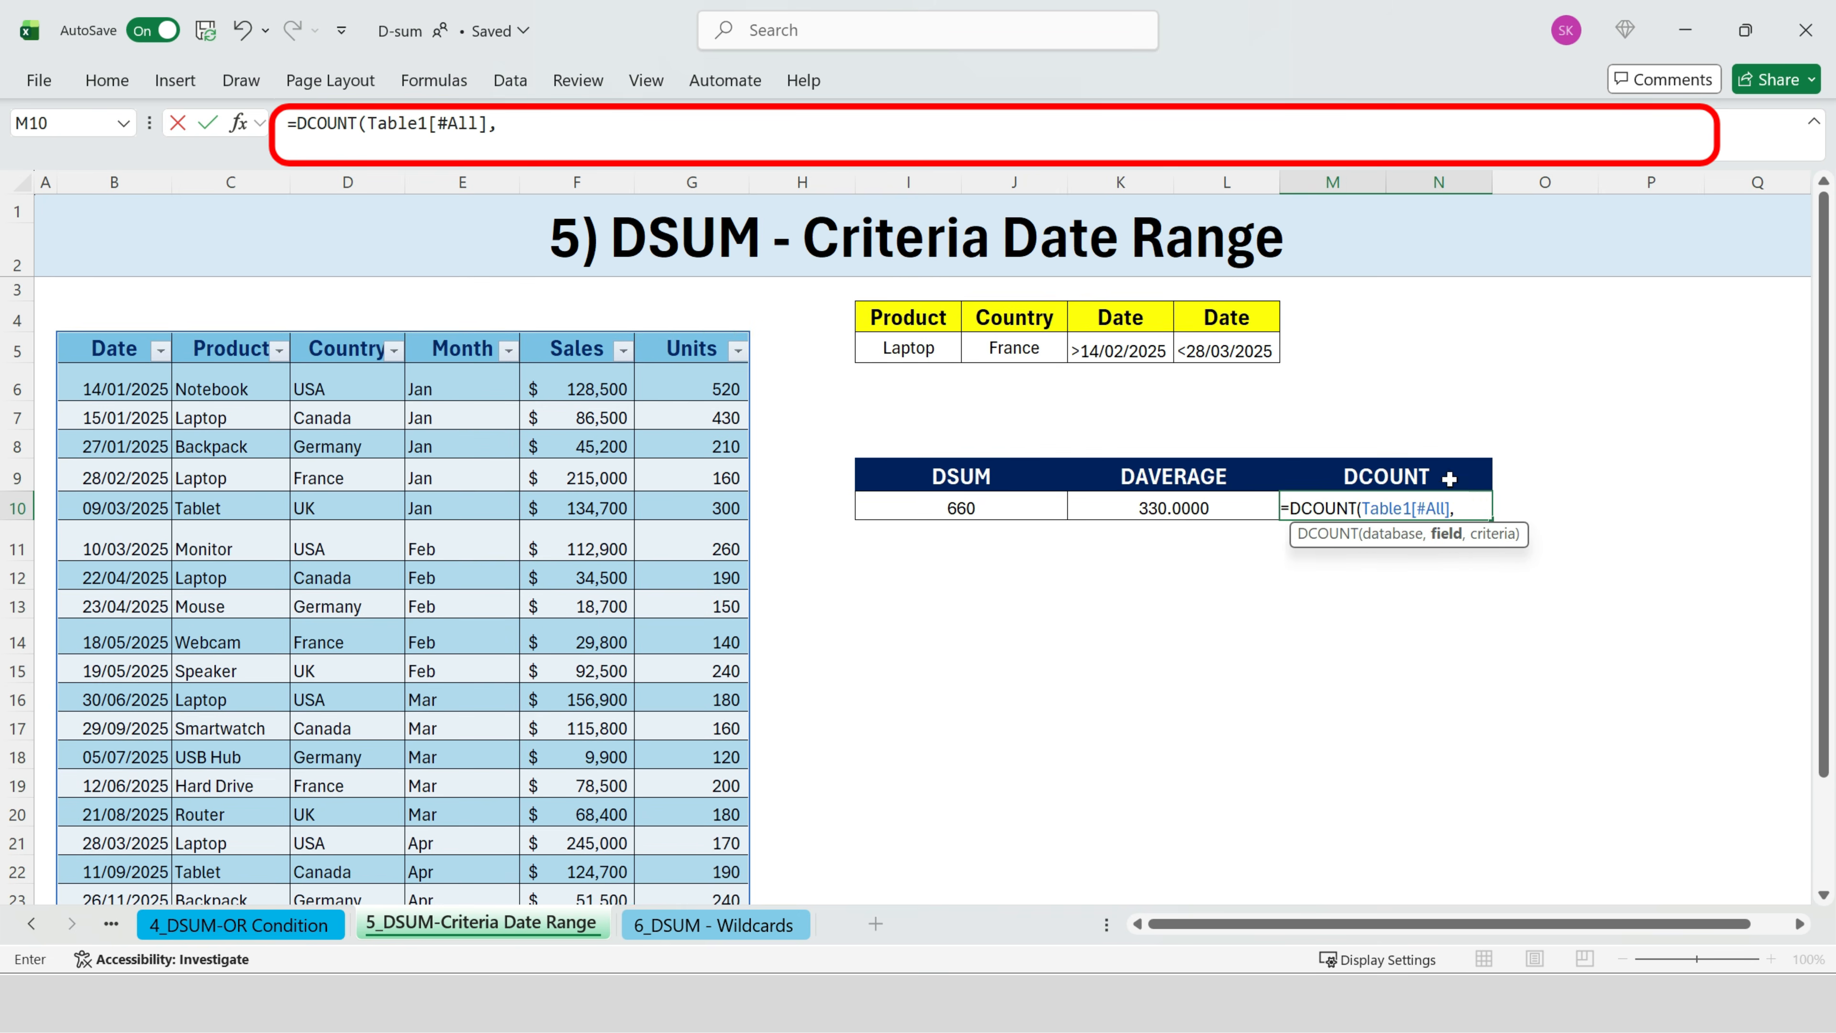
Step: Finish the DCOUNT formula using the Units header as the field and I4:L5 as the criteria range
left_click(692, 351)
type(",")
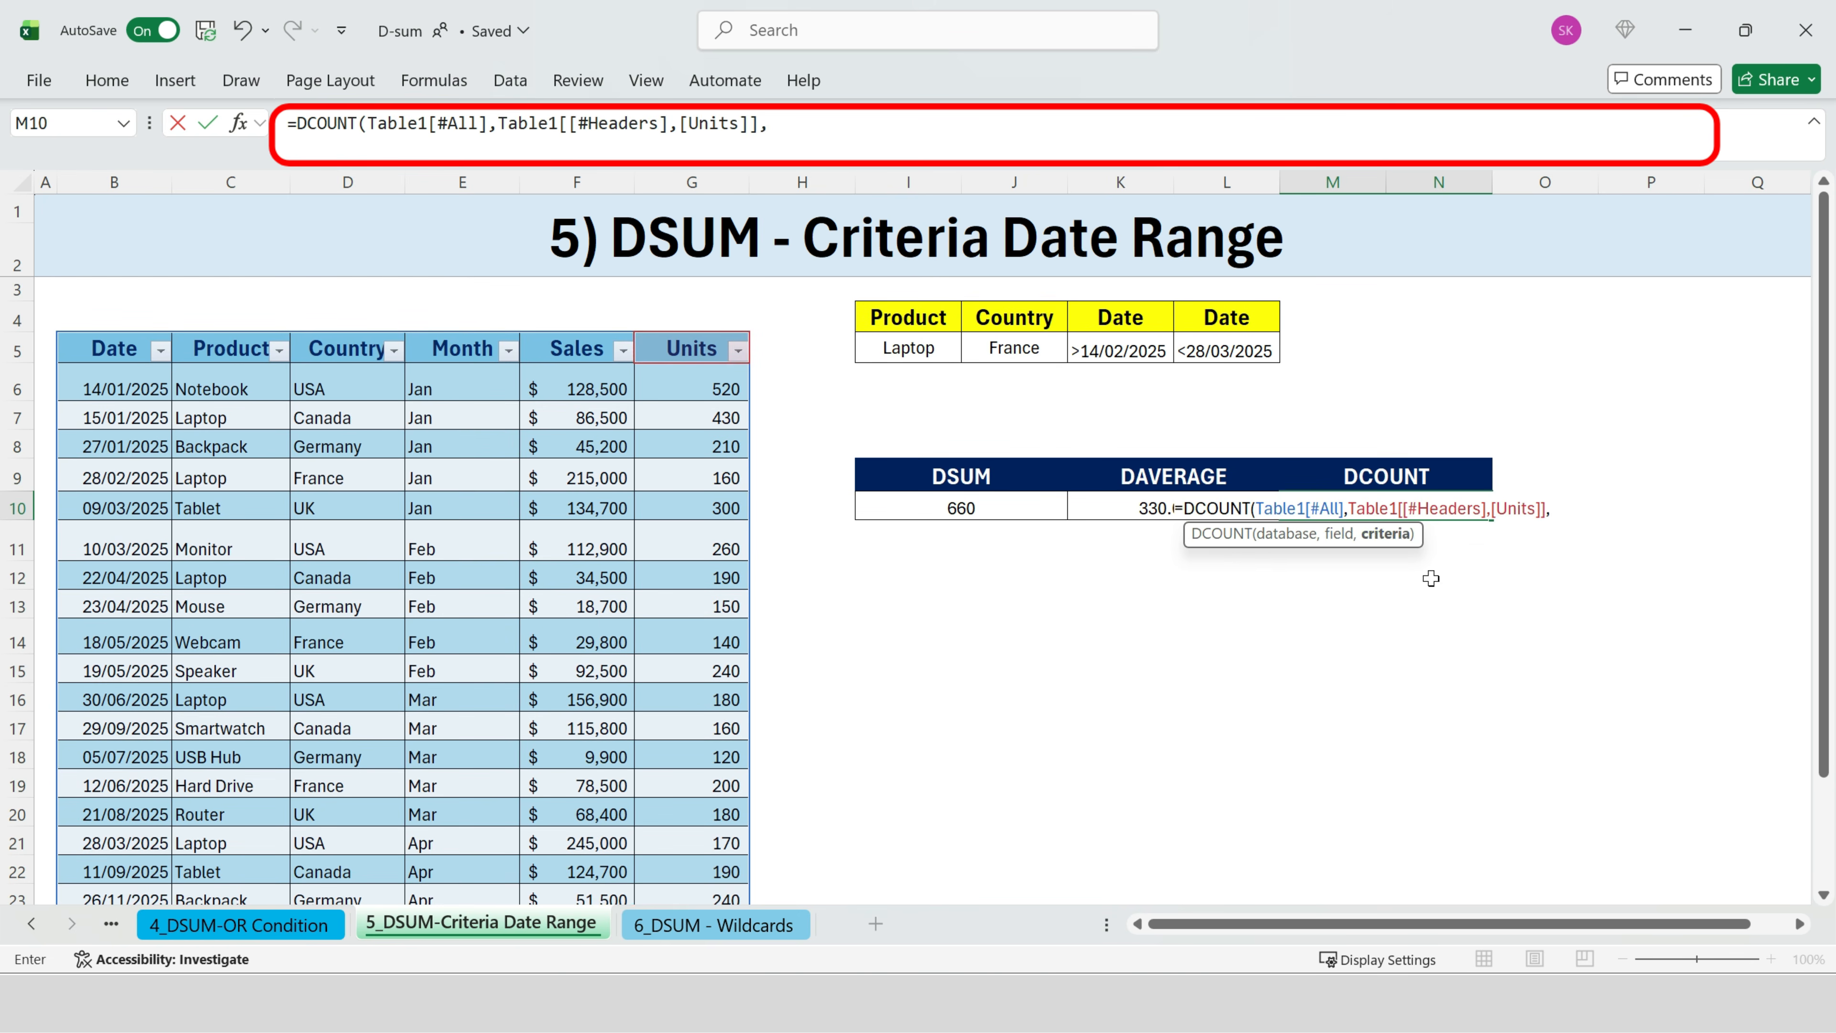
left_click_drag(906, 331, 1258, 347)
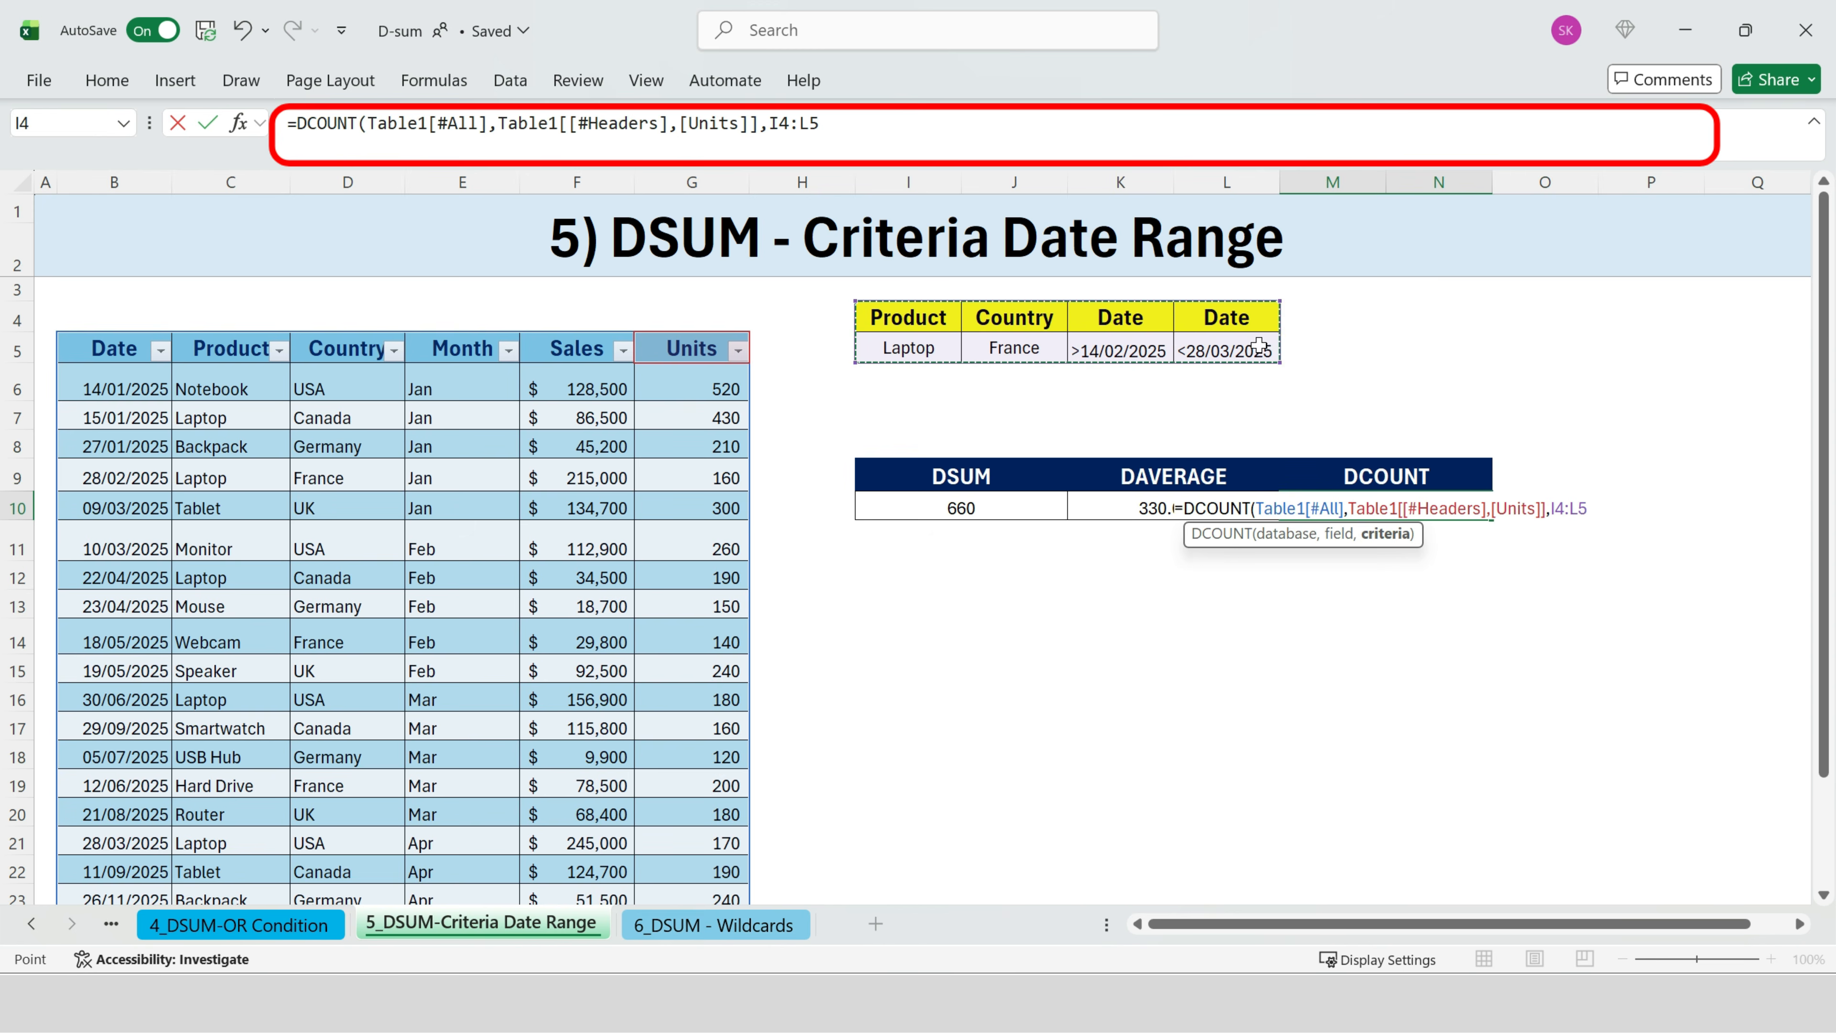
key("Return")
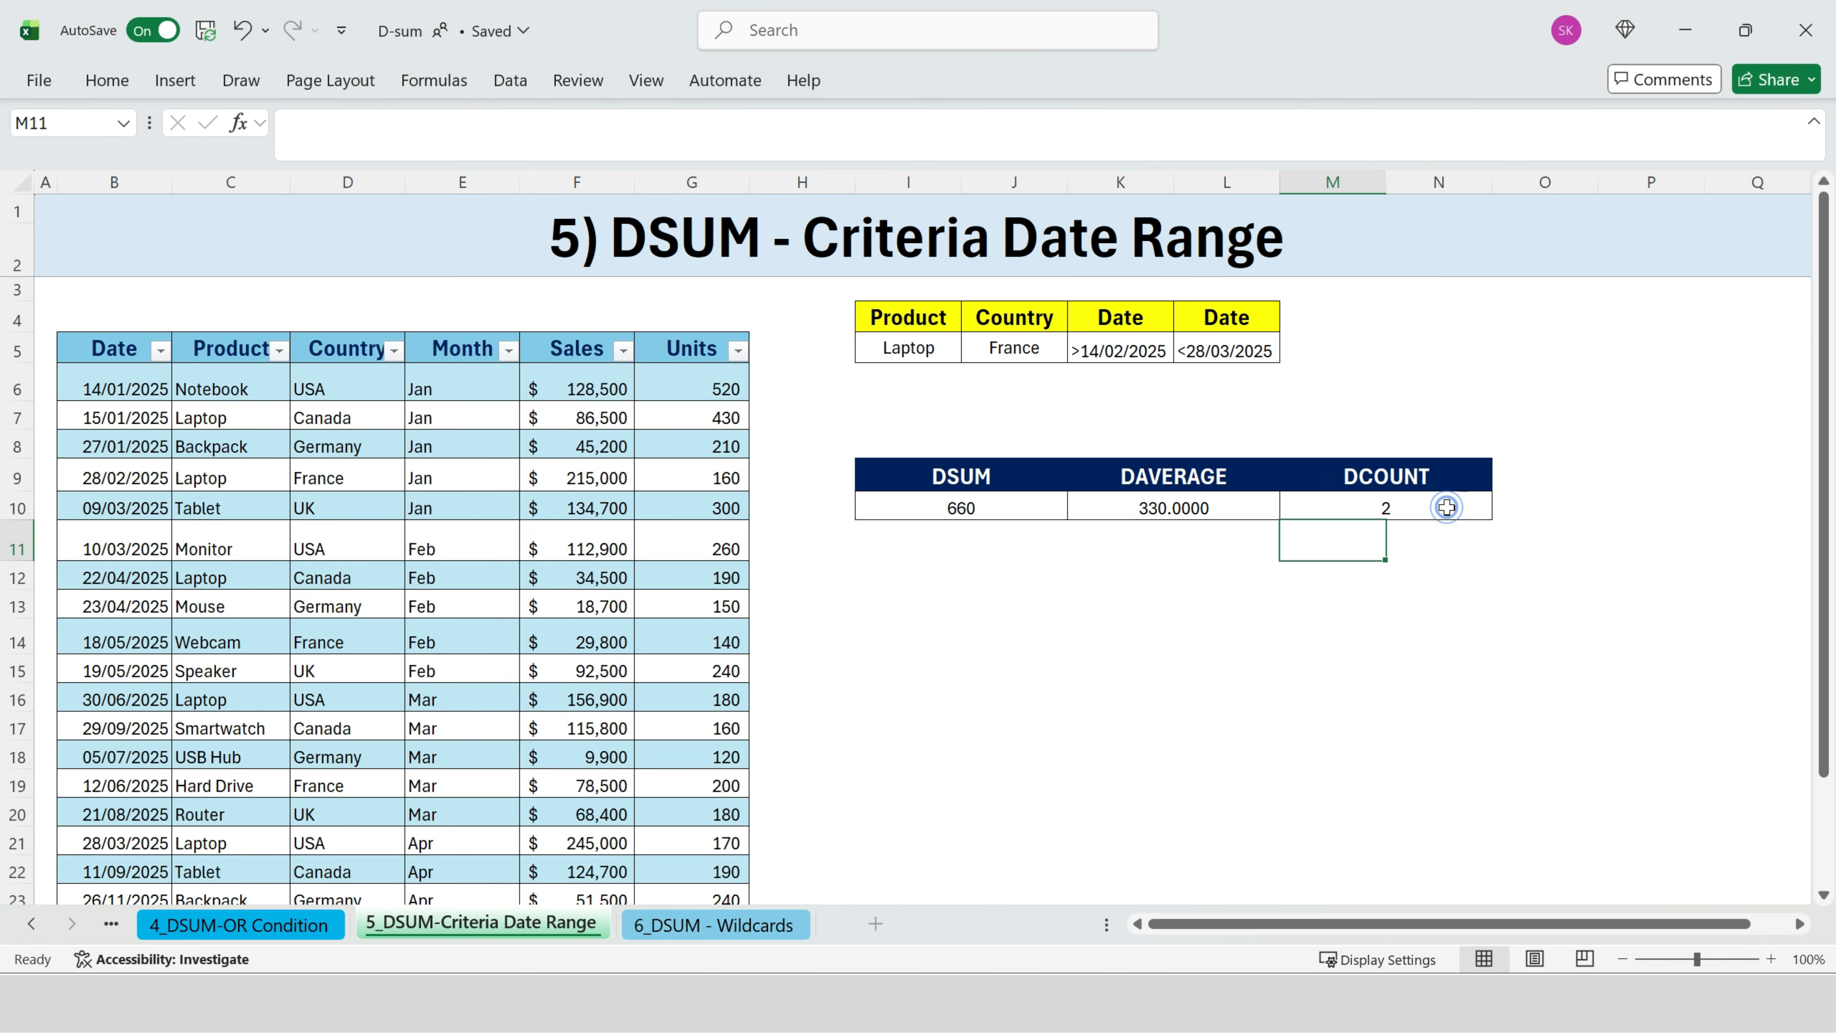
Step: Review the DCOUNT formula in M10 and the DSUM formula in I10 along with the date-range sheet's overall layout
left_click(1442, 508)
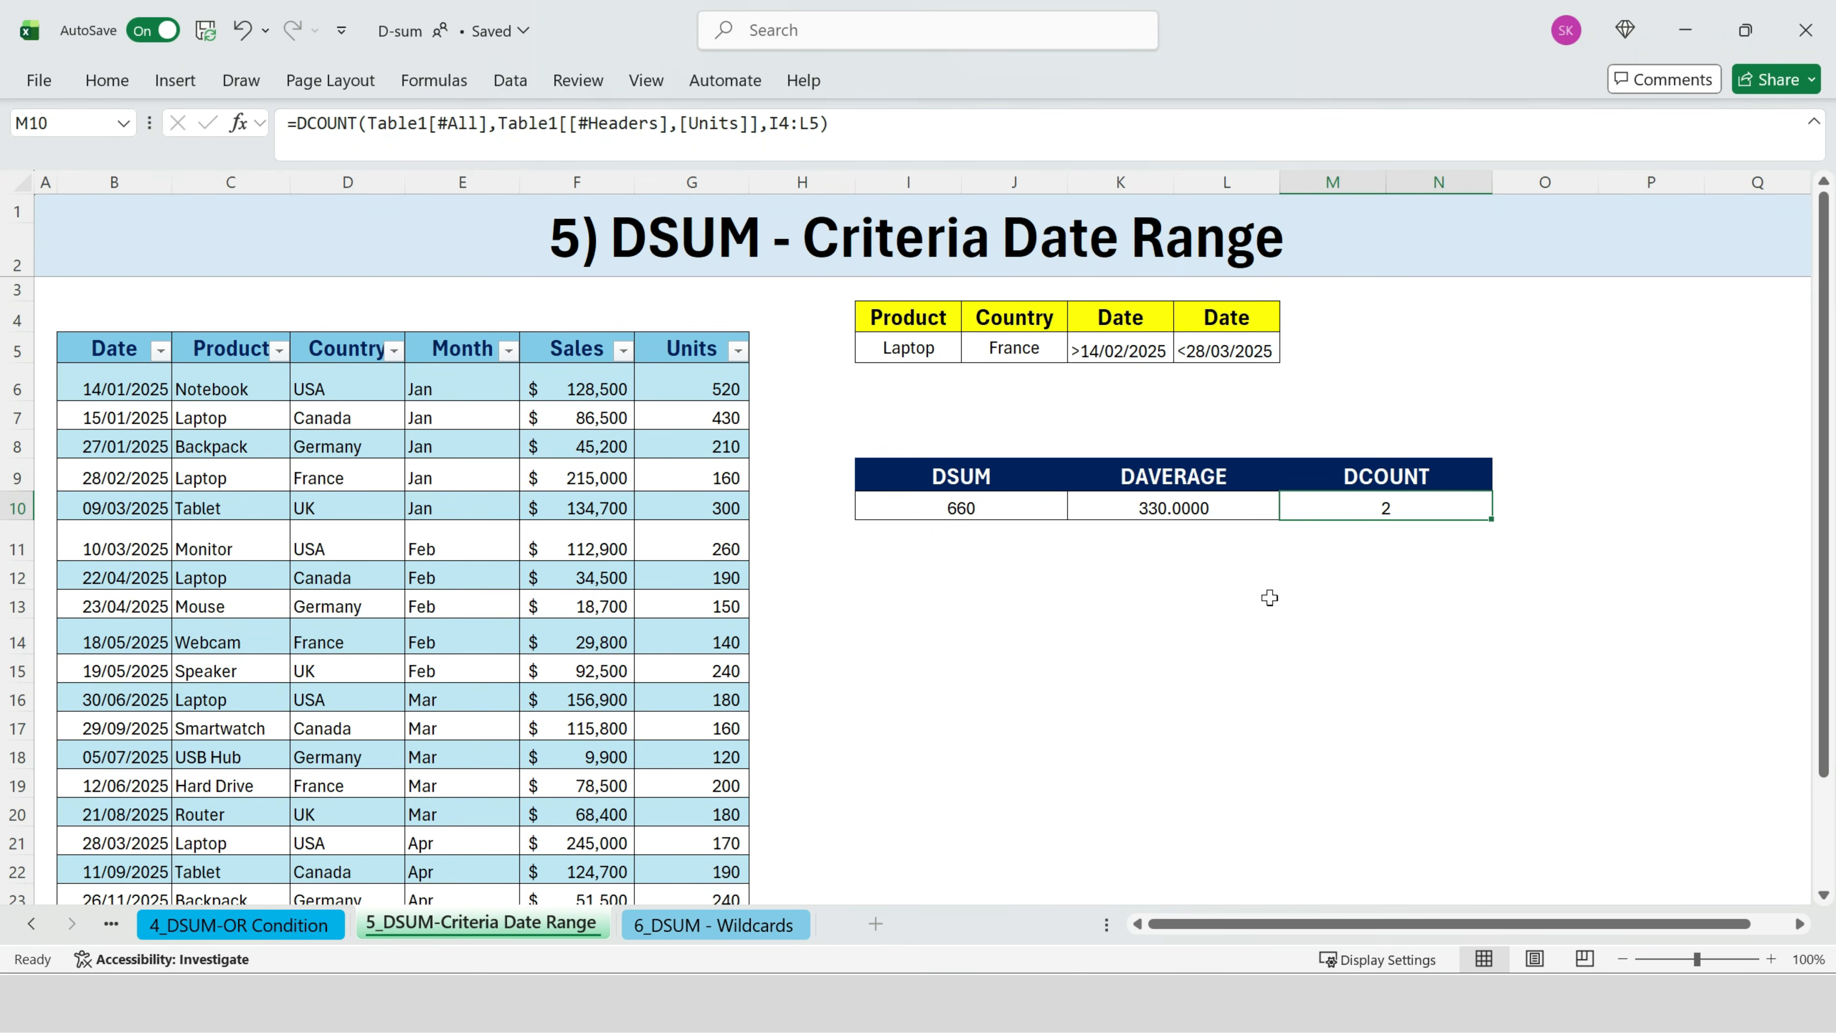
left_click(1010, 514)
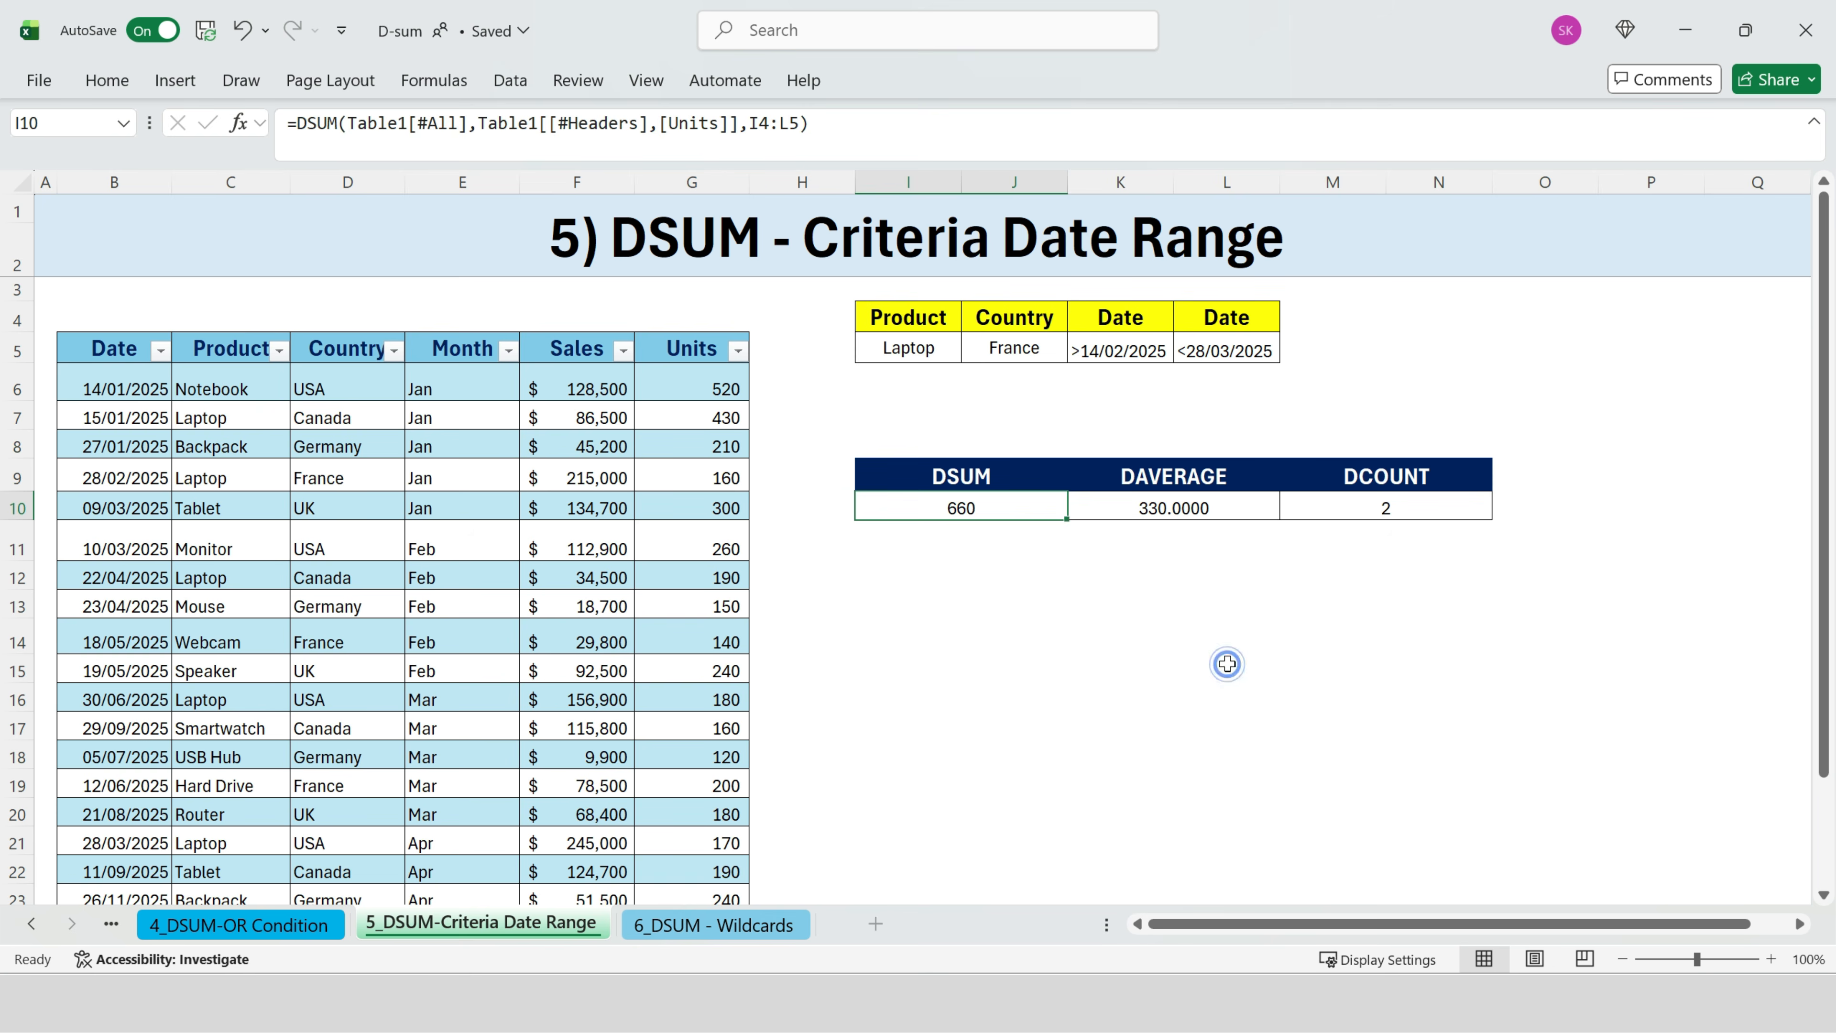
left_click(1227, 666)
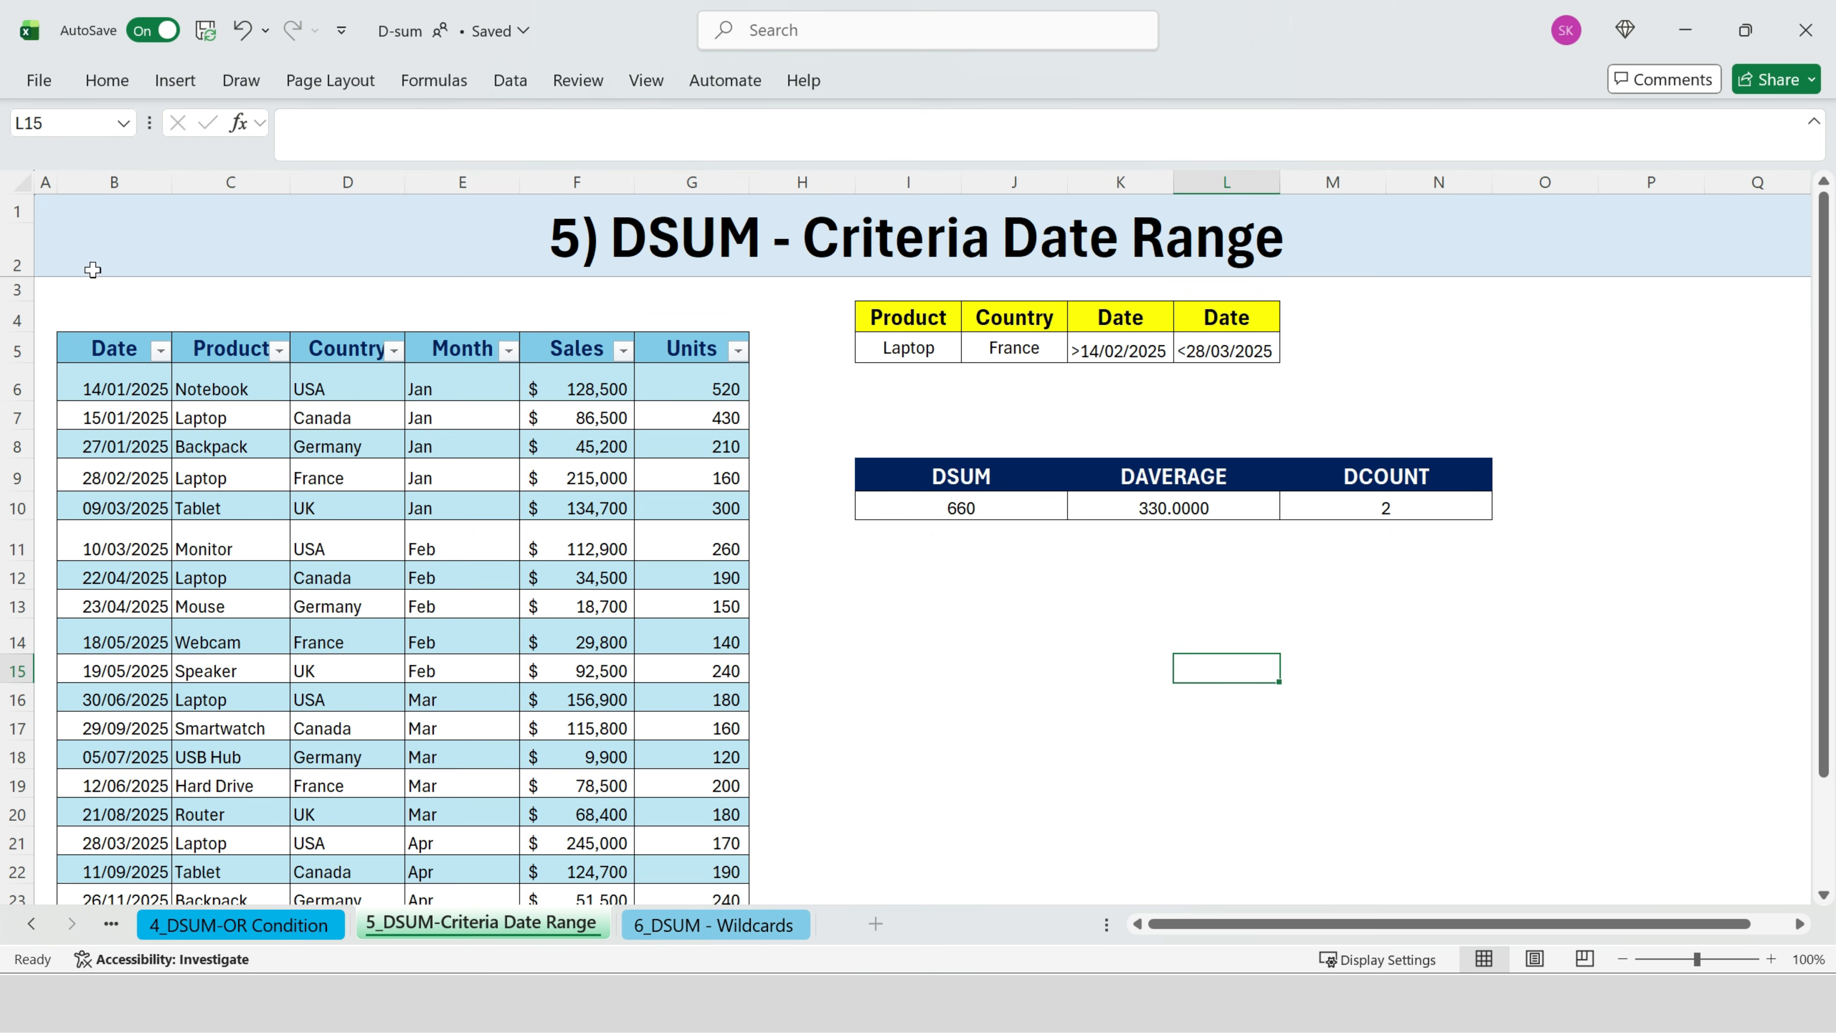
left_click_drag(97, 248, 1385, 756)
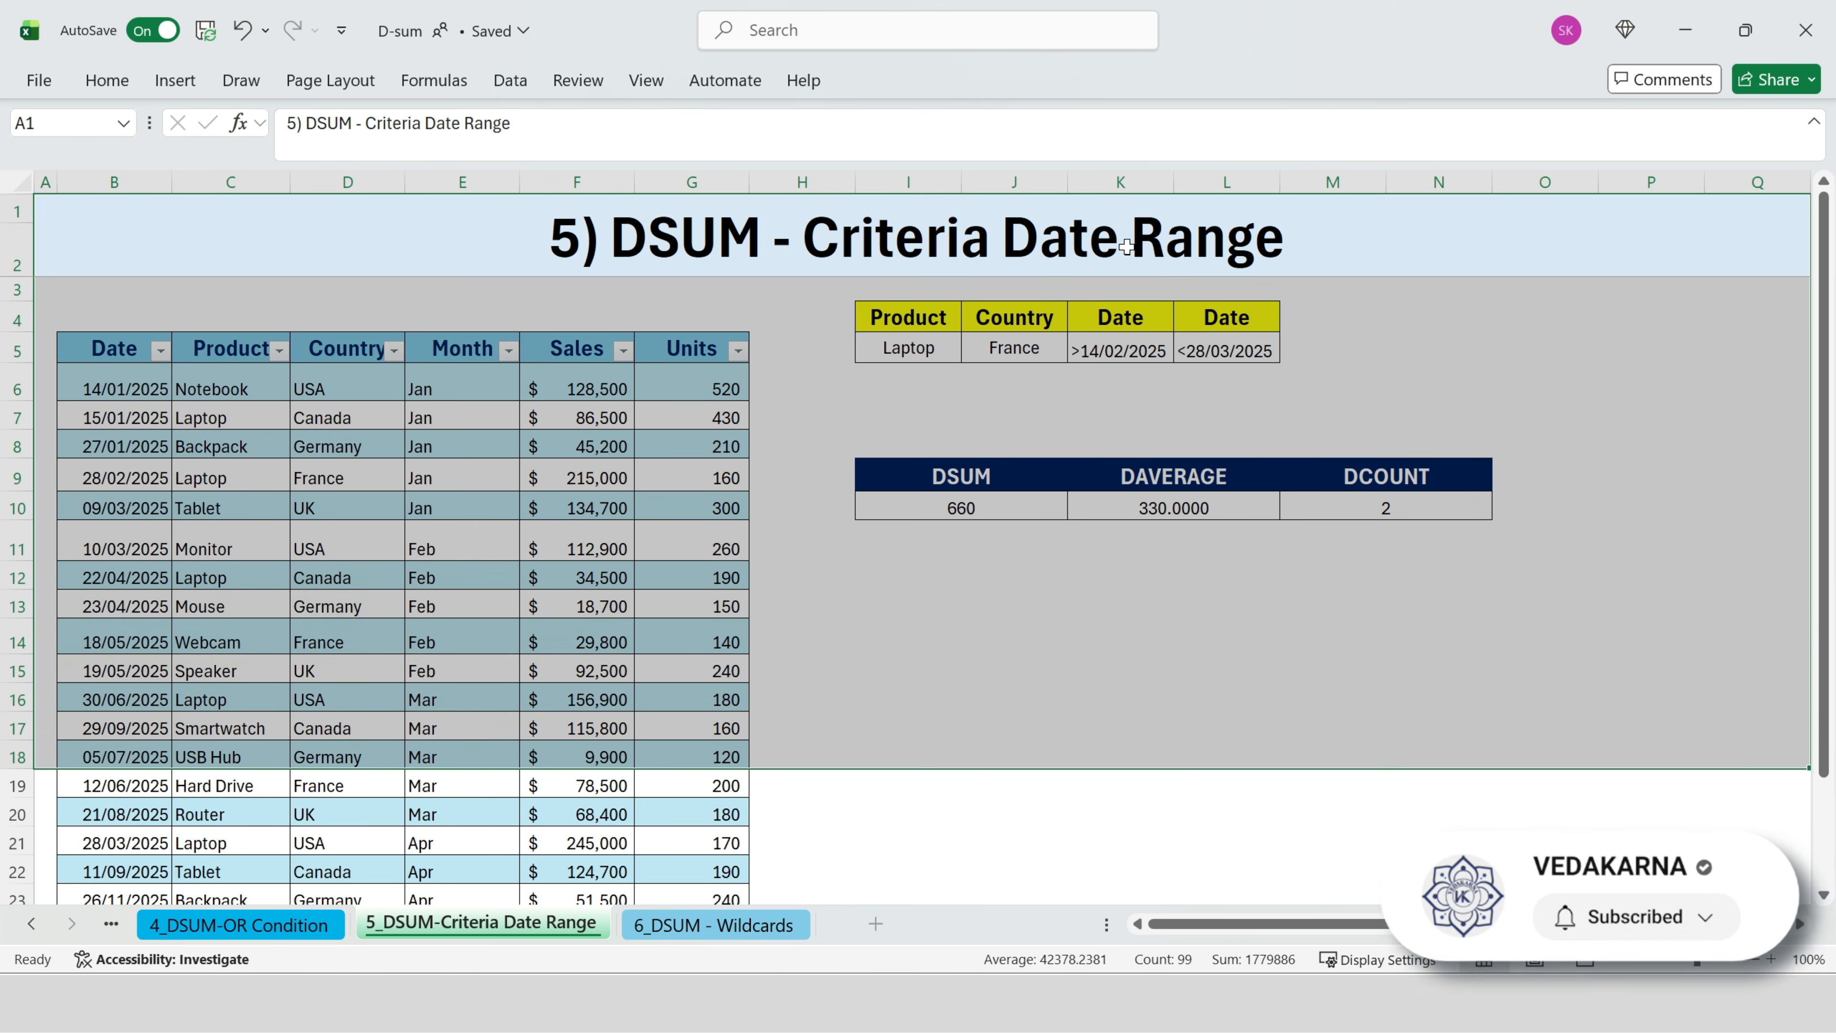
left_click(1133, 667)
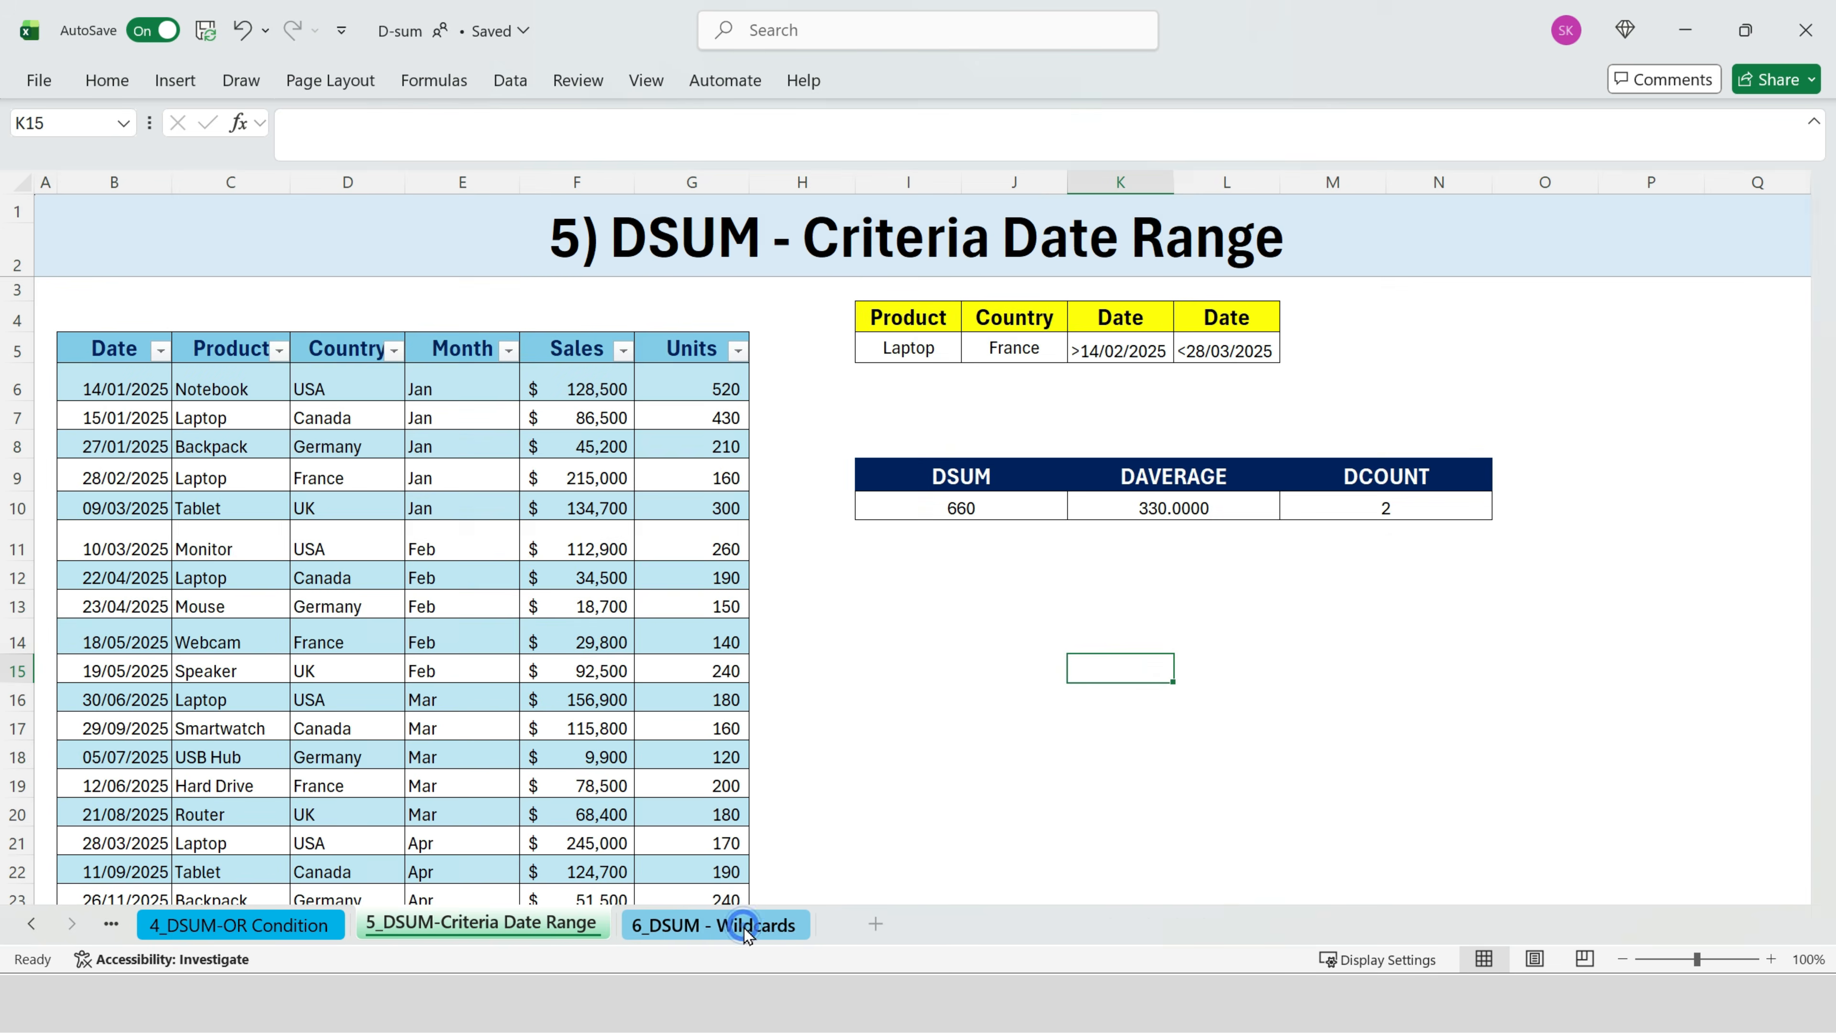
Step: Open the 6_DSUM - Wildcards sheet and compare the Month criterion J* in H6:H7 with the table's Month column
left_click(743, 927)
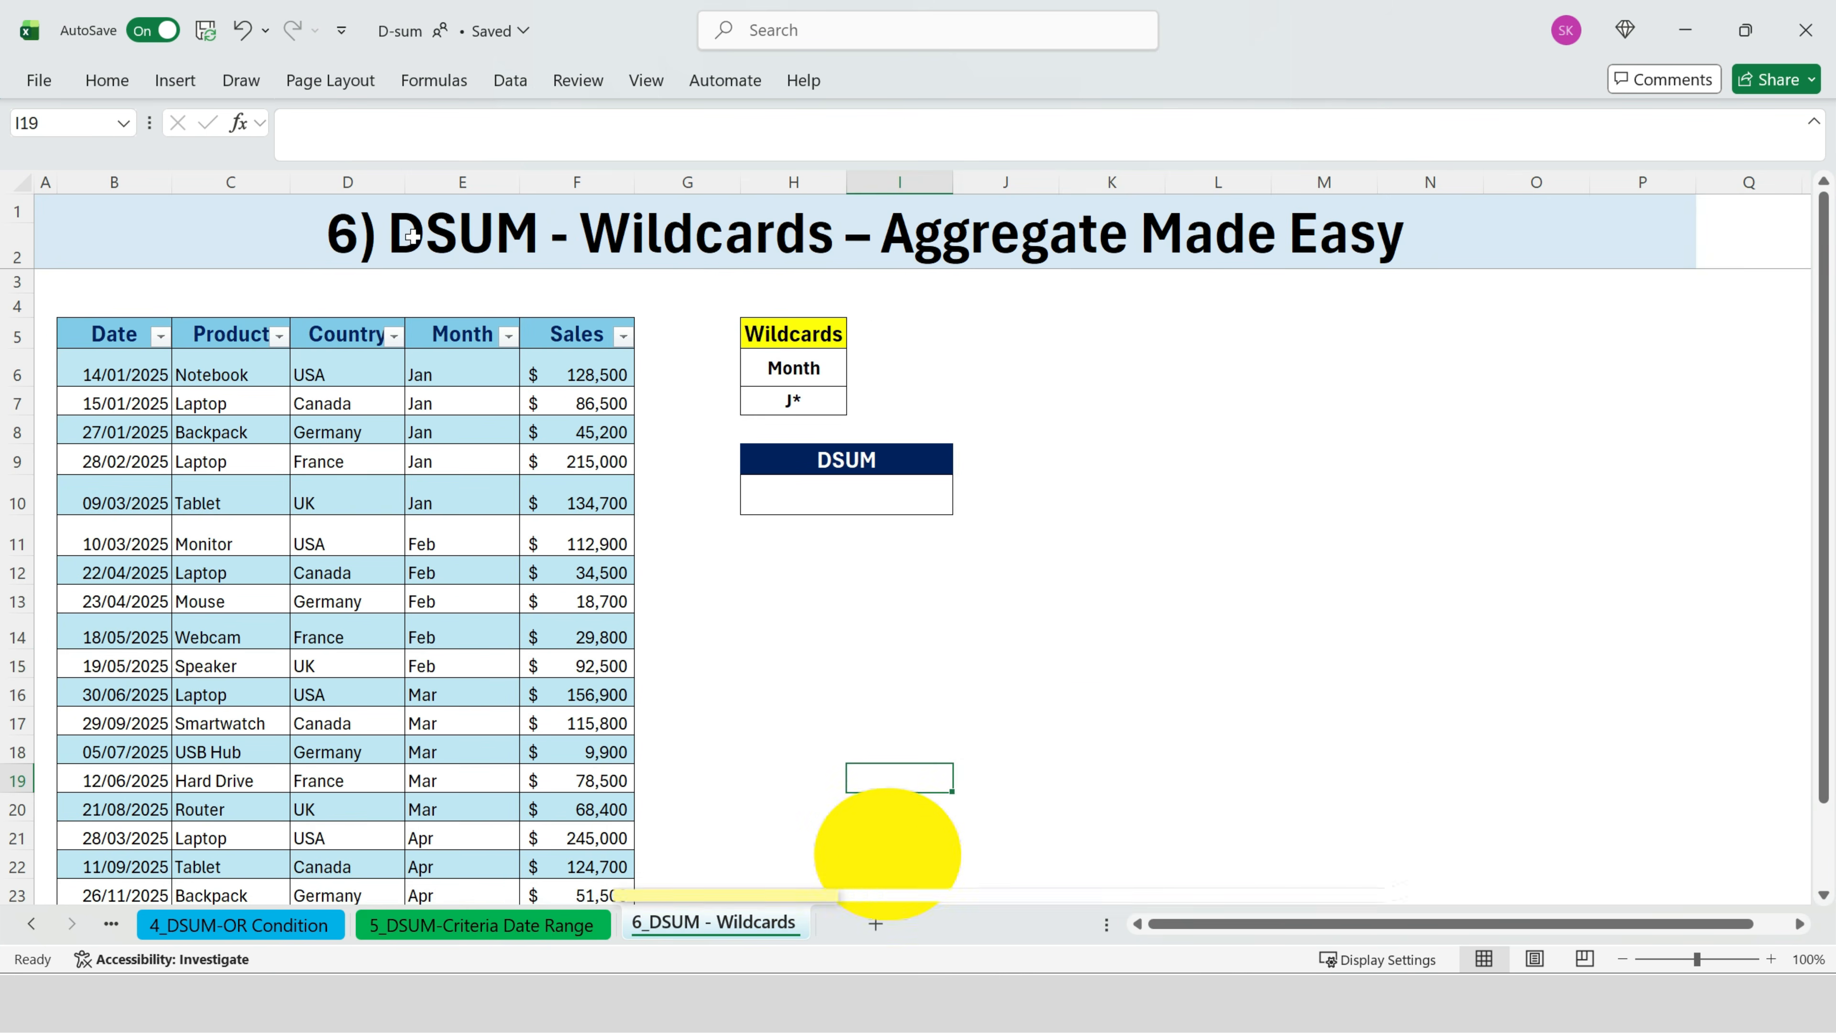
left_click(1262, 430)
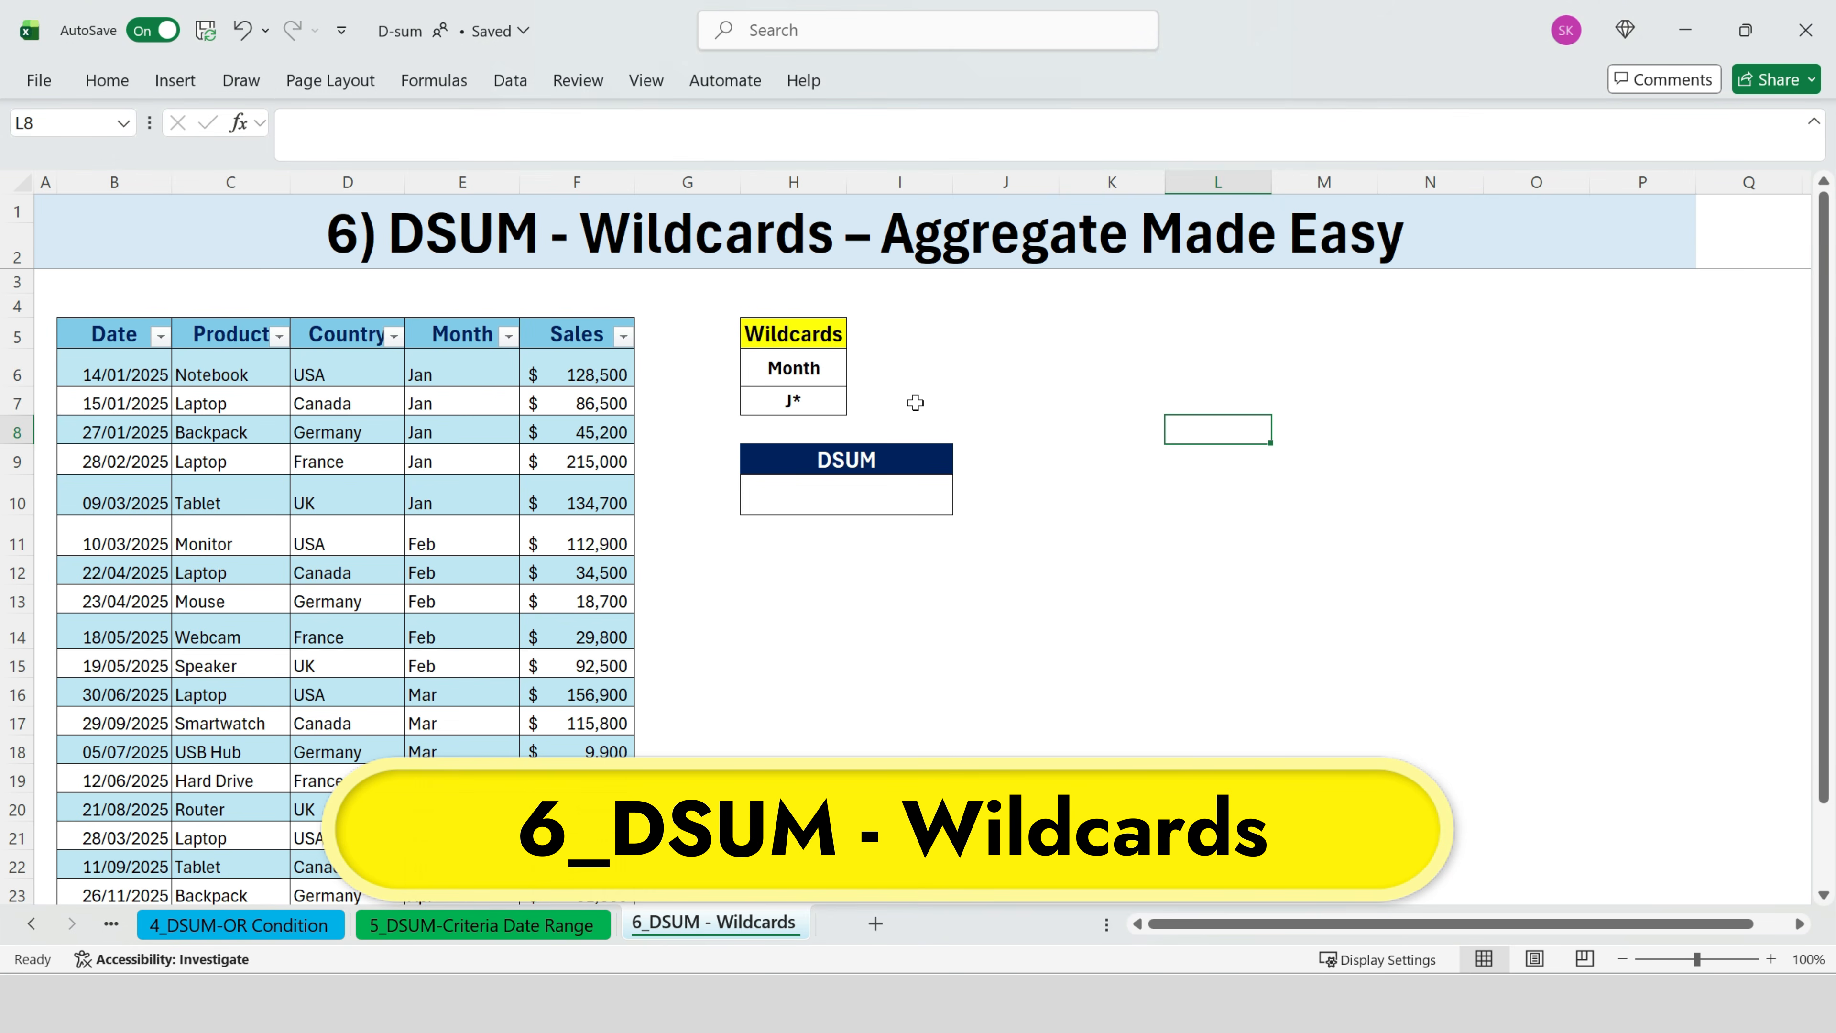
left_click(823, 377)
left_click(803, 402)
left_click(813, 373)
left_click_drag(466, 385, 537, 491)
left_click_drag(69, 329, 552, 860)
left_click_drag(415, 543, 470, 631)
left_click(629, 643)
Step: Start a DSUM formula in H10 with the full table, headers included, as the database
left_click(884, 497)
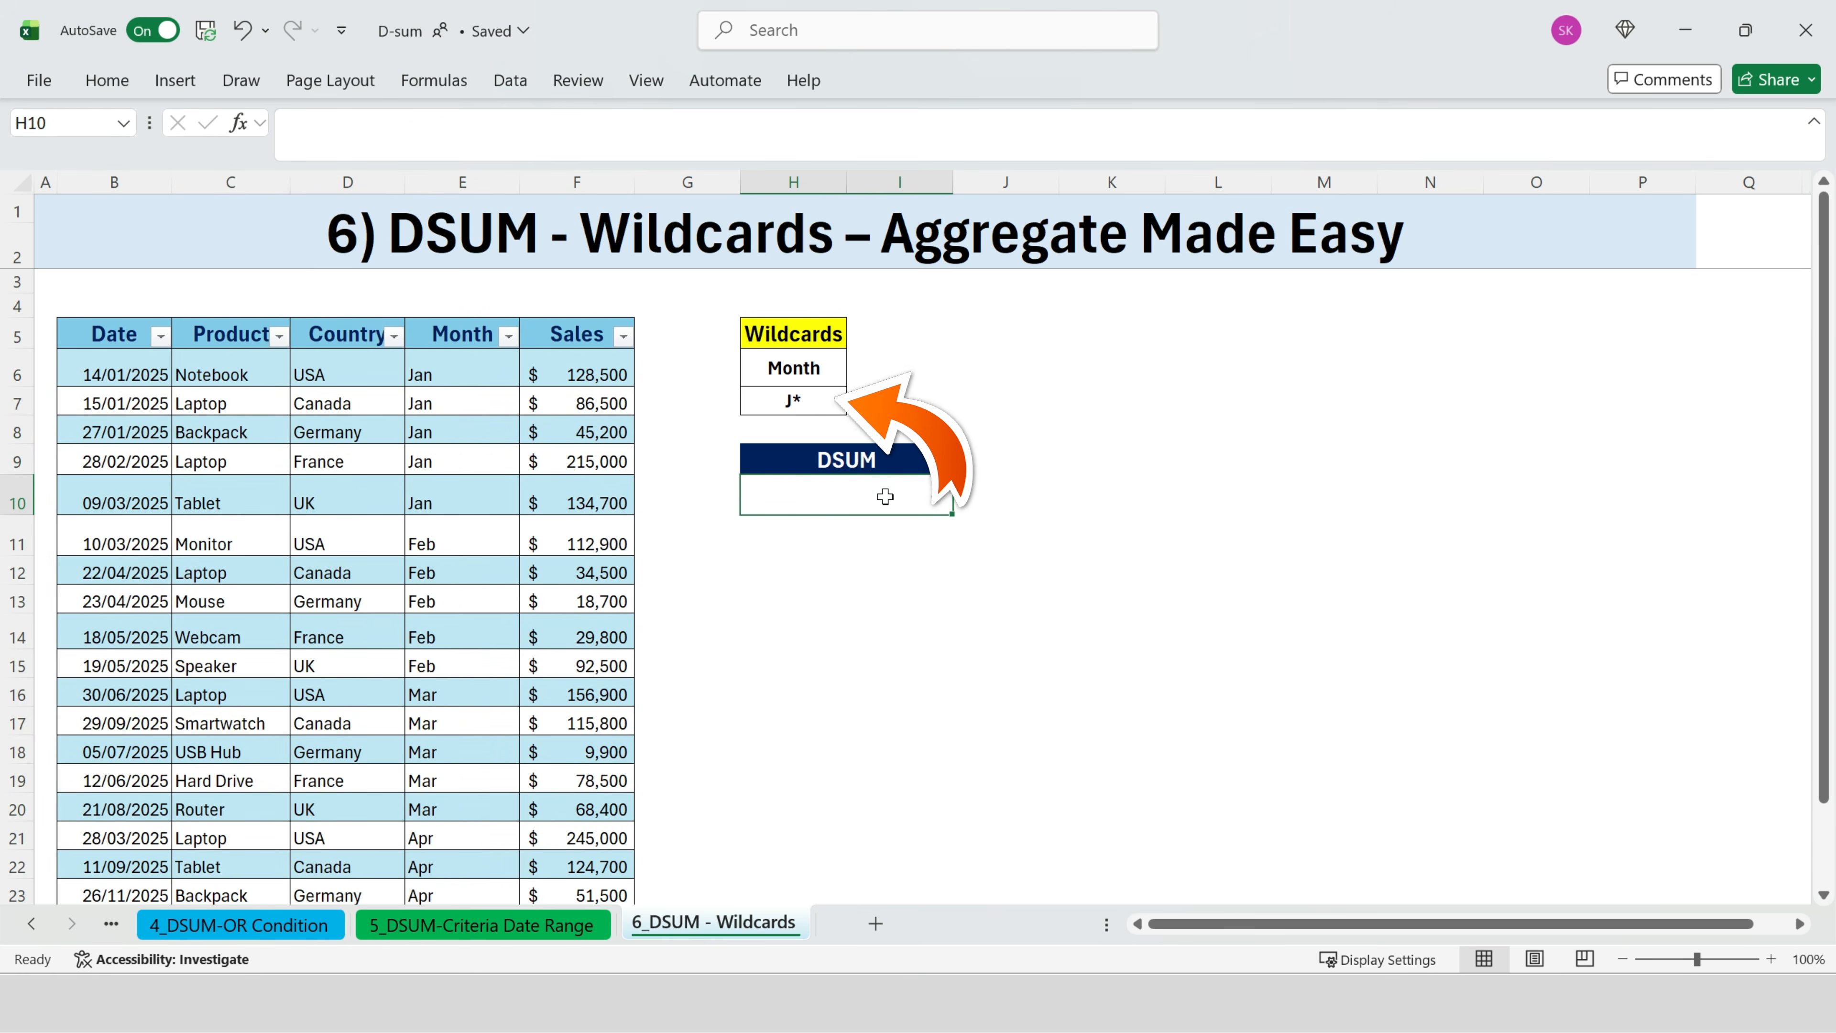
type("=DSU")
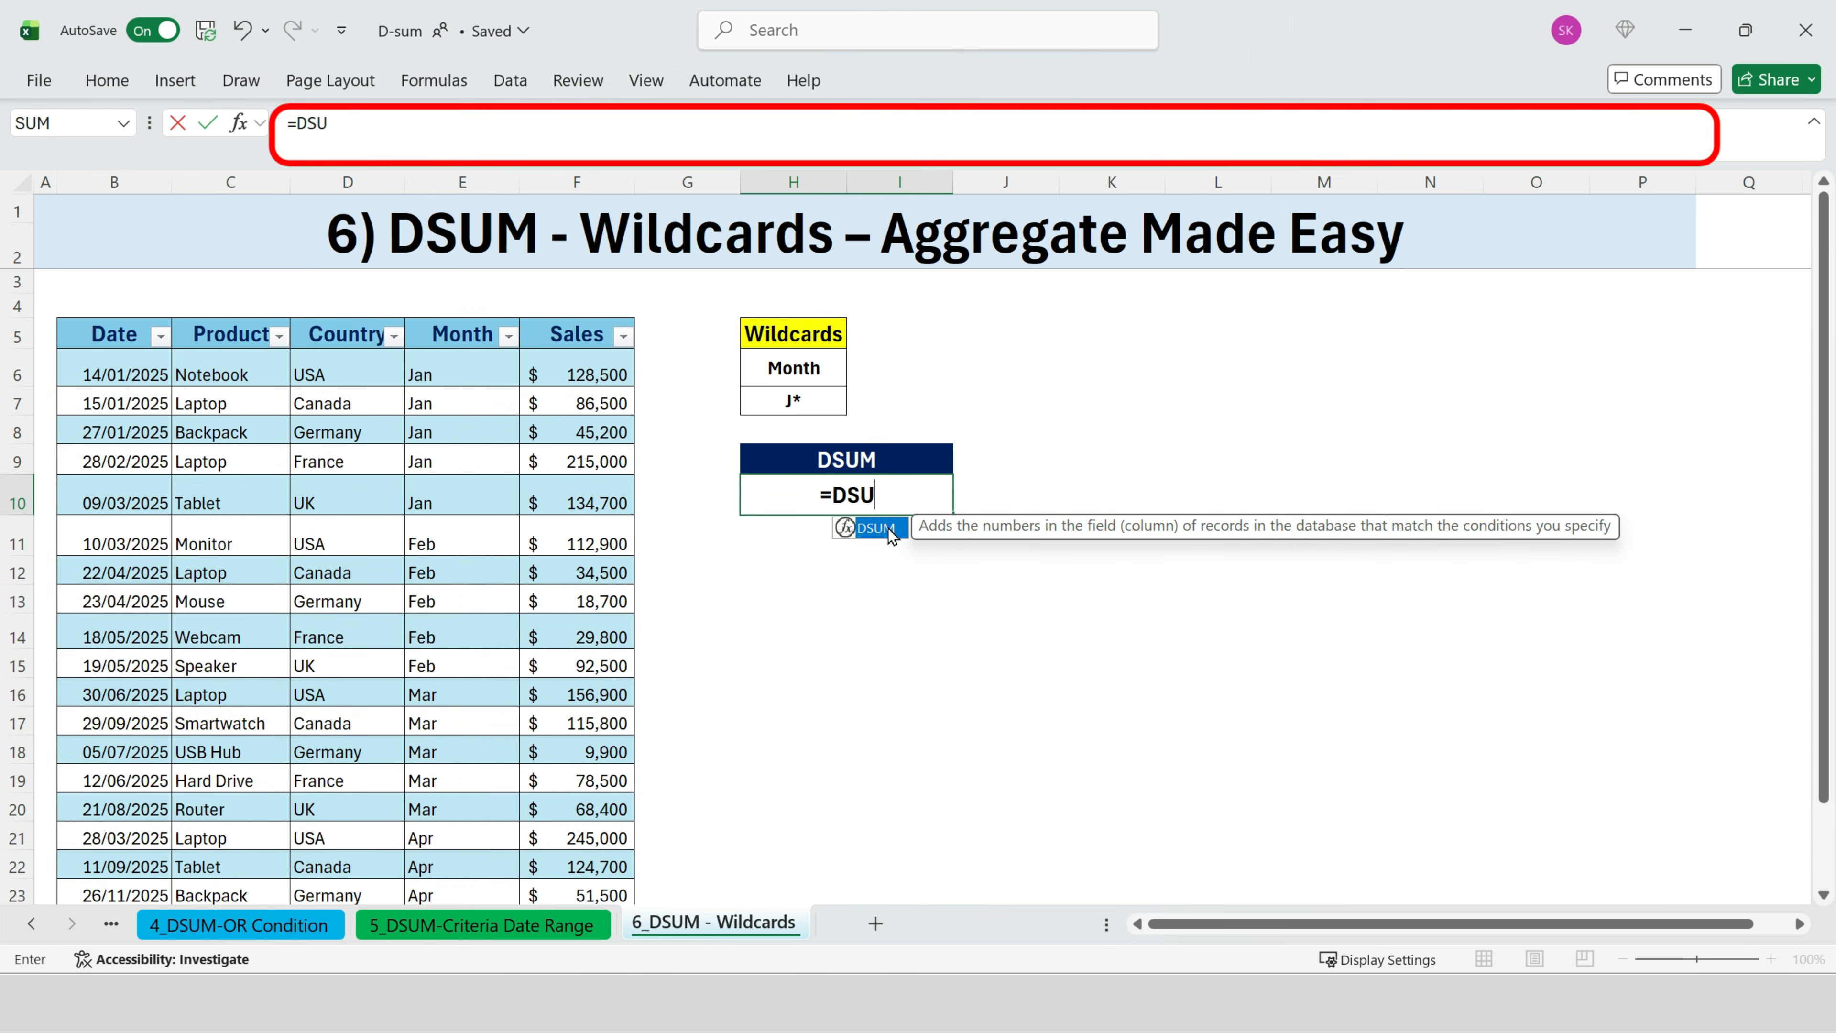
double_click(892, 534)
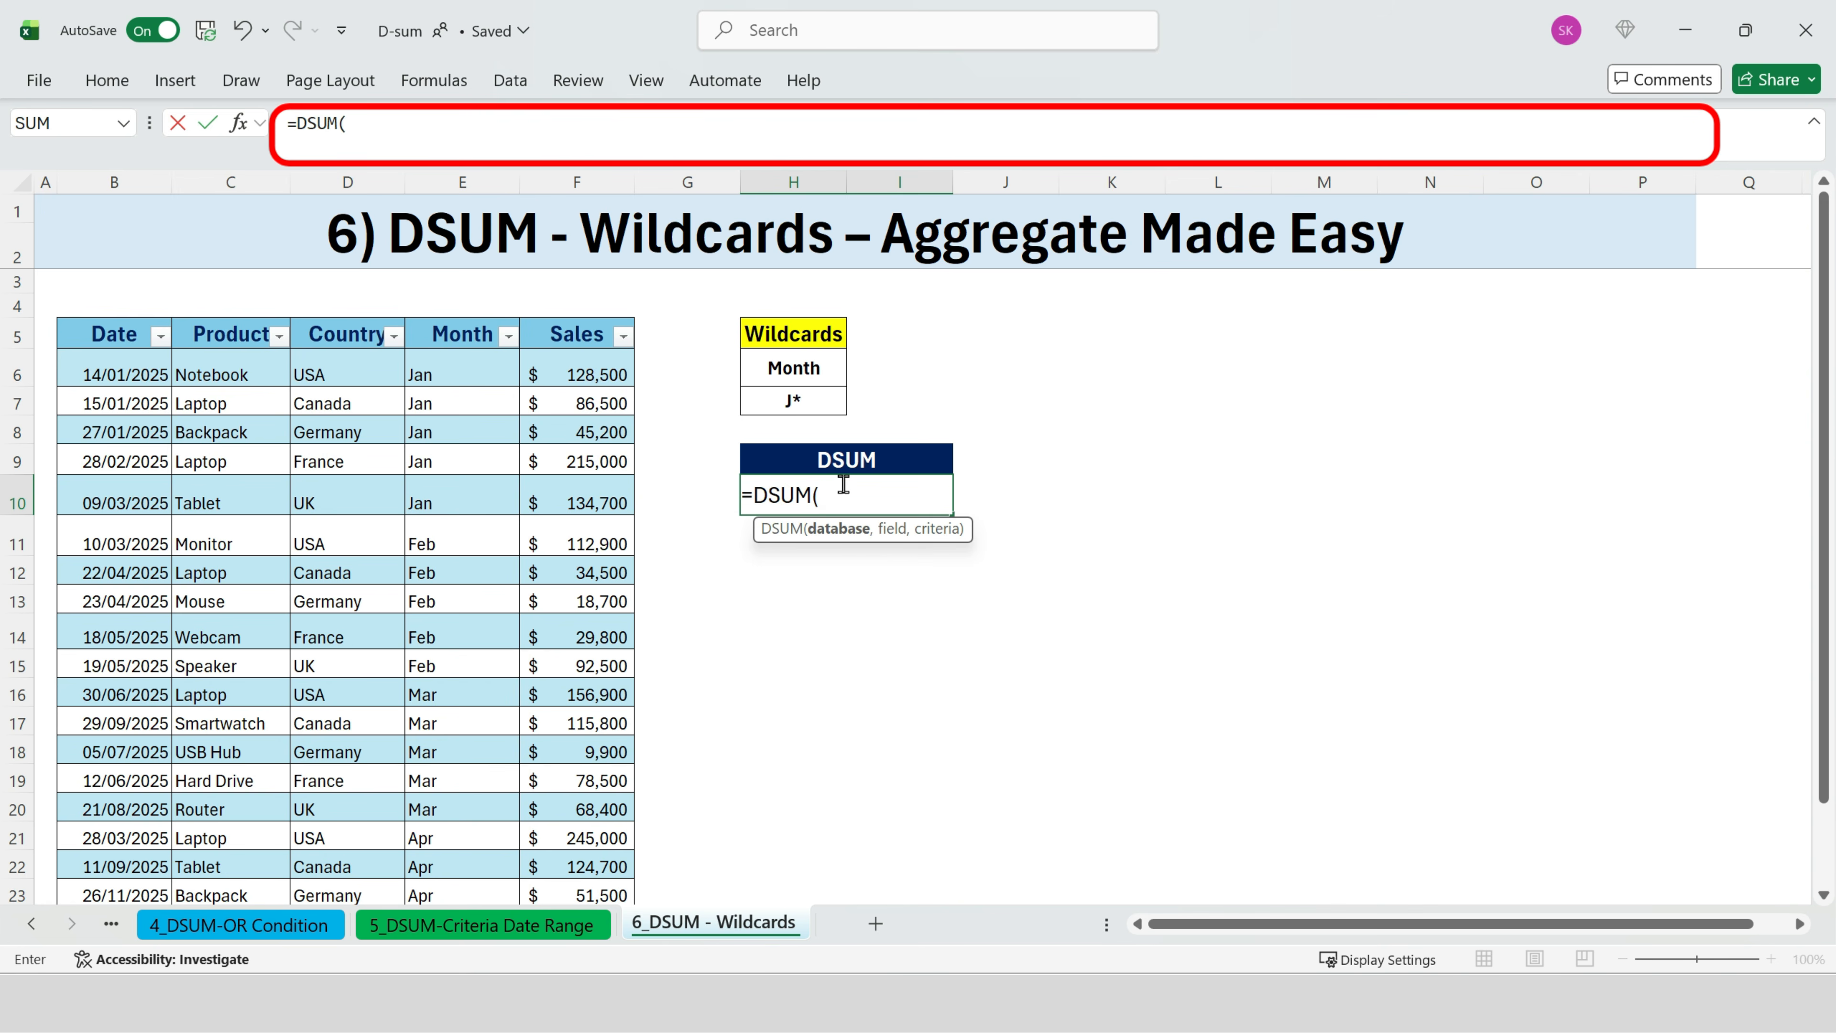
left_click(135, 336)
key("ctrl+shift+Right")
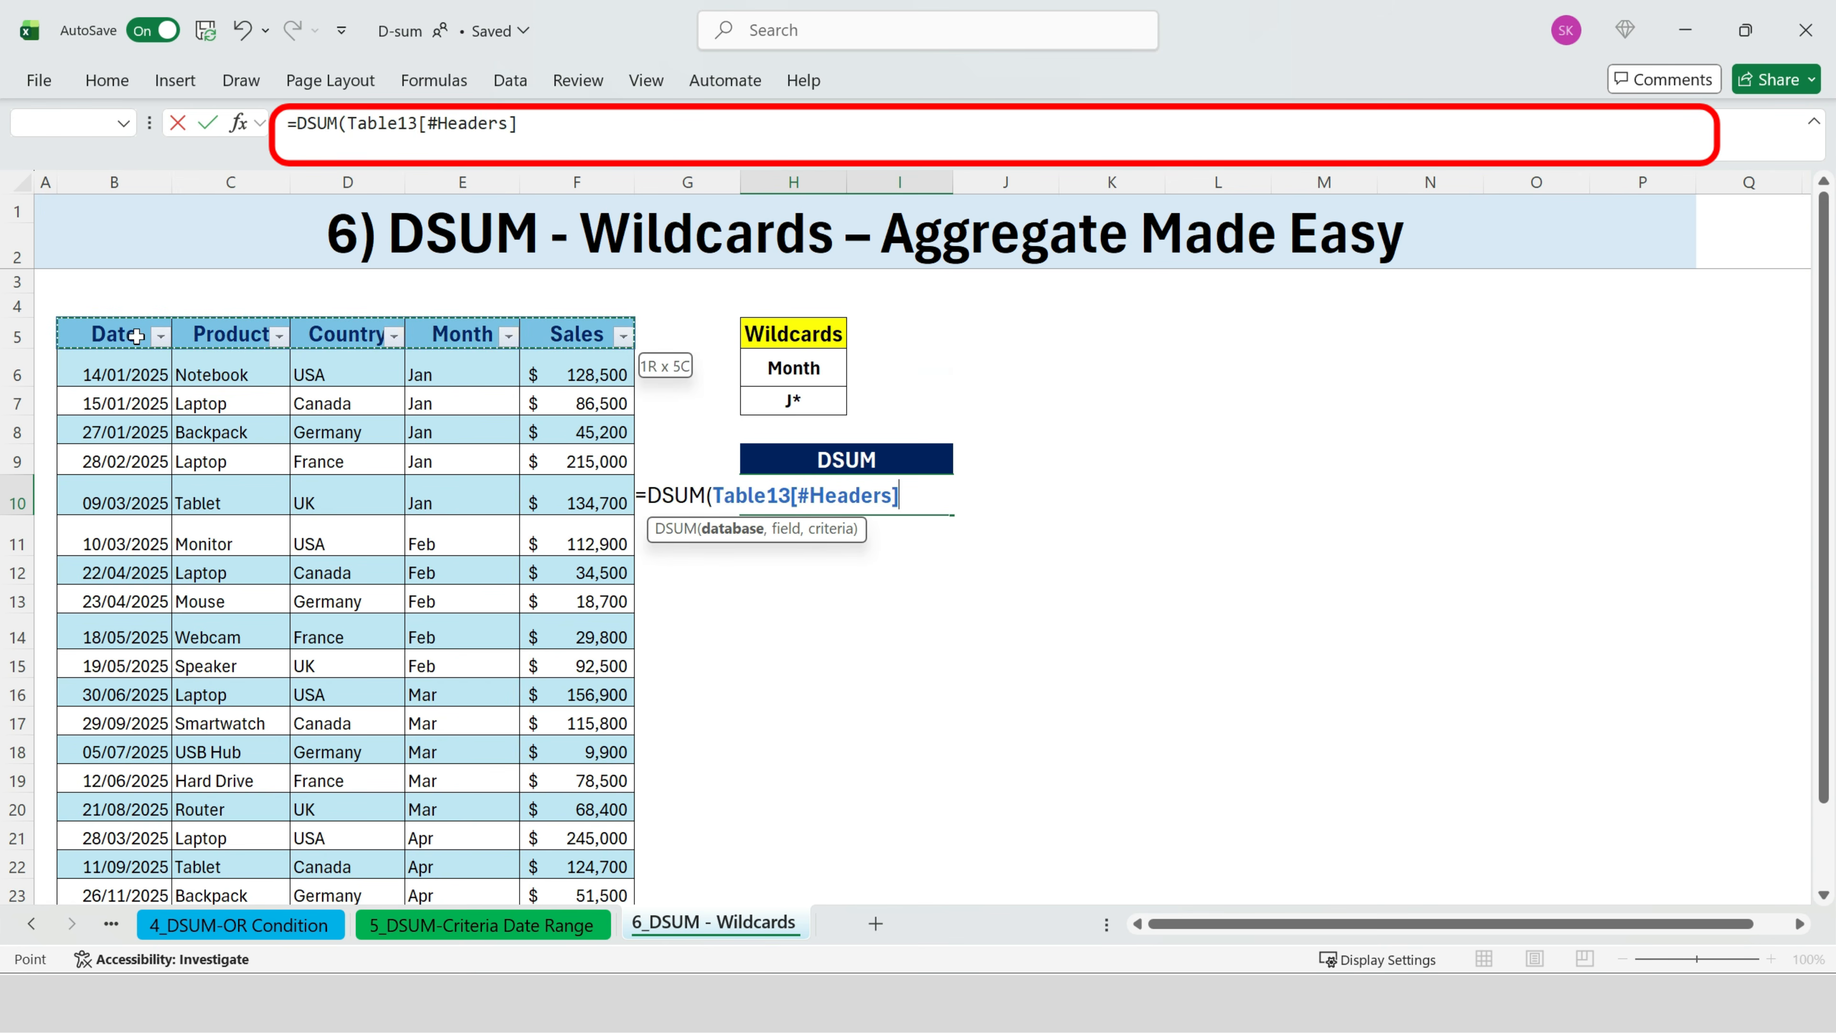
key("ctrl+shift+Down")
type(",")
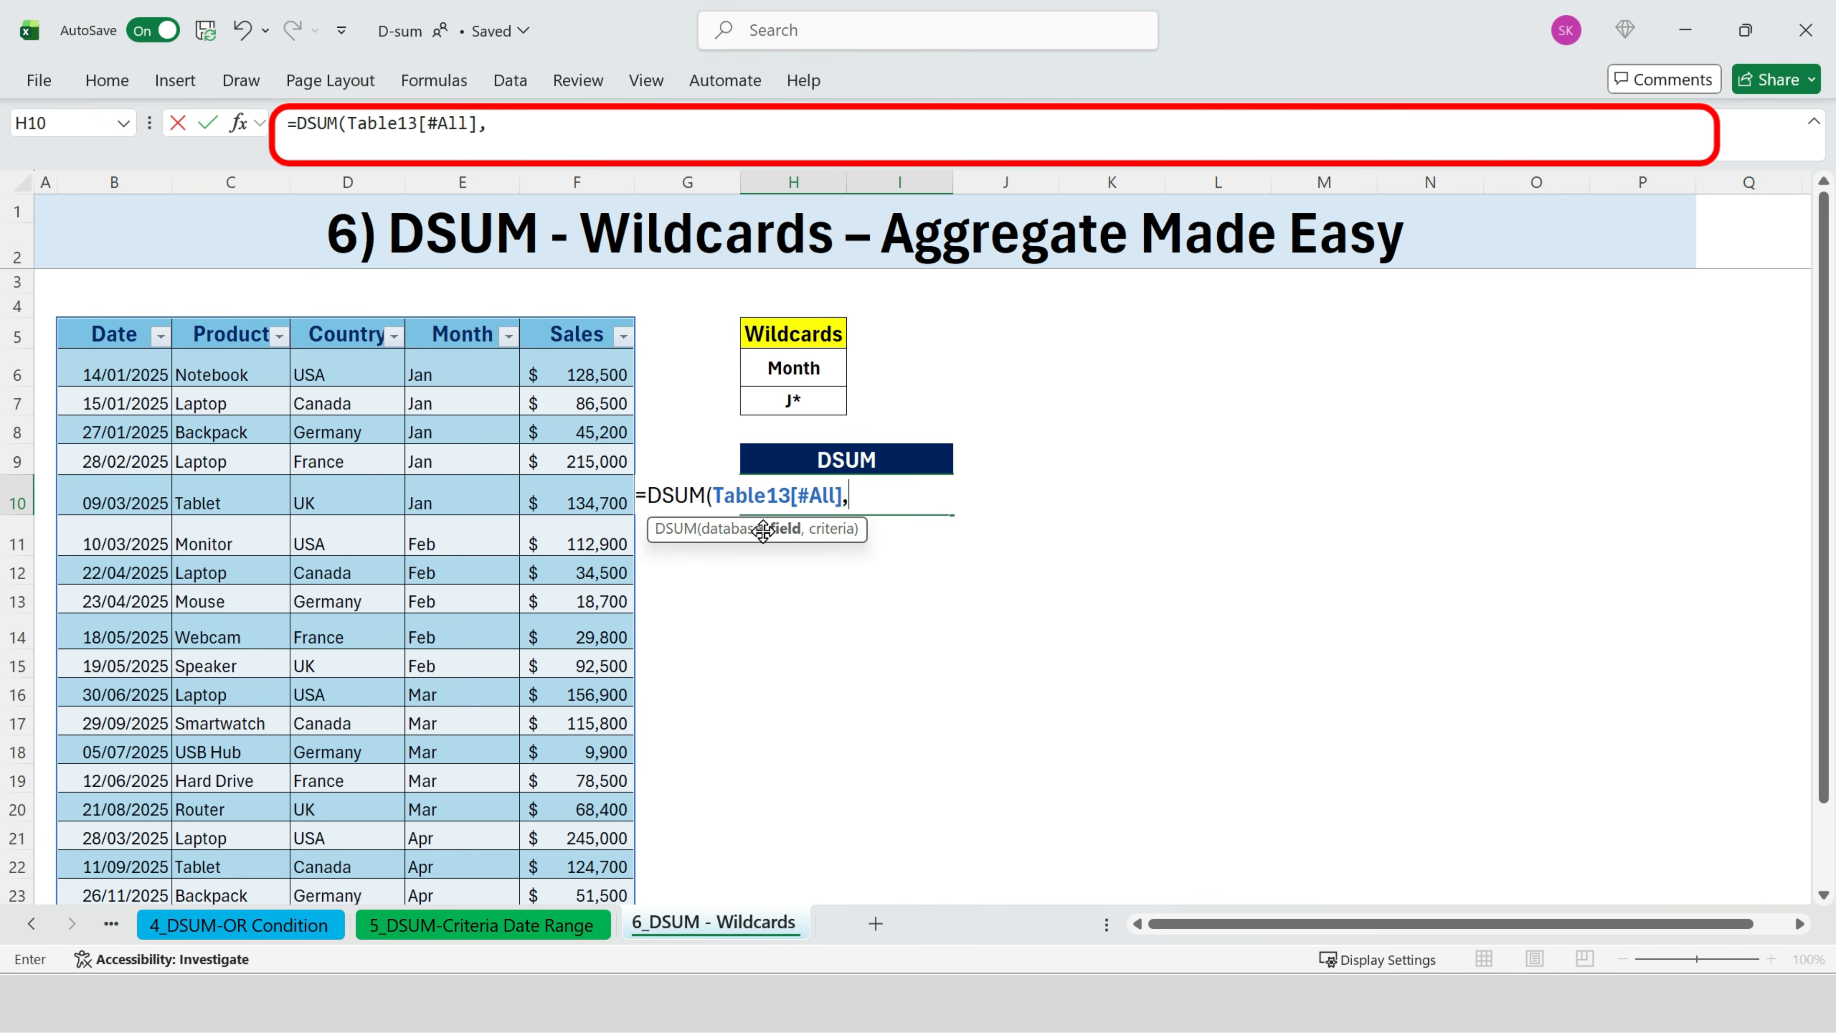
Step: Finish the DSUM formula in H10 using the Sales header as the field and H6:H7 as the criteria range
left_click(590, 331)
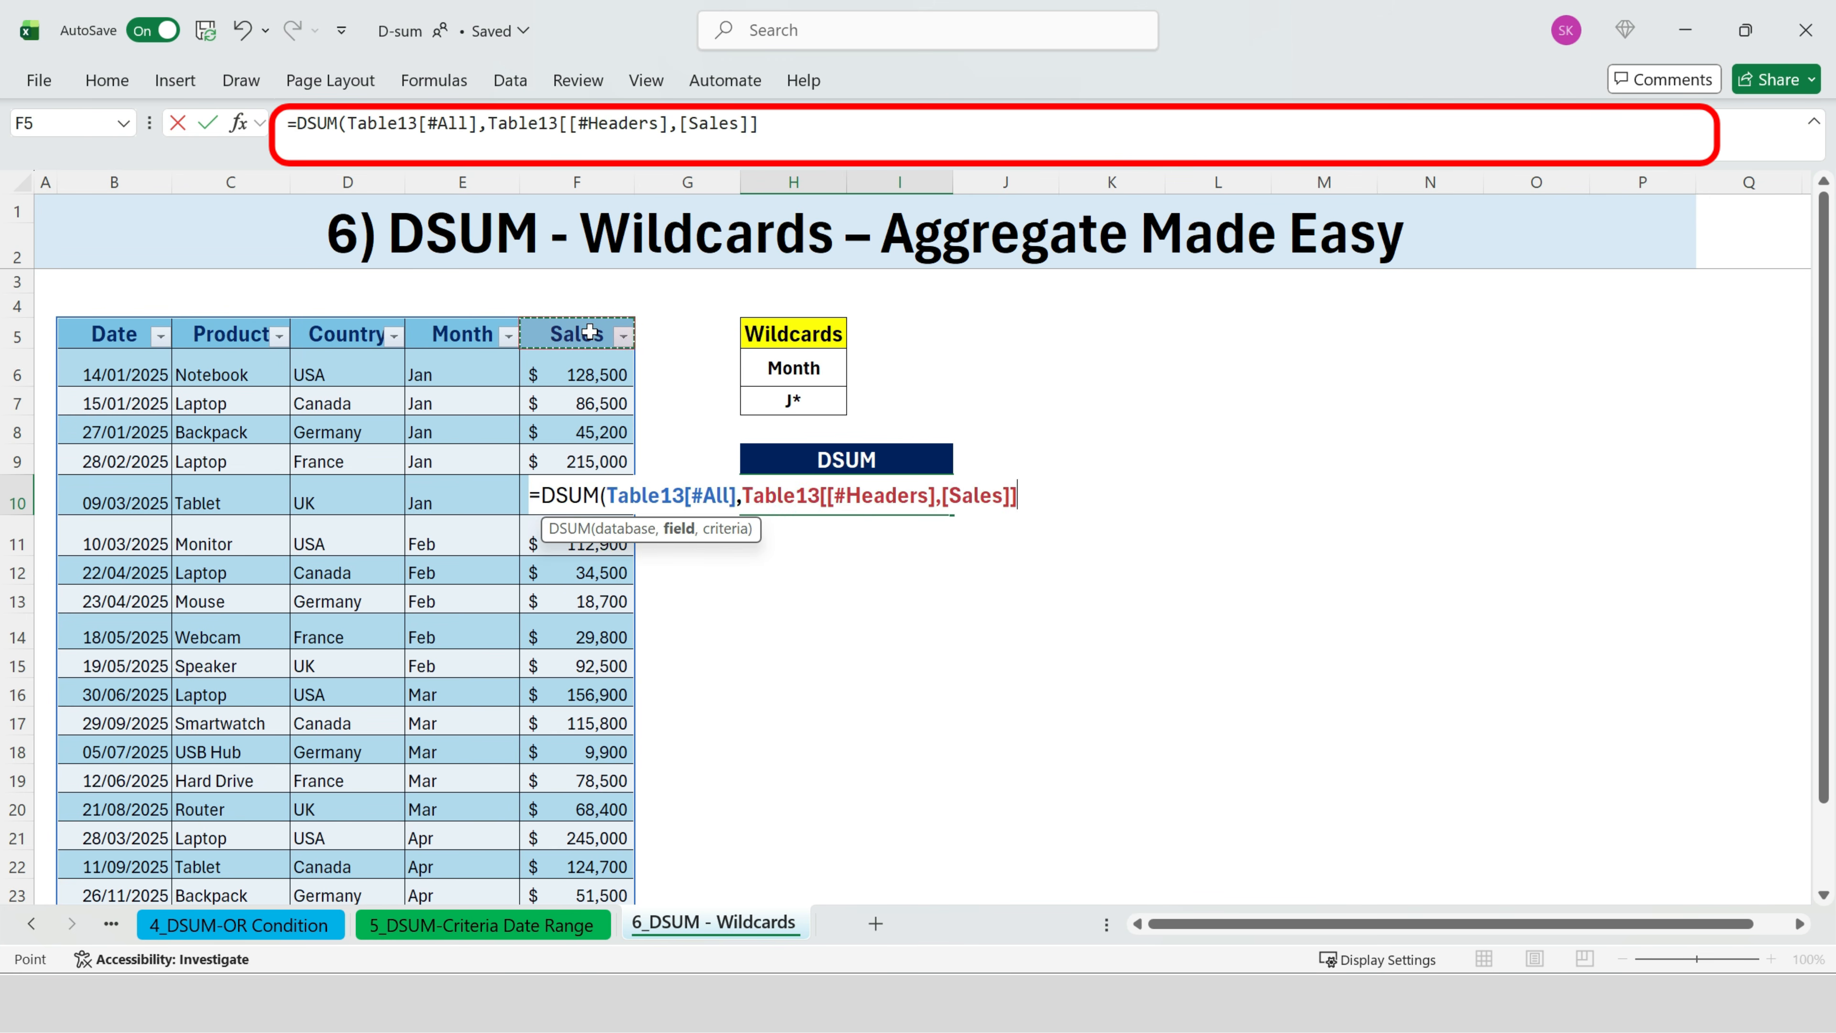
type(",")
left_click_drag(837, 366, 826, 406)
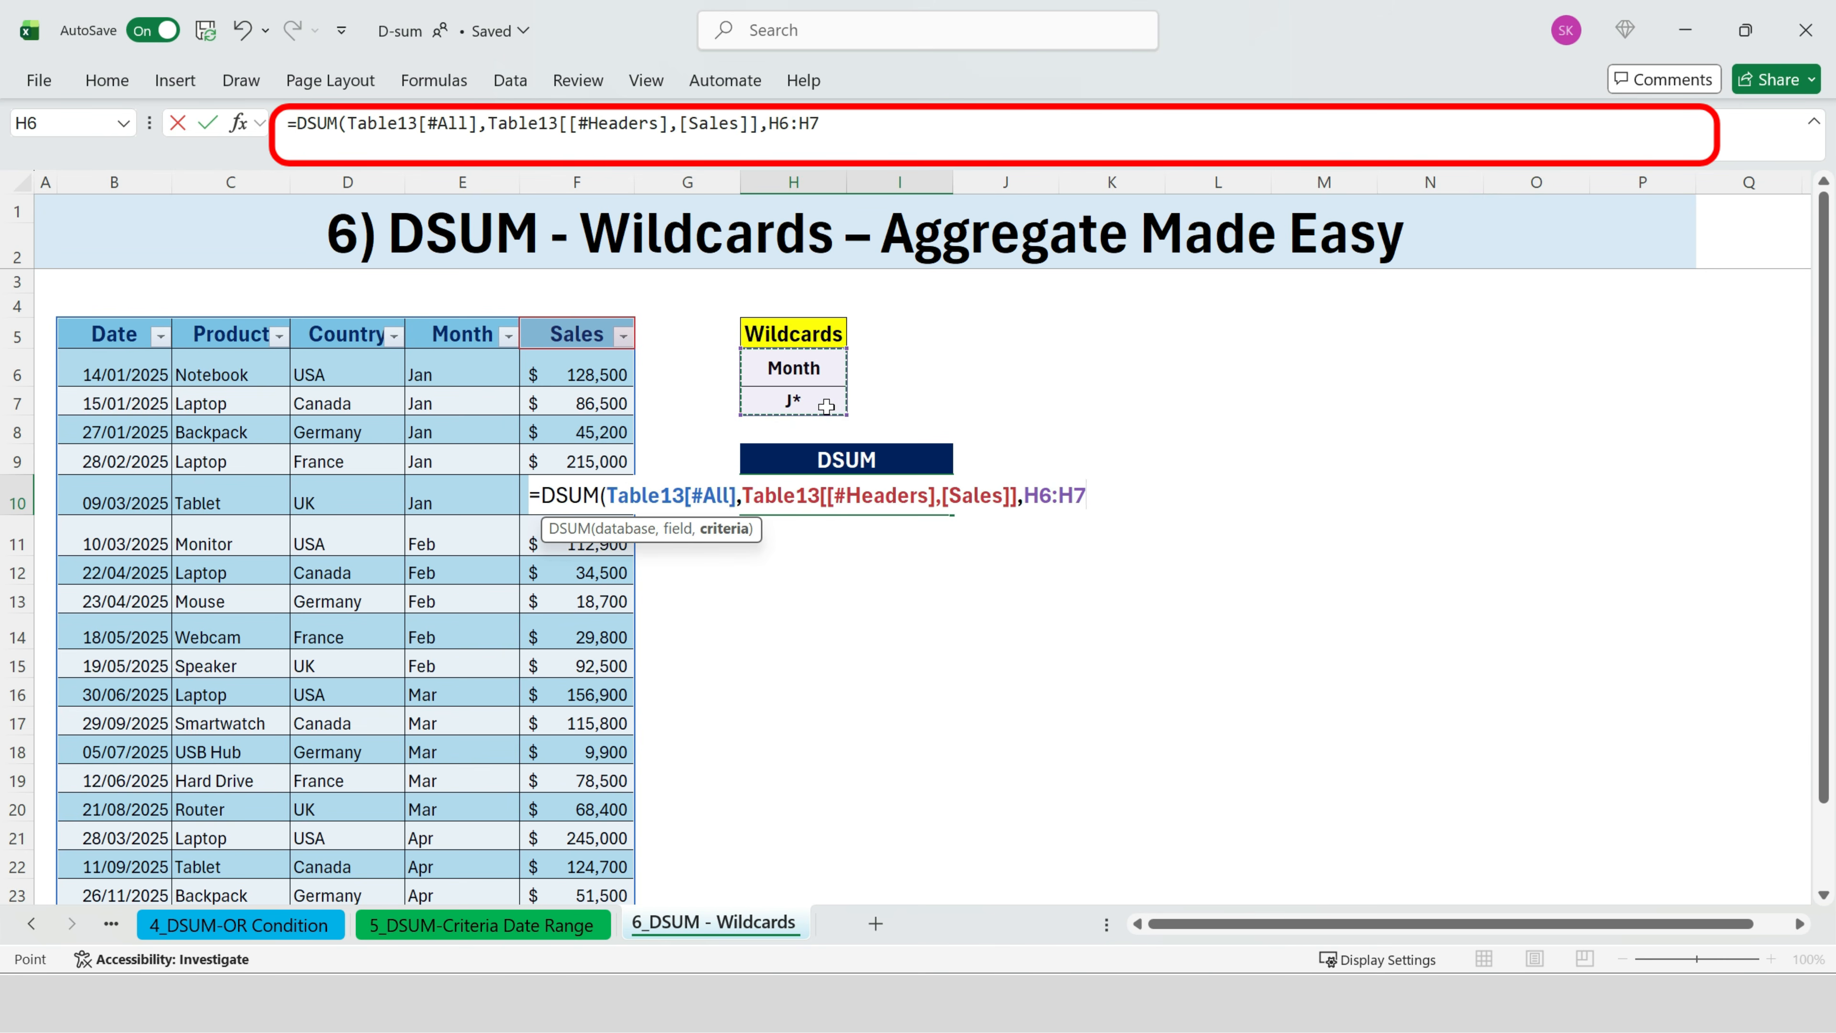
type(")")
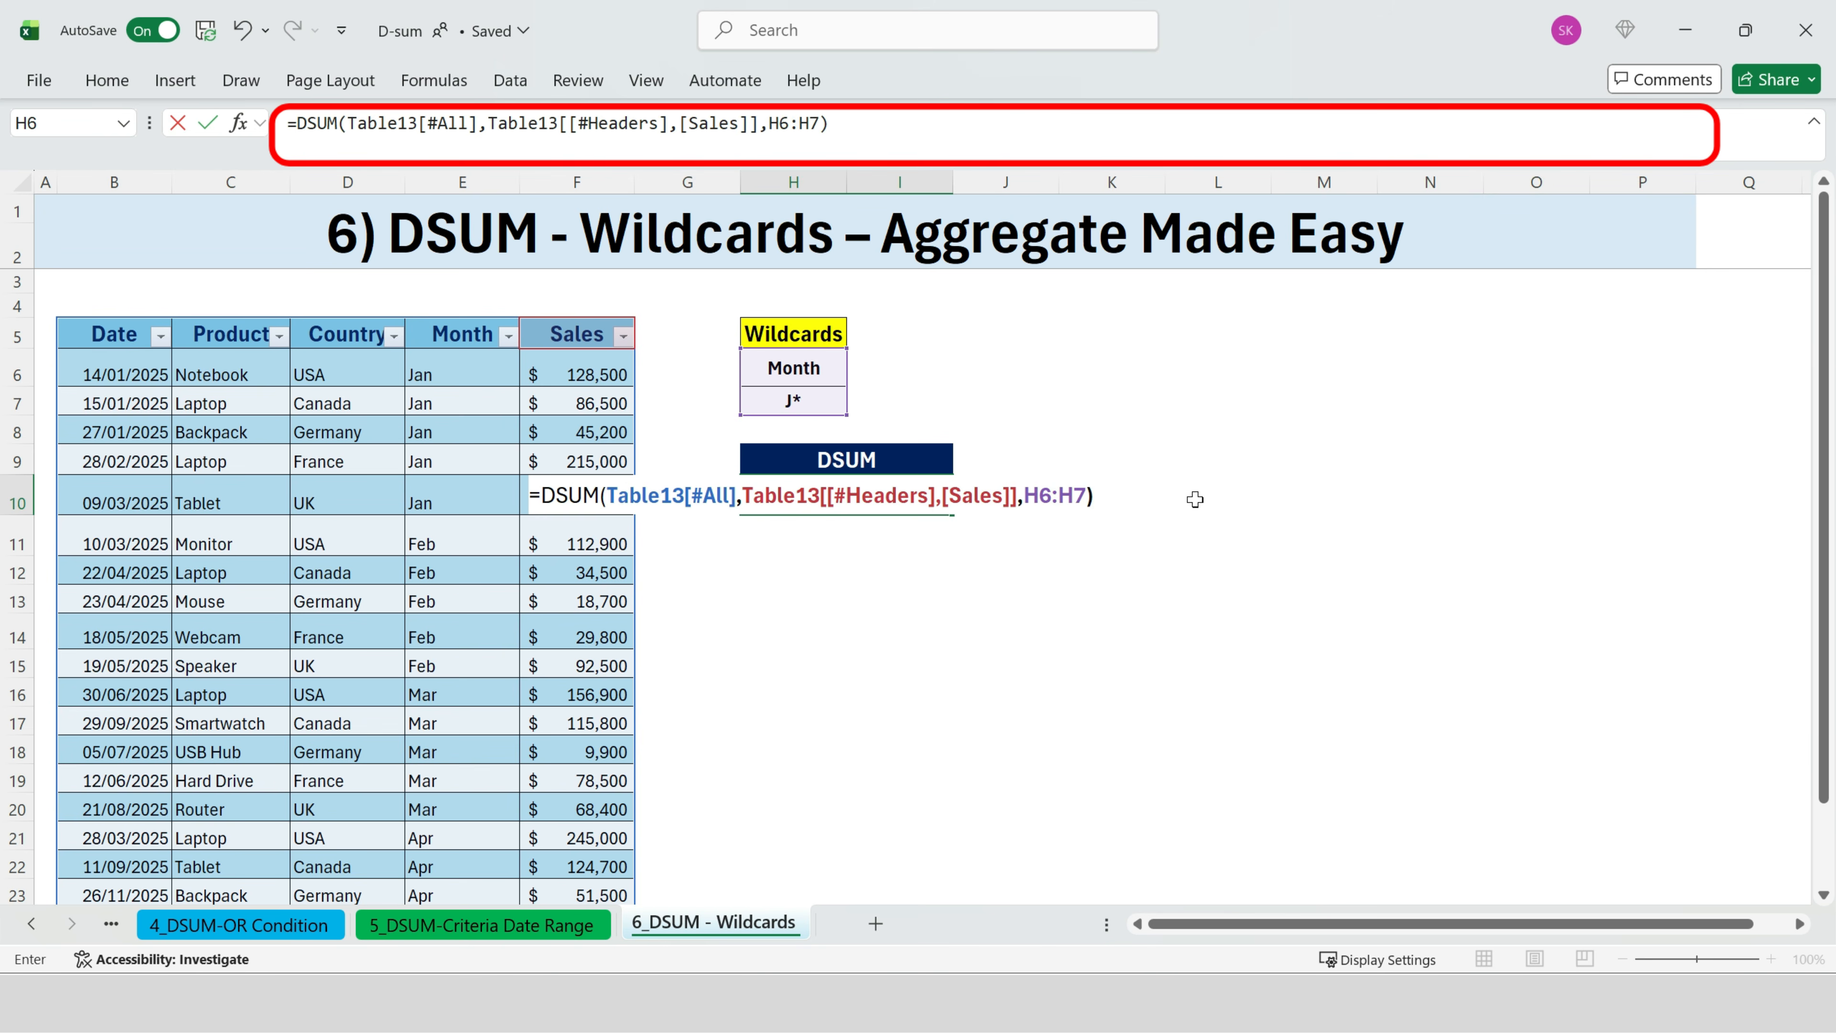
key("Return")
key("Up")
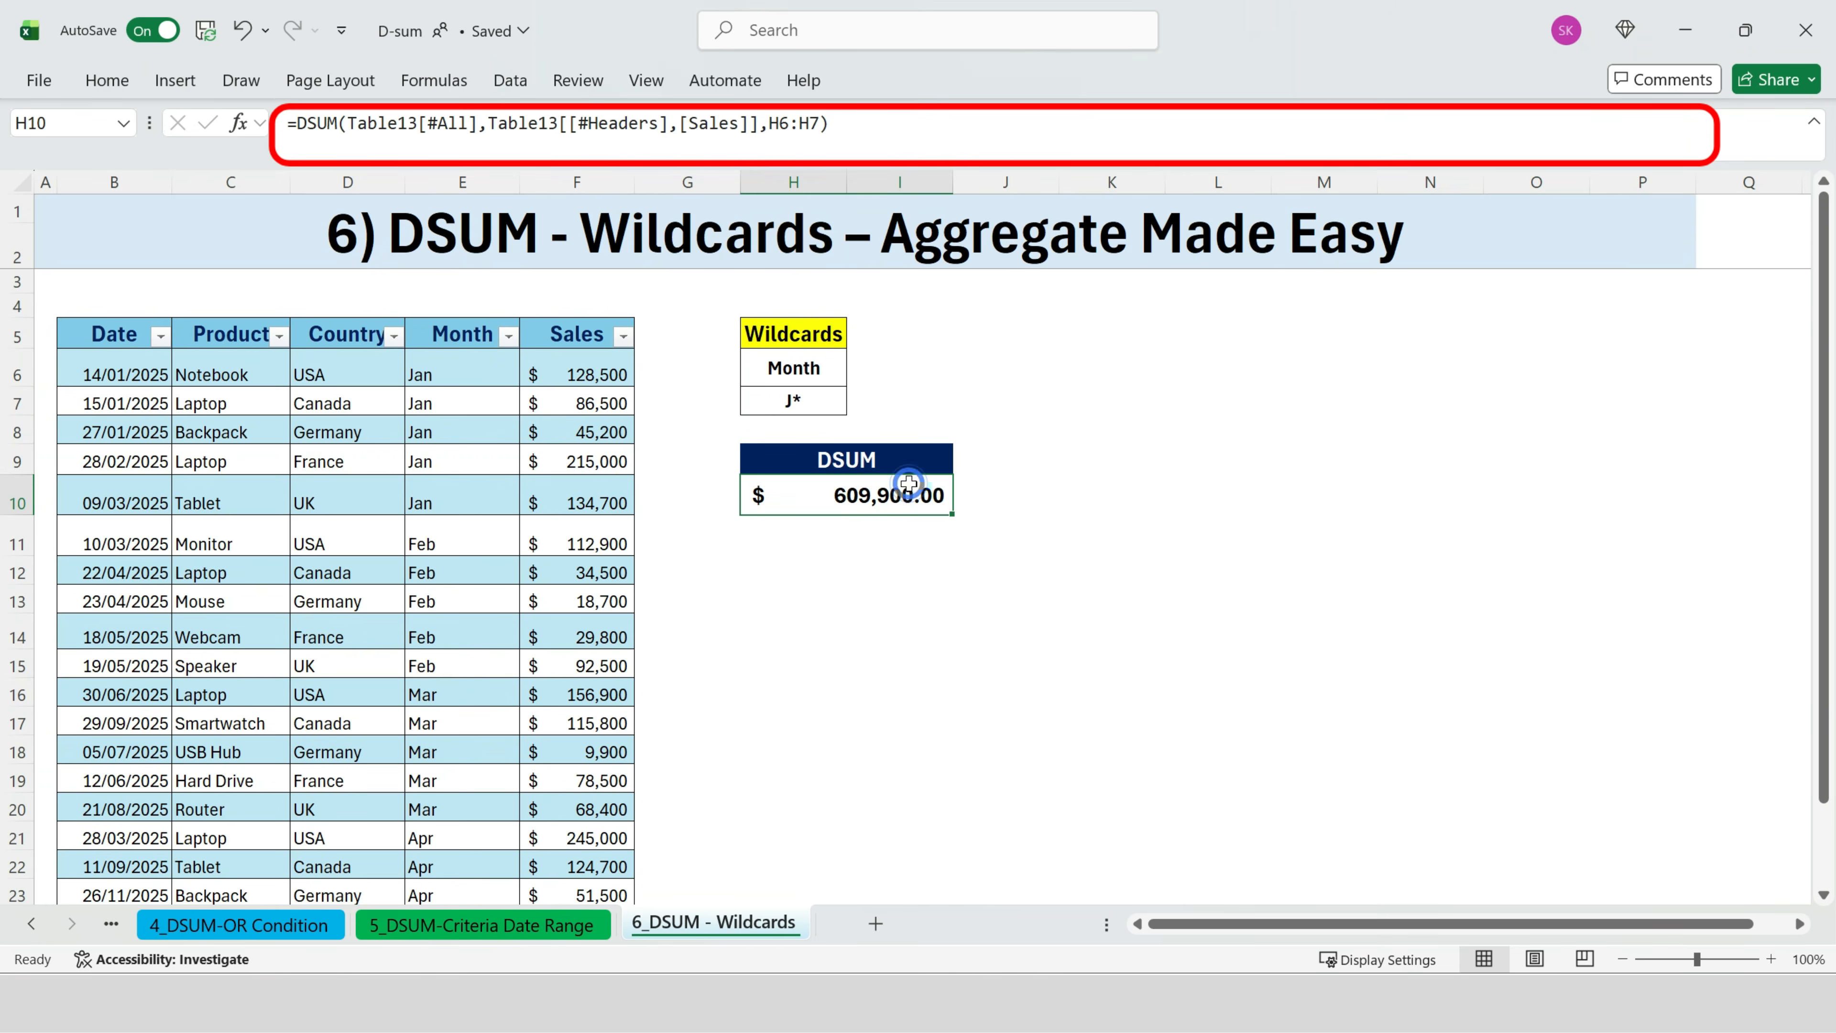
Step: Check the DSUM result against the sum of the January rows' Sales values in F6:F10
left_click(579, 446)
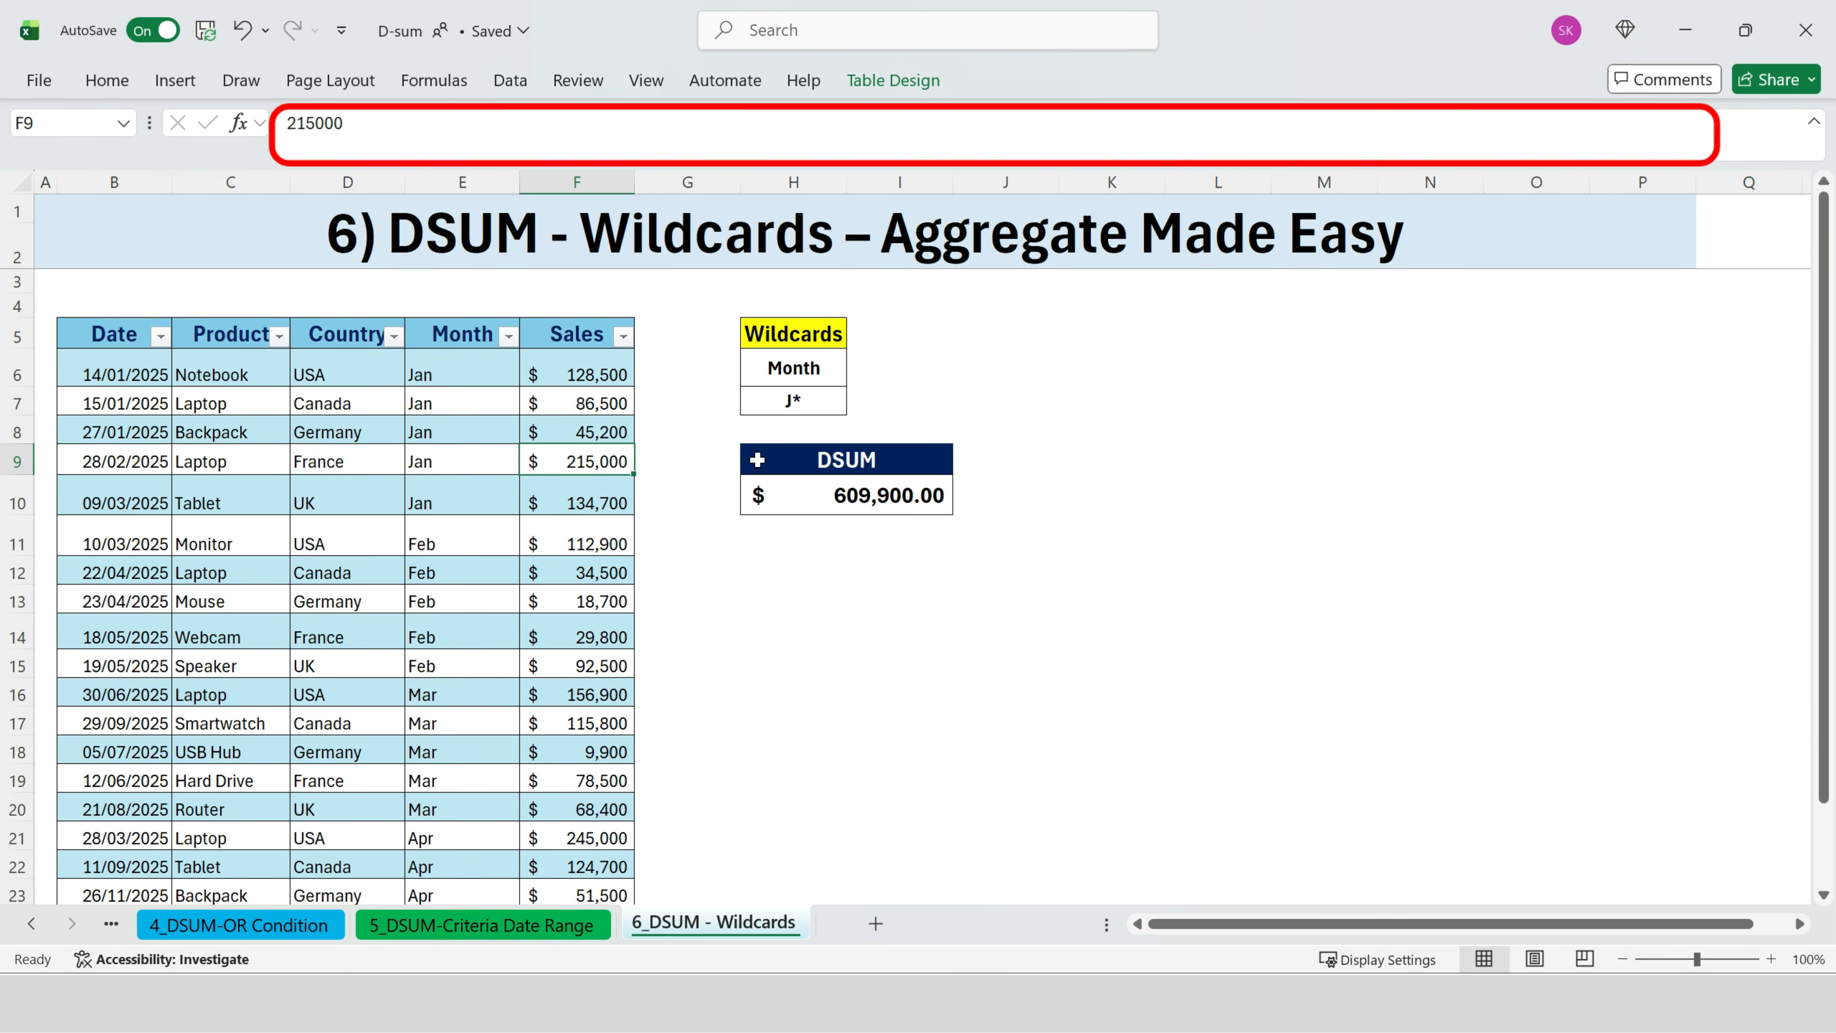
left_click_drag(474, 371, 452, 493)
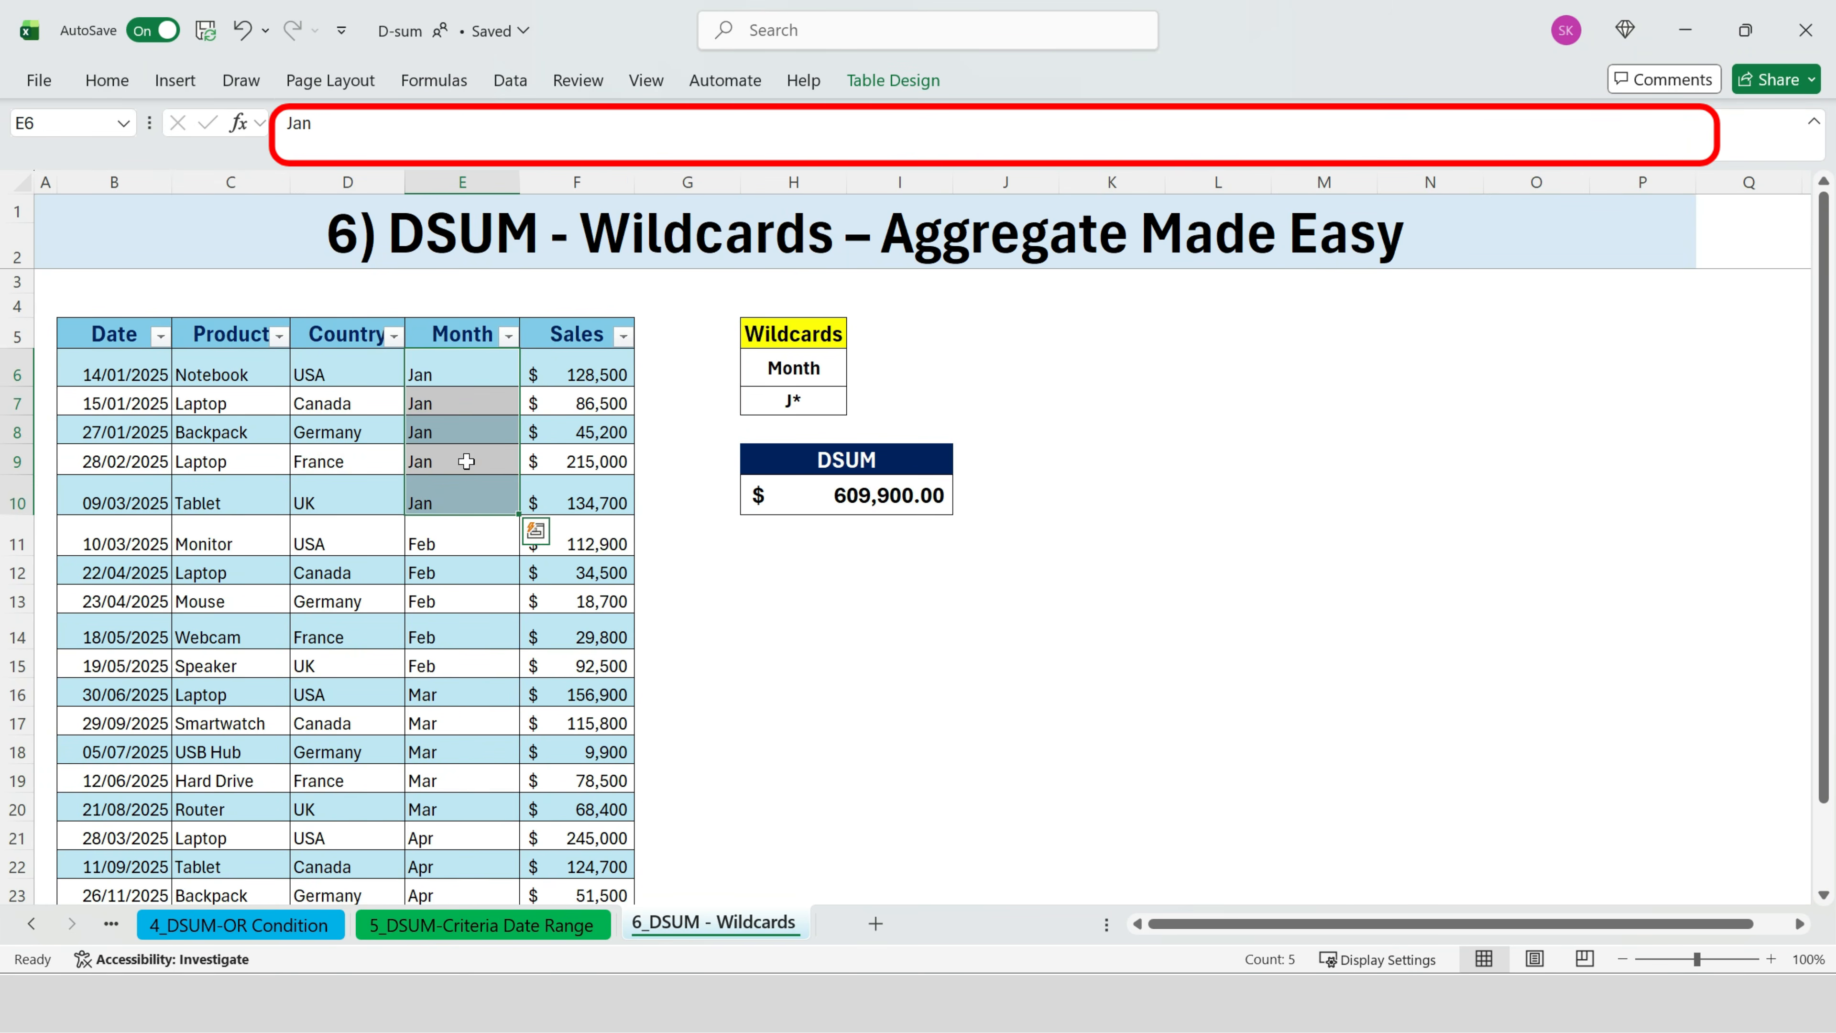
left_click_drag(602, 370, 597, 499)
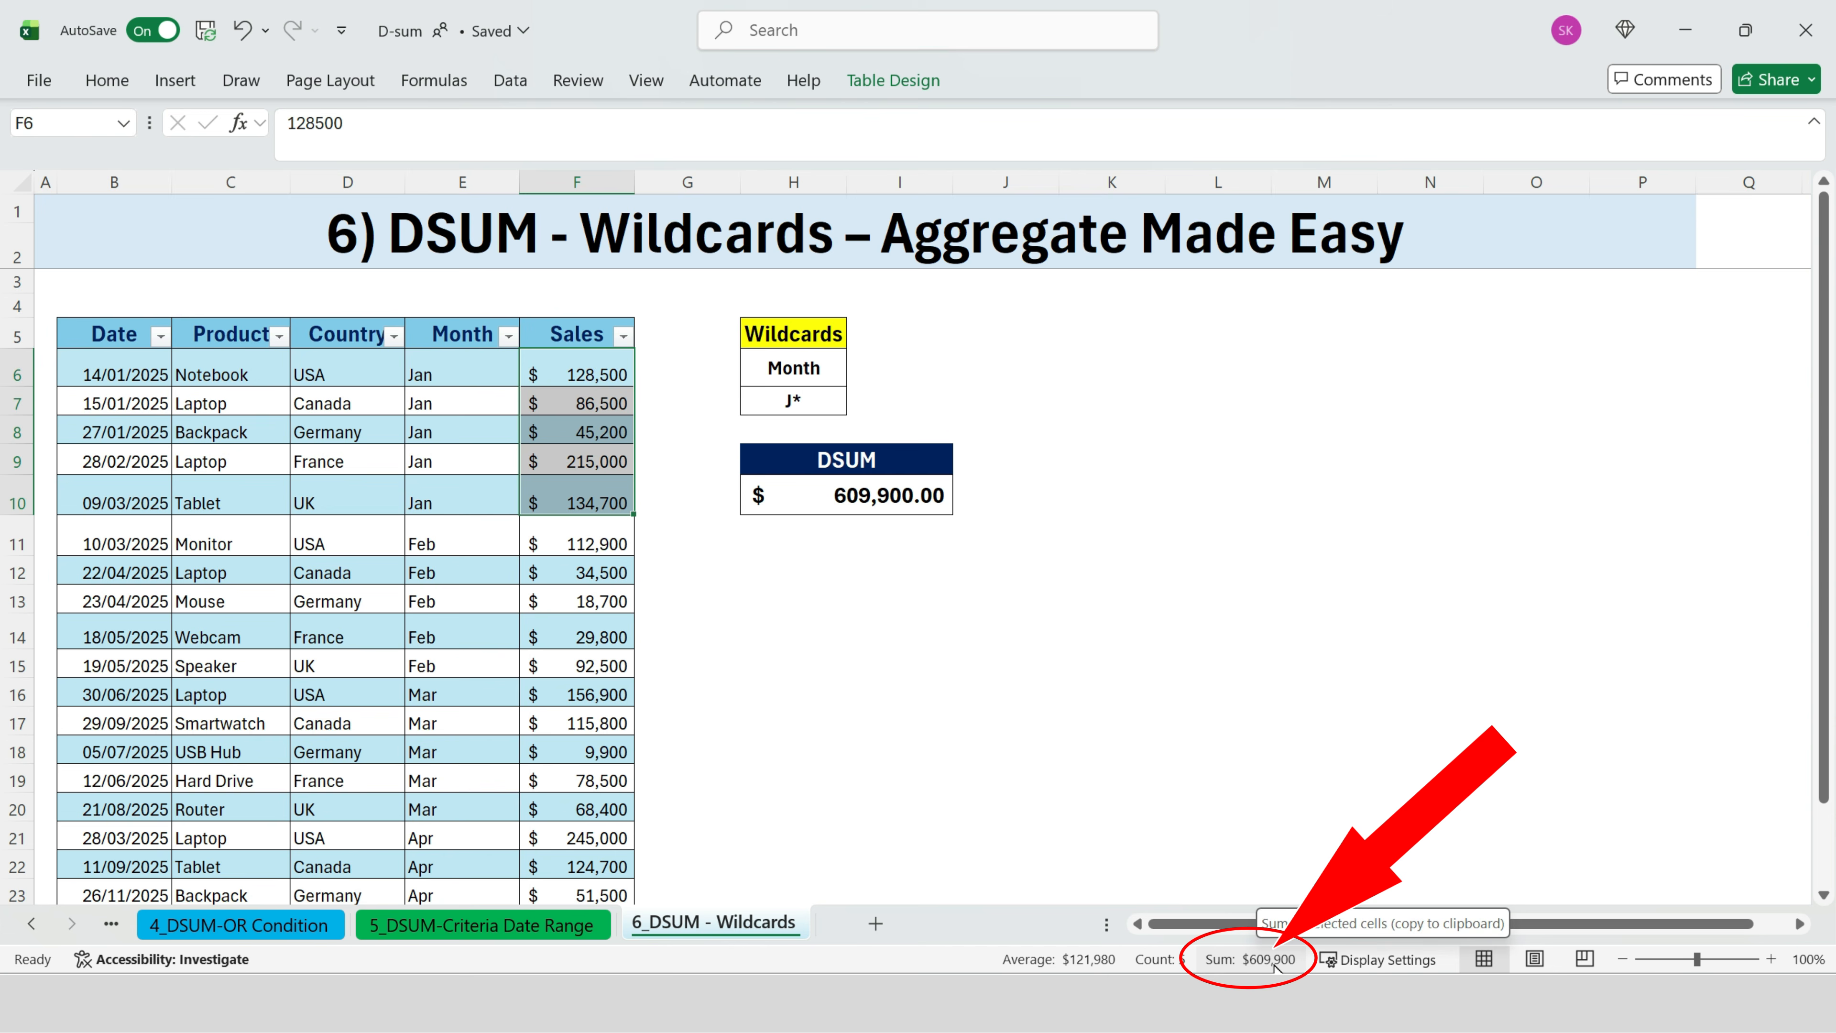
left_click(961, 599)
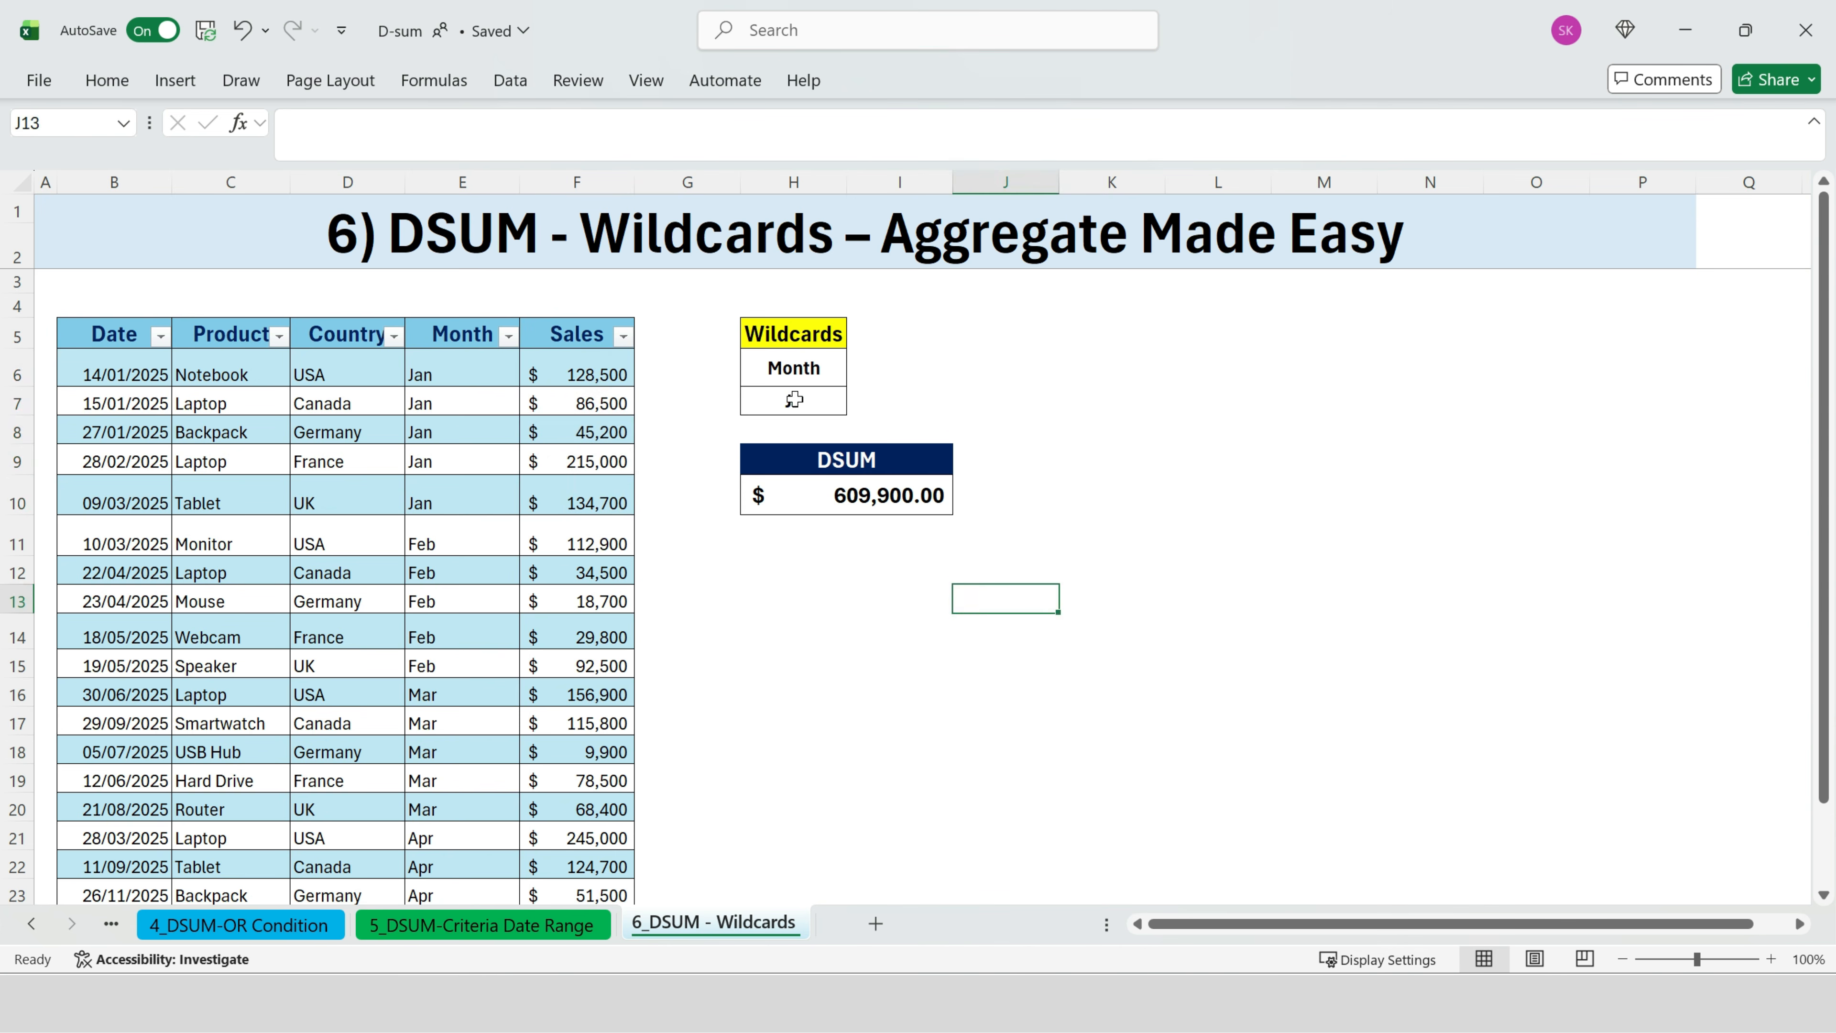
Step: Change the Month wildcard criterion in H7 to f*
double_click(792, 398)
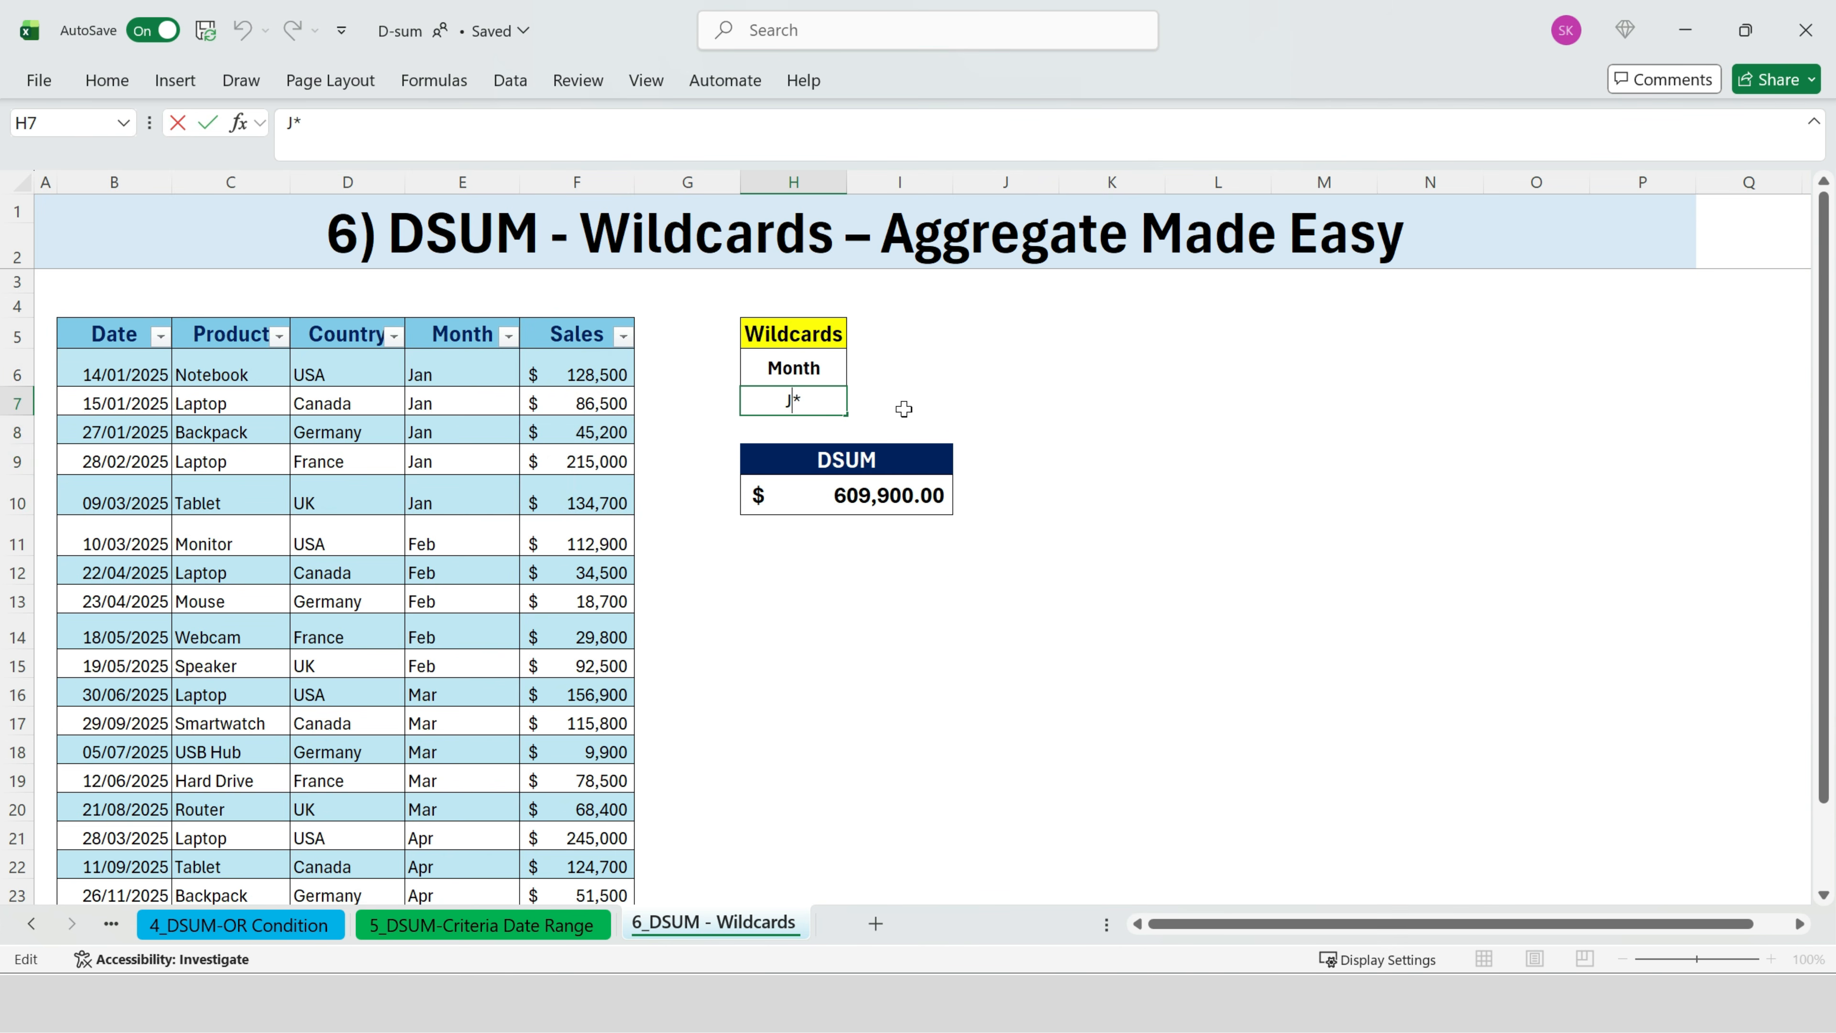
key("BackSpace")
key("Return")
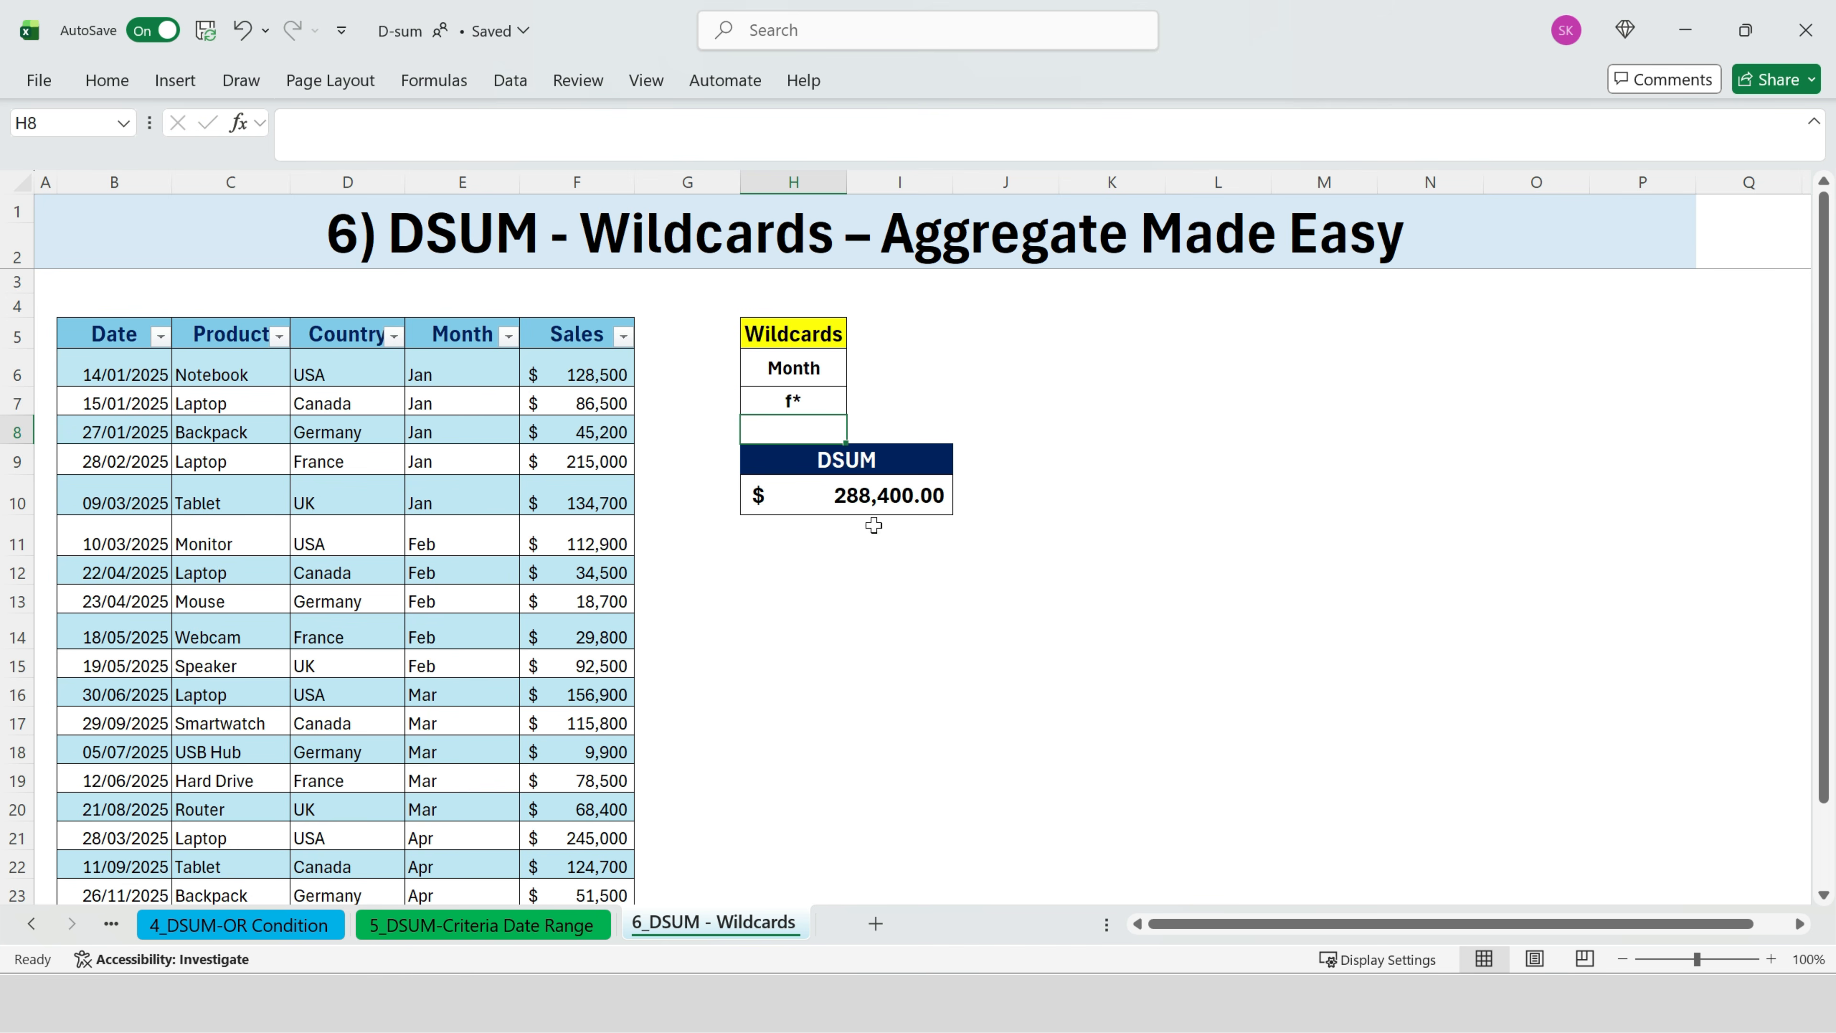
Step: Compare the DSUM result in H10 with the sum of the February rows' Sales values in F11:F15
left_click(871, 507)
left_click_drag(460, 535, 452, 694)
left_click_drag(597, 537, 596, 666)
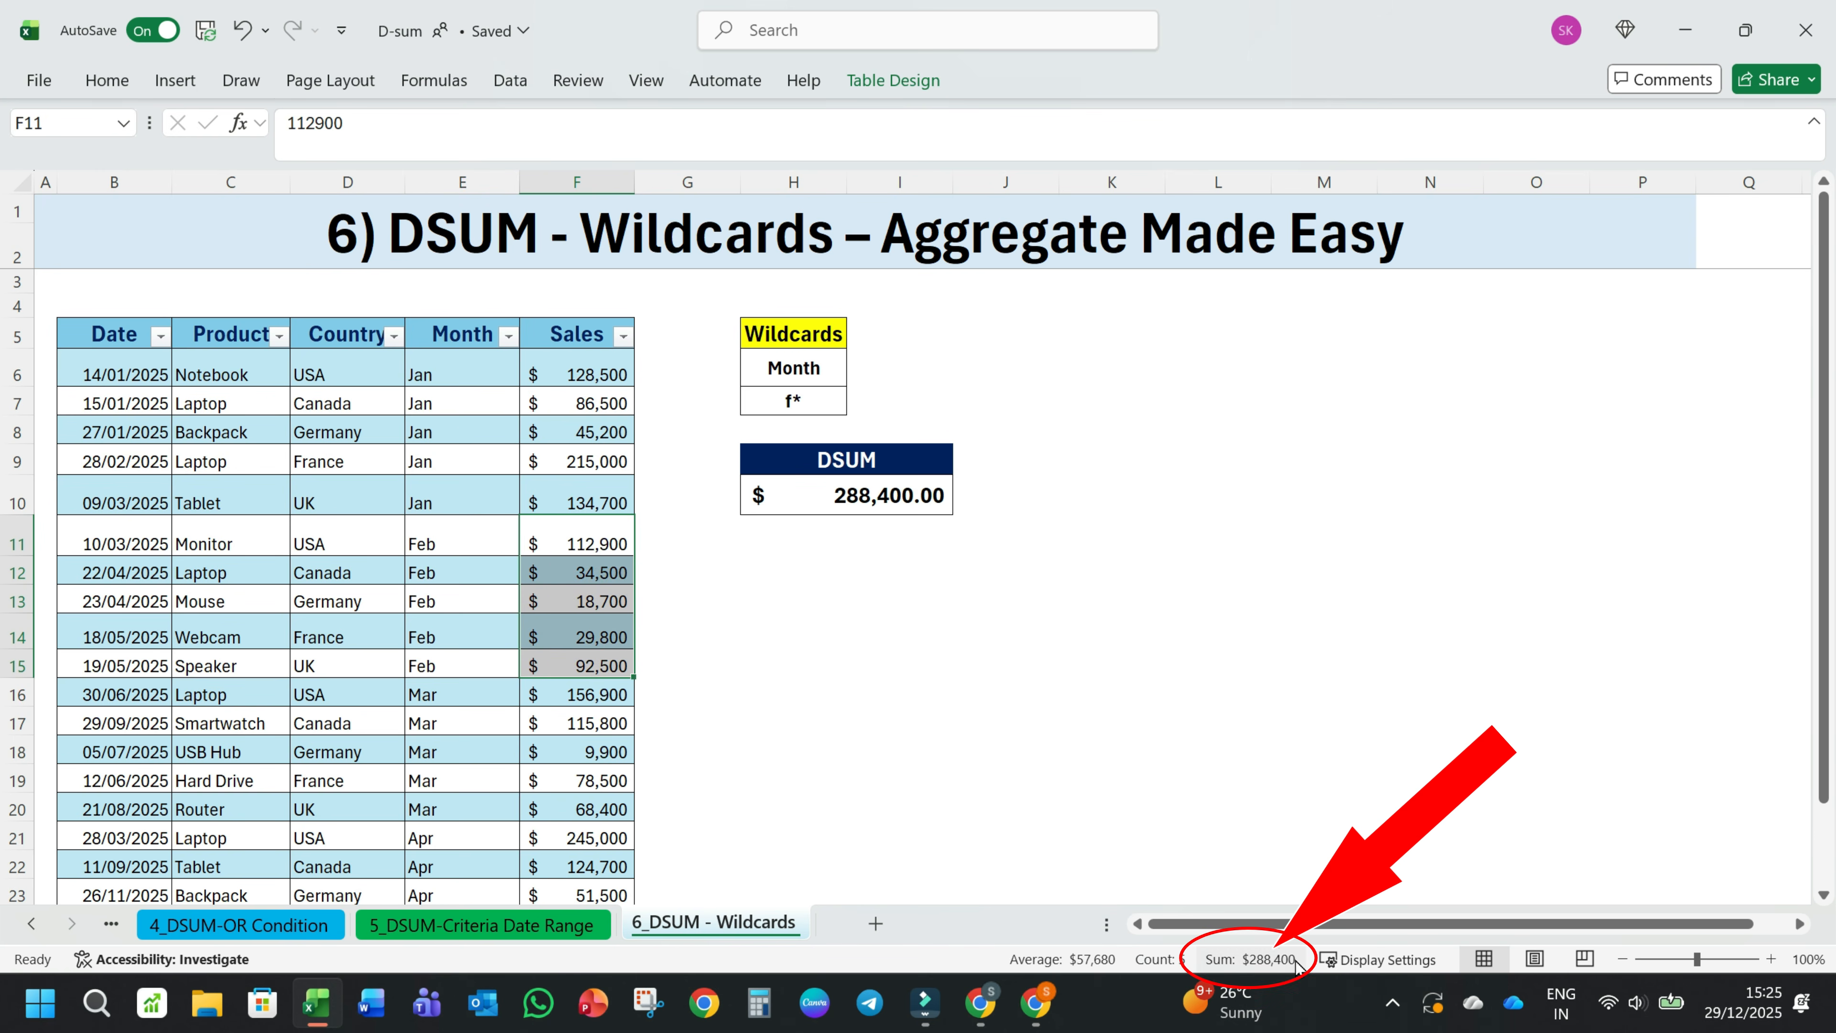
left_click(1047, 580)
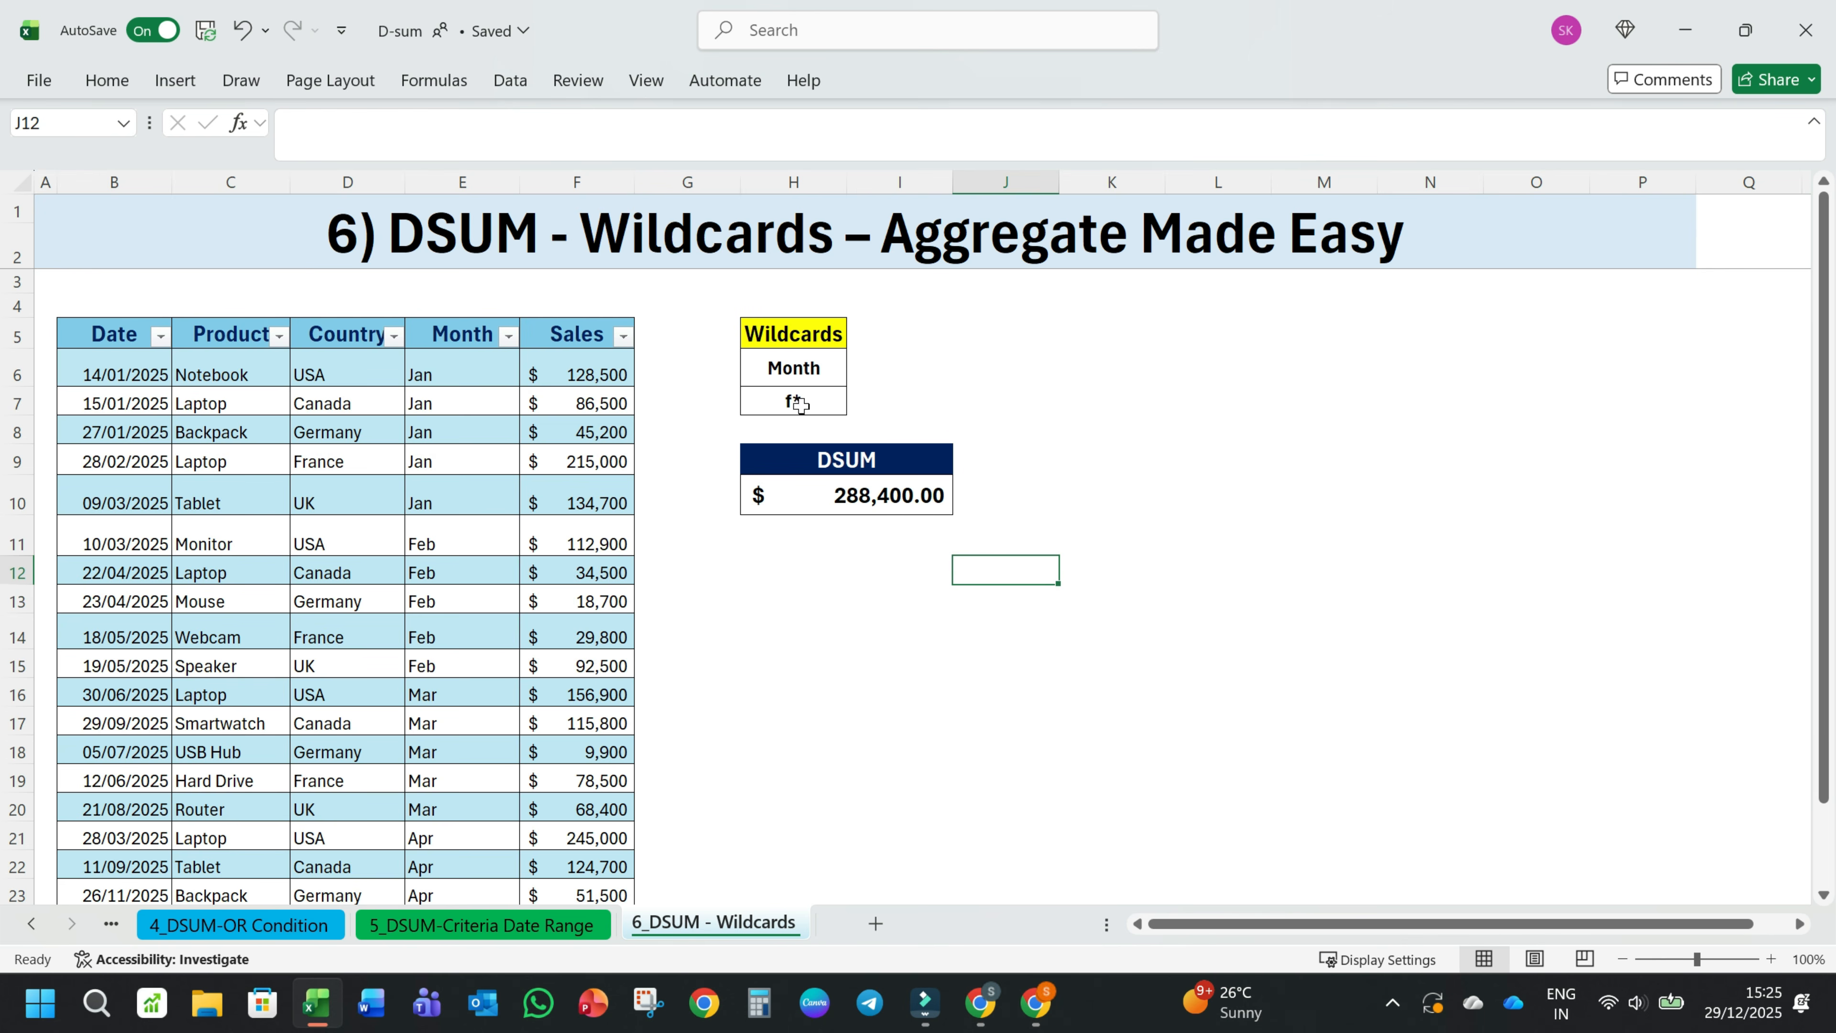
Step: Inspect the contents of the wildcard criterion cell H7 without editing it
double_click(818, 396)
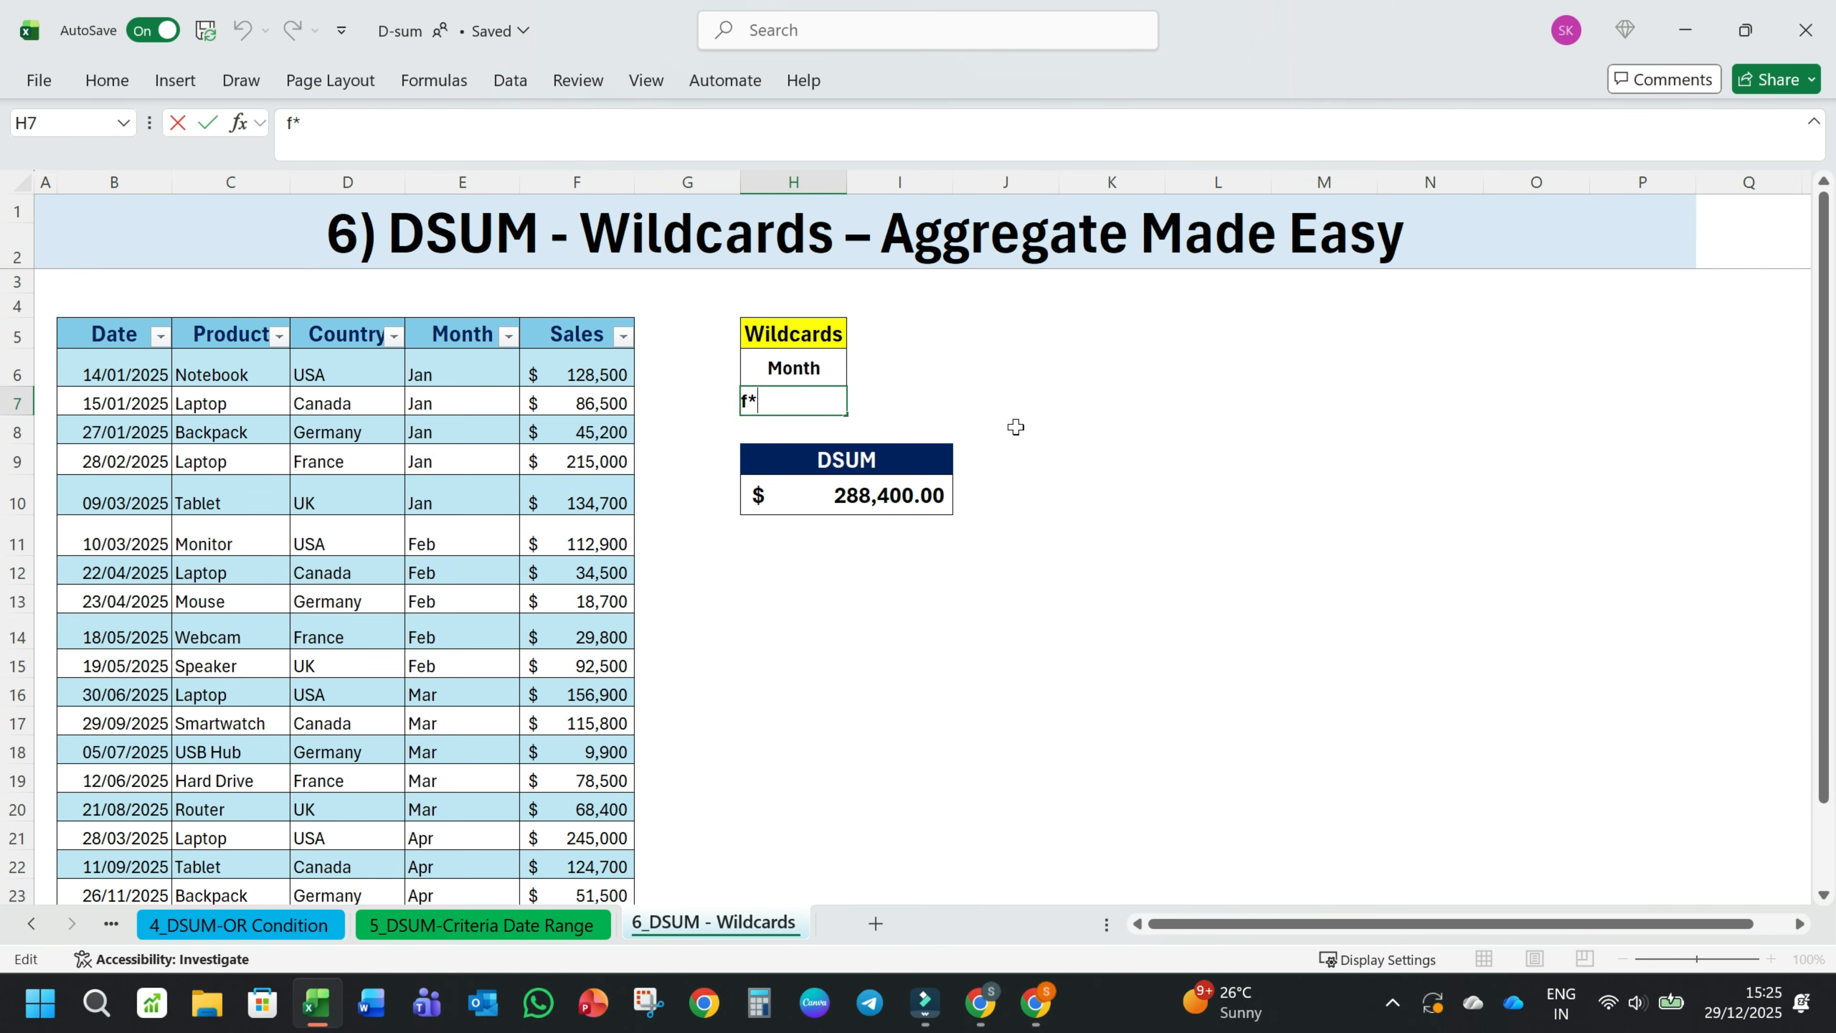
key("Return")
left_click(156, 237)
left_click(1261, 542)
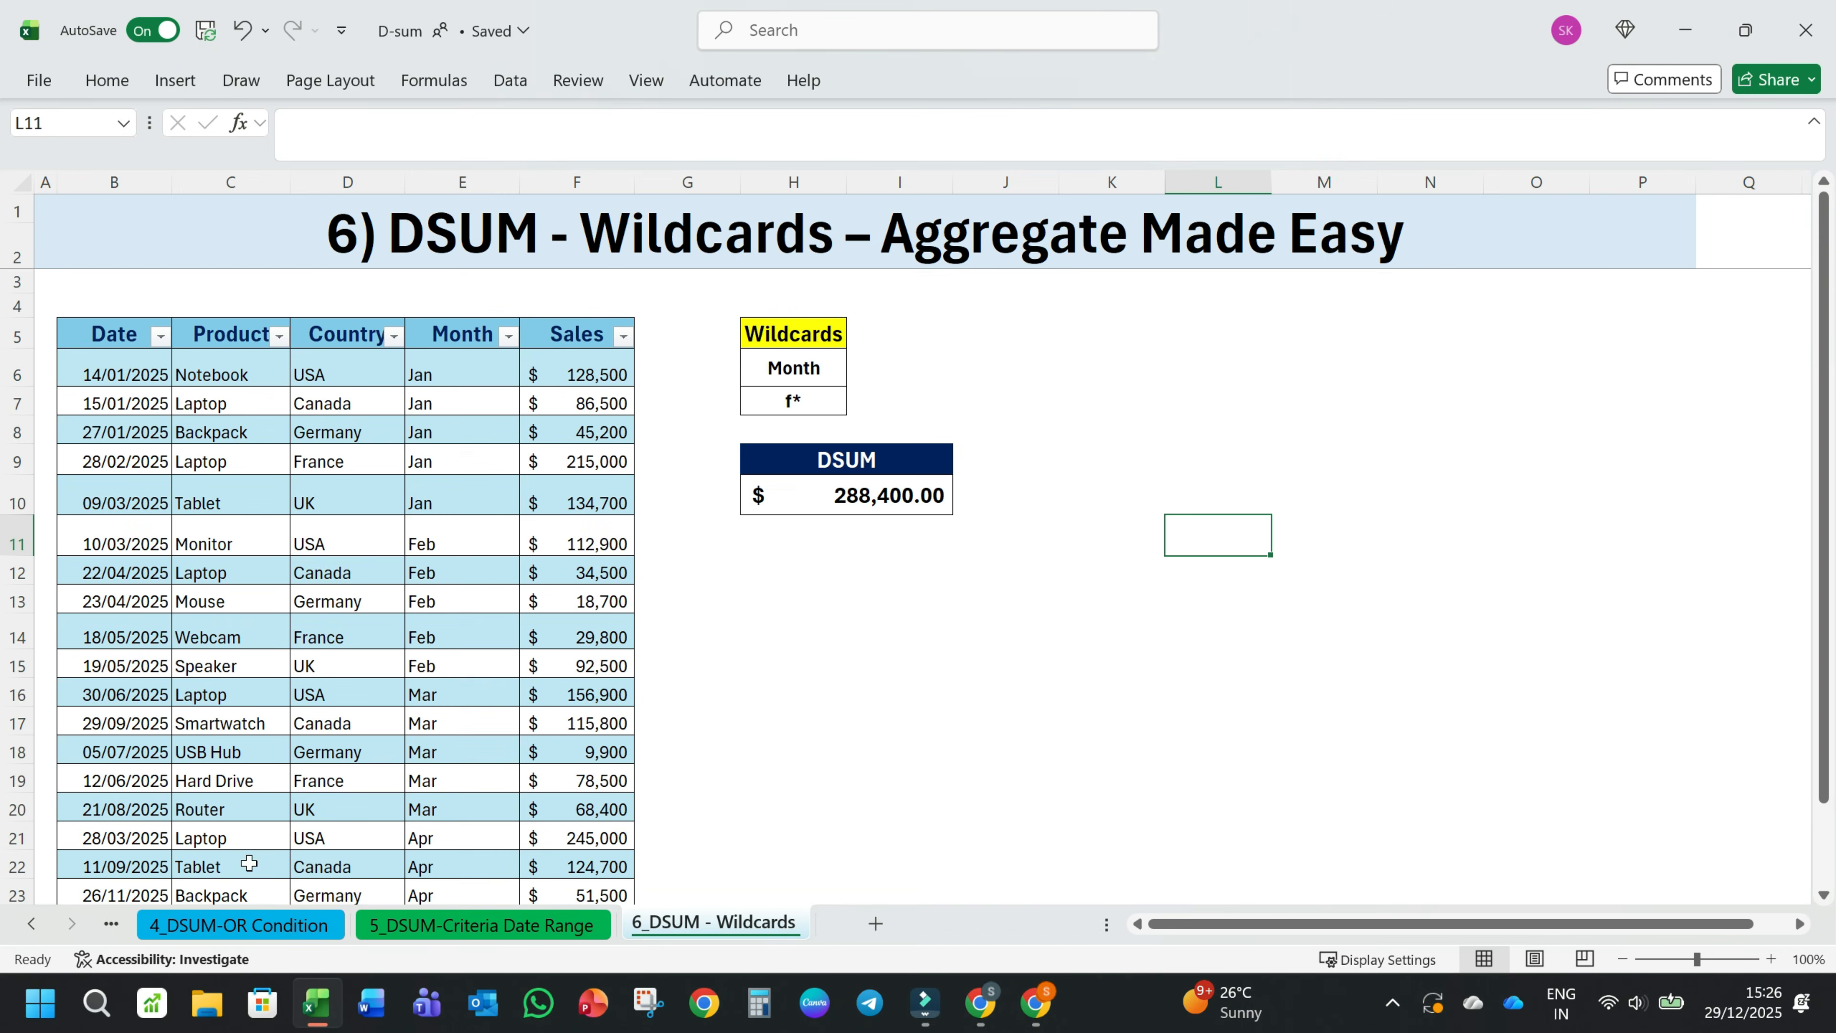
Step: Review the DSUM example sheets from single criteria through date range, and return to the 6_DSUM - Wildcards sheet
left_click(30, 923)
left_click(210, 933)
left_click(336, 925)
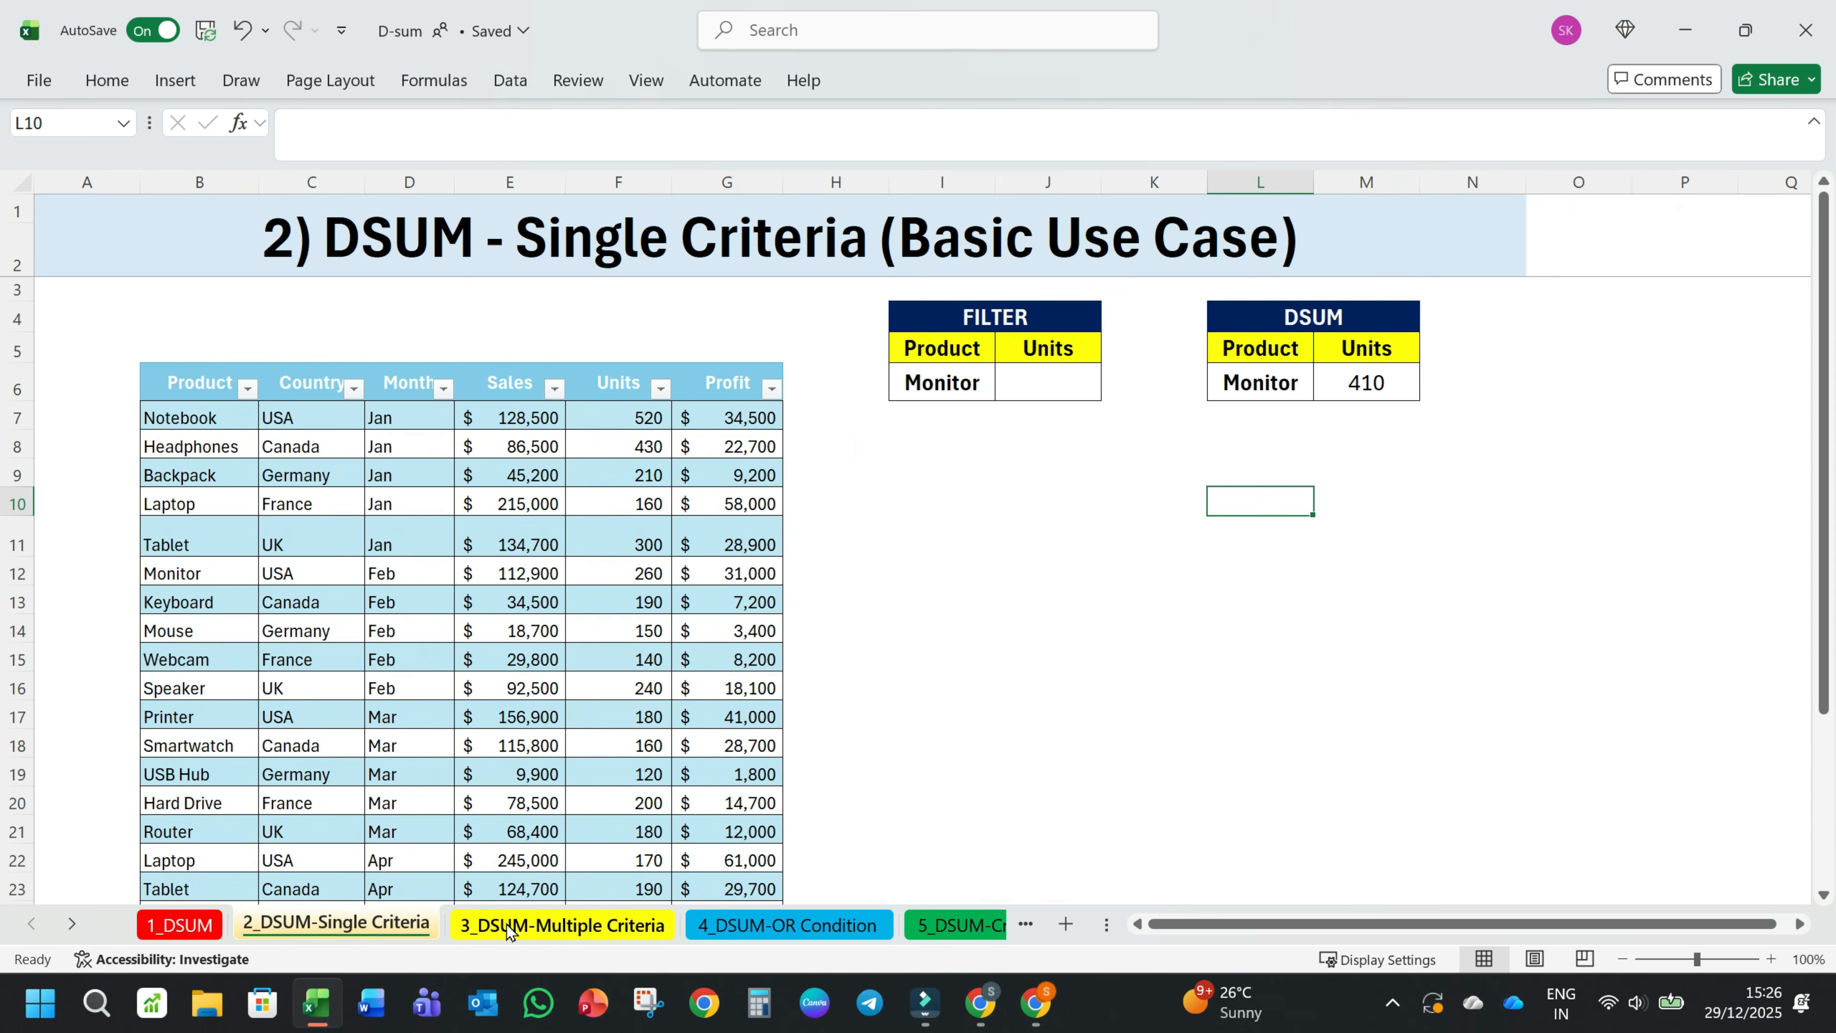
left_click(562, 925)
left_click(787, 926)
left_click(954, 925)
left_click(936, 925)
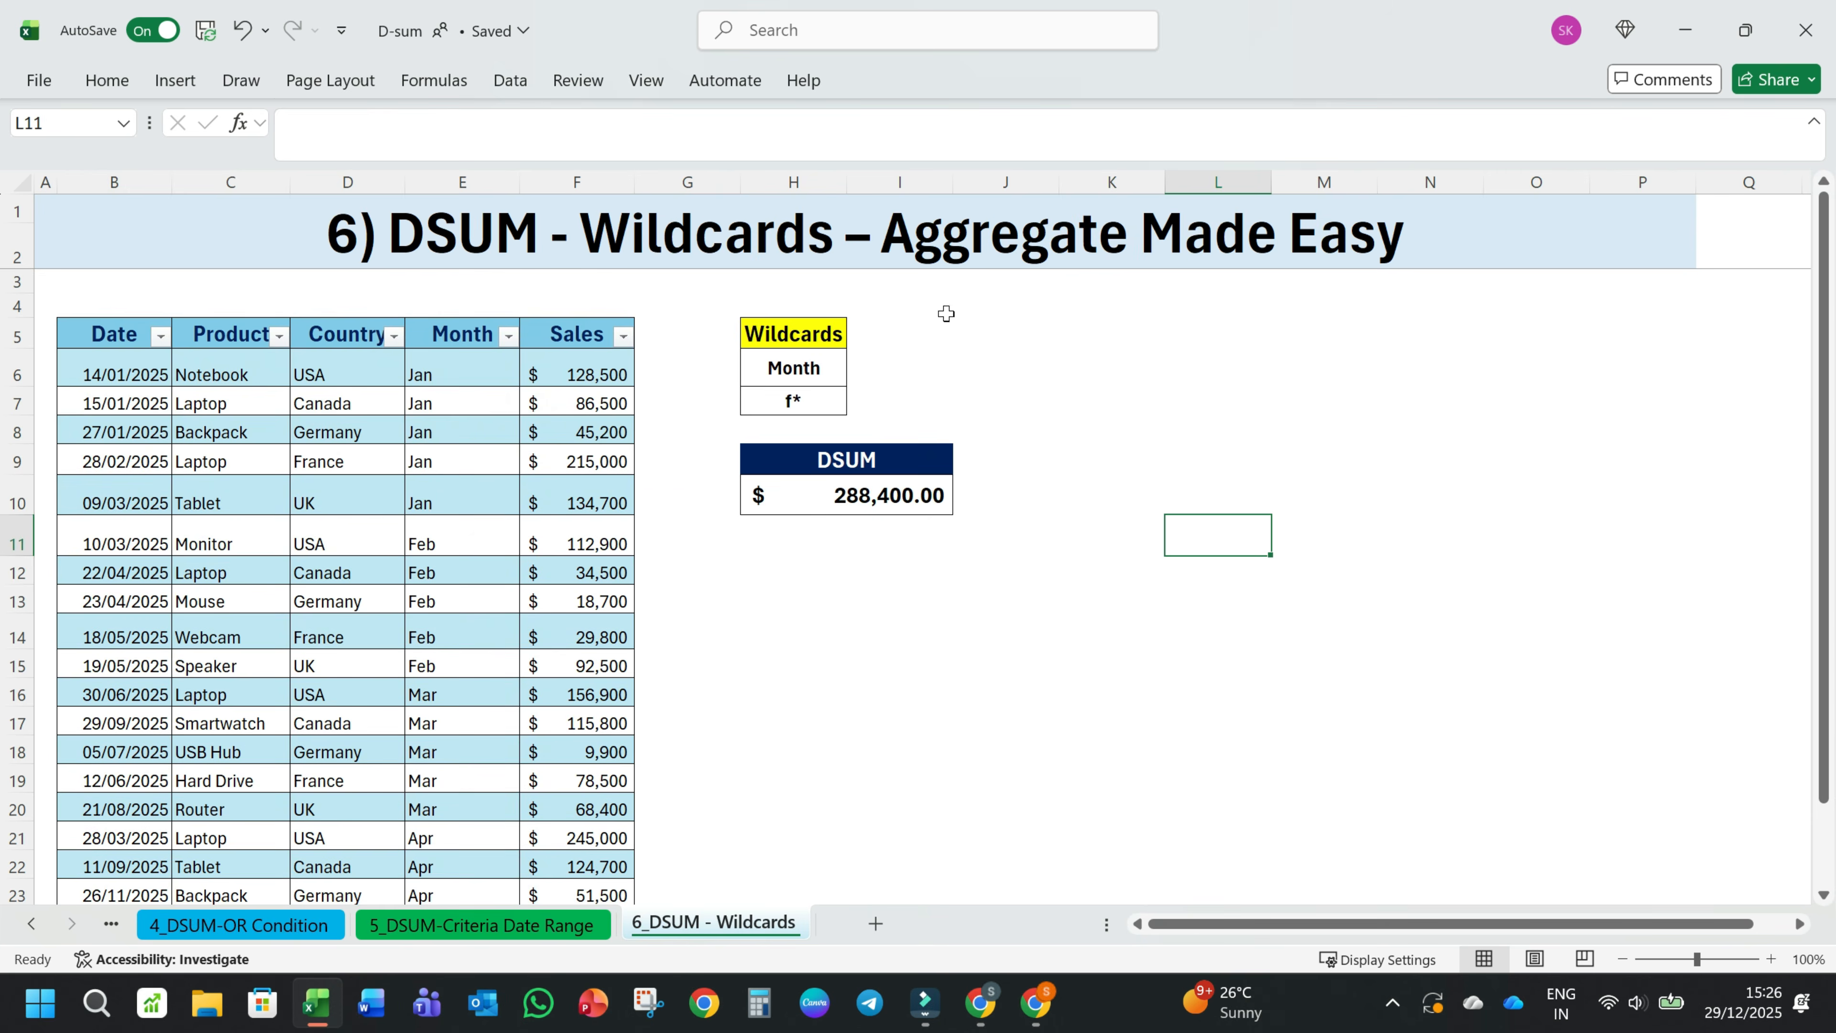
left_click(969, 664)
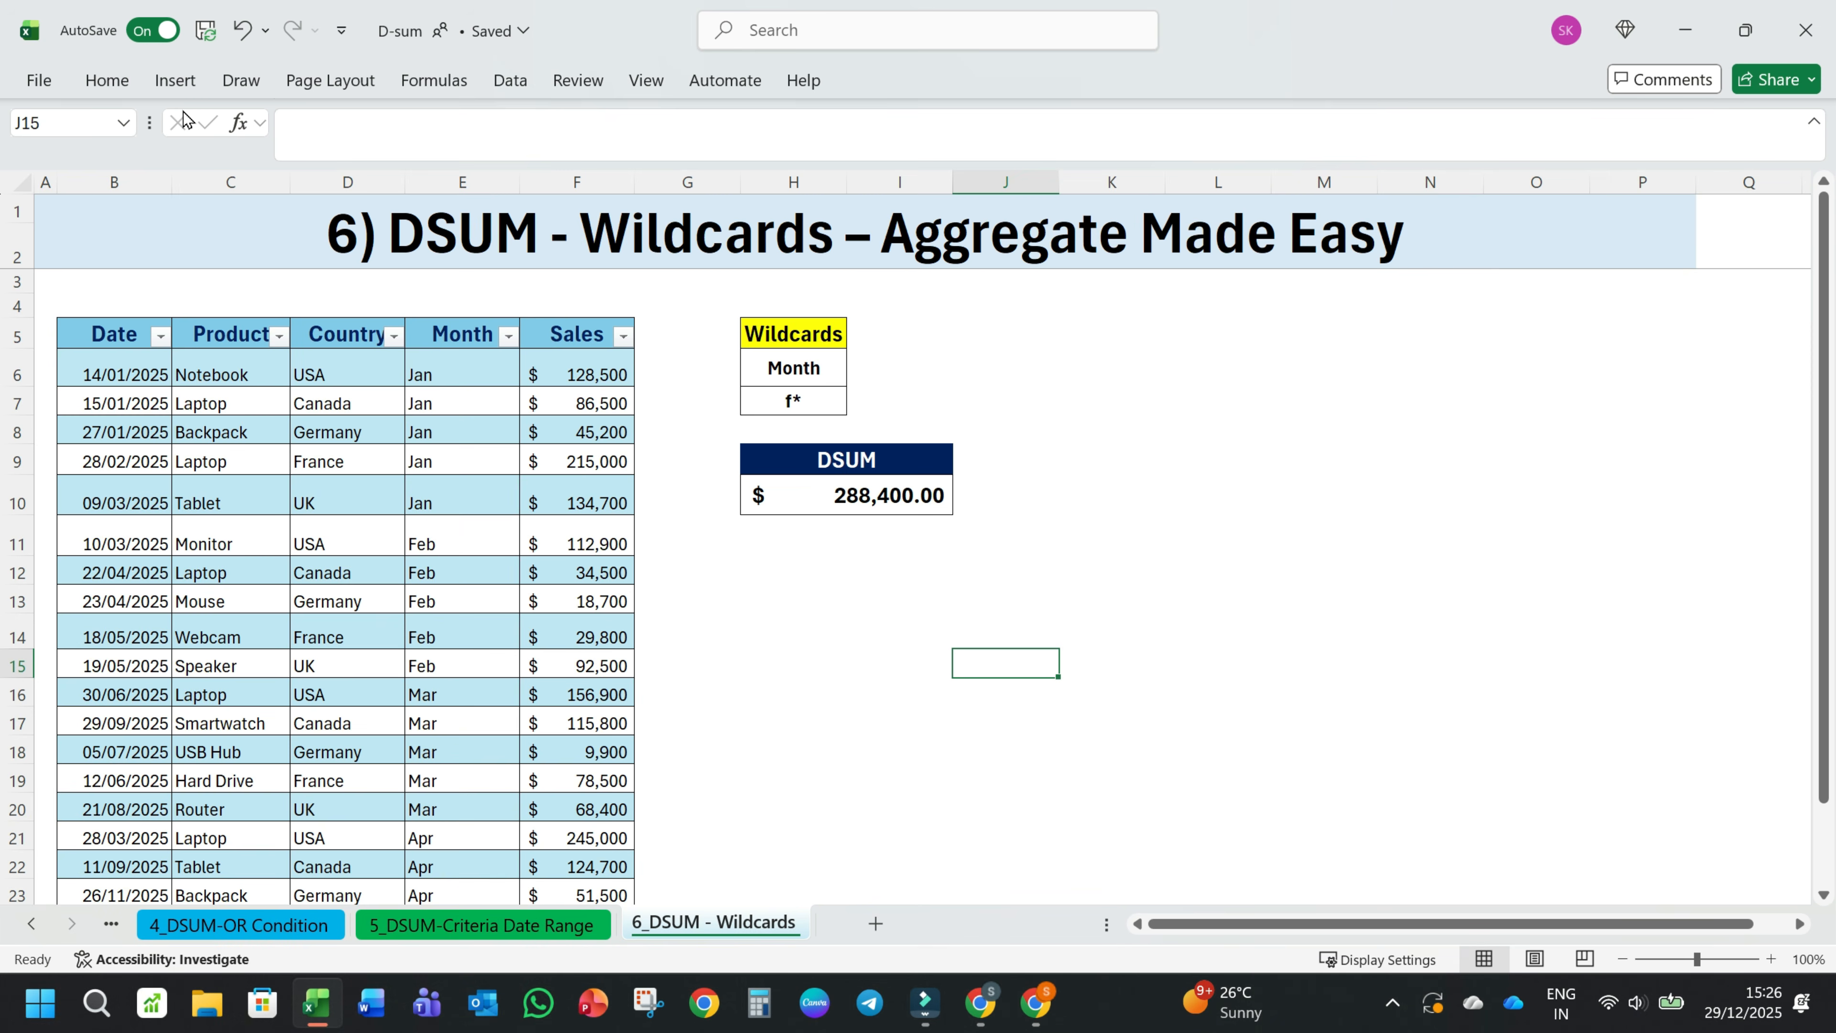